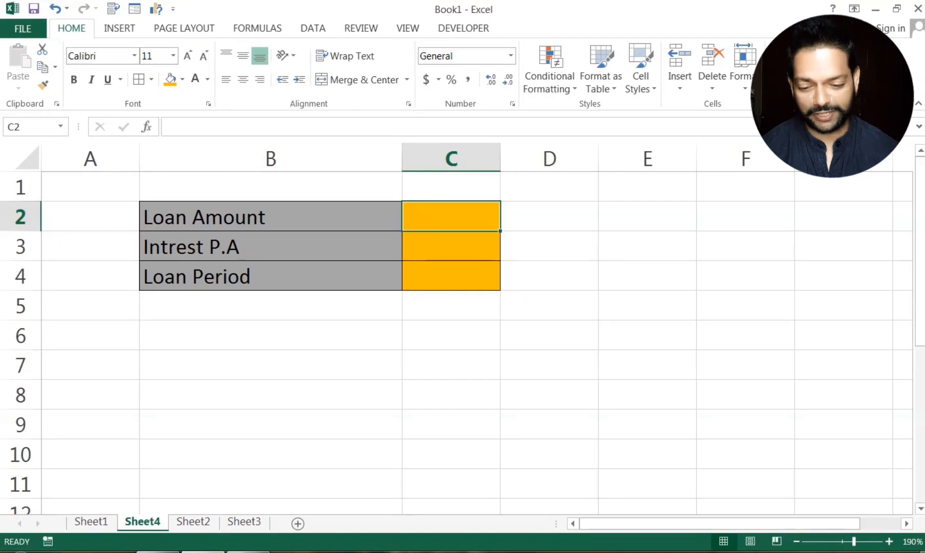
Step: Fill in the loan details: Loan Amount 200000 in C2, Intrest P.A 12% in C3 and Loan Period 5 in C4
type("200000")
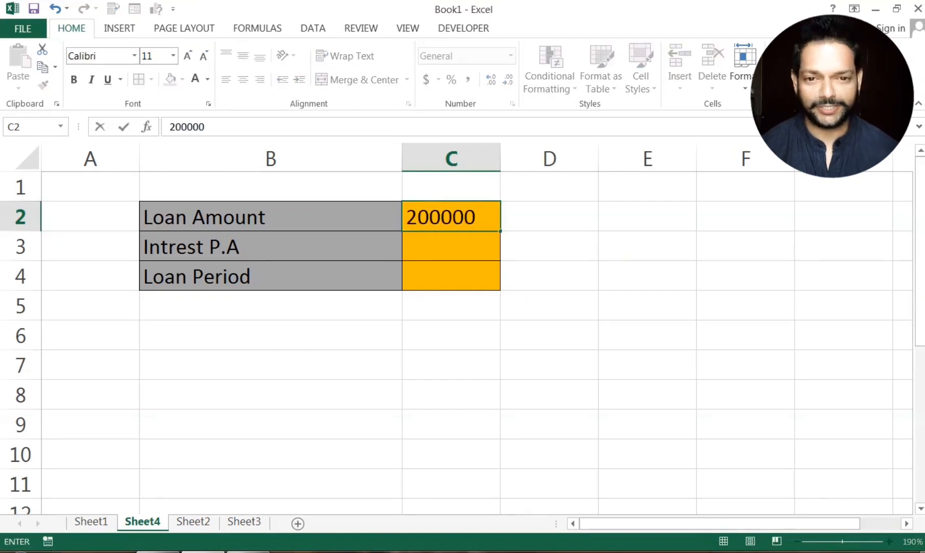
key("Return")
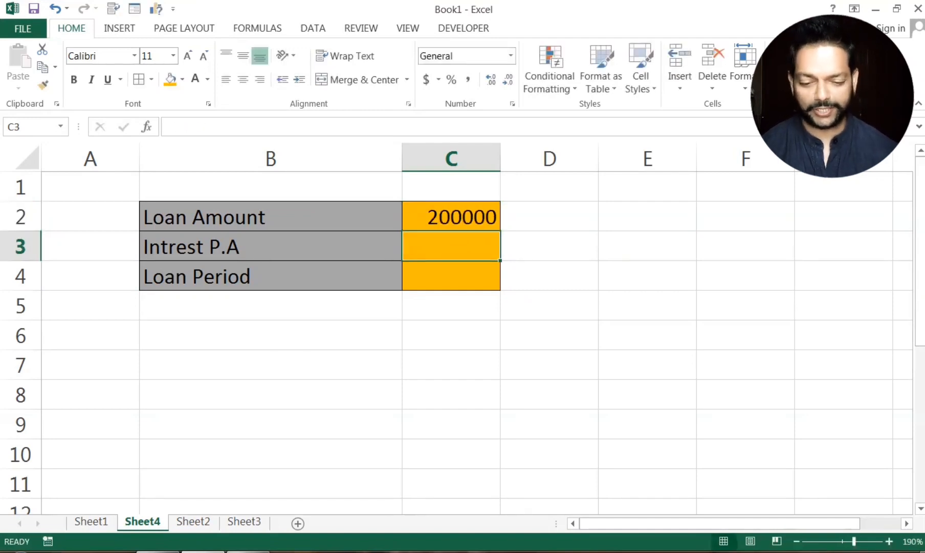
type("12%")
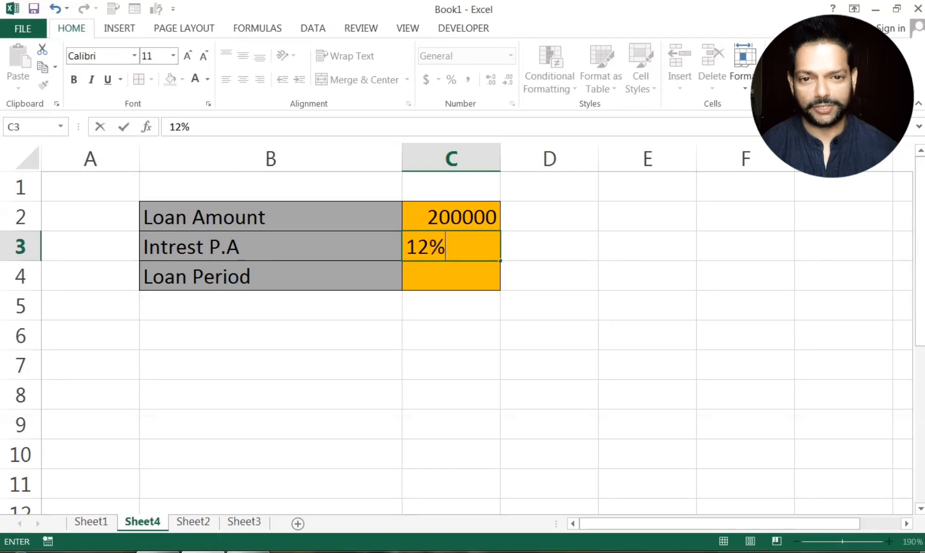
left_click(459, 312)
left_click(447, 270)
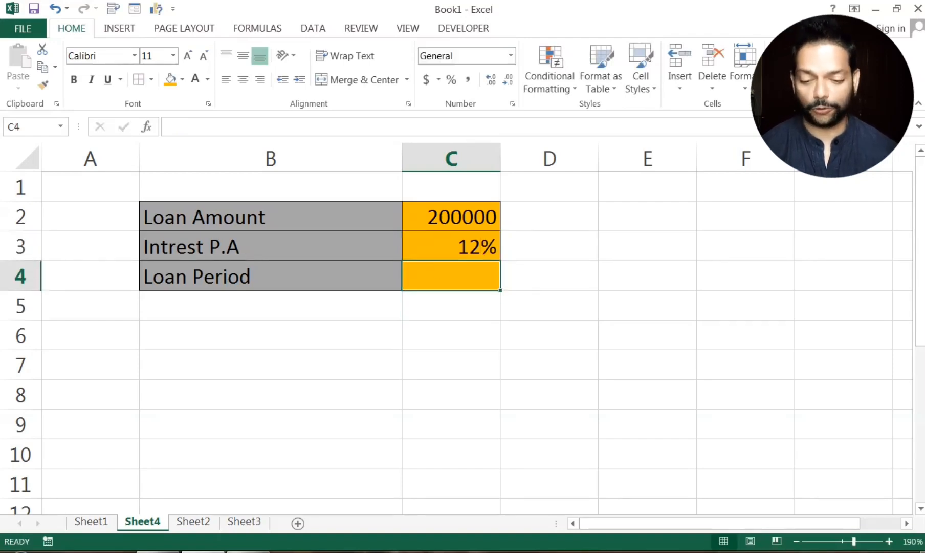
type("5")
left_click(413, 363)
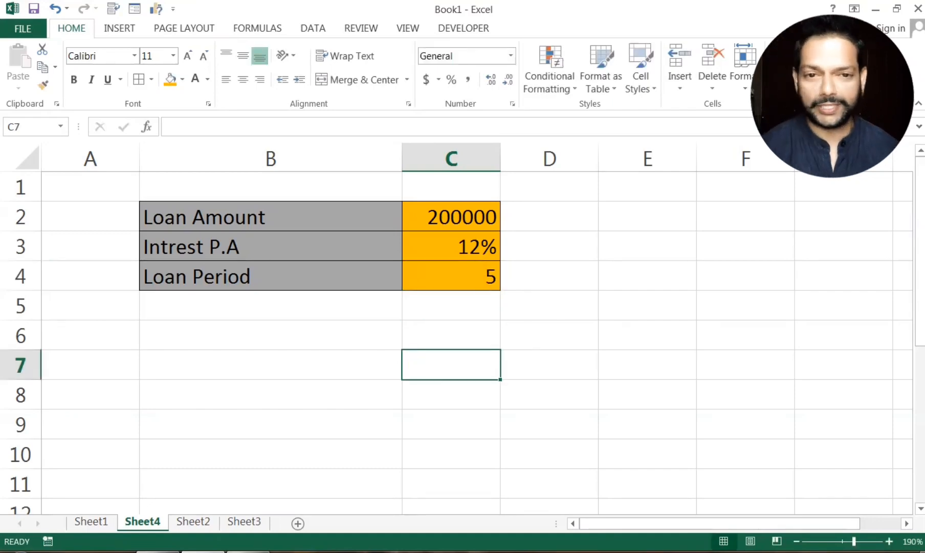
Step: Enter the label "Monthly EMI" in cell B6
left_click(196, 337)
type("Mo")
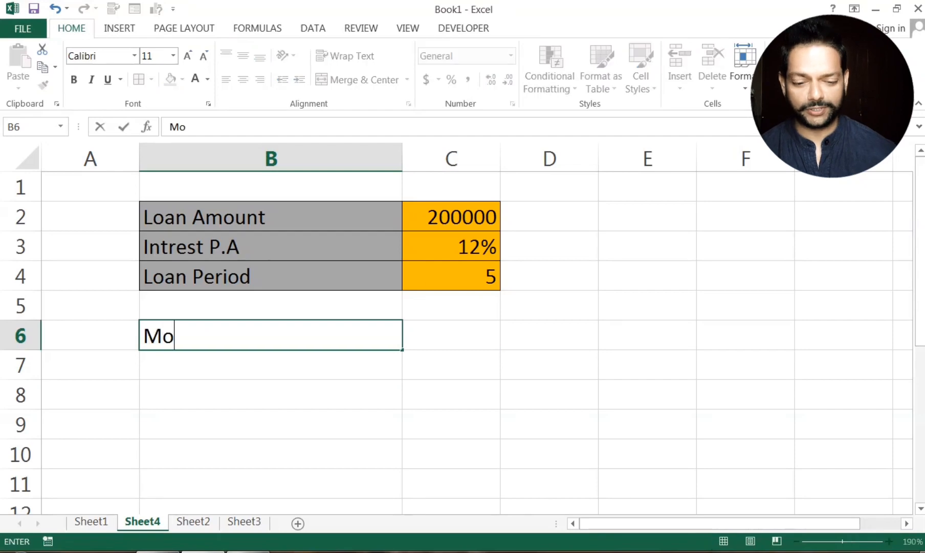
type("nthly ")
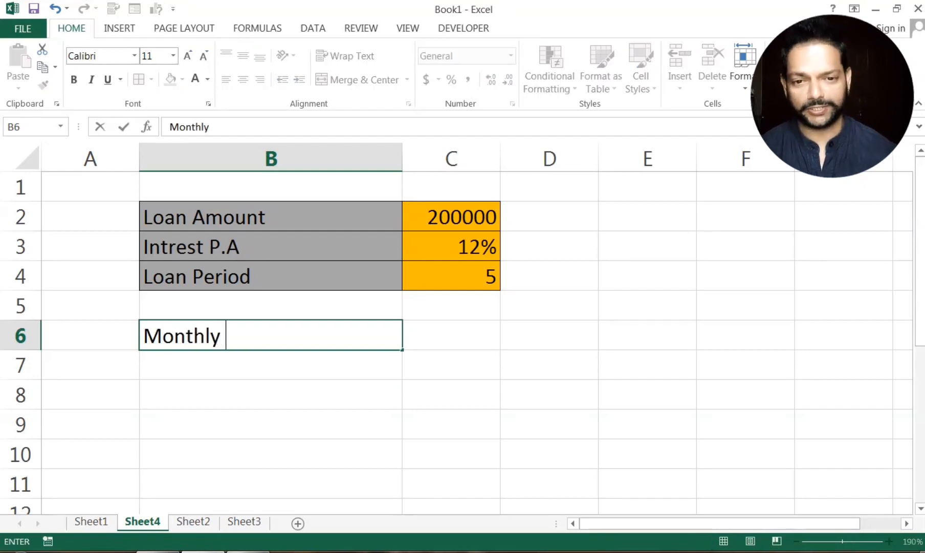
type("EMI")
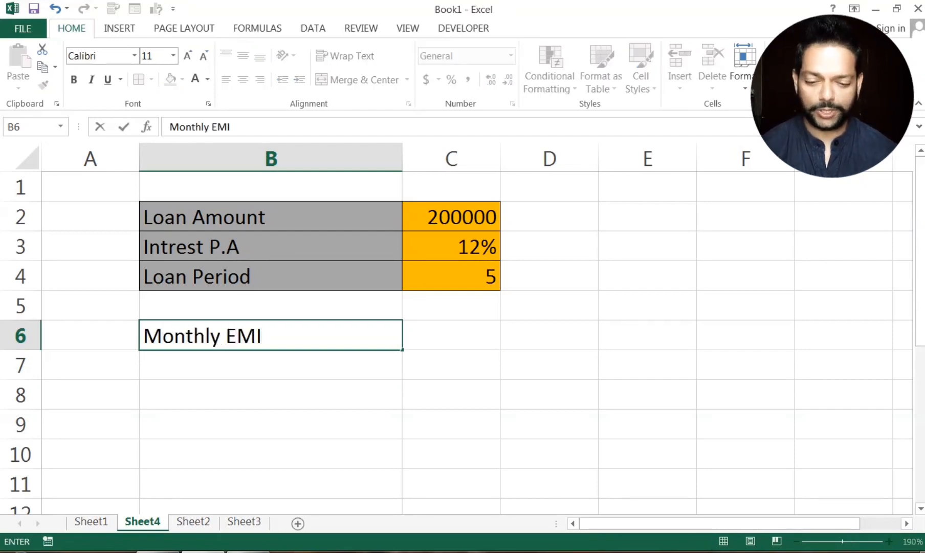
left_click(289, 429)
Step: Begin a PMT formula in C6 beside Monthly EMI, with the monthly rate C3/12 as its first argument
left_click(463, 327)
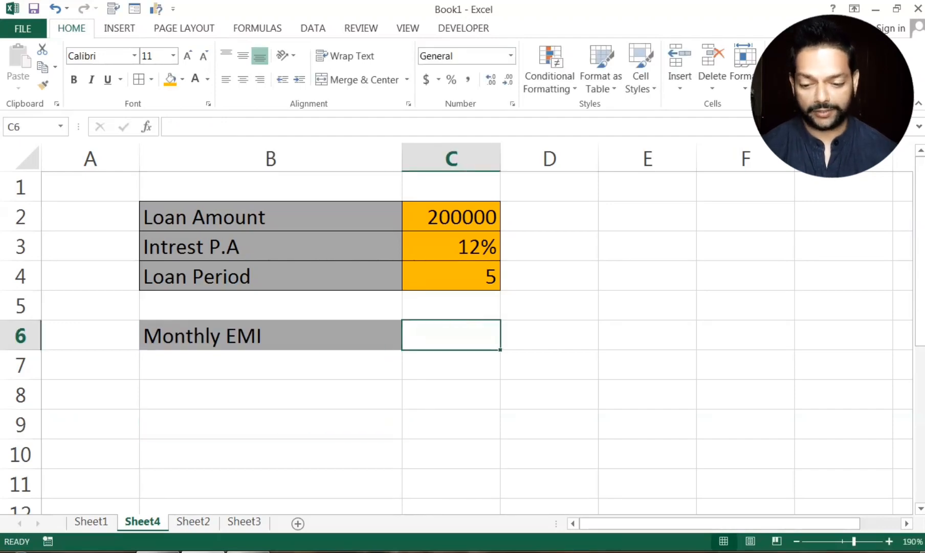
scroll(455, 327, "up", 1)
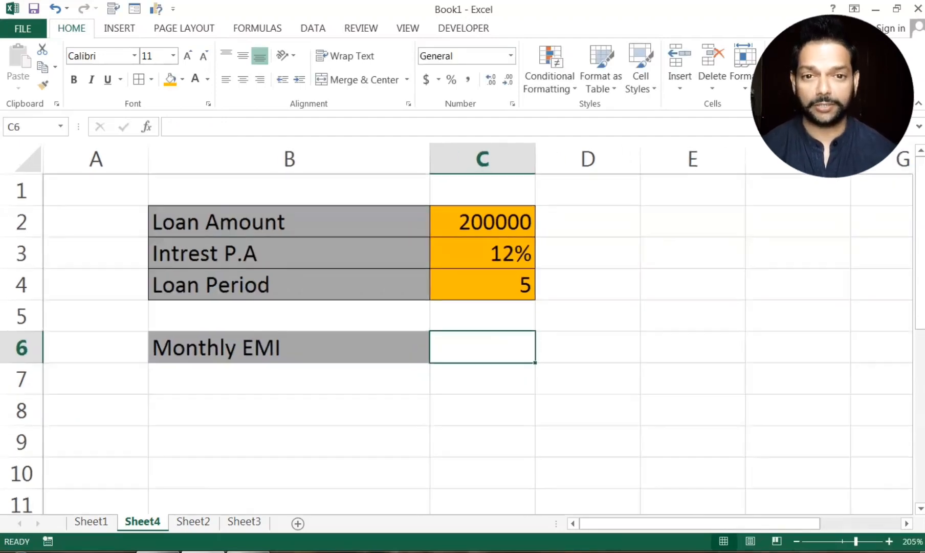
scroll(456, 328, "up", 1)
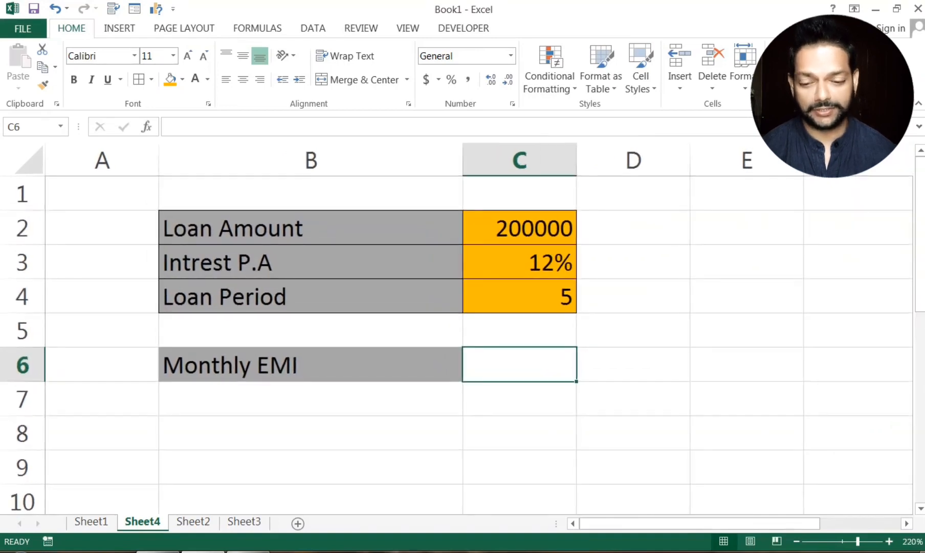
type("=pmt")
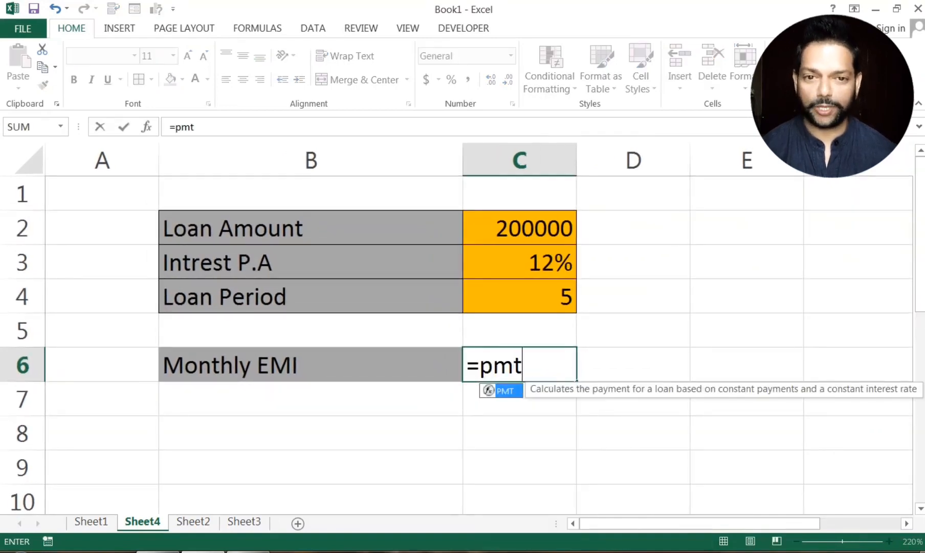
type("(")
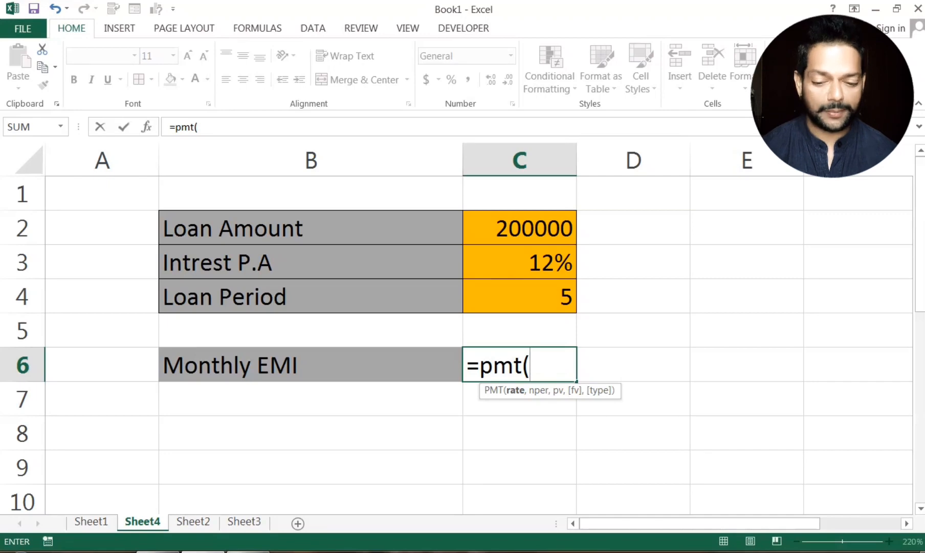
left_click(534, 262)
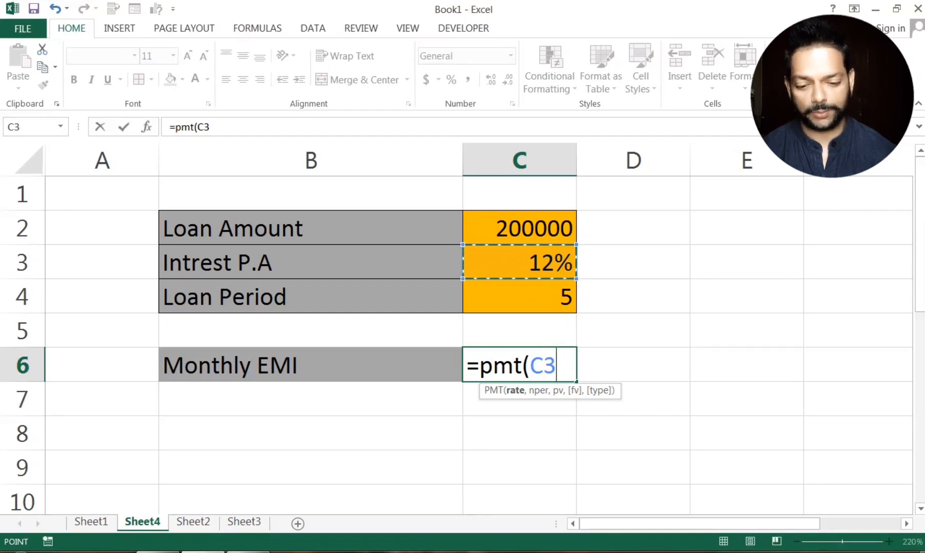
type("/")
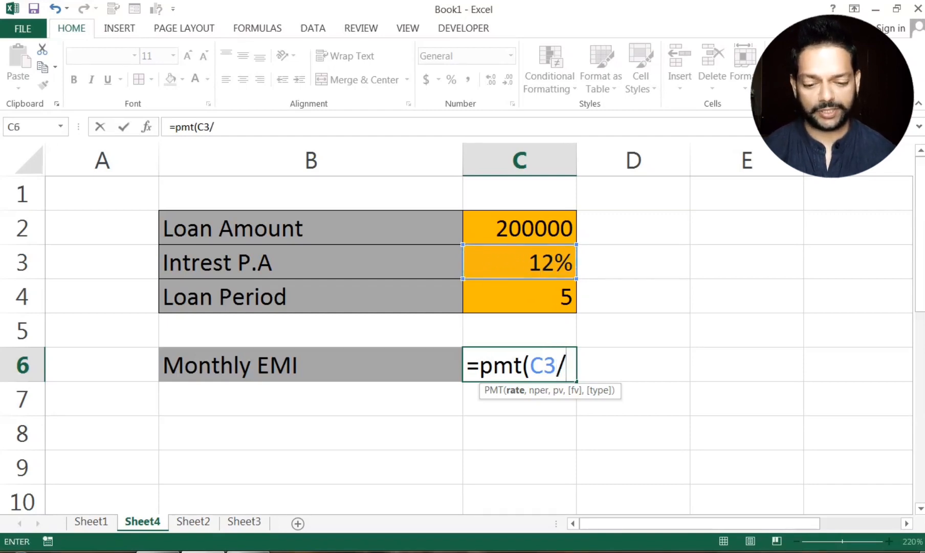
type("12")
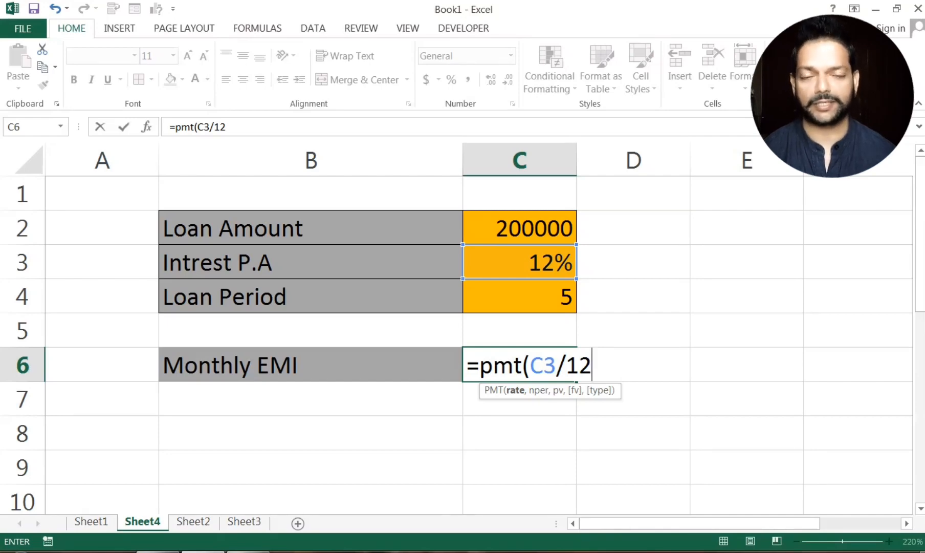
Step: Complete the PMT formula in C6 with C4*12 as the number of periods and C2 as the present value
type(",")
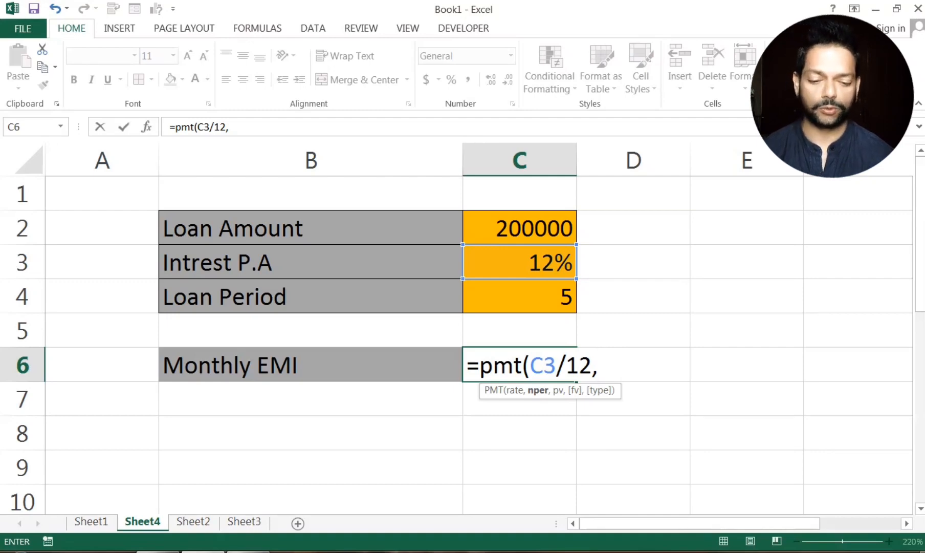
left_click(520, 296)
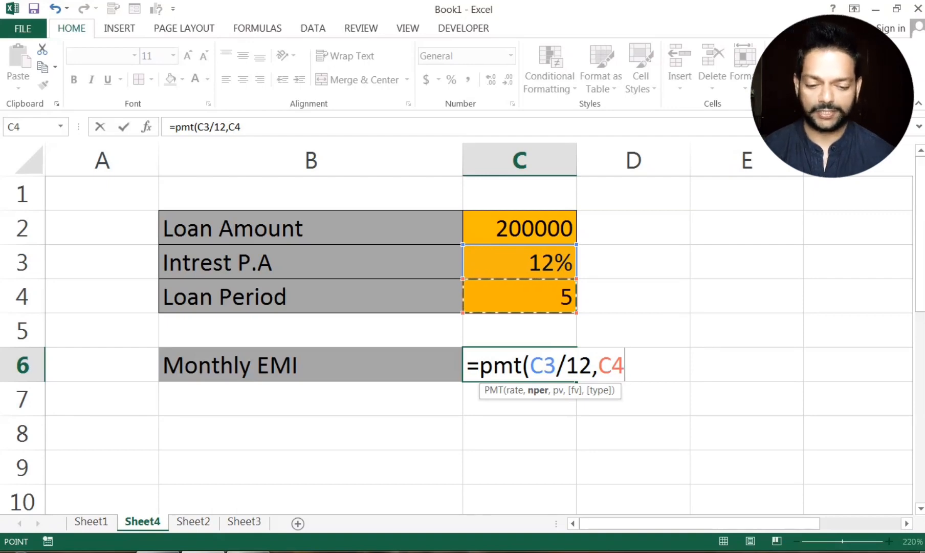
type("*12")
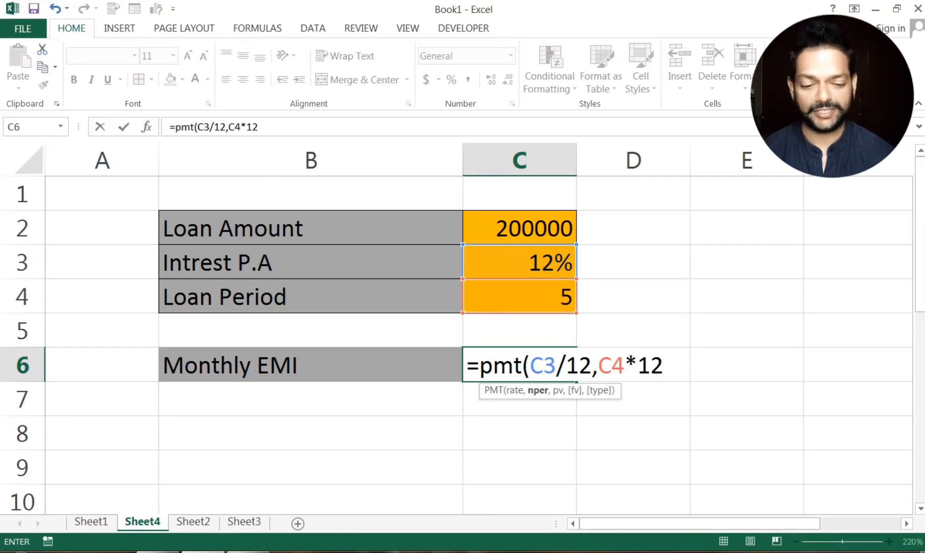
type(",")
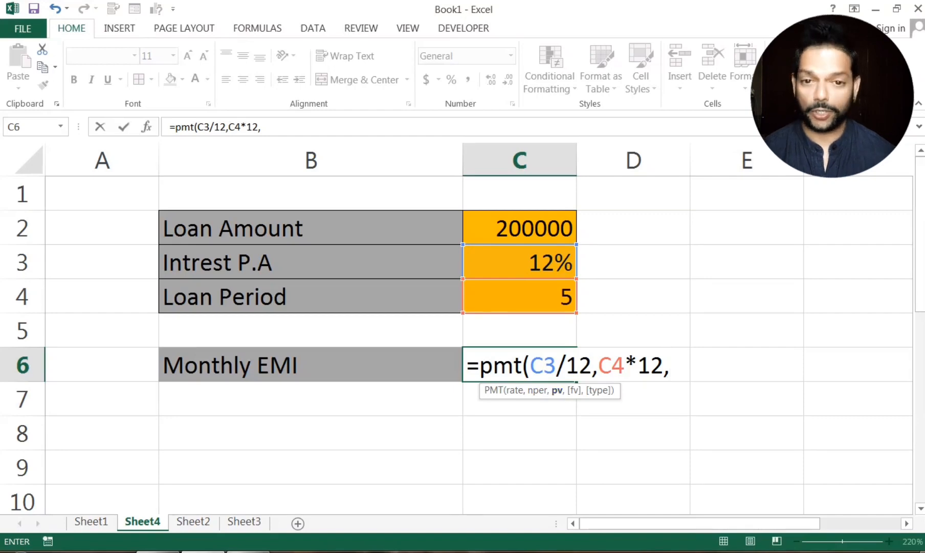
left_click(519, 228)
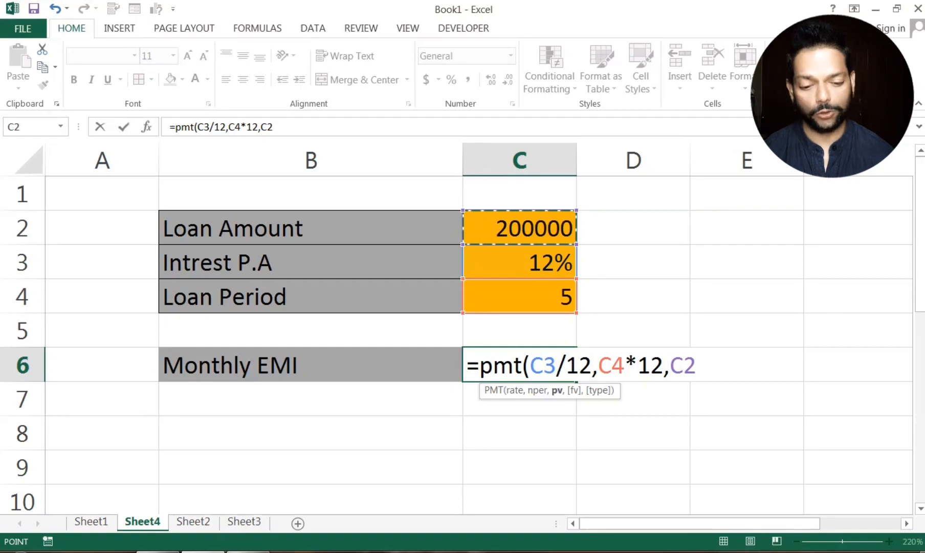
type(")")
key("Return")
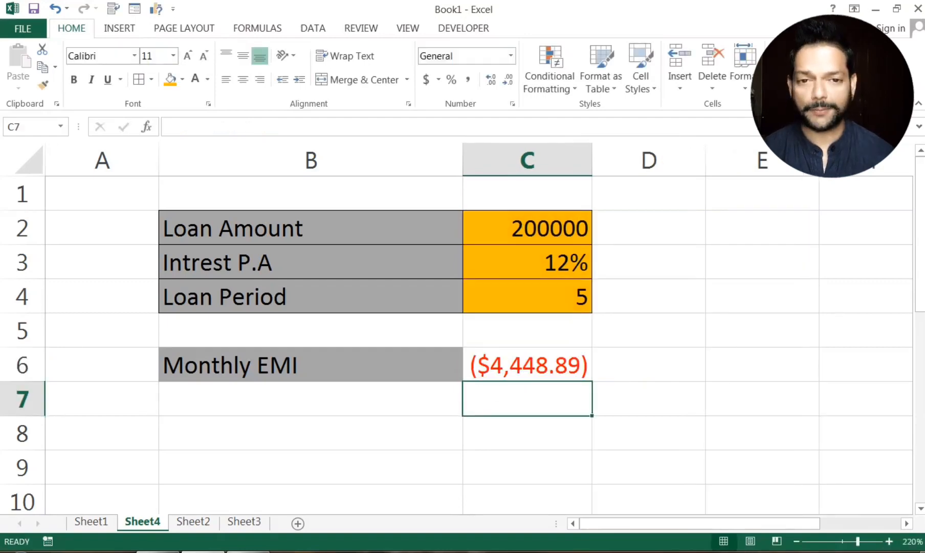
Step: Format the Monthly EMI result in C6 as currency with the ₹ English (India) symbol
left_click(527, 365)
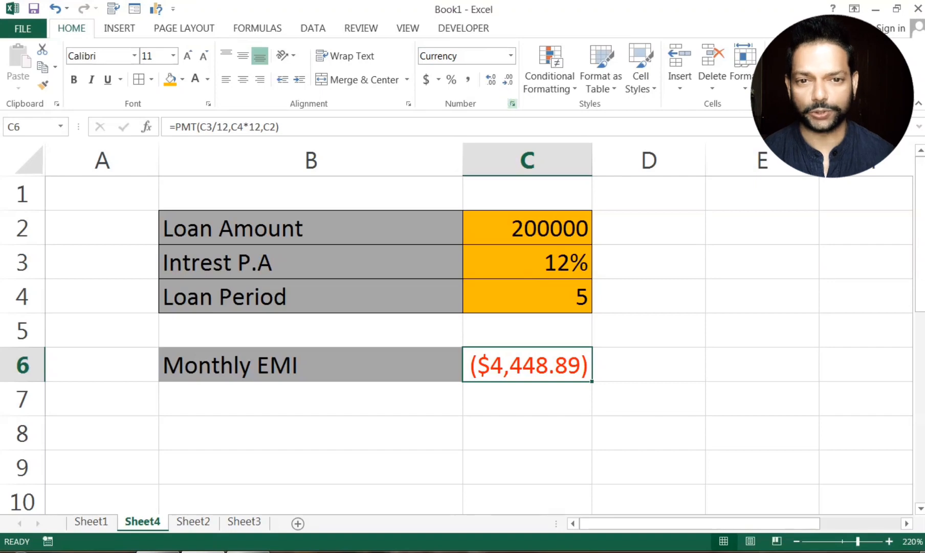
left_click(512, 103)
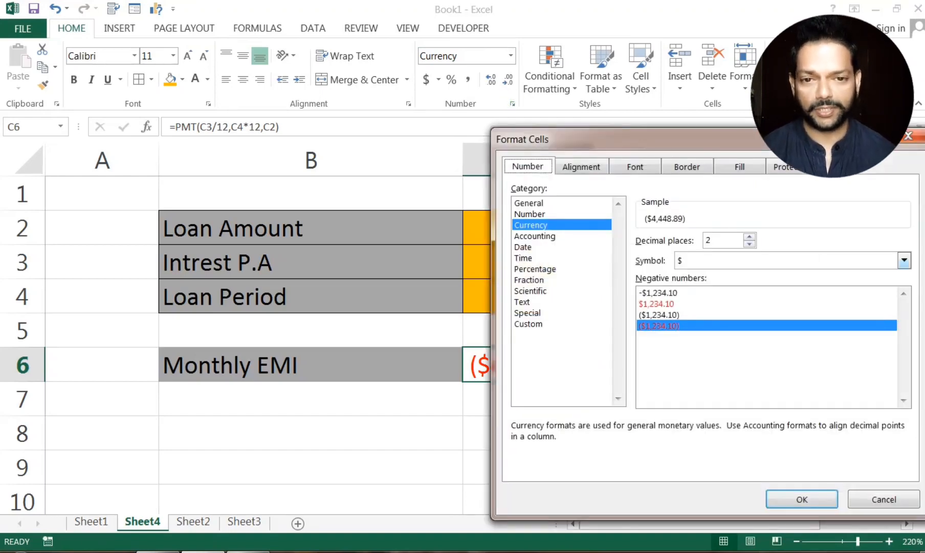
left_click(694, 258)
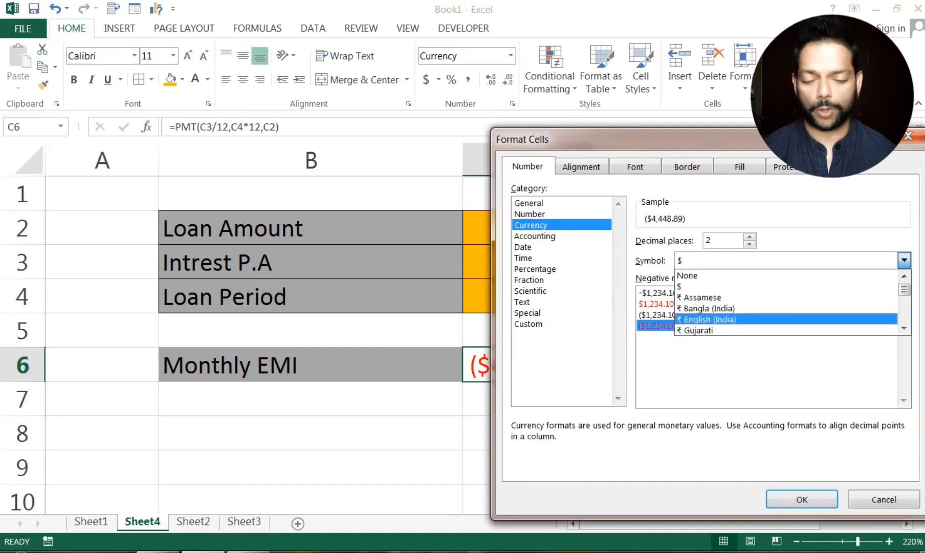
left_click(707, 318)
left_click(806, 499)
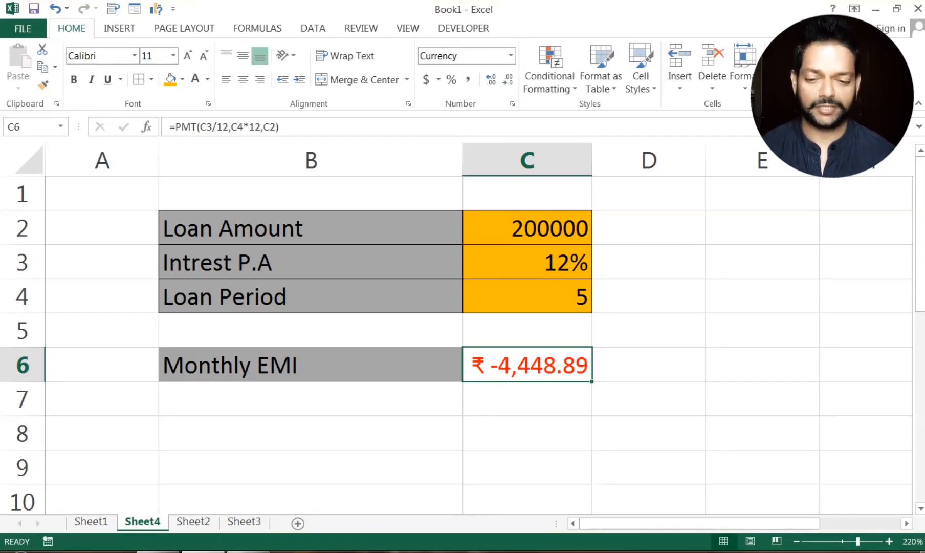
left_click(173, 127)
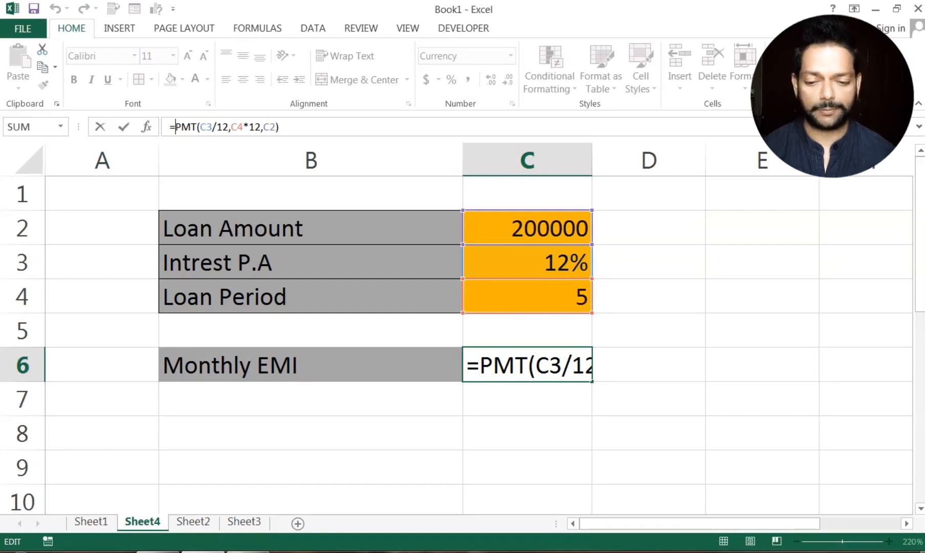
key("Return")
Step: Enter the note "Debit from A/c" in D6 and widen column D to fit the text
left_click(665, 375)
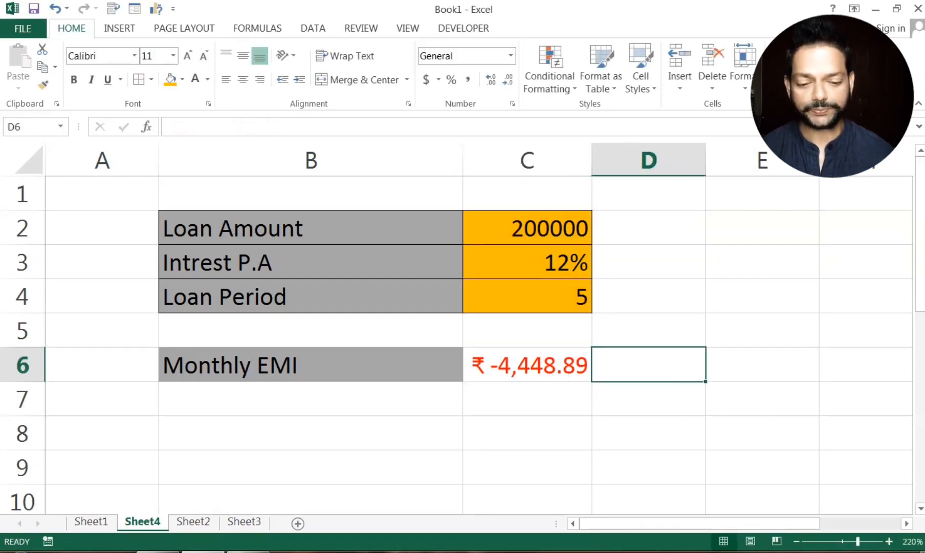
type("Debi")
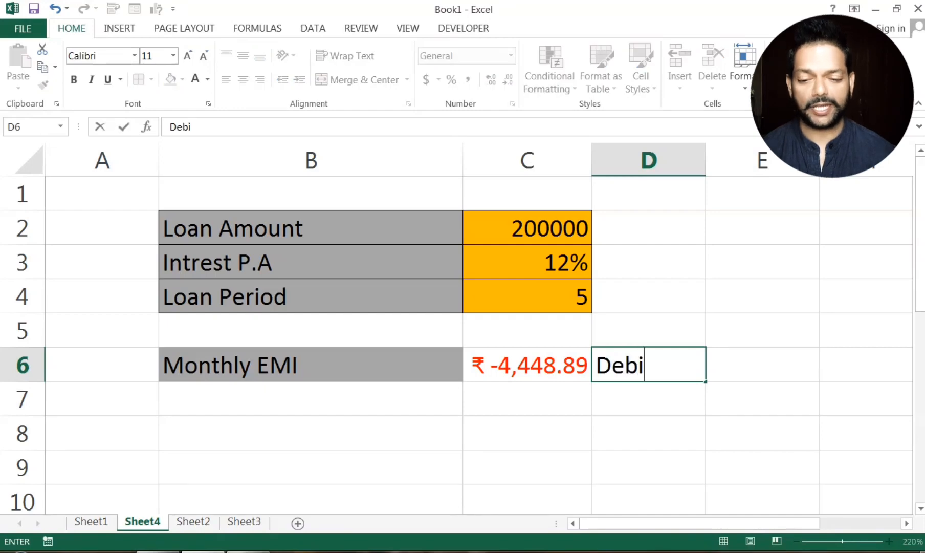
type("t from ")
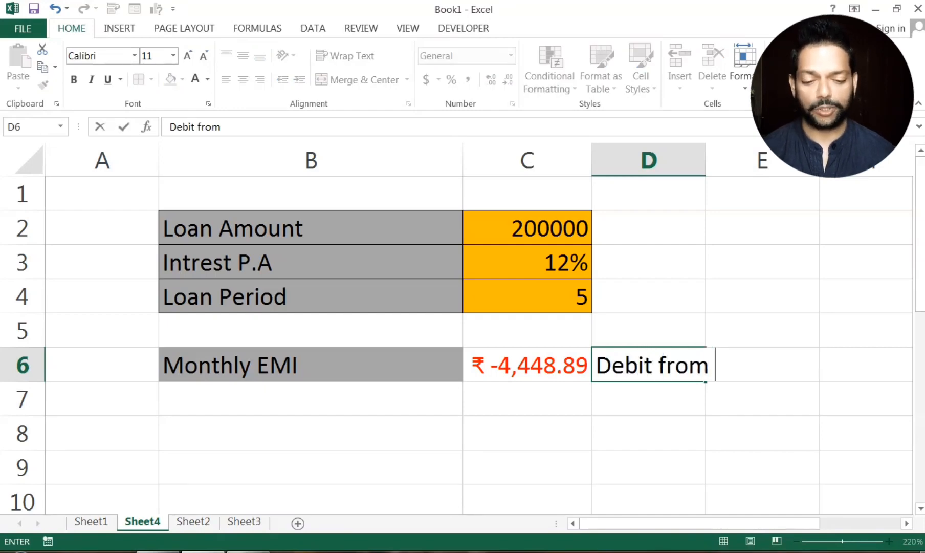
type("A/c")
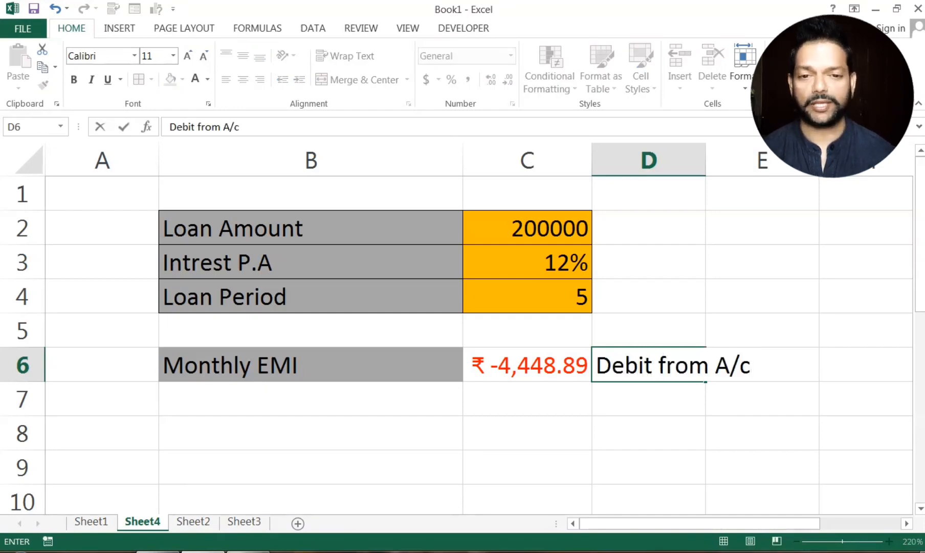
left_click(732, 487)
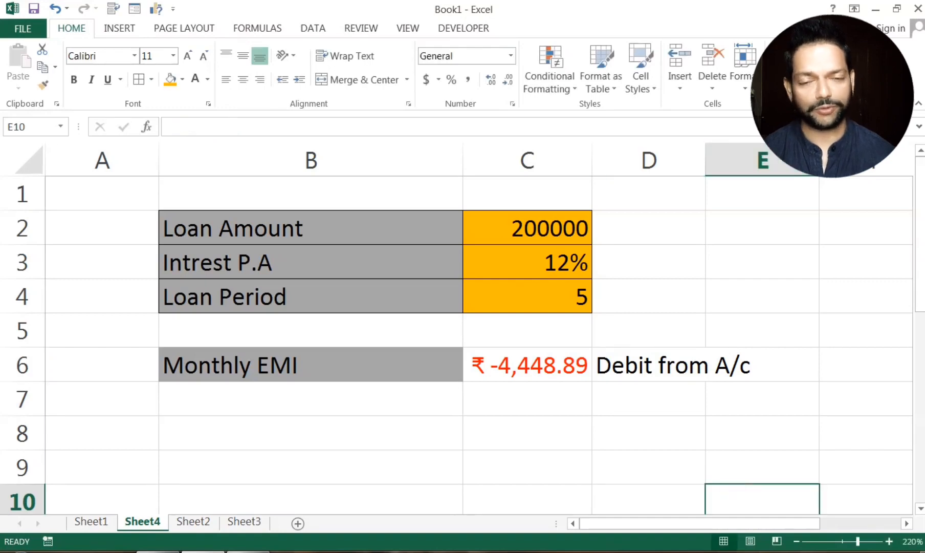
left_click_drag(705, 160, 767, 160)
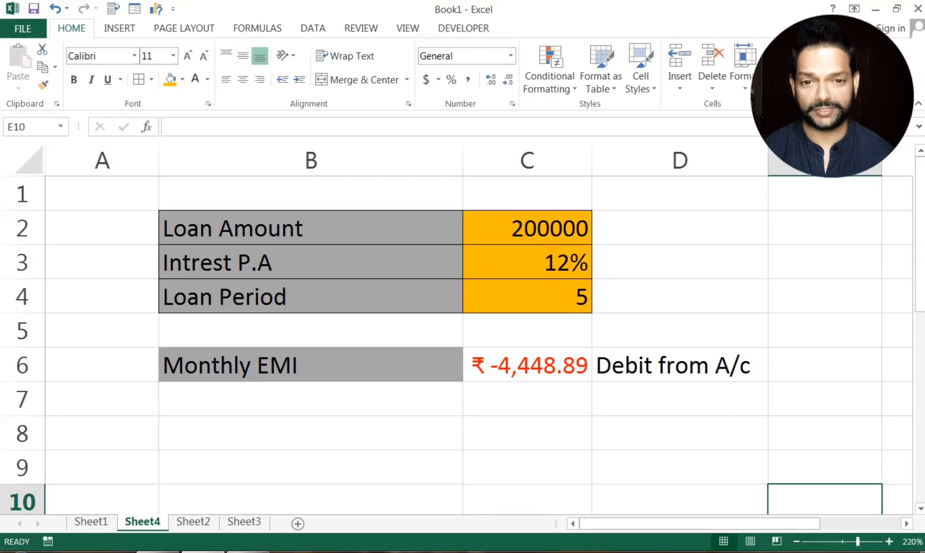
Step: Add a minus sign before PMT in the C6 formula so it reads =-PMT(C3/12,C4*12,C2)
left_click(597, 402)
left_click(530, 369)
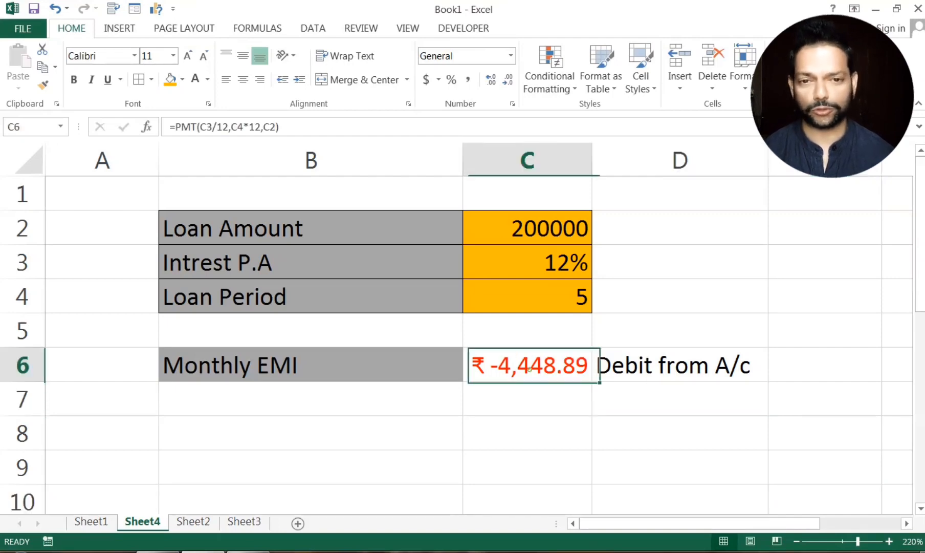
key("F2")
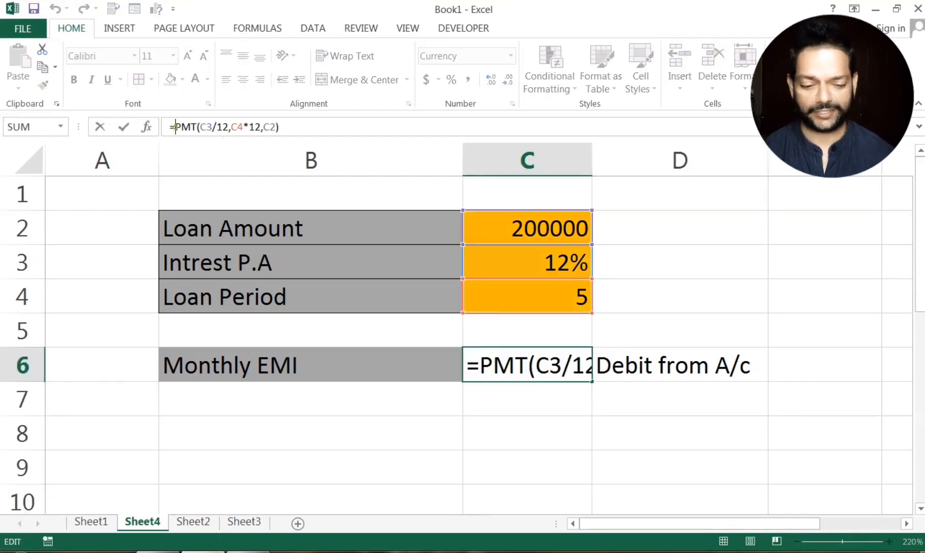
left_click(177, 126)
type("-")
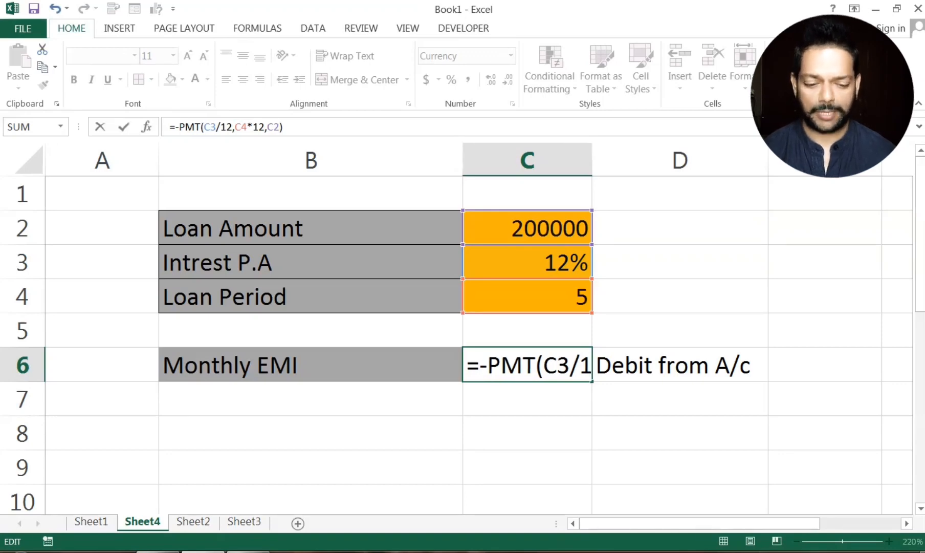
key("Return")
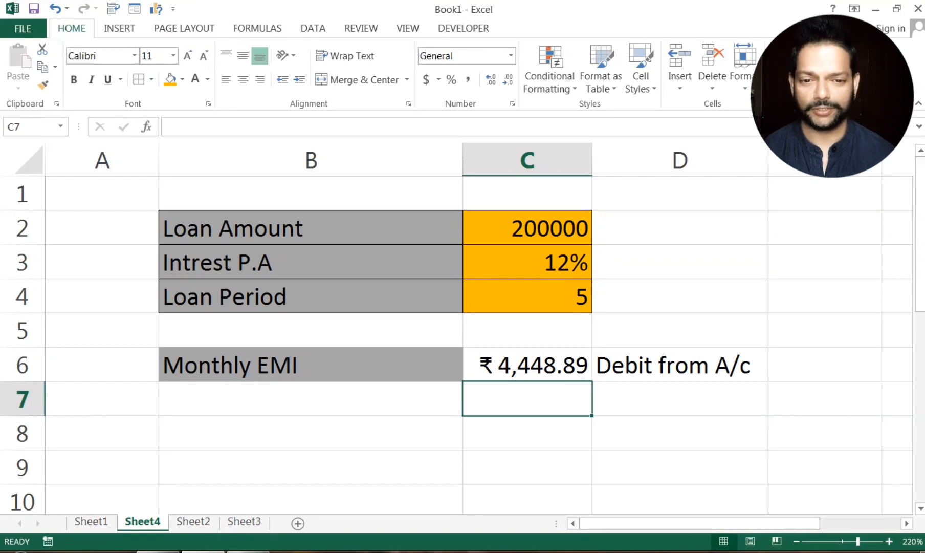
Step: Delete the "Debit from A/c" note in D6
left_click(651, 362)
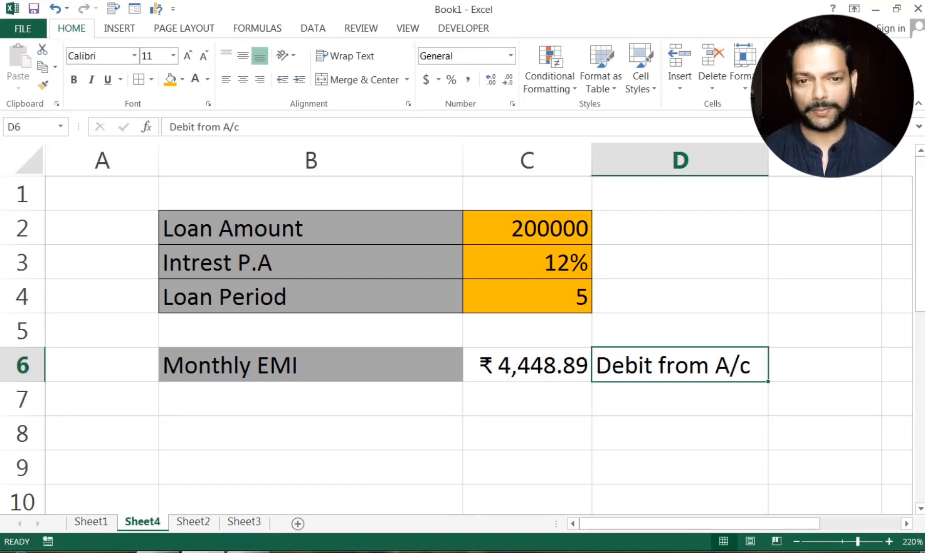
key("Delete")
left_click(671, 442)
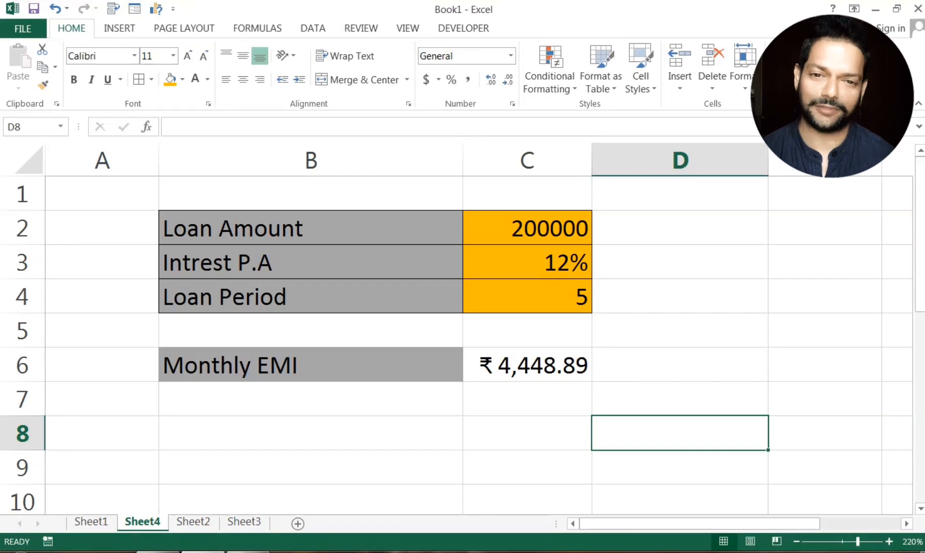
Step: Fill the Monthly EMI value cell C6 with the same orange as the loan inputs above it
left_click(527, 364)
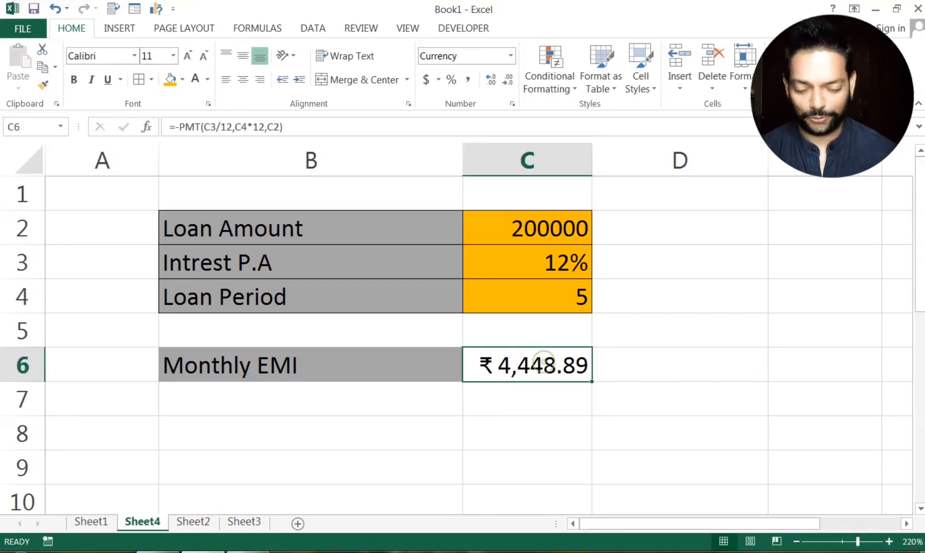
left_click(169, 79)
left_click(679, 365)
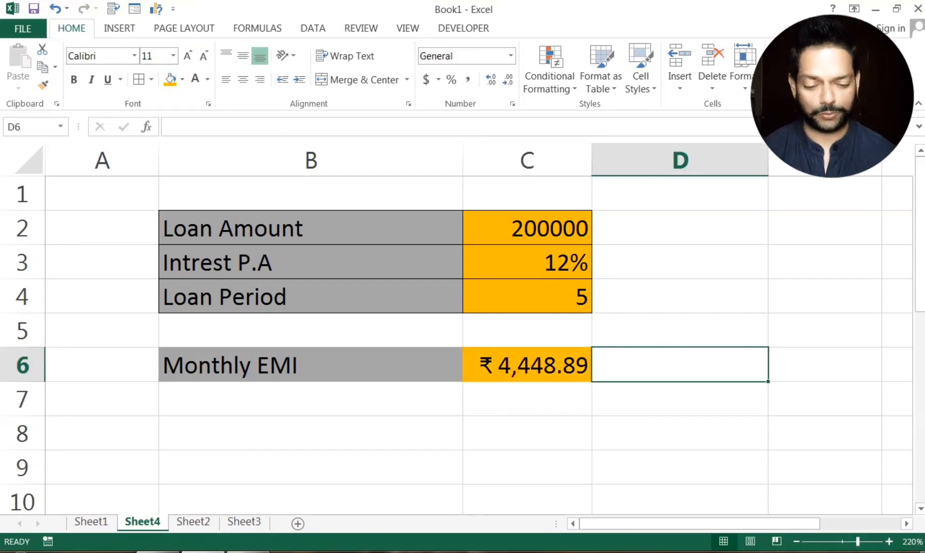
Step: Format C6 as accounting with the $ symbol, and change it to currency with the ₹ English (India) symbol
left_click(525, 365)
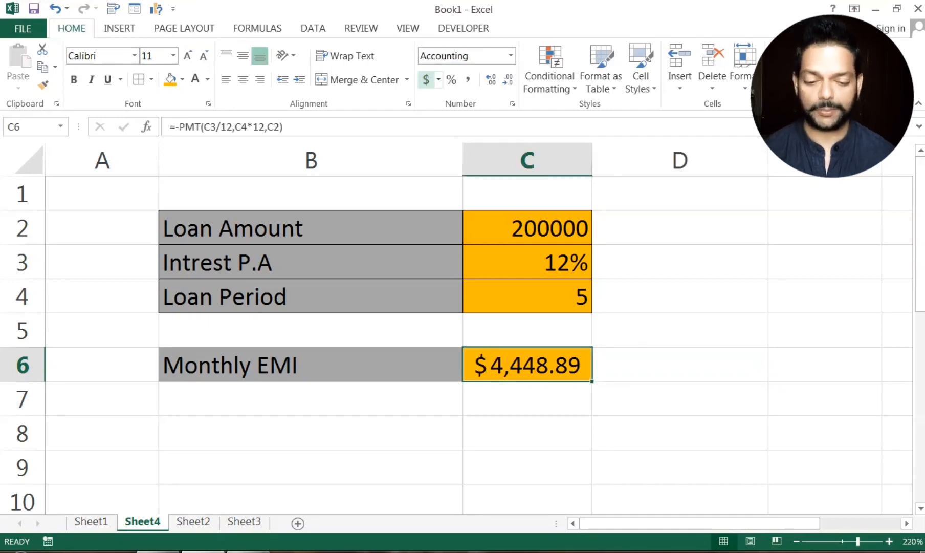
left_click(512, 103)
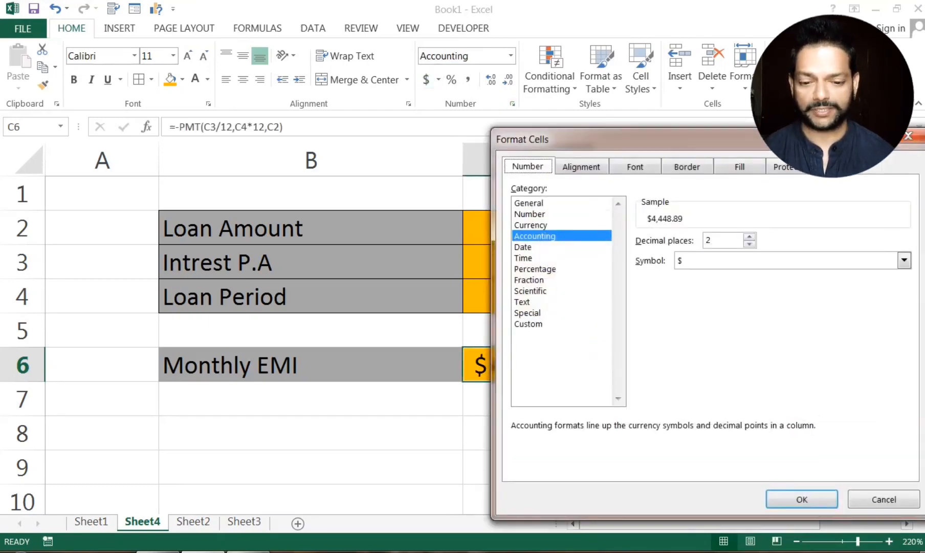
left_click(554, 224)
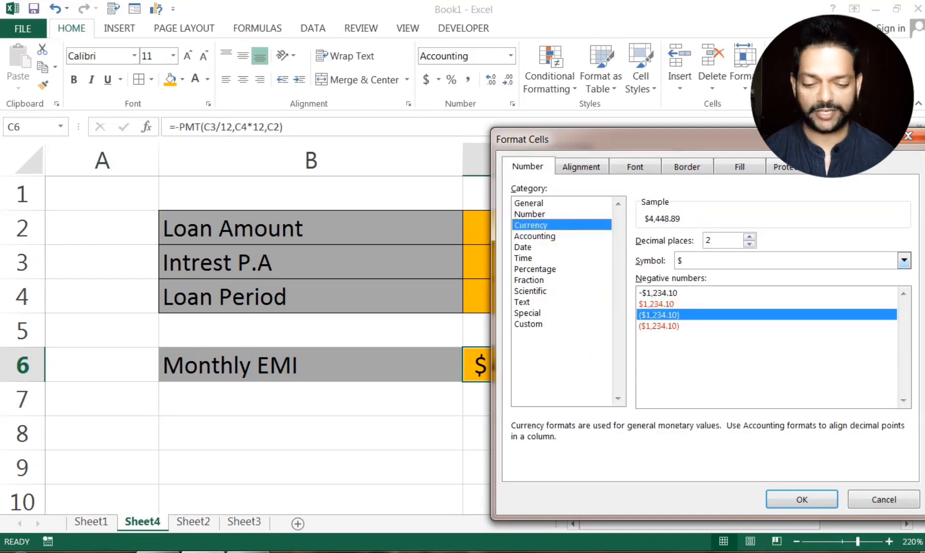
left_click(700, 263)
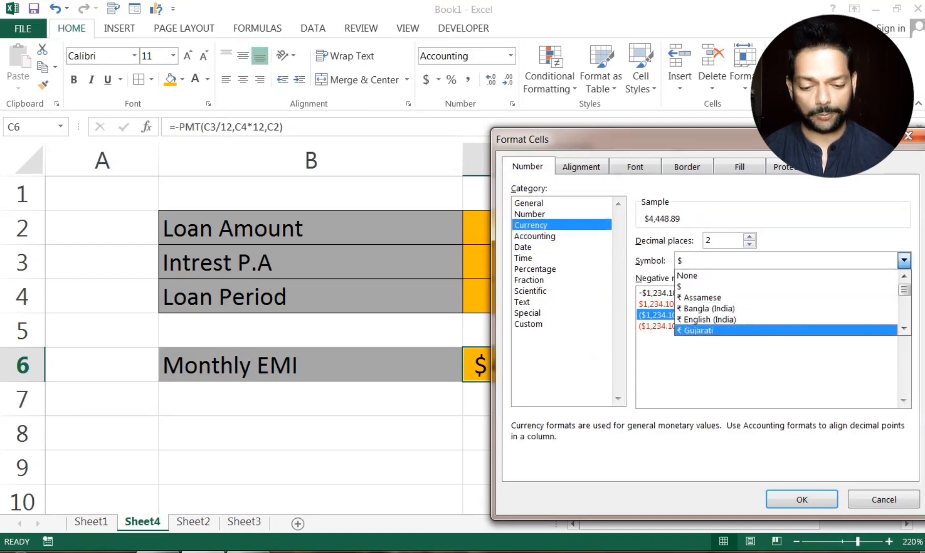
left_click(701, 320)
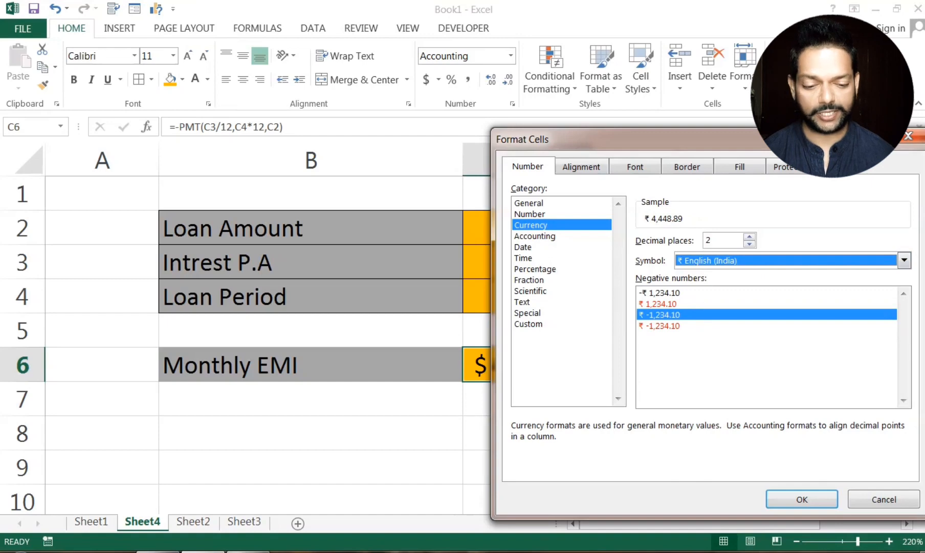
left_click(793, 497)
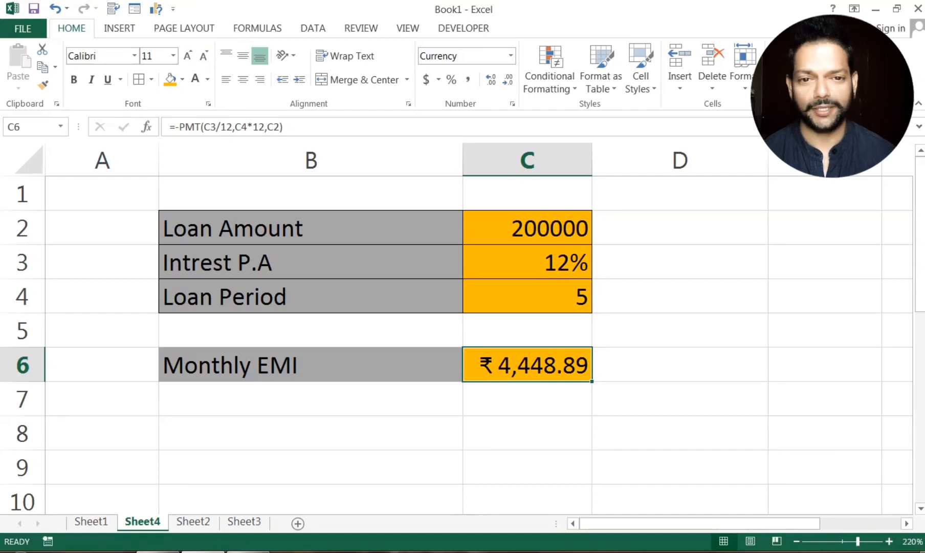
Step: Apply the comma number style to the Monthly EMI value in C6
left_click(467, 80)
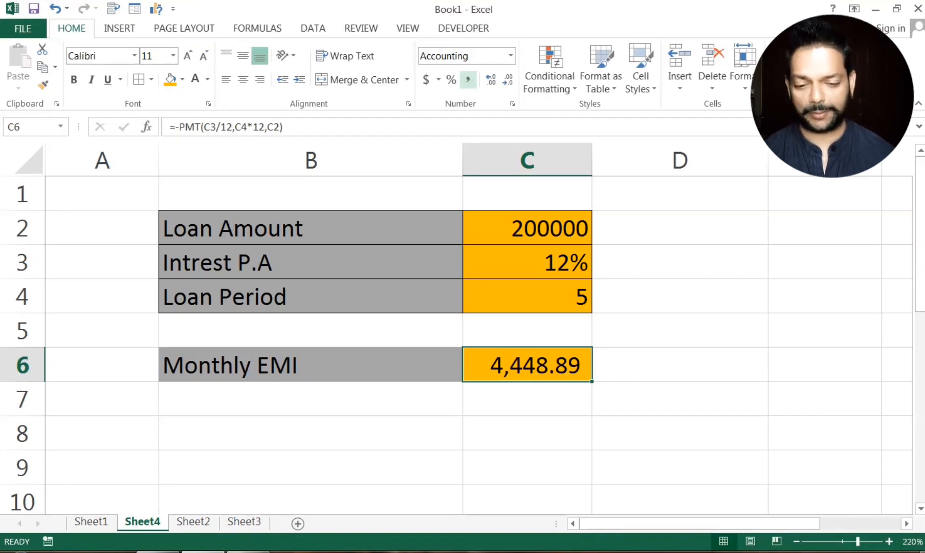
left_click(695, 380)
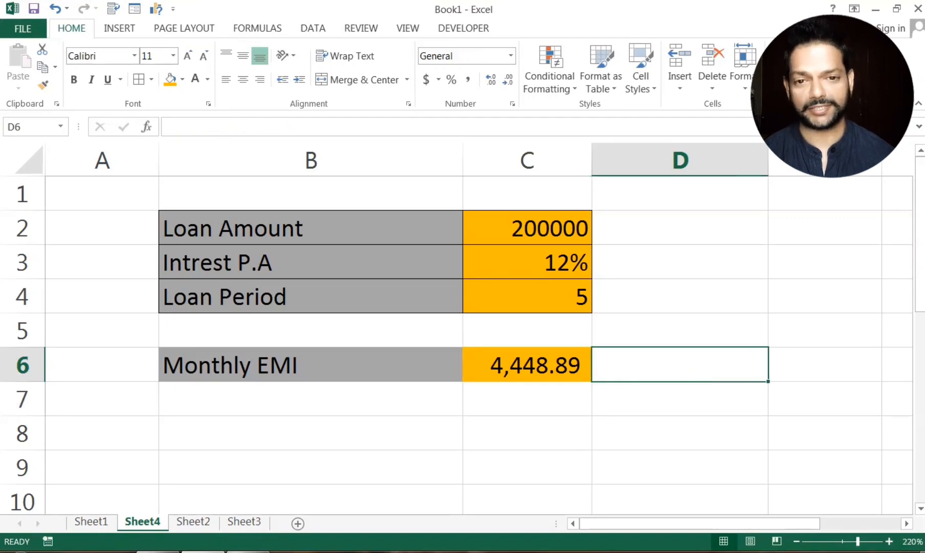
Step: Enter the note "5 years" in D4 beside the Loan Period value
left_click(670, 298)
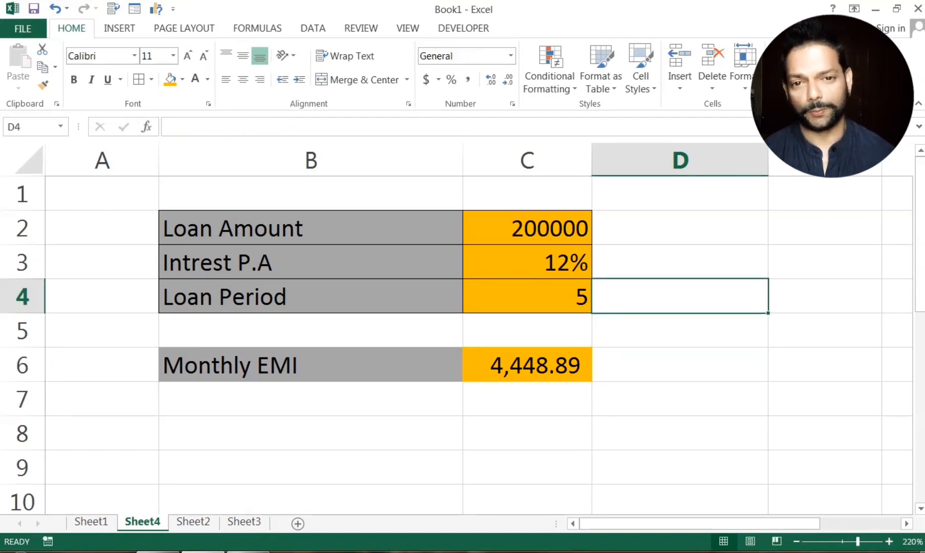
type("5 yeras")
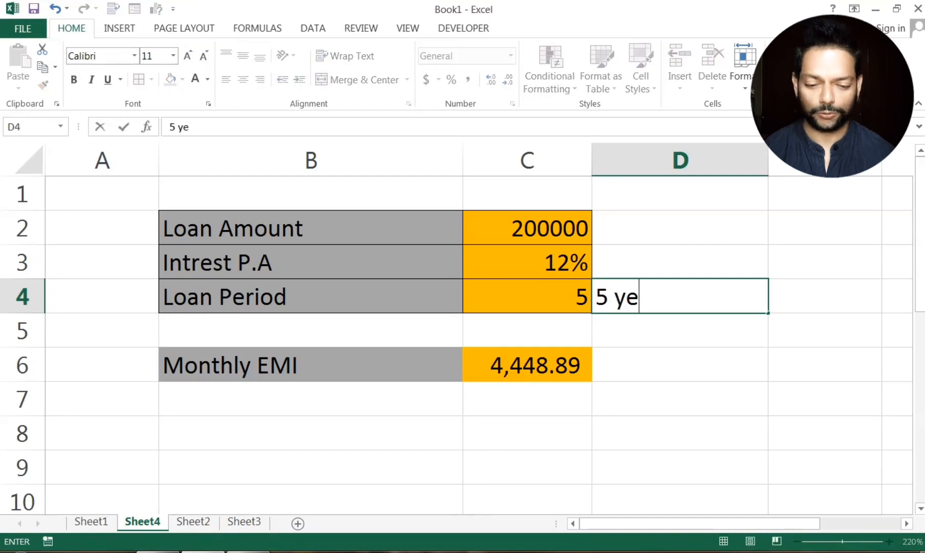
key("BackSpace")
key("BackSpace")
key("BackSpace")
type("ars")
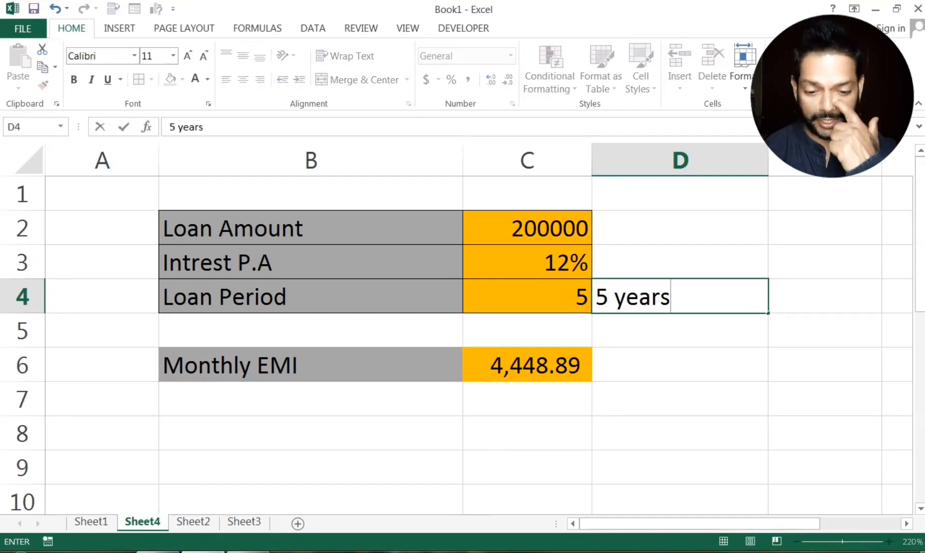
Step: Enter the note "per month 12%" in D3 beside the interest rate
left_click(687, 261)
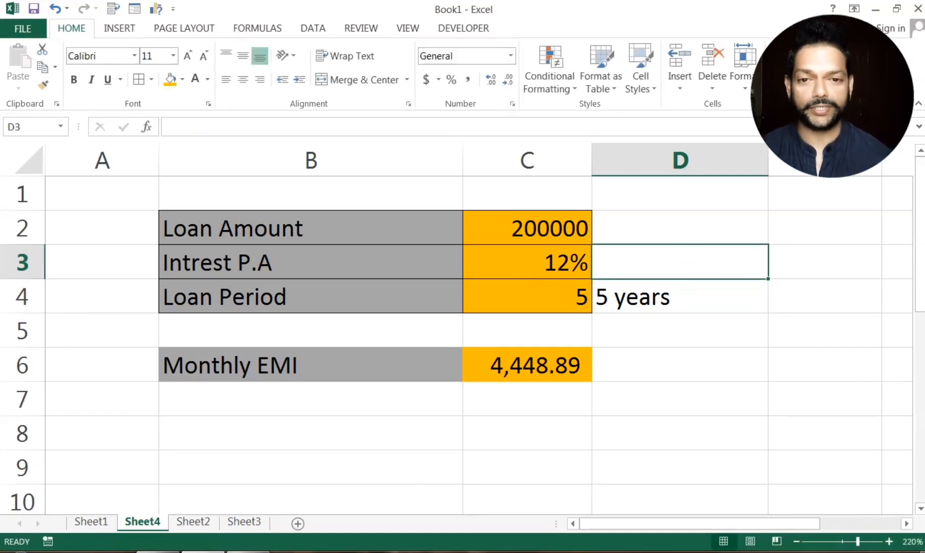
type("per m")
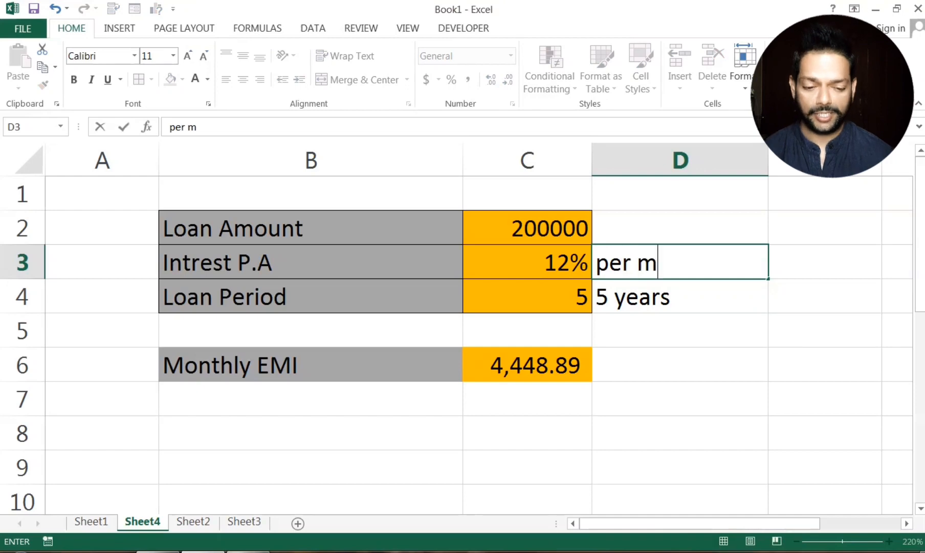
type("onth 12%")
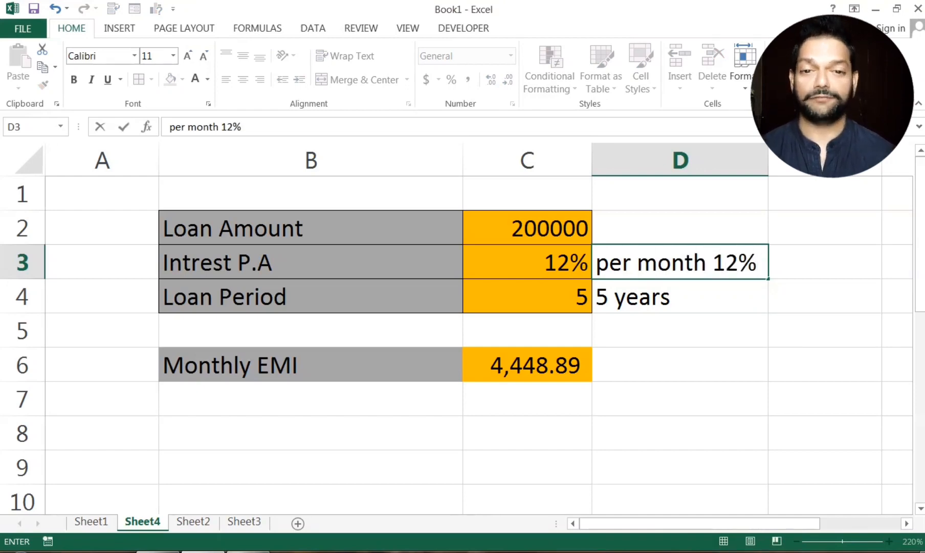
left_click(800, 397)
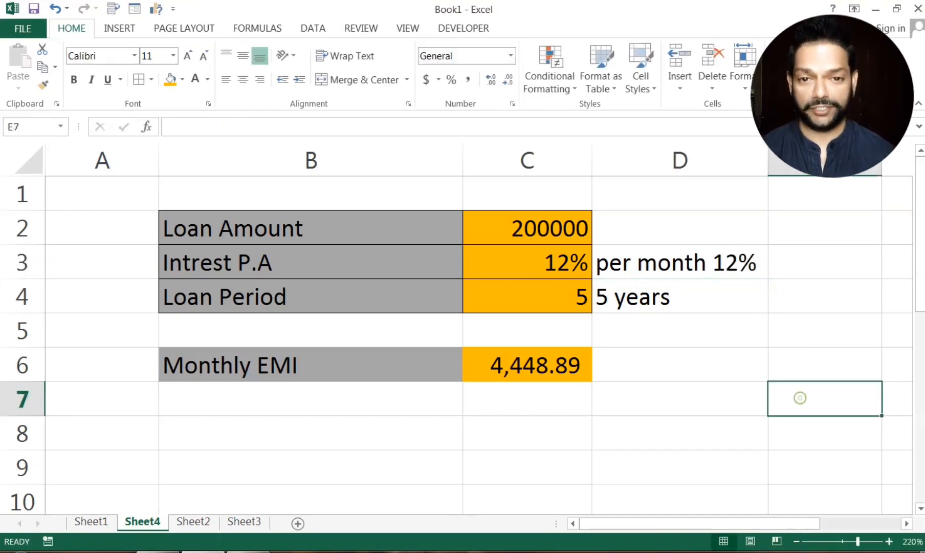
Step: Fill the two notes in D3:D4 with yellow and put borders around their cells
left_click_drag(693, 262, 690, 297)
left_click(182, 79)
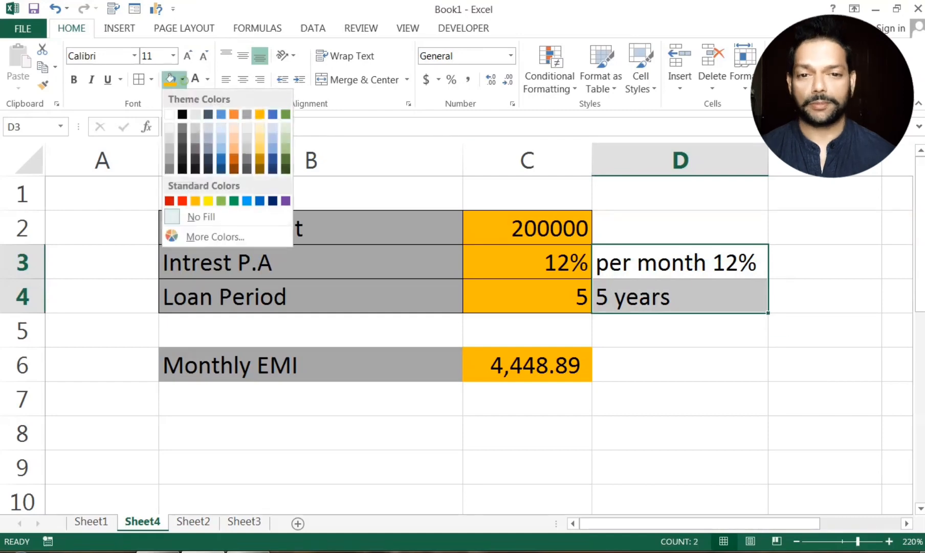
left_click(208, 201)
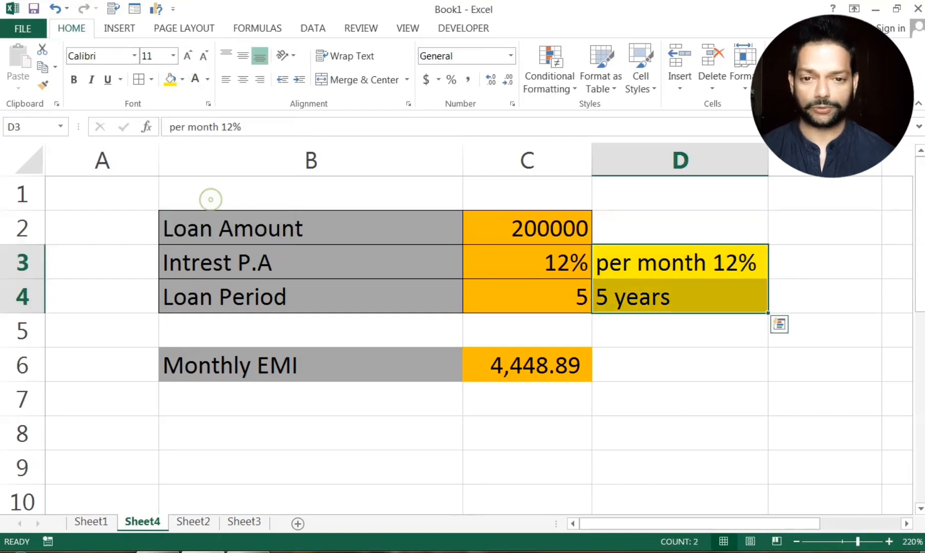
left_click(681, 391)
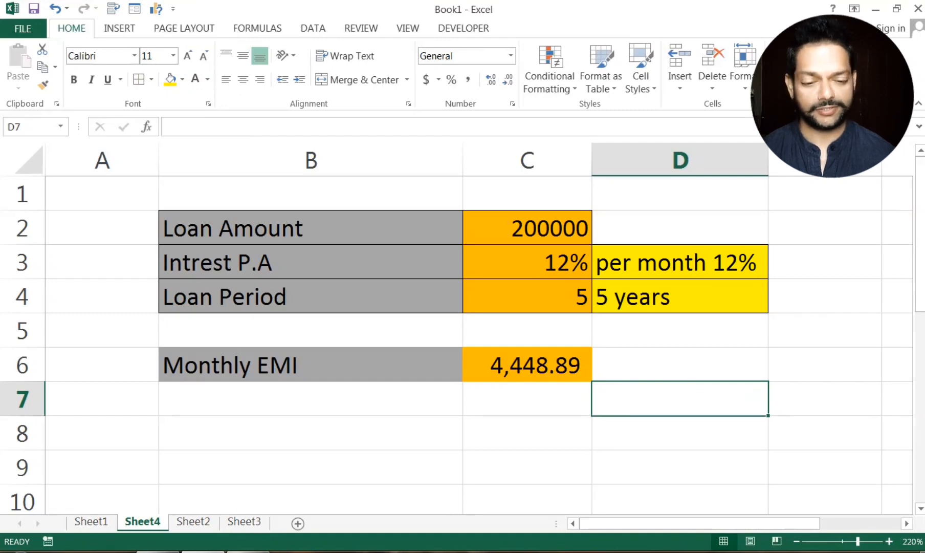
Step: Add a new worksheet after Sheet4 and enter the label "car price" in B2
left_click(527, 365)
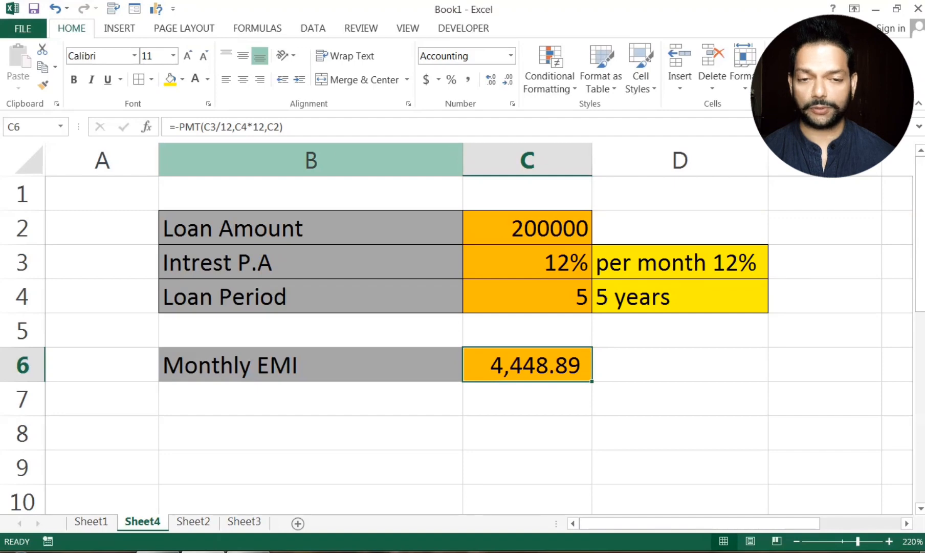
left_click(298, 523)
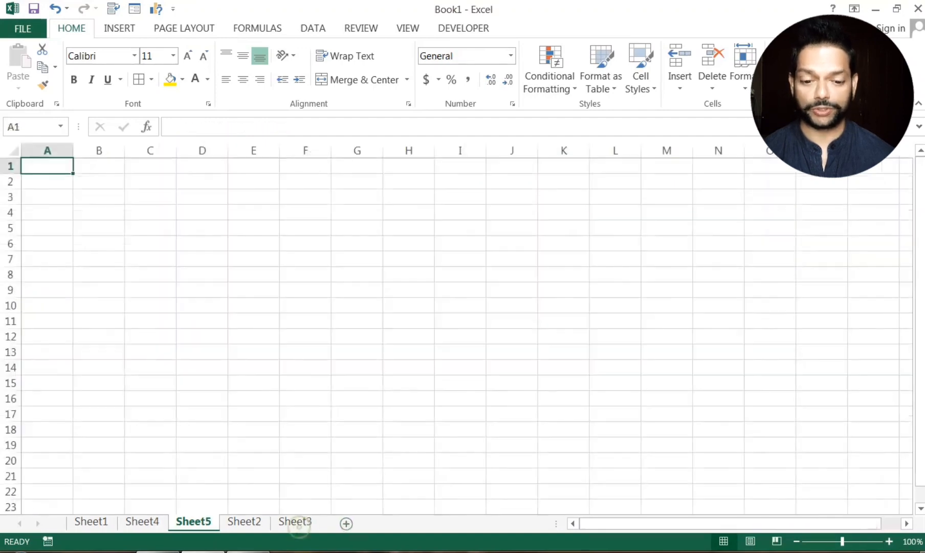
scroll(455, 327, "up", 9, "ctrl")
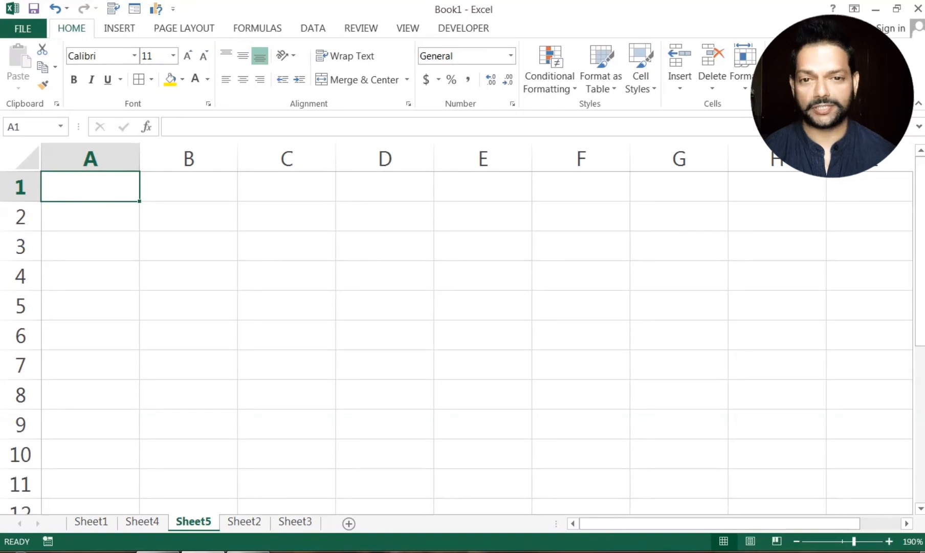
left_click(168, 215)
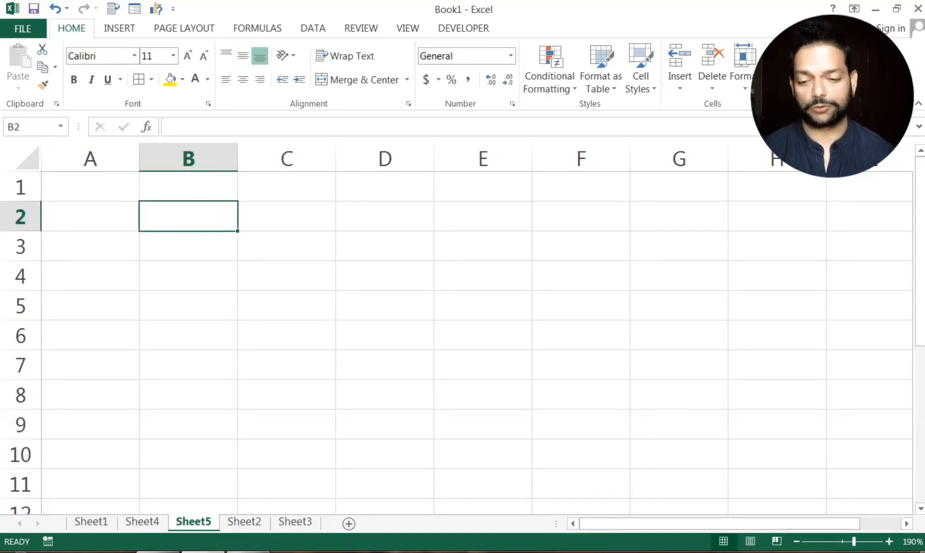
type("car pr")
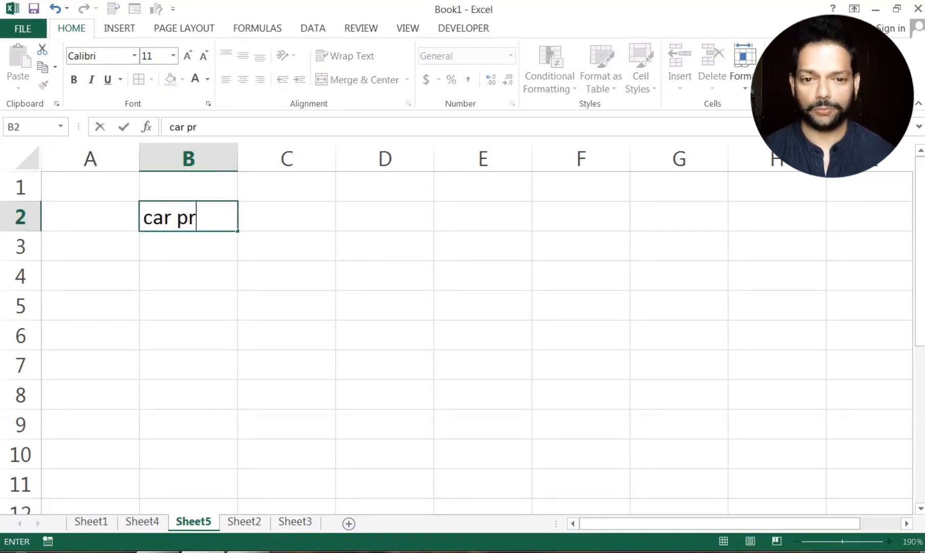
type("ice")
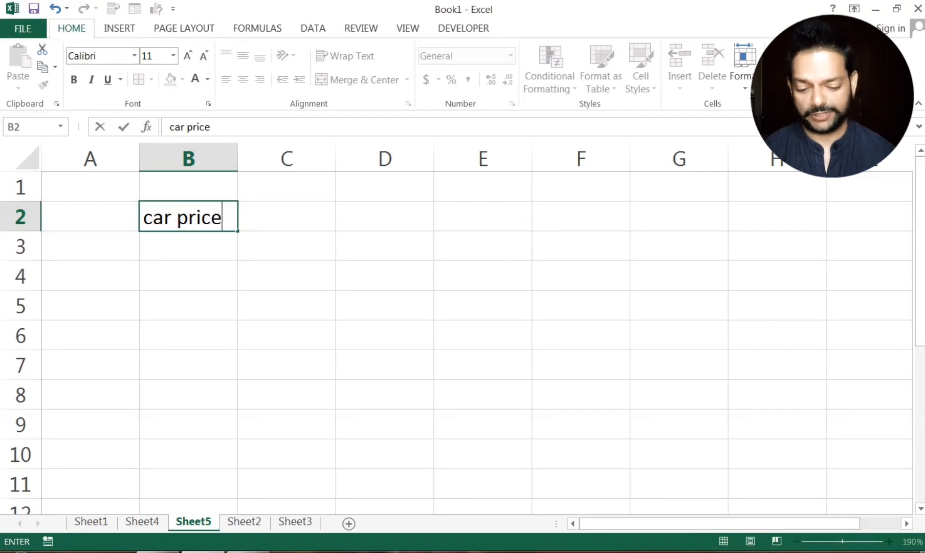
Step: Enter the labels "Down Payment" in B3 and "Loan Amount" in B5
left_click(179, 246)
type("D")
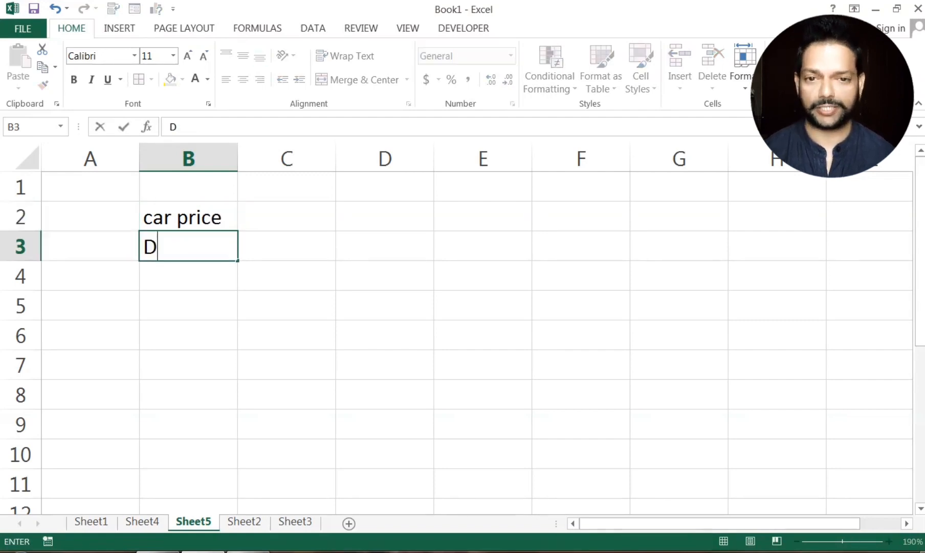
type("own Payment")
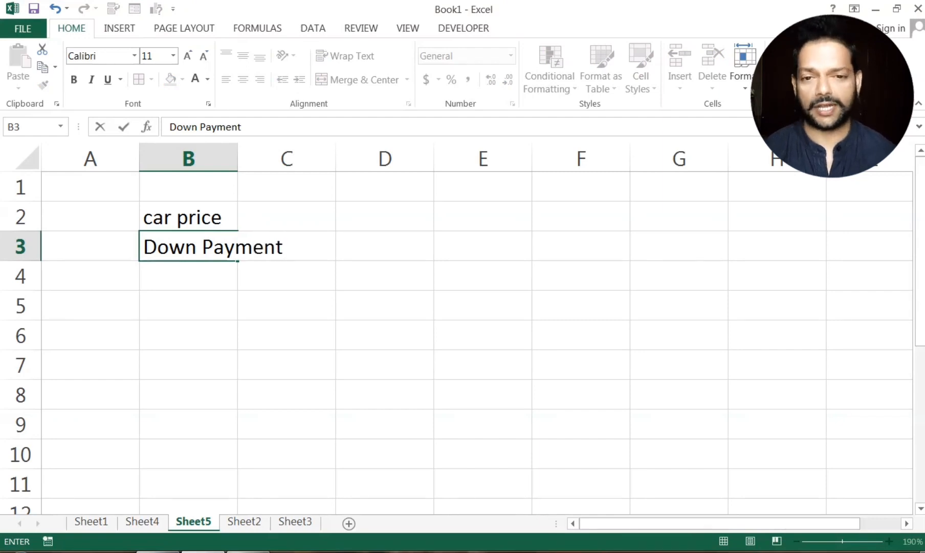
left_click(169, 301)
type("Loan Amo")
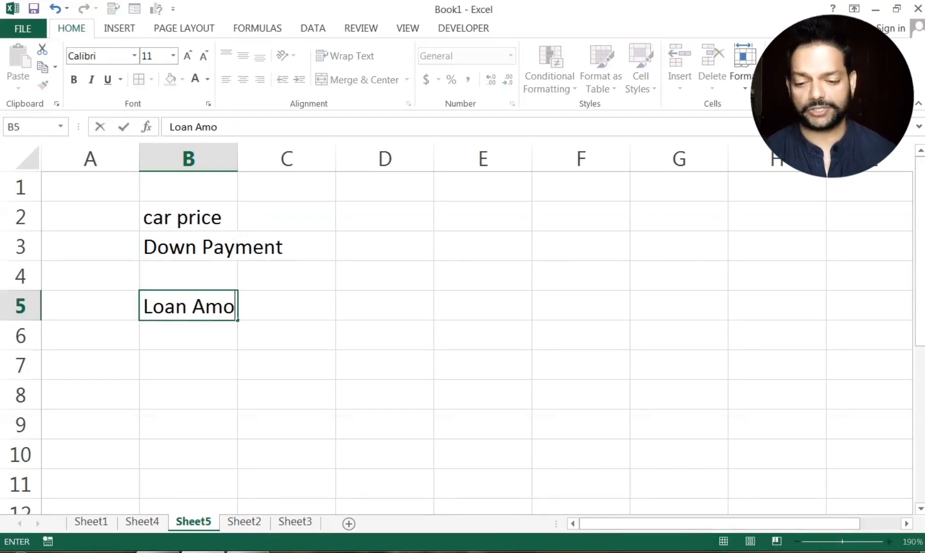
type("unt")
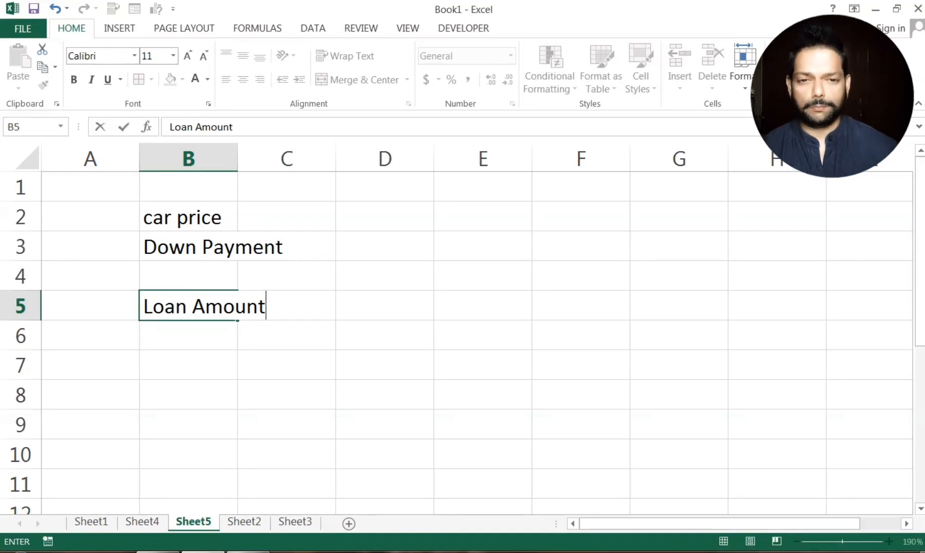
Step: Enter the label "Intrest rate" in B6, directly below the Loan Amount label
left_click(161, 332)
type("Int")
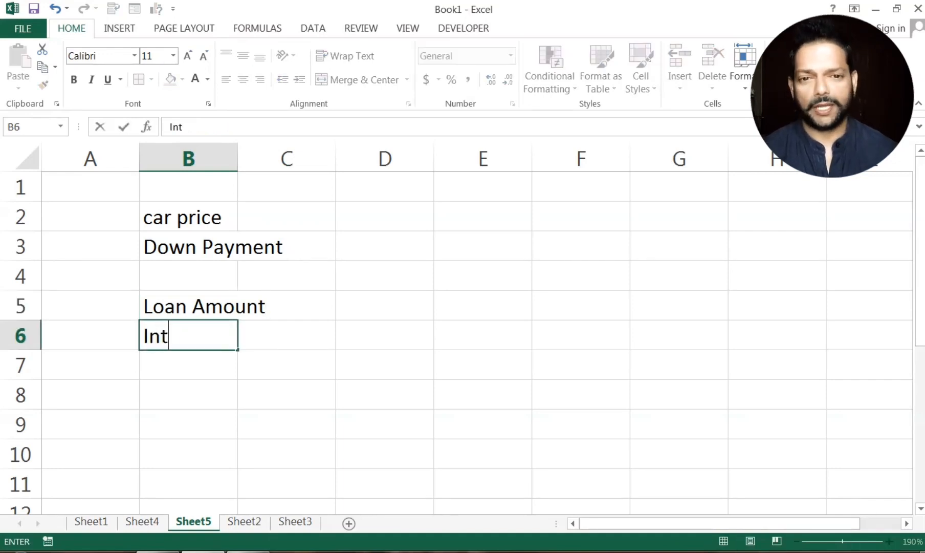
type("rest rate")
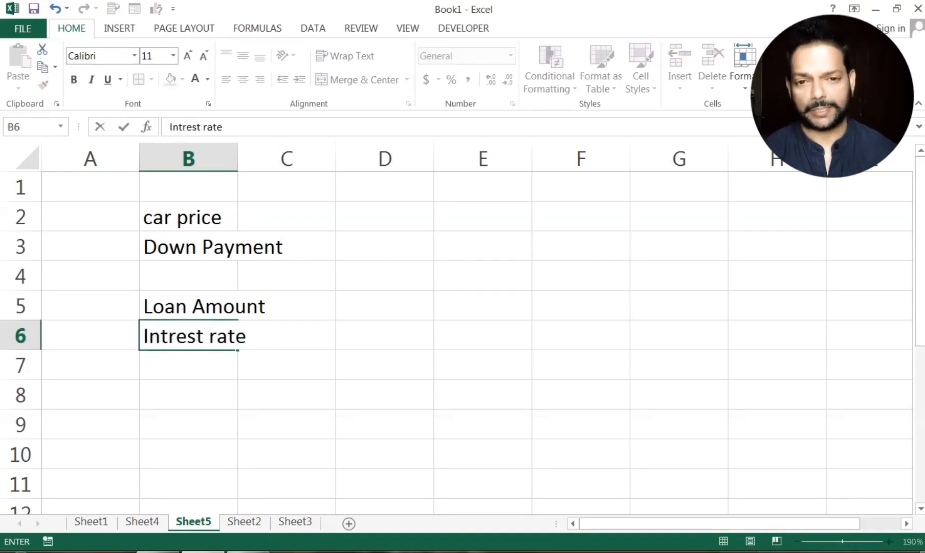
Step: Enter the label "Loan period" in B7, below the interest rate label
left_click(172, 372)
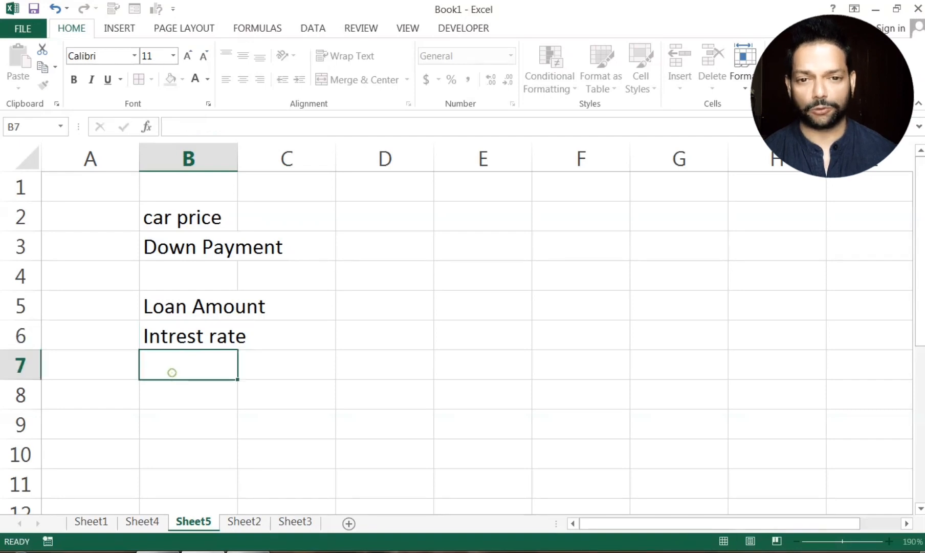
type("Loean")
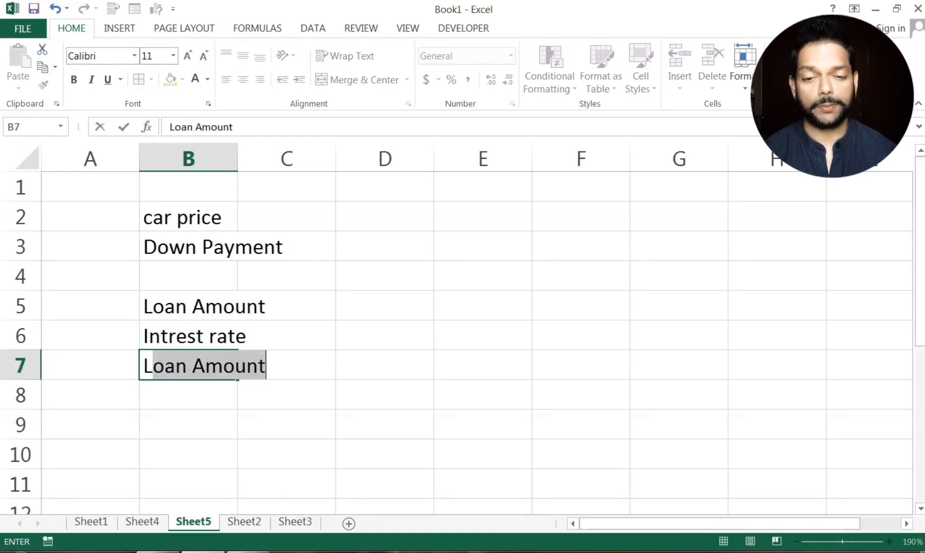
key("BackSpace")
key("BackSpace")
key("BackSpace")
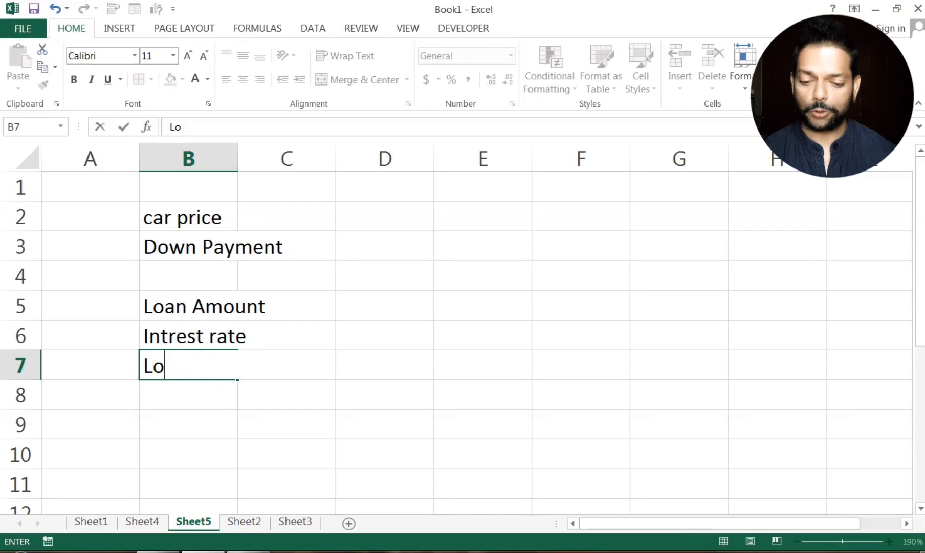
type("an ")
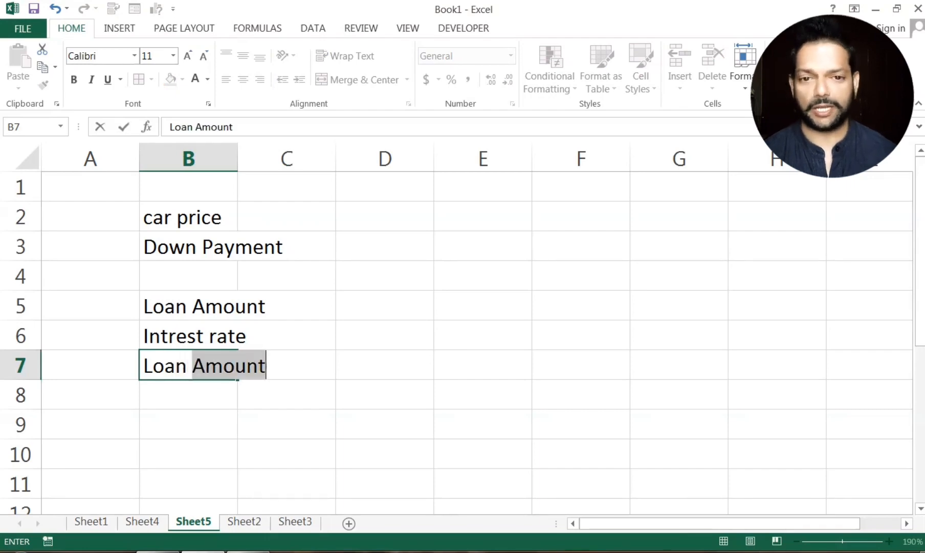
type("perioid")
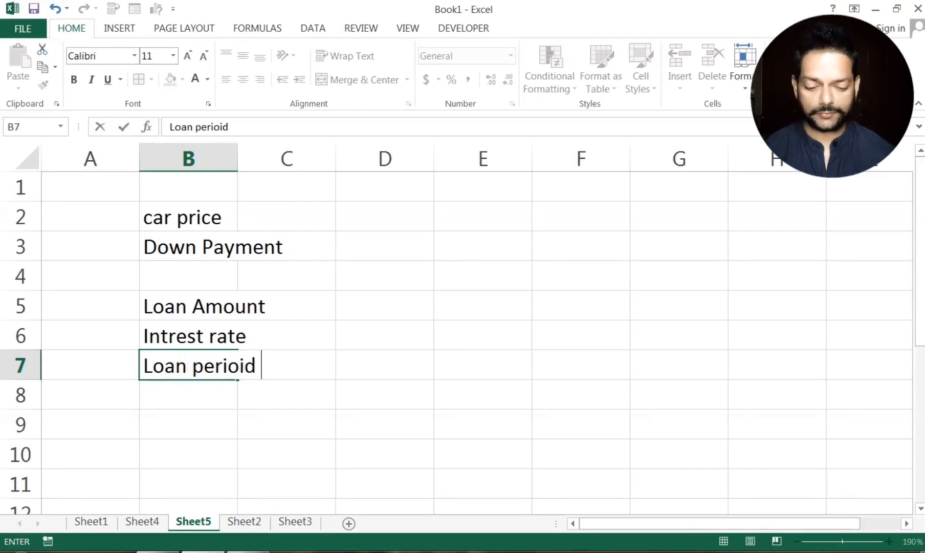
key("BackSpace")
key("BackSpace")
key("BackSpace")
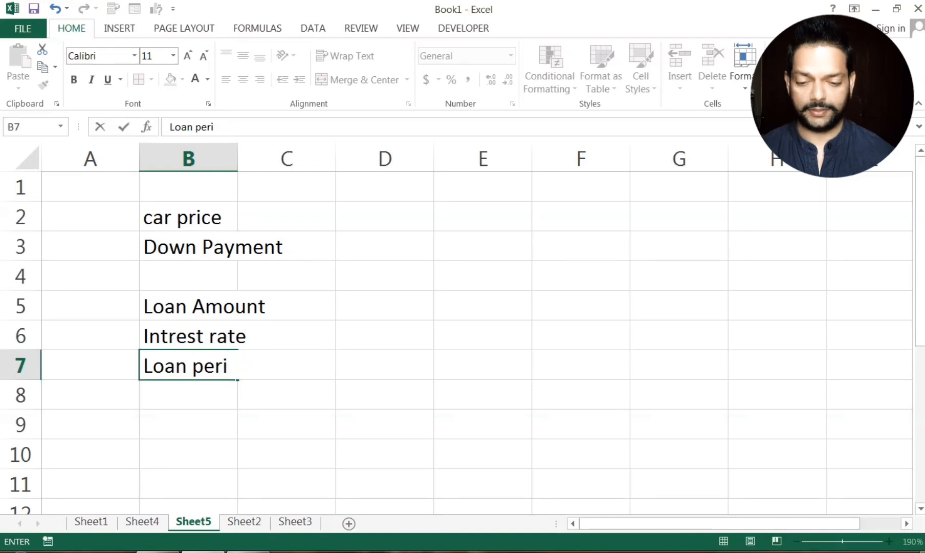
type("od")
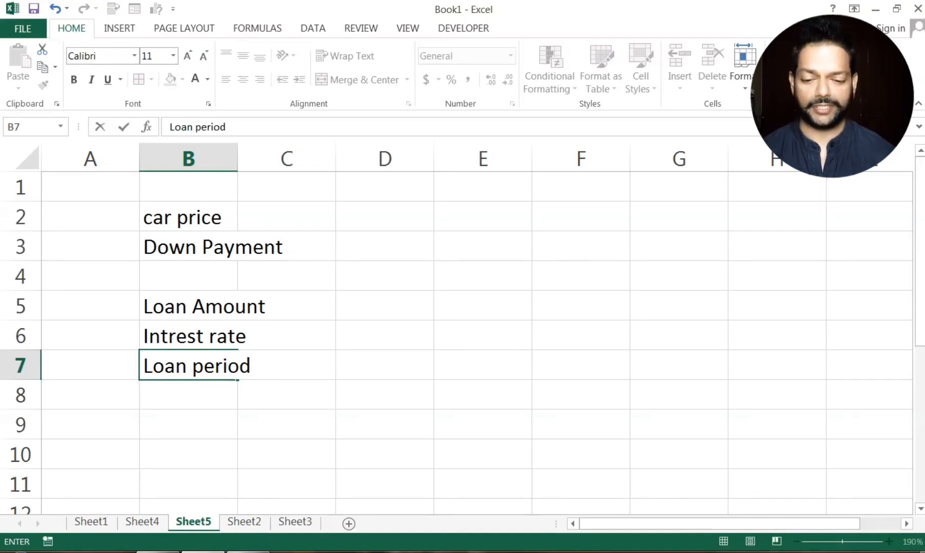
left_click(225, 448)
Step: Widen column B to fit its labels and enter the label "Monthly EMI ??" in B9
left_click_drag(237, 159, 297, 158)
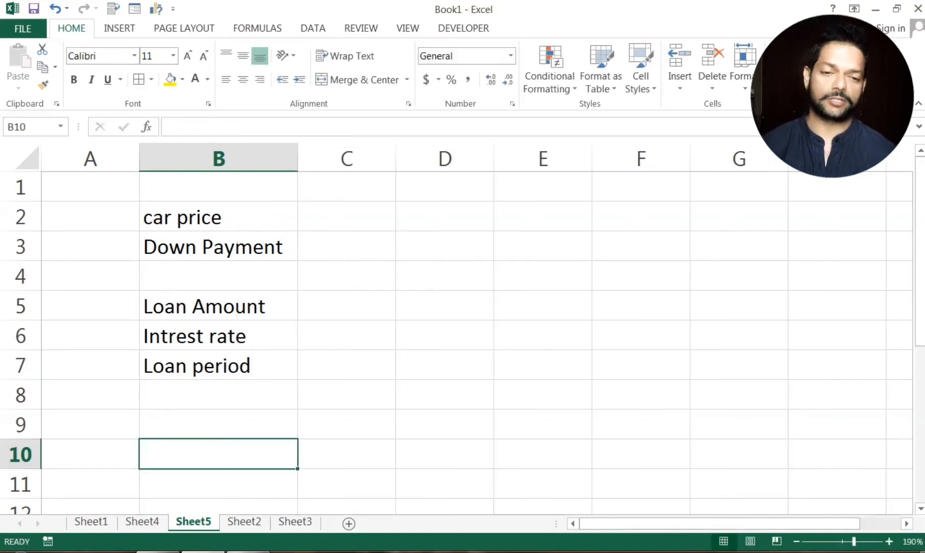
left_click(219, 424)
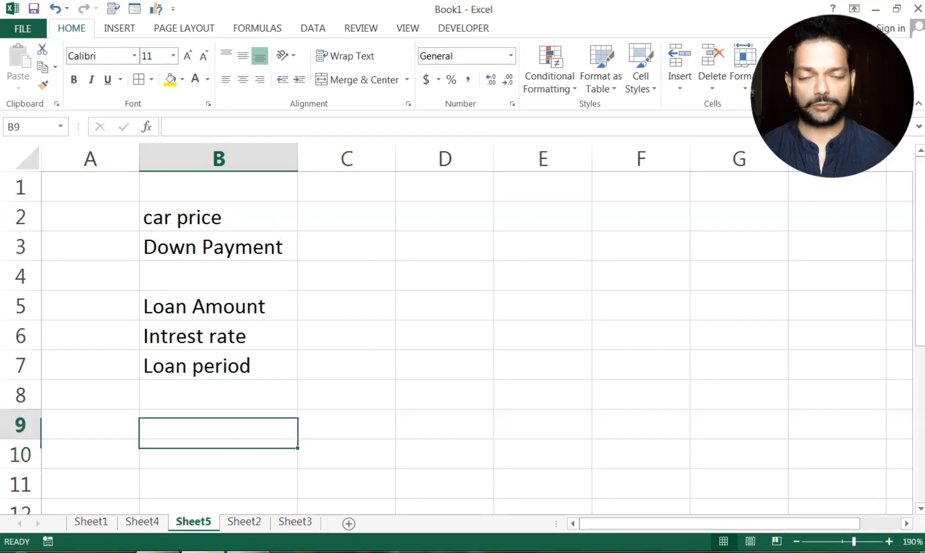
type("Mo")
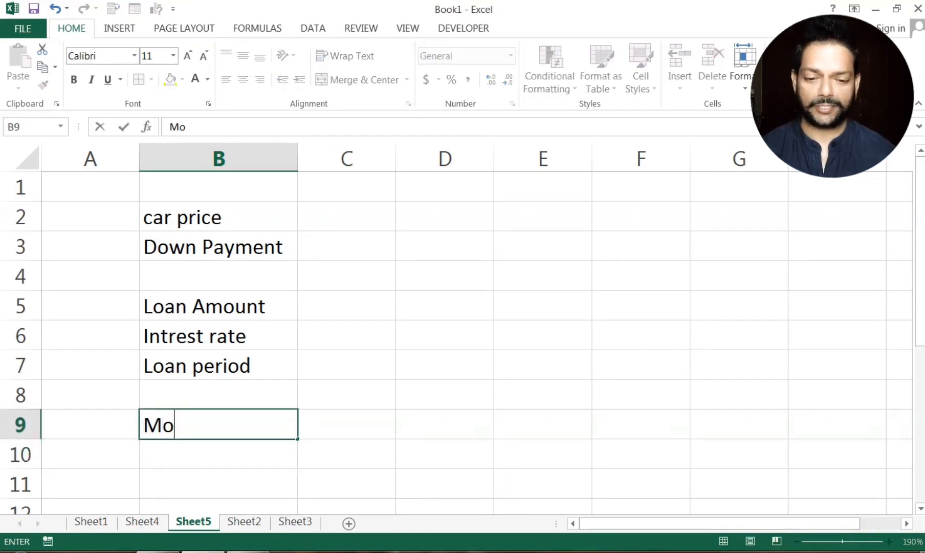
type("nthly E")
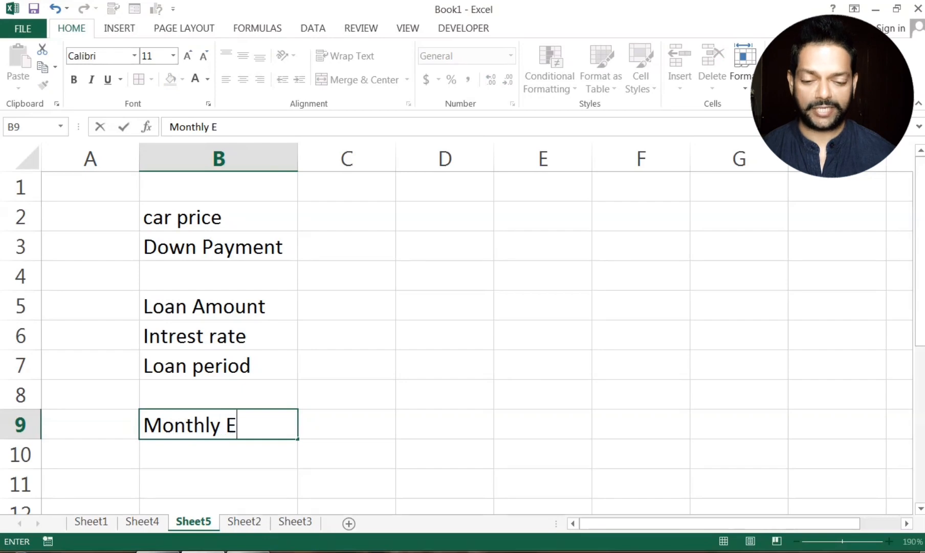
type("MI")
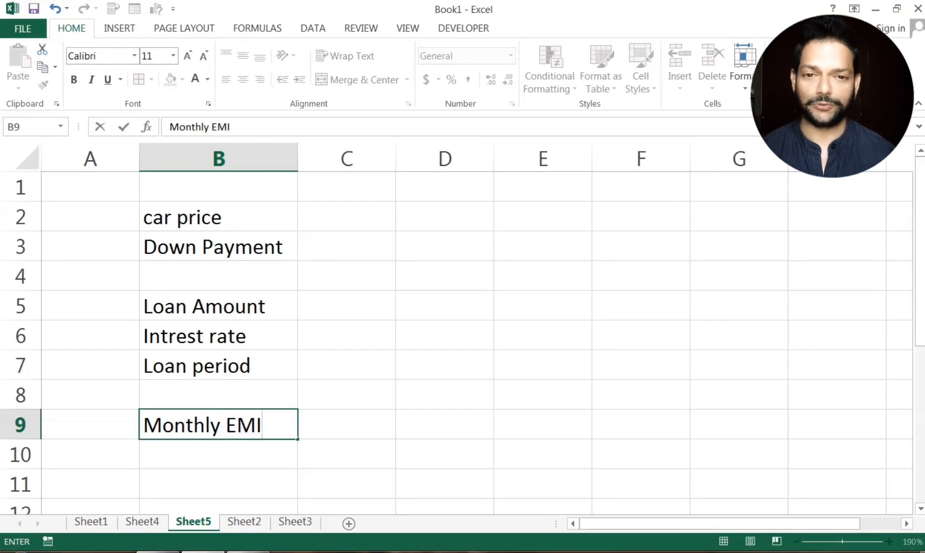
type(" ?")
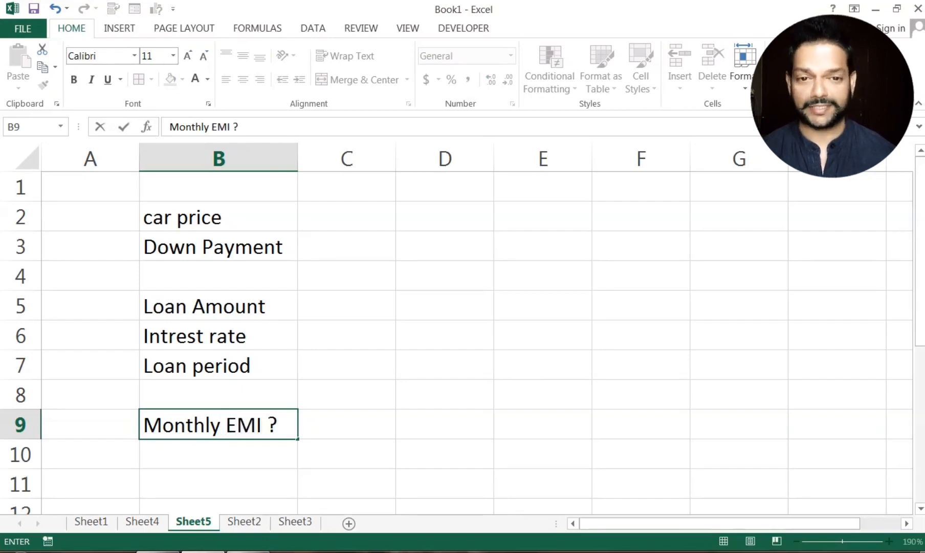
type("?")
left_click(424, 421)
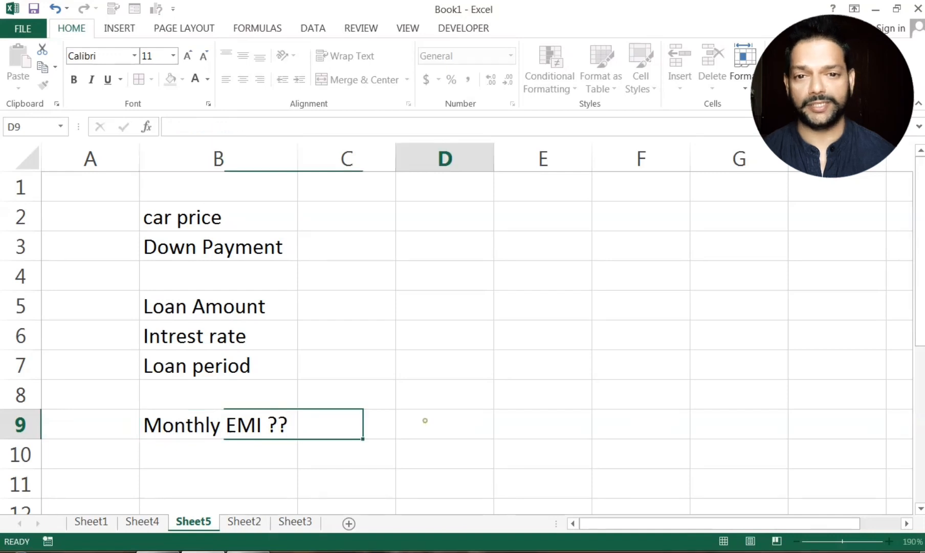
Step: Fill the label cells B2:B3, B5:B7 and B9 with yellow
left_click(214, 215)
left_click_drag(214, 216, 214, 246)
left_click(171, 79)
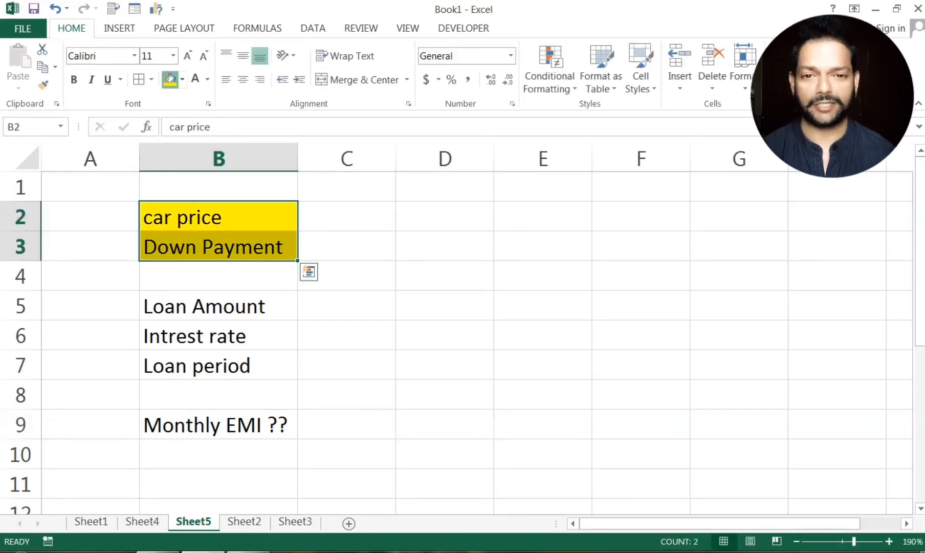
left_click_drag(214, 306, 213, 366)
left_click(170, 79)
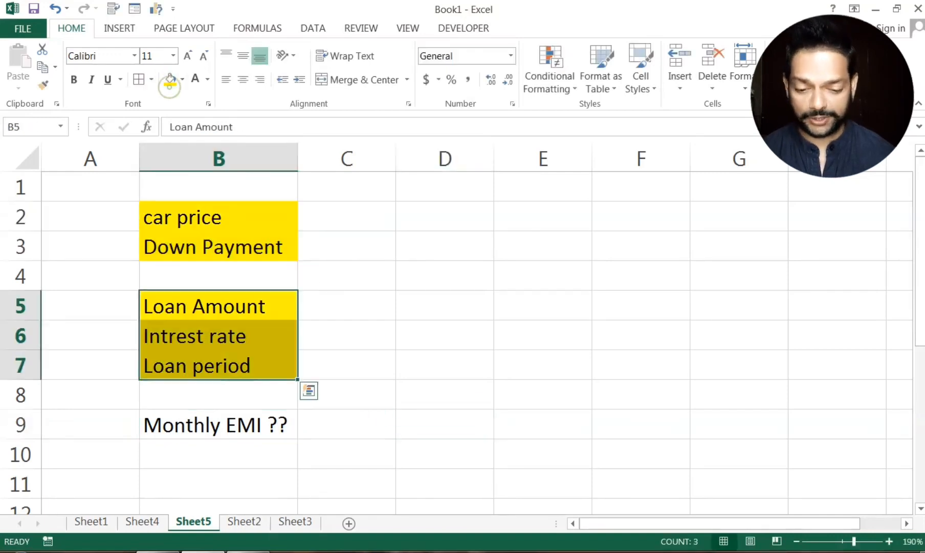
left_click(185, 427)
left_click(170, 79)
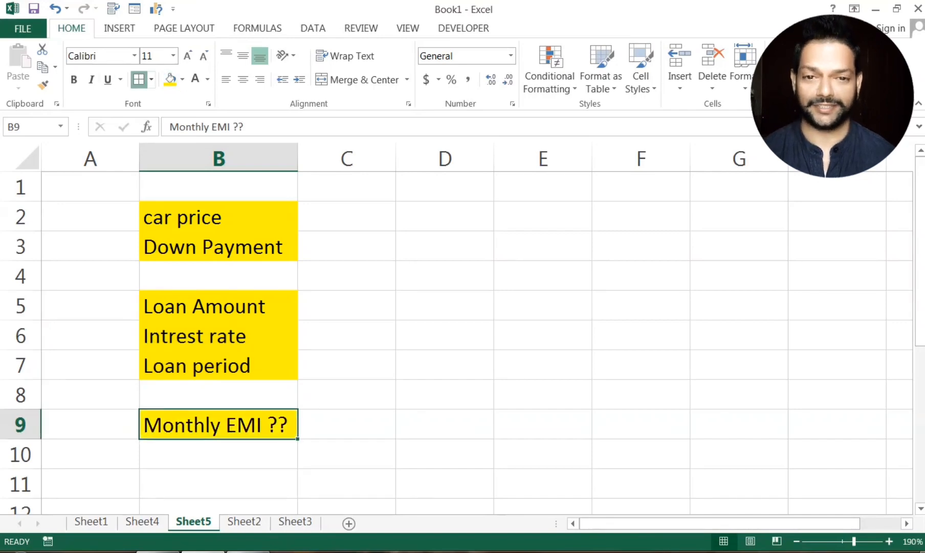
Step: Put borders around the label cells in B9, B5:B7 and B2:B3
left_click_drag(221, 303, 221, 394)
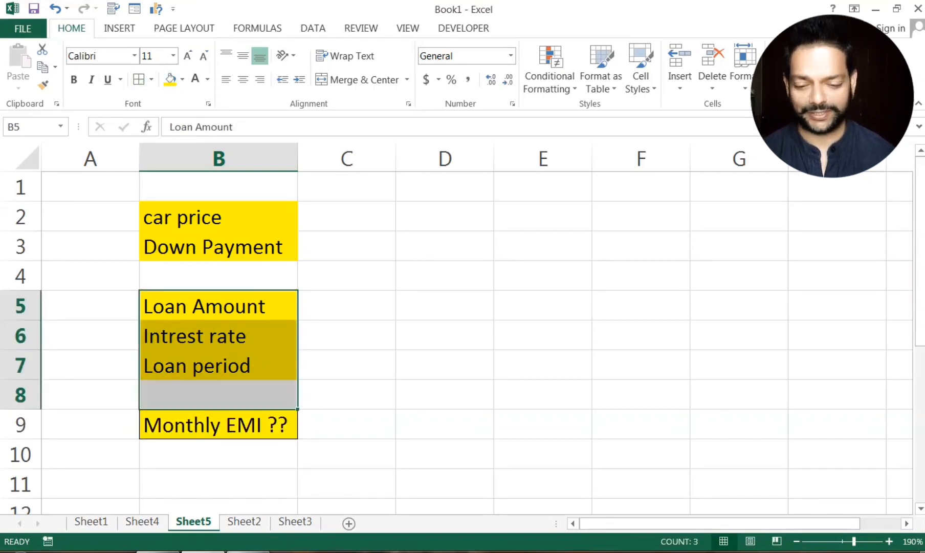
left_click_drag(220, 306, 220, 366)
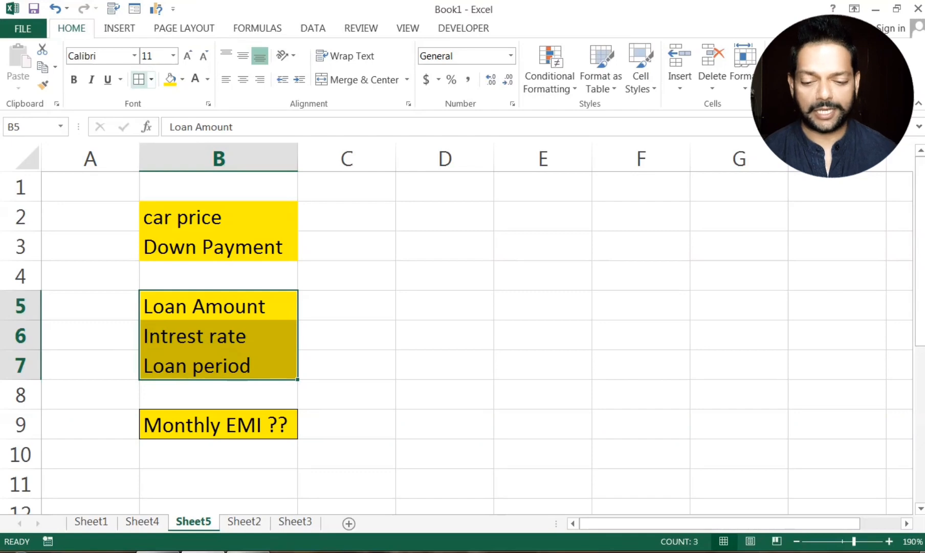
left_click(138, 79)
left_click_drag(228, 218, 228, 248)
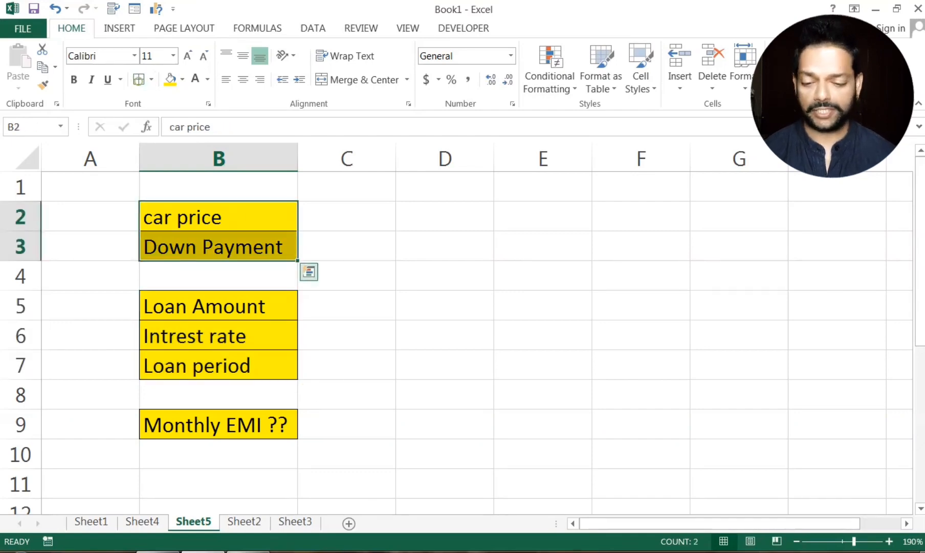
left_click(341, 295)
Step: Enter 1000000 in C2 as the car price
scroll(457, 328, "up", 2, "ctrl")
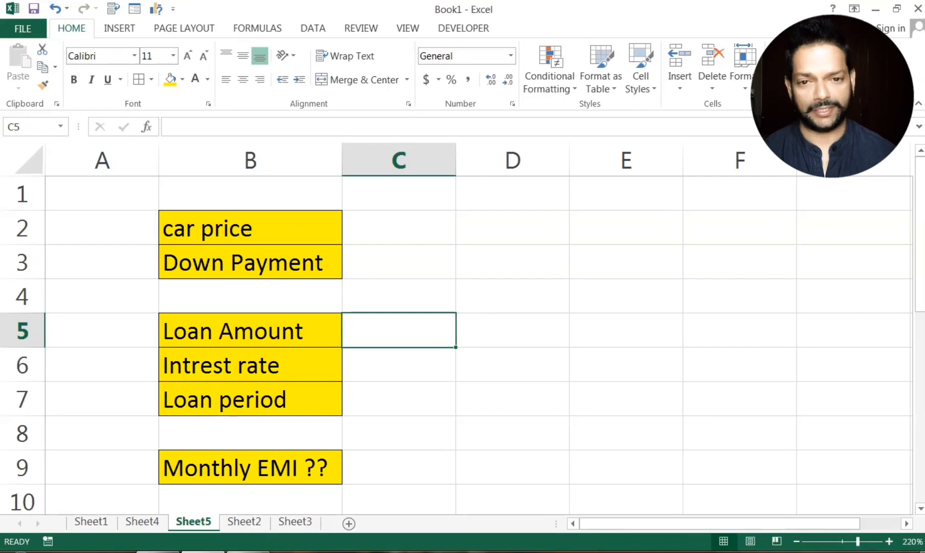
left_click(385, 224)
type("11")
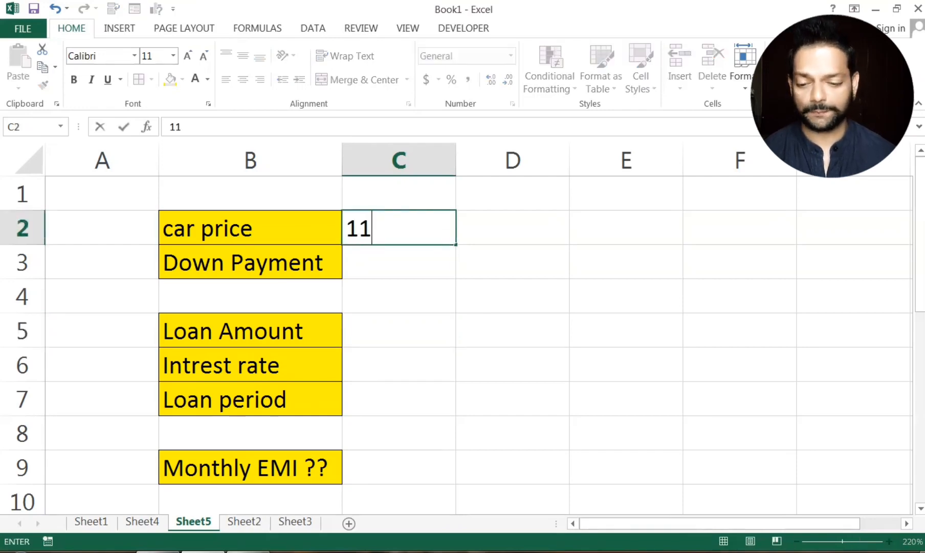
key("BackSpace")
key("BackSpace")
type("1000")
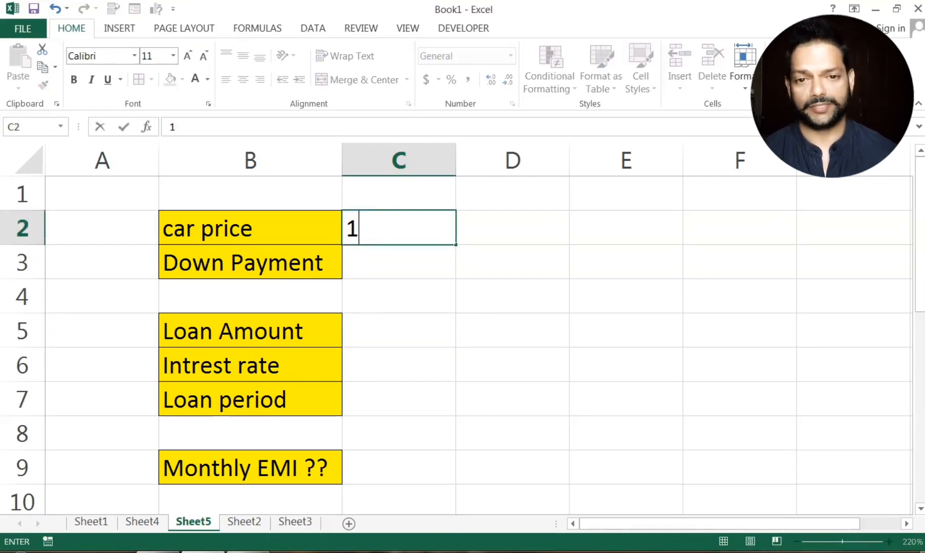
type("00")
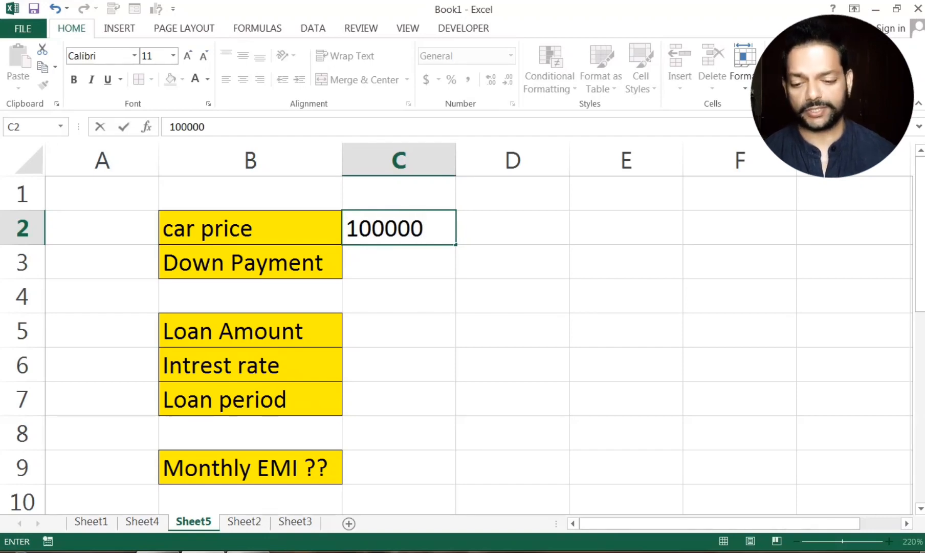
type("0")
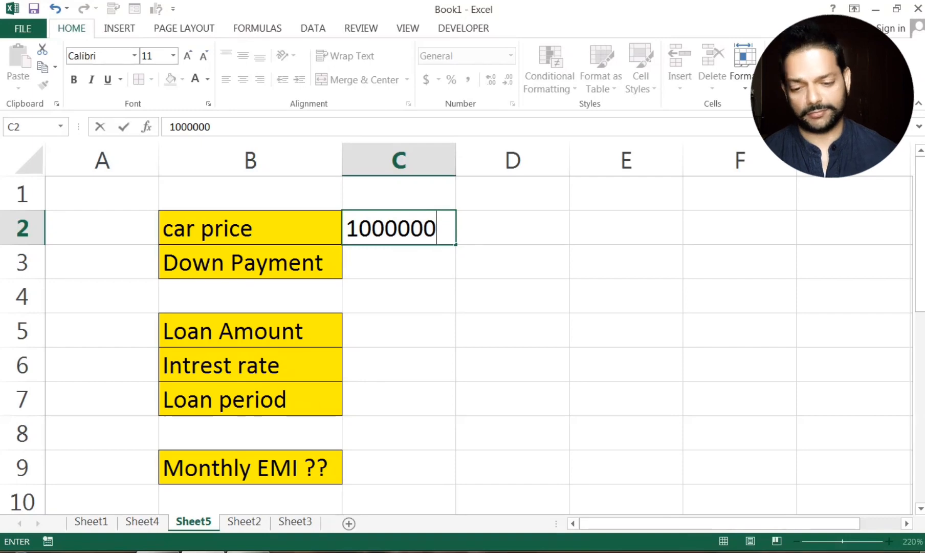
Step: Enter 100000 in C3 as the down payment
left_click(372, 271)
type("100000")
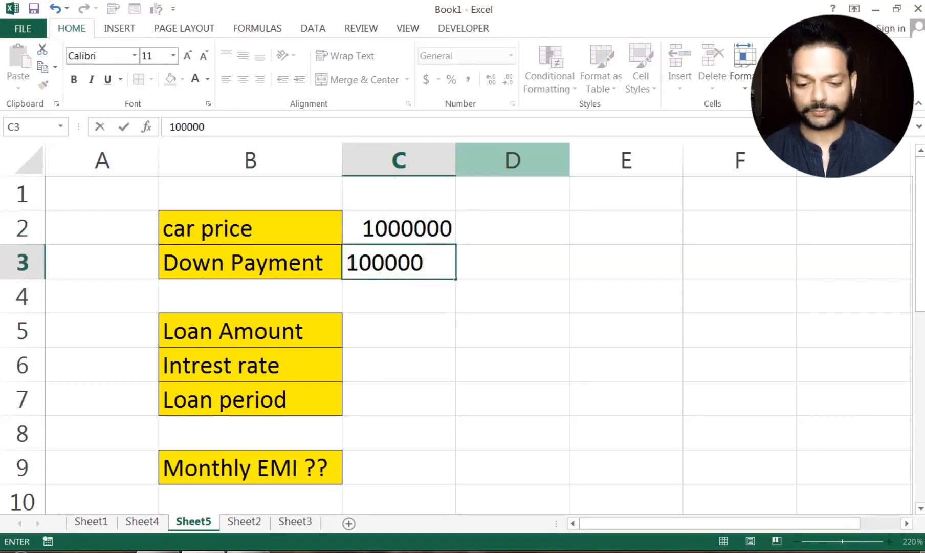
left_click(712, 265)
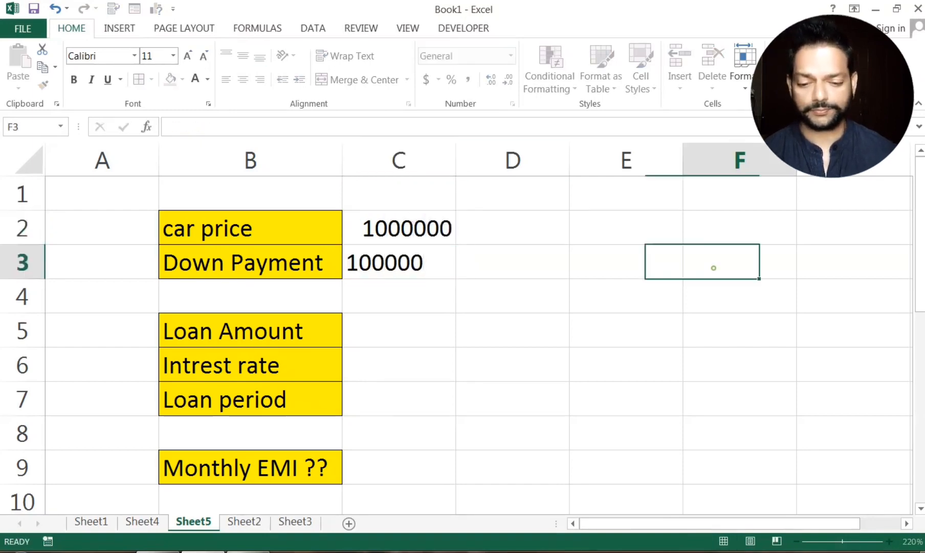
Step: Calculate the loan amount in C5 by subtracting the down payment from the car price with =(C2-C3)
left_click(389, 326)
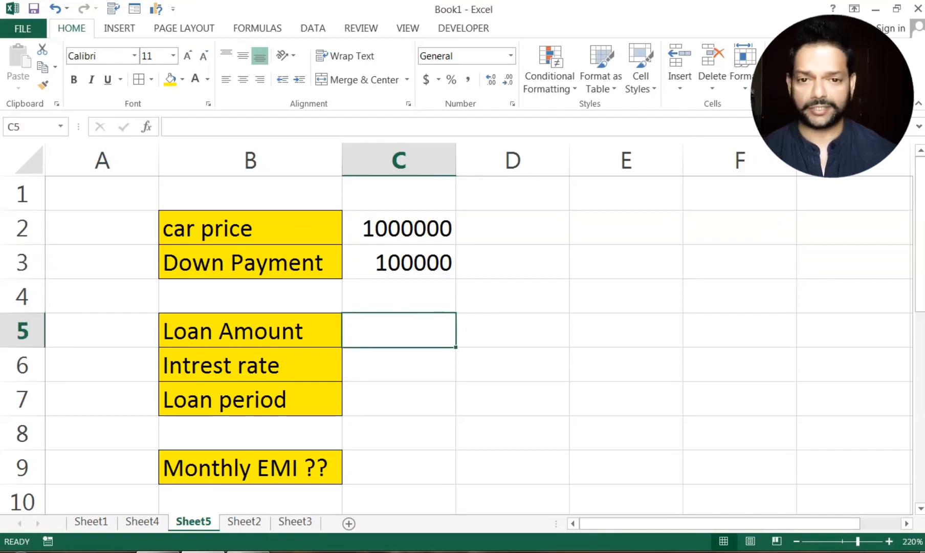
type("=sum")
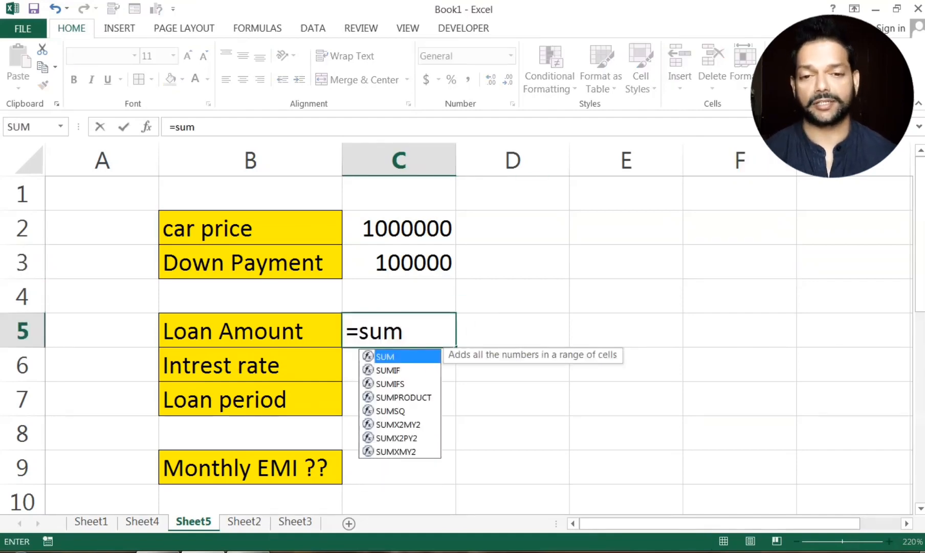
key("BackSpace")
key("BackSpace")
key("BackSpace")
type("(")
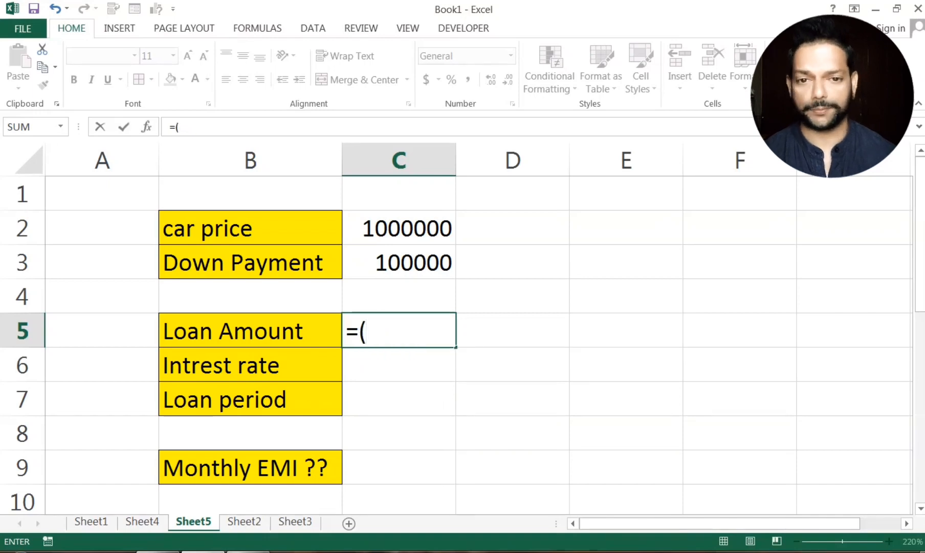
left_click(398, 228)
type("-")
left_click(397, 256)
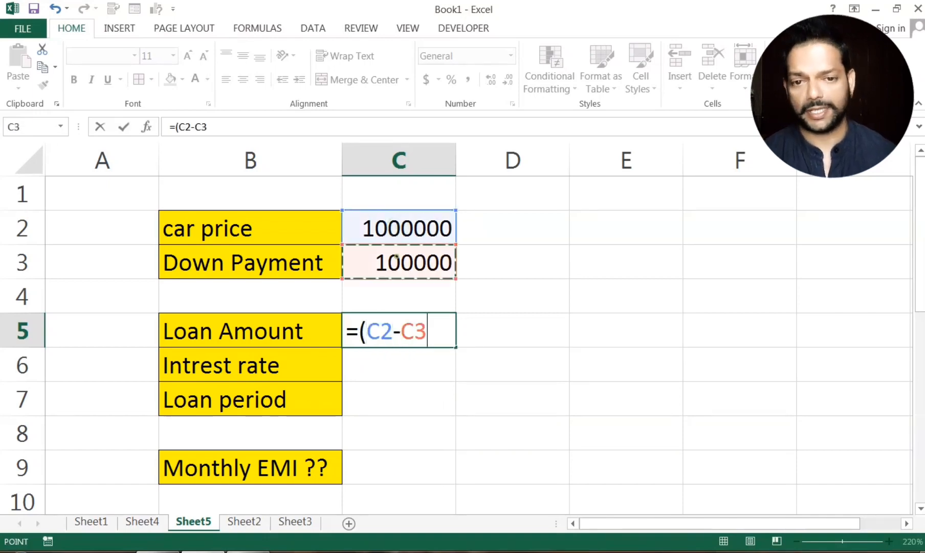
type("_")
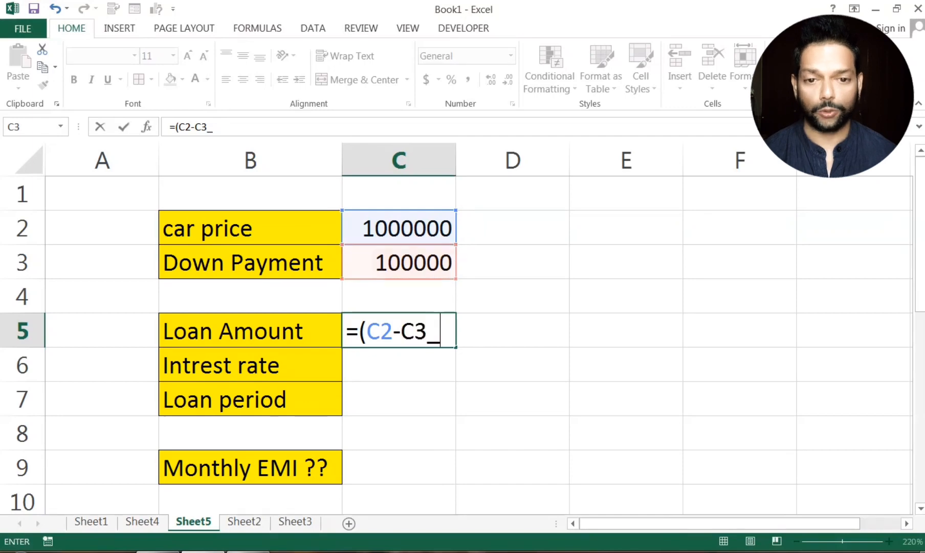
key("Return")
key("Return")
key("Right")
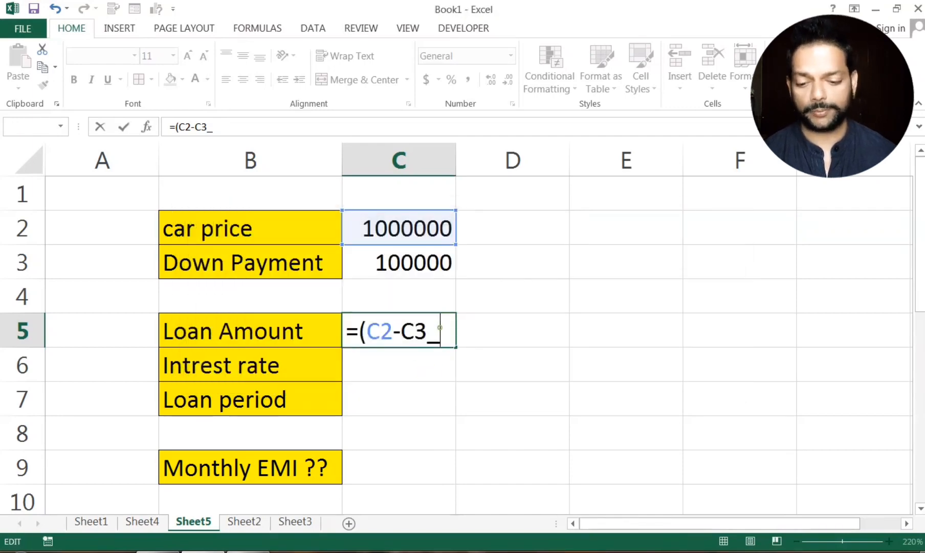
key("BackSpace")
type(")")
key("Return")
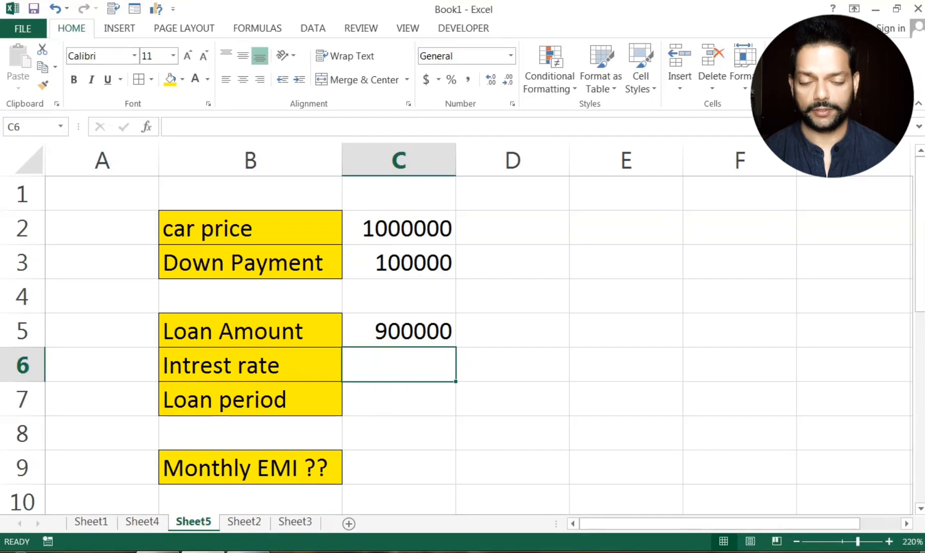
Step: Enter 9% in C6 as the interest rate and 5 in C7 as the loan period
type("9")
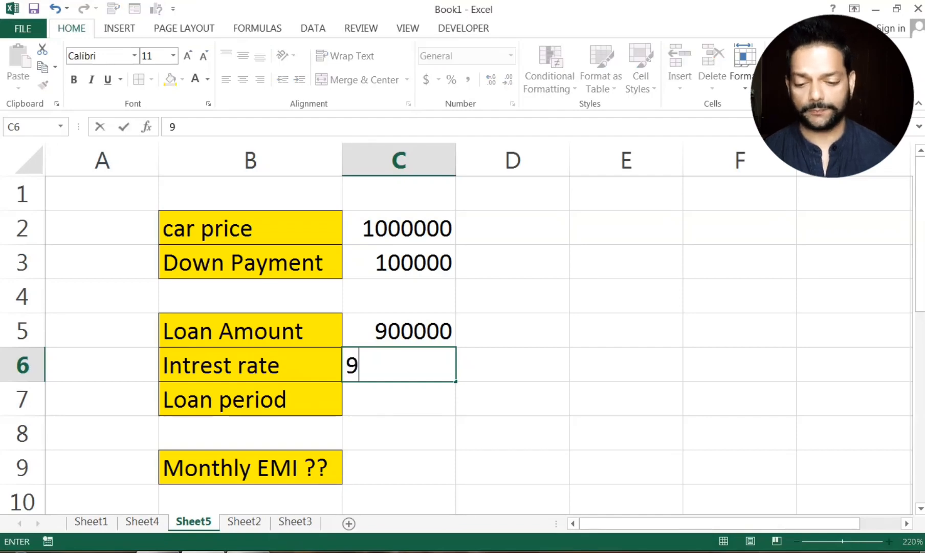
type("%")
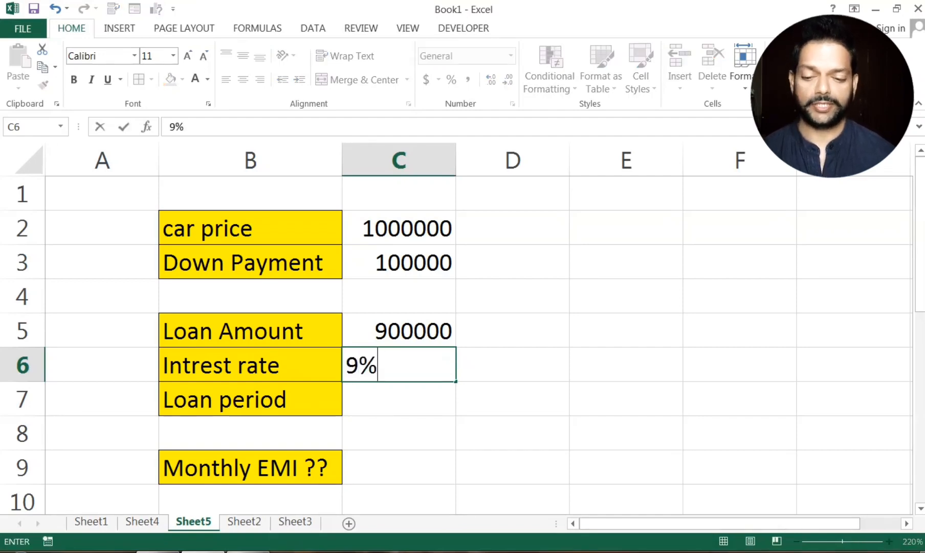
left_click(392, 394)
type("5")
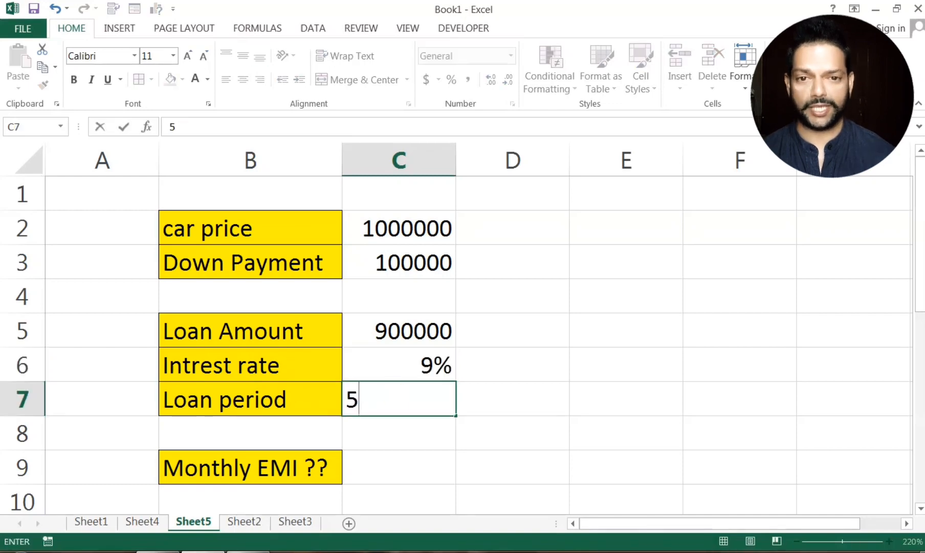
Step: Add the unit labels "Years" in D7 beside the loan period and "Per Month" in D6 beside the interest rate
left_click(534, 400)
type("Years")
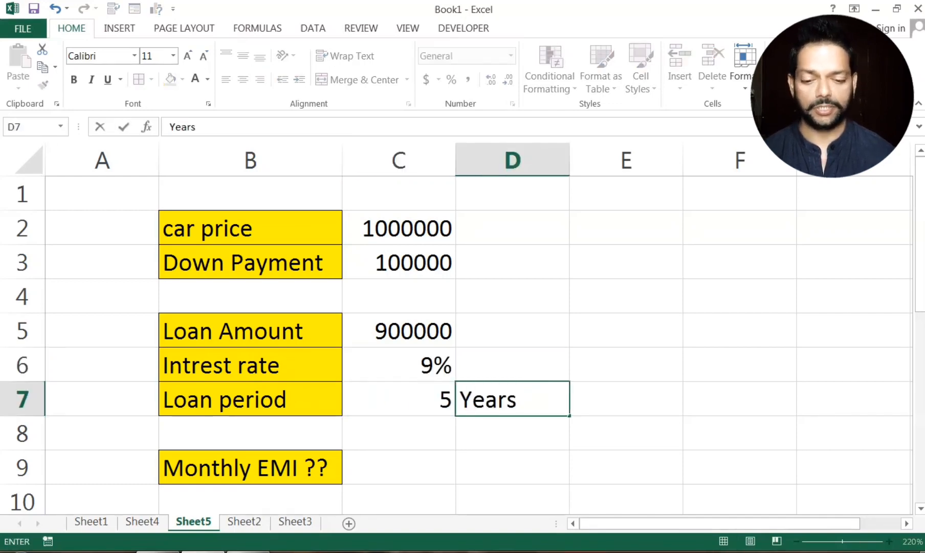
left_click(532, 354)
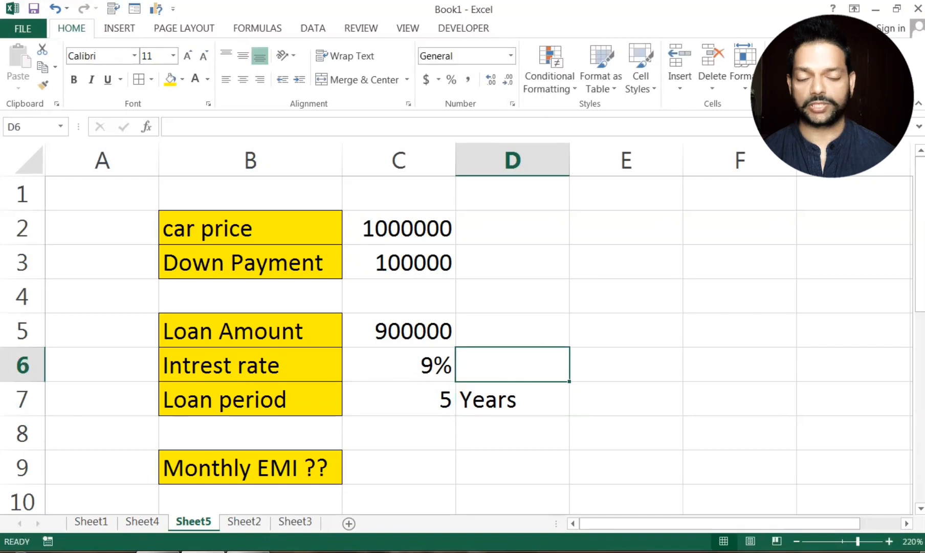
type("Per Month")
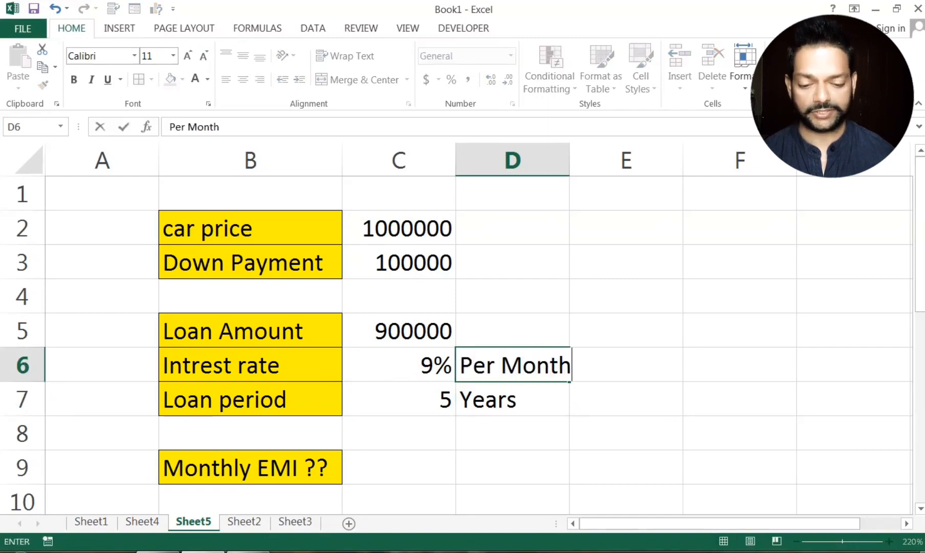
left_click(637, 389)
Step: Fill the unit cells D6:D7 with yellow and autofit the width of column D
left_click_drag(512, 364, 512, 399)
left_click(170, 79)
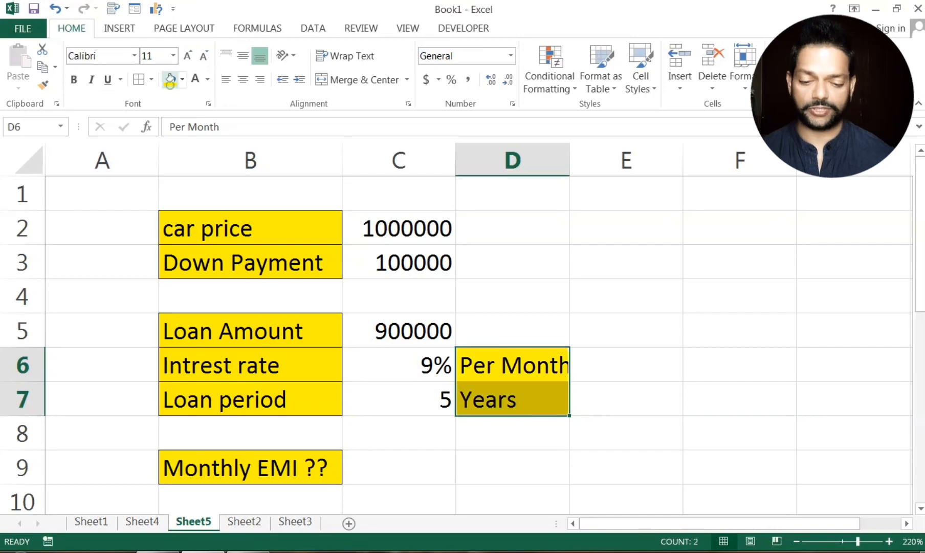
left_click(640, 404)
double_click(569, 159)
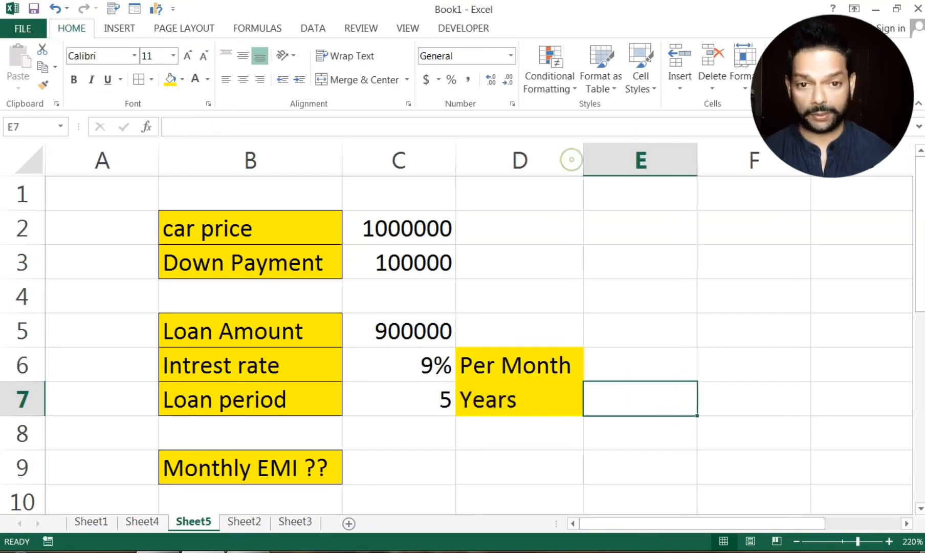
Step: Calculate the monthly EMI in C9 with the formula =PMT(C6/12,C7*12,C5)
left_click(388, 469)
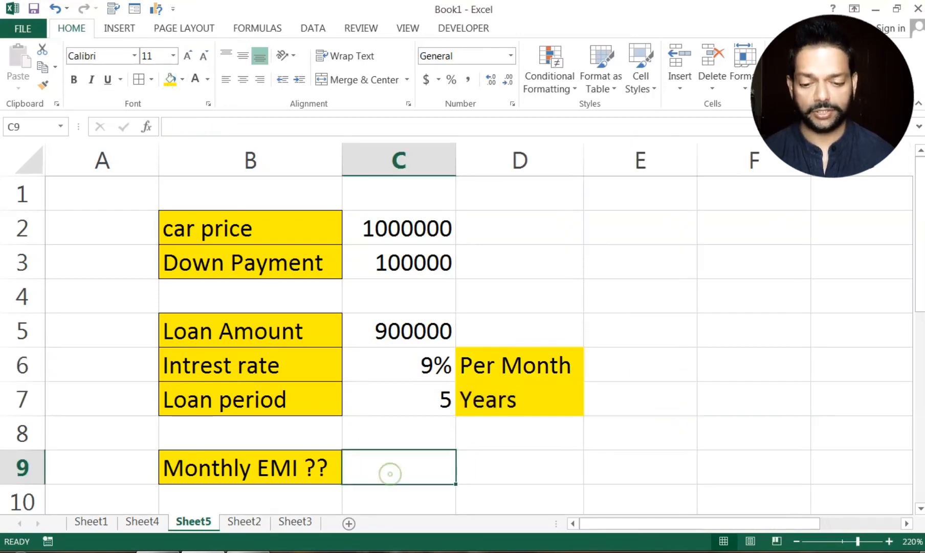
type("=pmt")
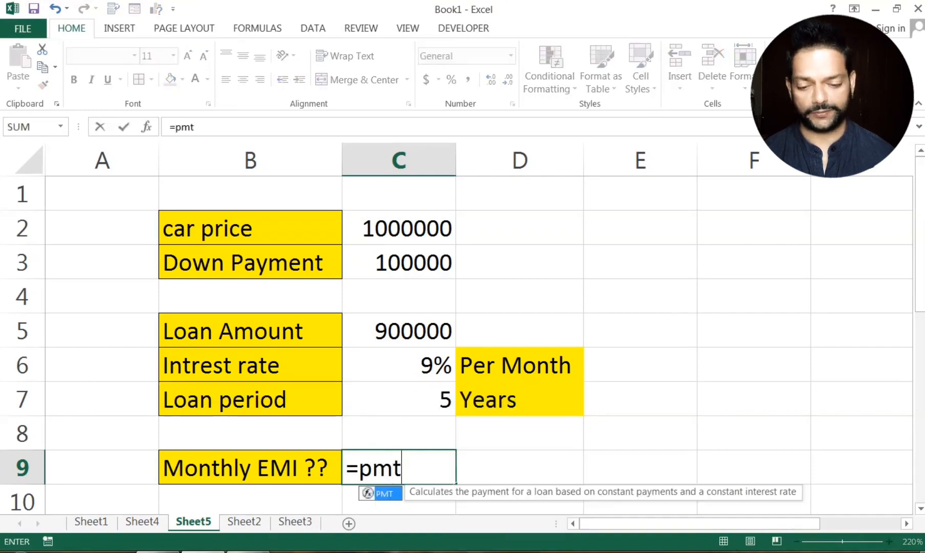
type("(")
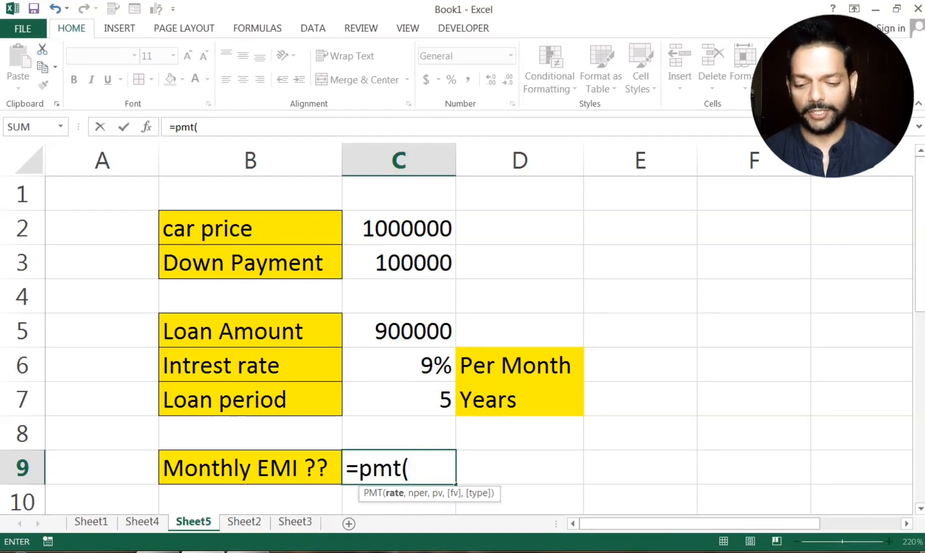
left_click(399, 365)
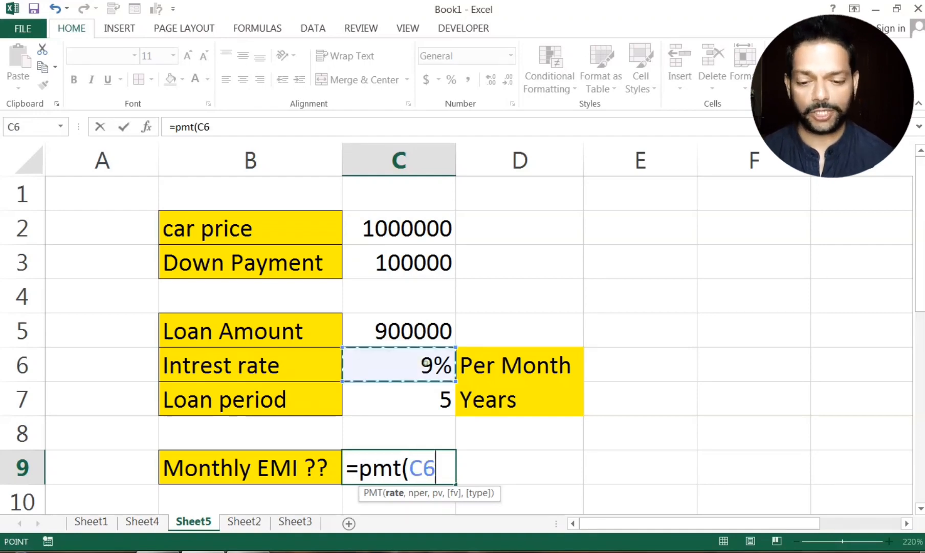
type("/12")
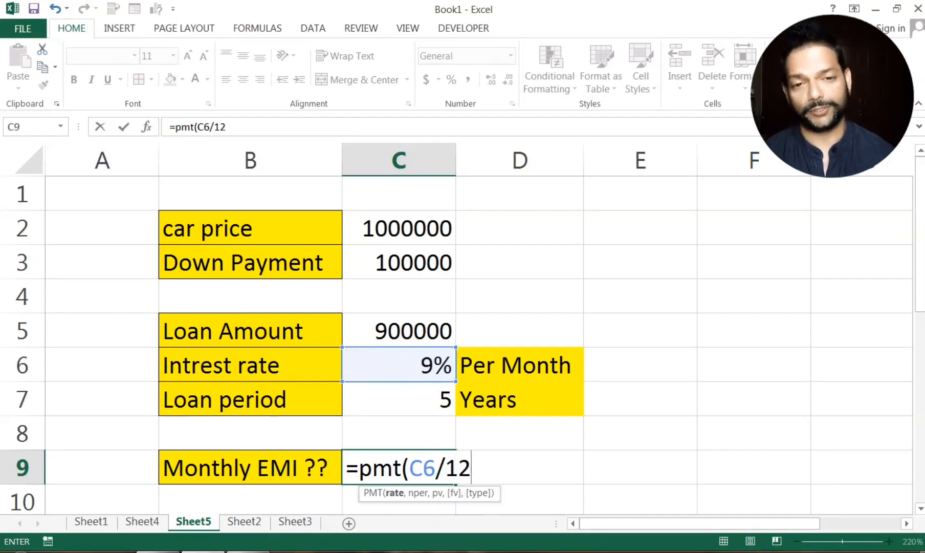
type(",")
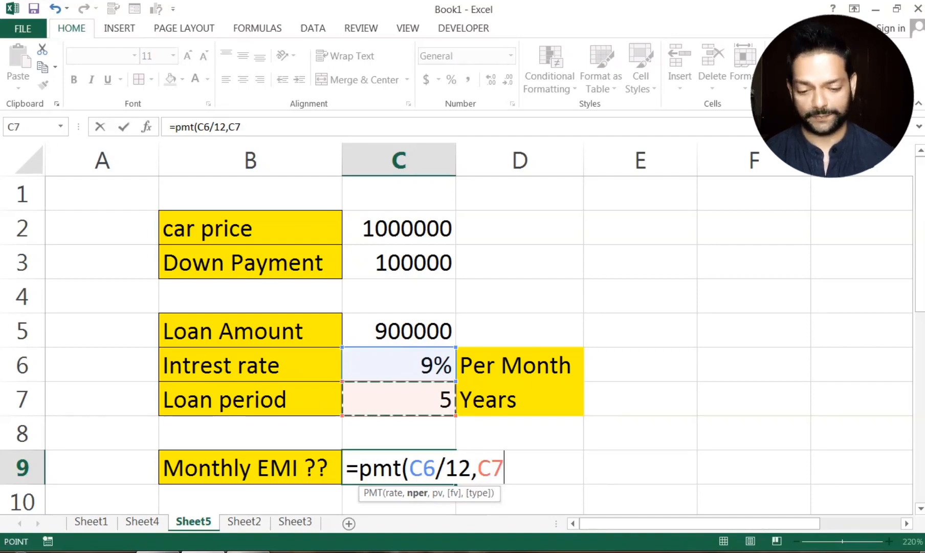
left_click(398, 399)
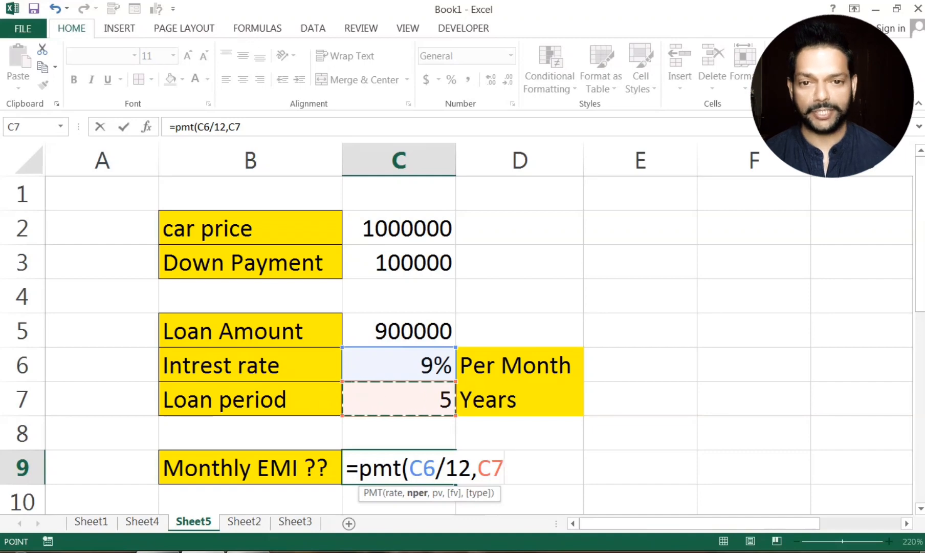
type("*12")
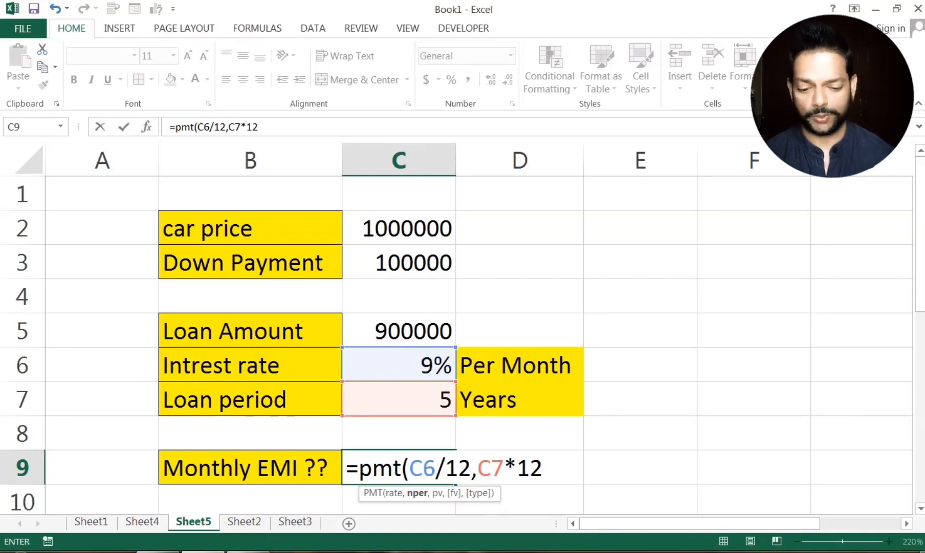
type(",")
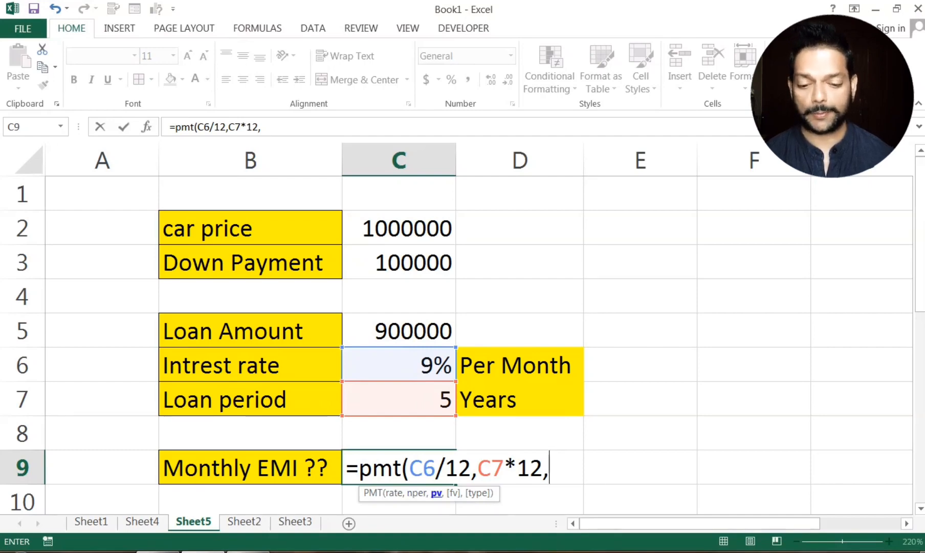
left_click(408, 327)
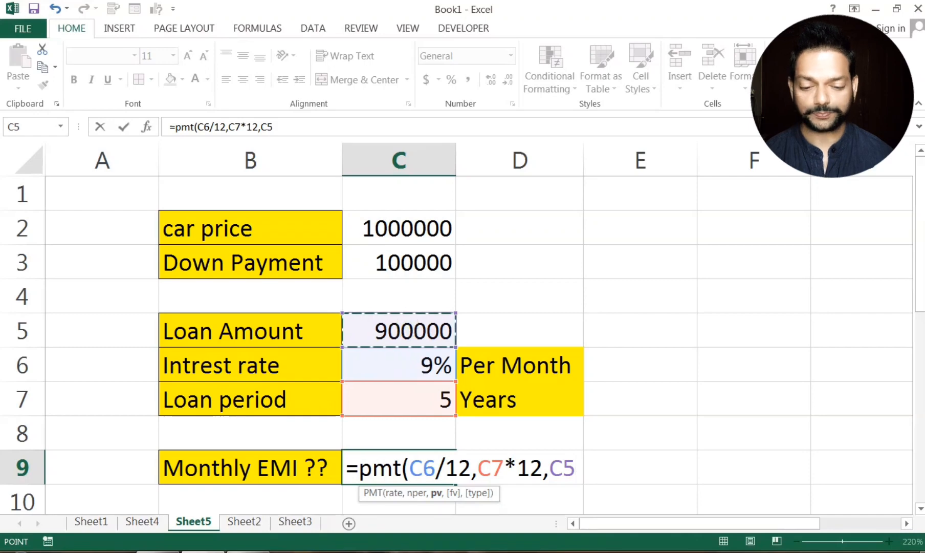
type(")")
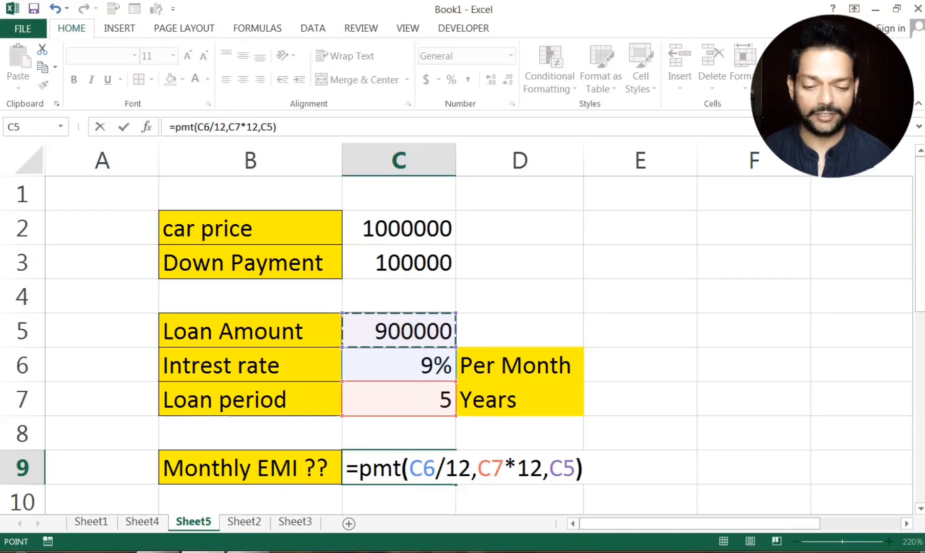
key("Return")
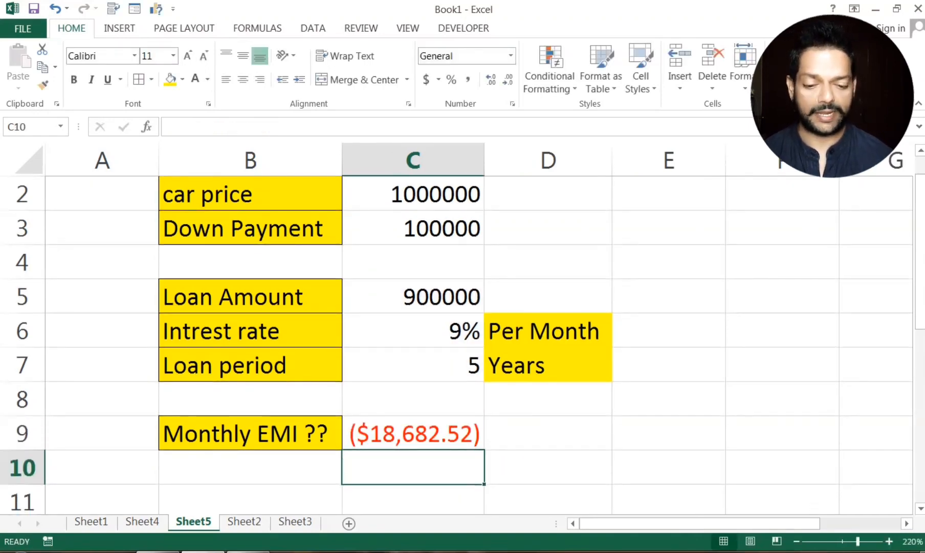
Step: Change the currency symbol of the EMI in C9 to ₹ English (India)
left_click(401, 440)
left_click(512, 104)
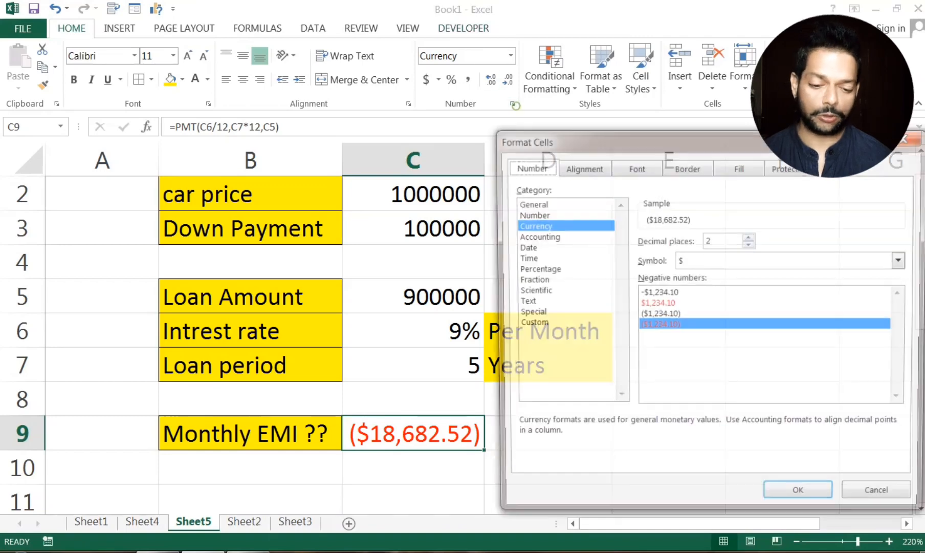
left_click(722, 260)
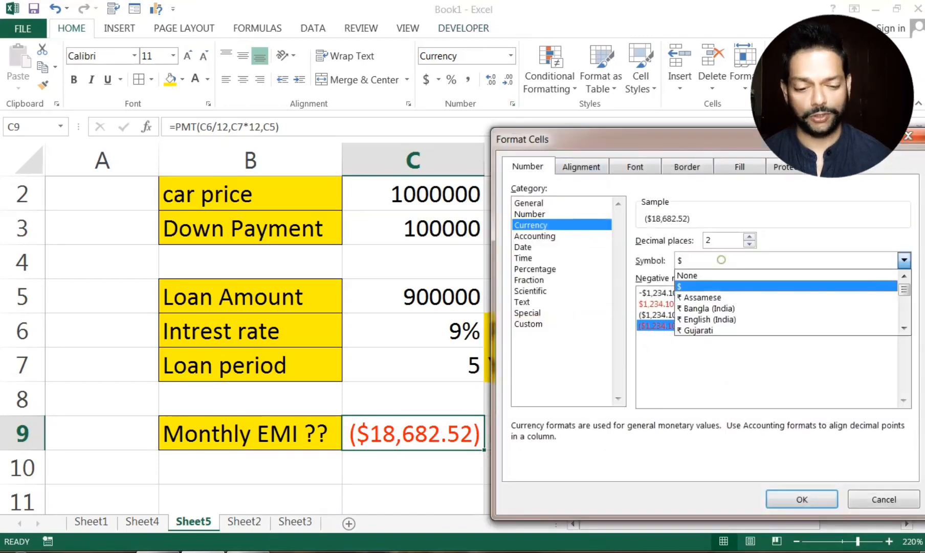
left_click(716, 319)
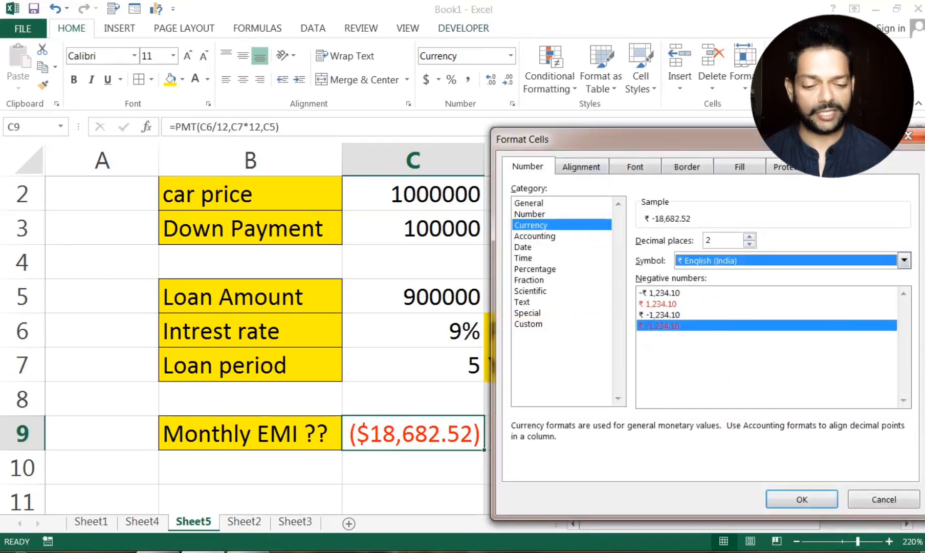
left_click(804, 496)
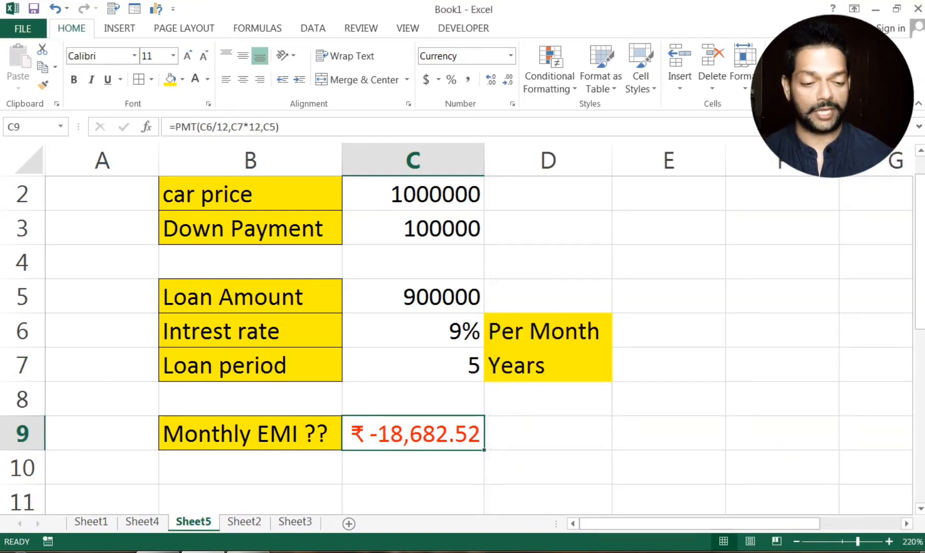
Step: Try a minus sign in front of PMT in the C9 formula and undo the change
left_click(176, 126)
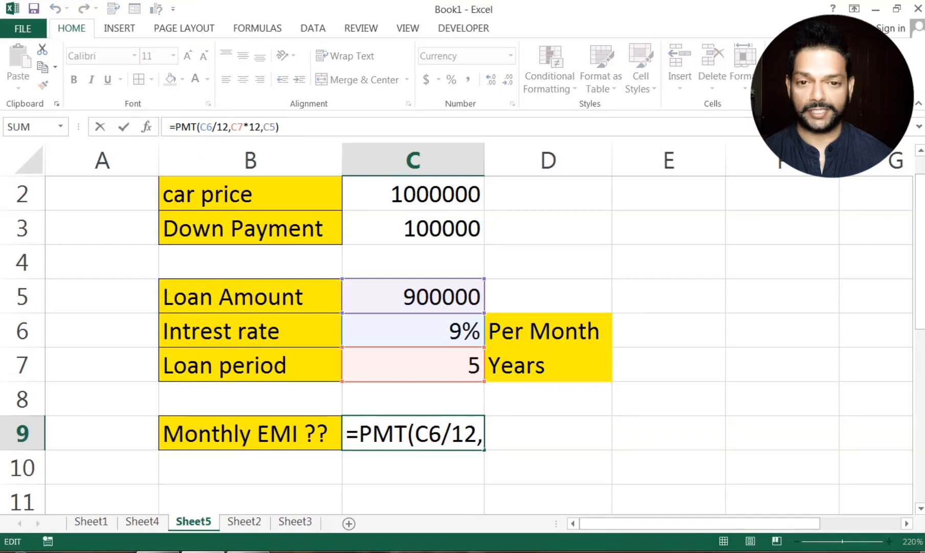
type("-")
key("Return")
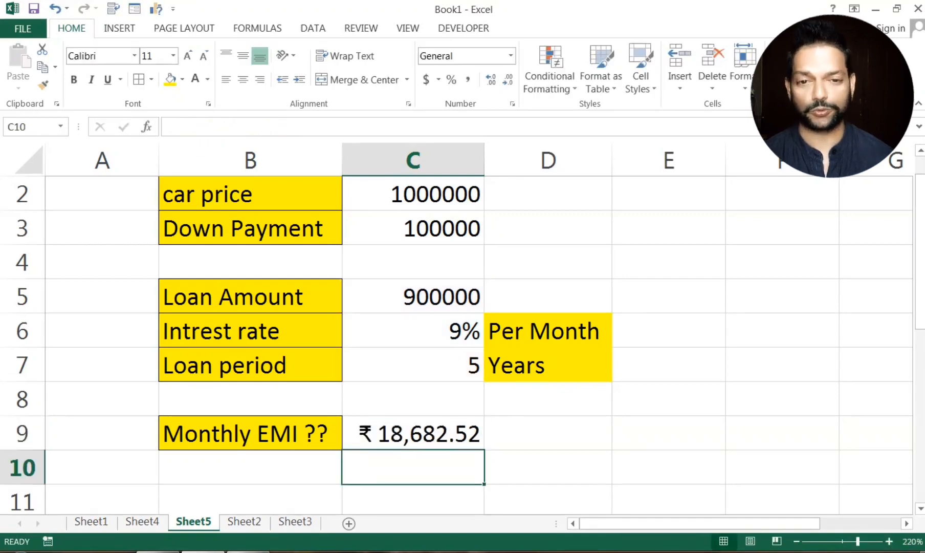
key("ctrl+z")
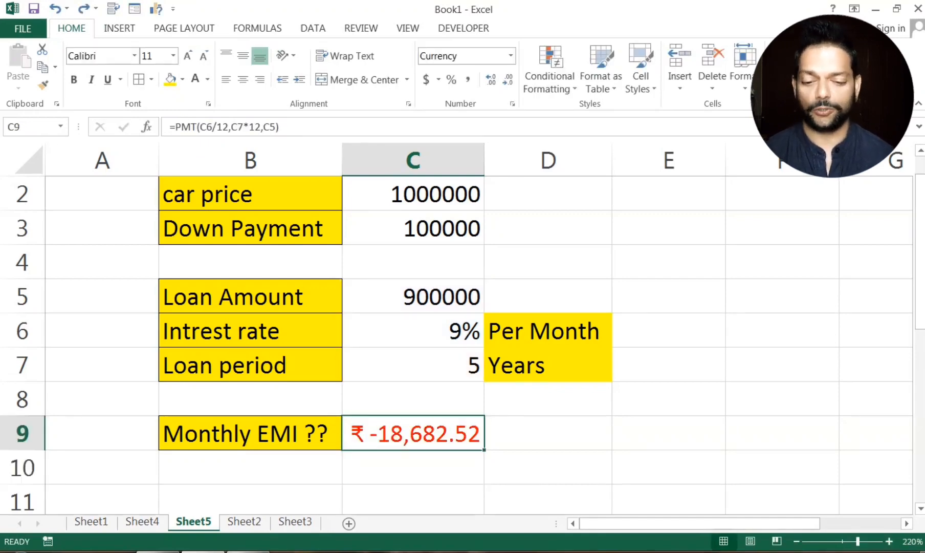
left_click(616, 467)
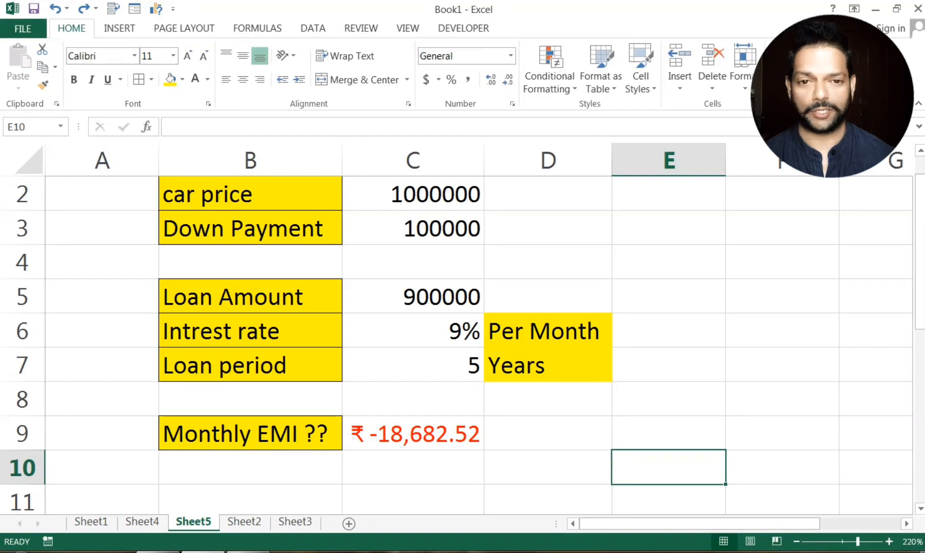
Step: Calculate the total repayment over the loan period in C11 with the formula =C9*60
left_click(403, 464)
scroll(403, 464, "down", 1)
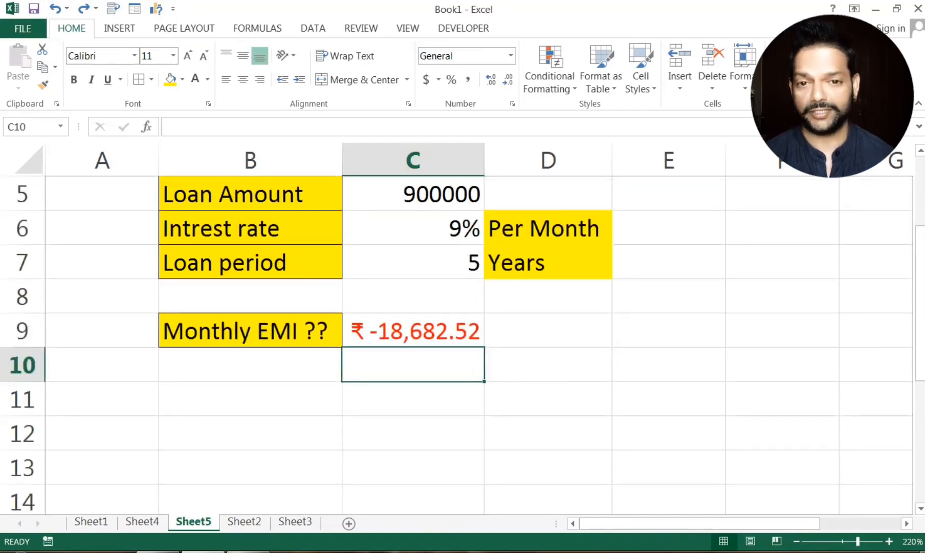
scroll(403, 464, "down", 1)
left_click(389, 495)
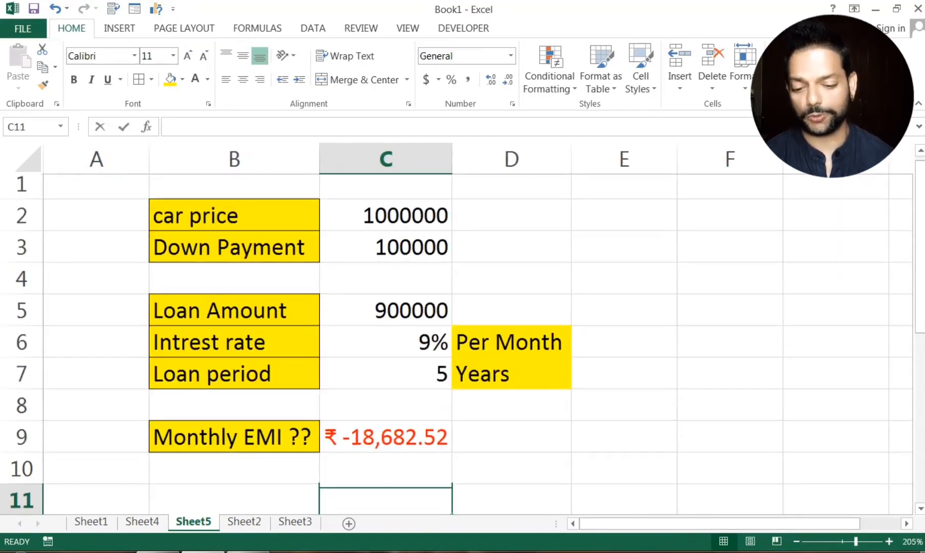
type("=")
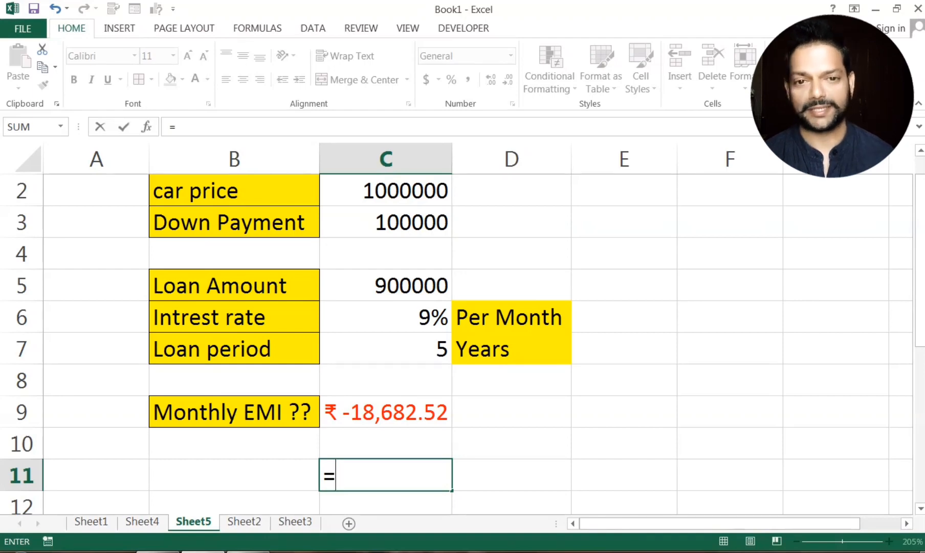
left_click(387, 413)
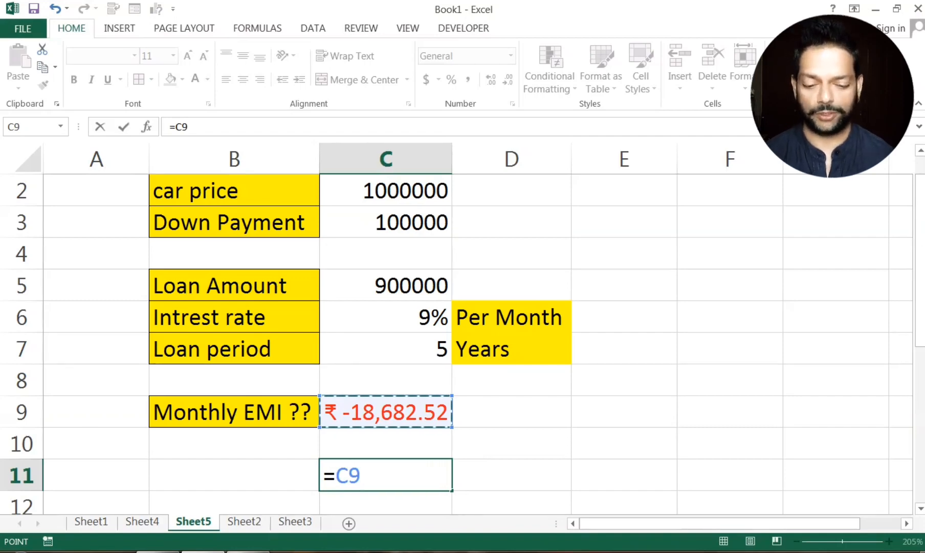
type("*")
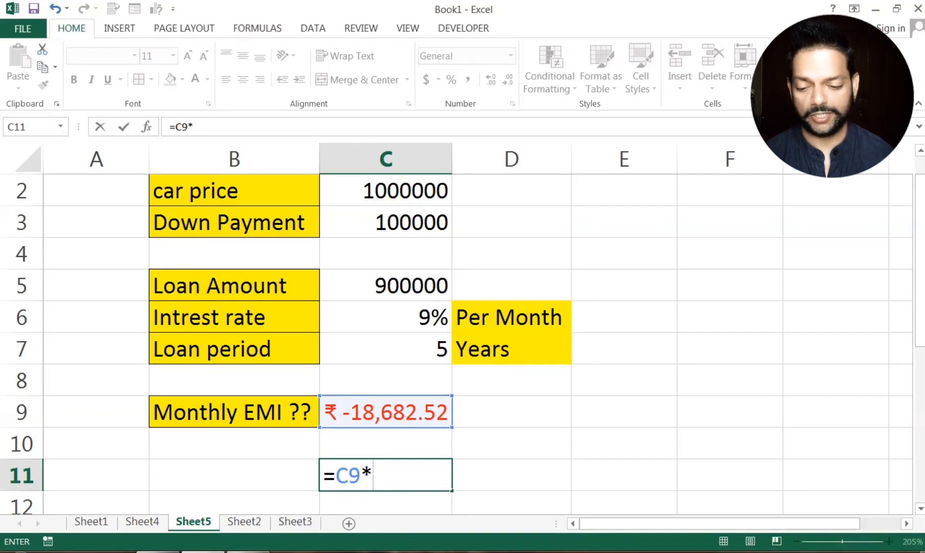
type("60")
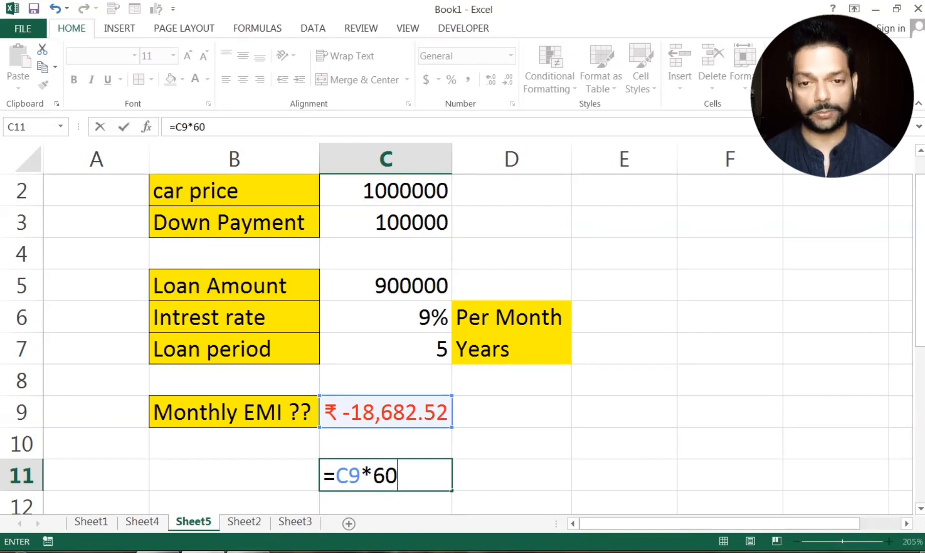
key("Return")
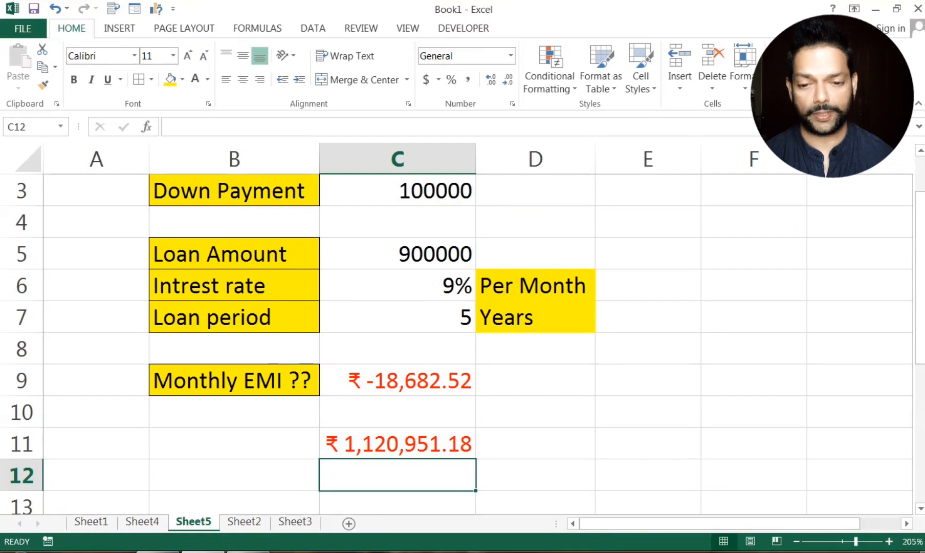
scroll(461, 332, "up", 1)
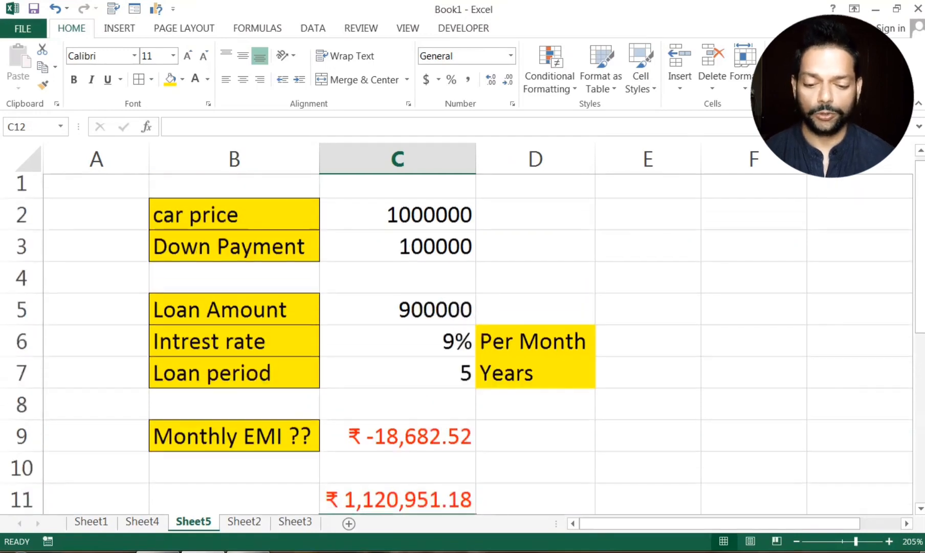
scroll(460, 332, "down", 1)
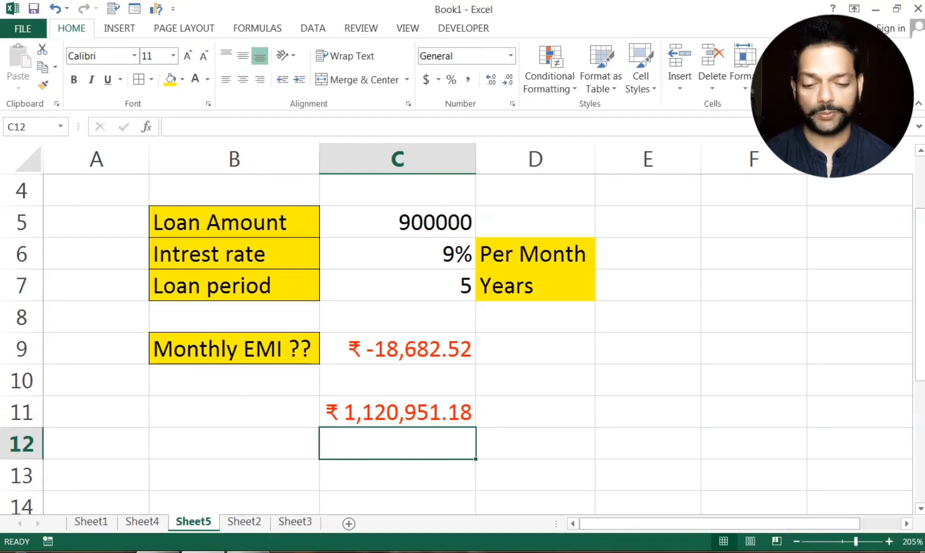
left_click(387, 408)
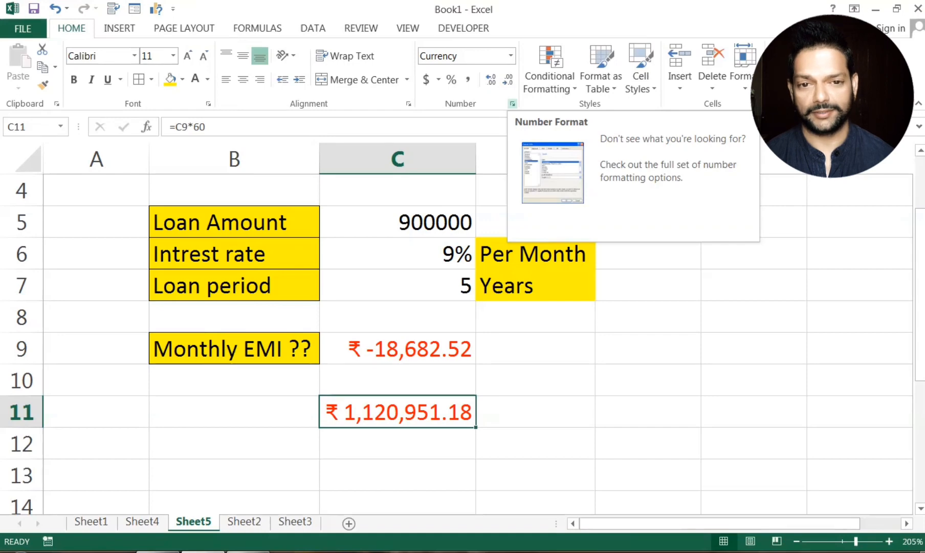
Step: Enter the note "5 years= 60 Months" in E7, beside the loan period unit
left_click(565, 284)
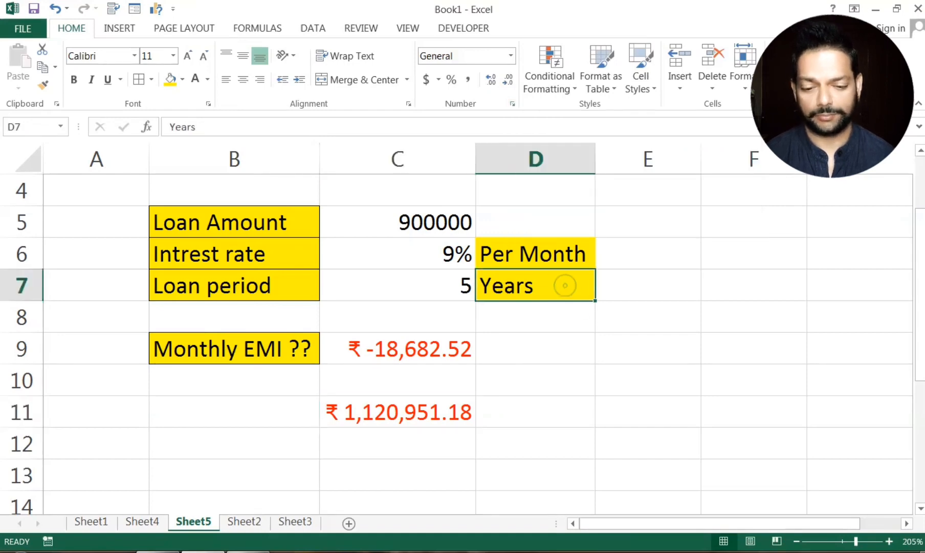
left_click(634, 281)
left_click(554, 407)
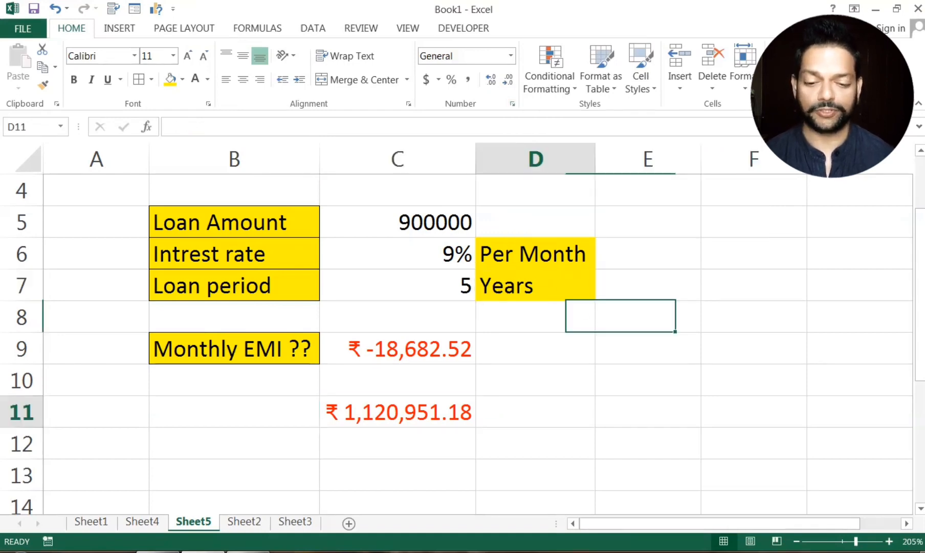
left_click(630, 285)
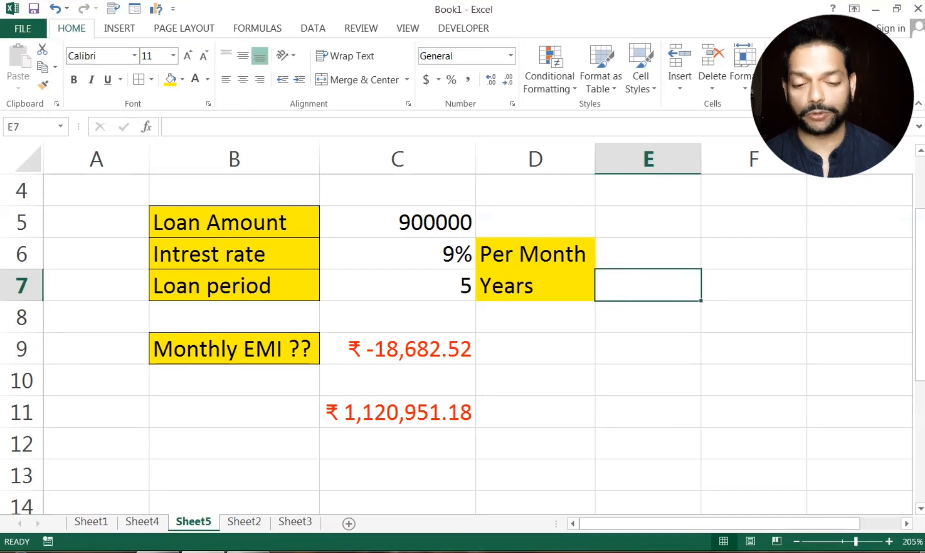
type("5 years")
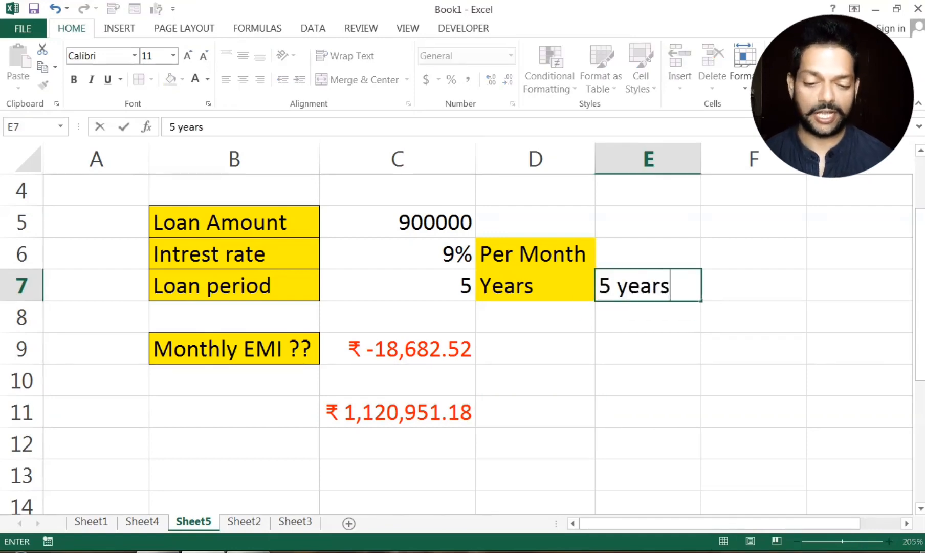
type("= 60")
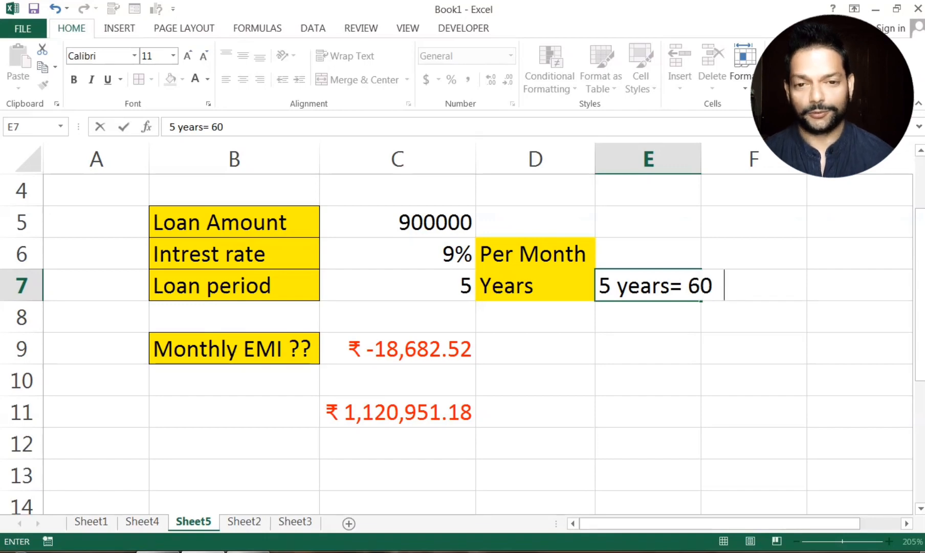
type("  Months")
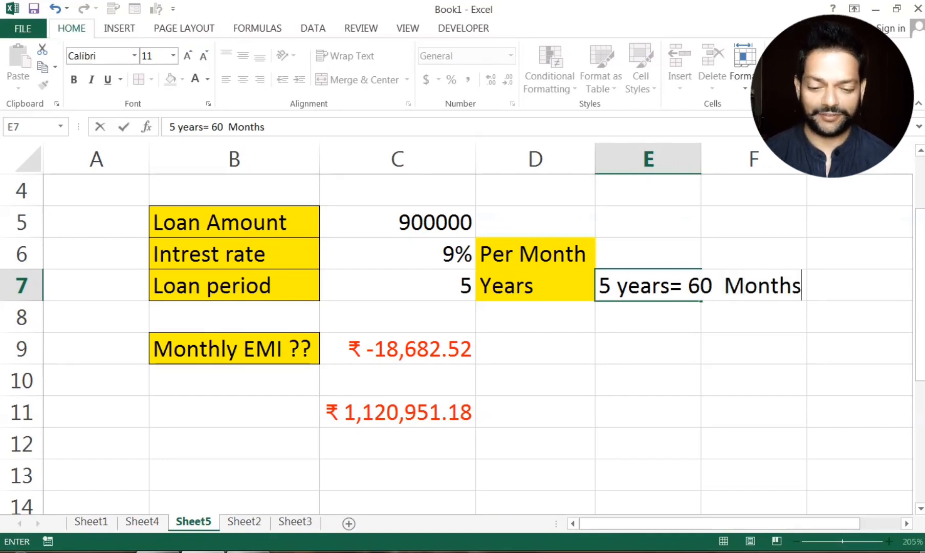
left_click(650, 422)
Step: Fill the note cells E7:F7 with yellow
left_click_drag(645, 285, 717, 284)
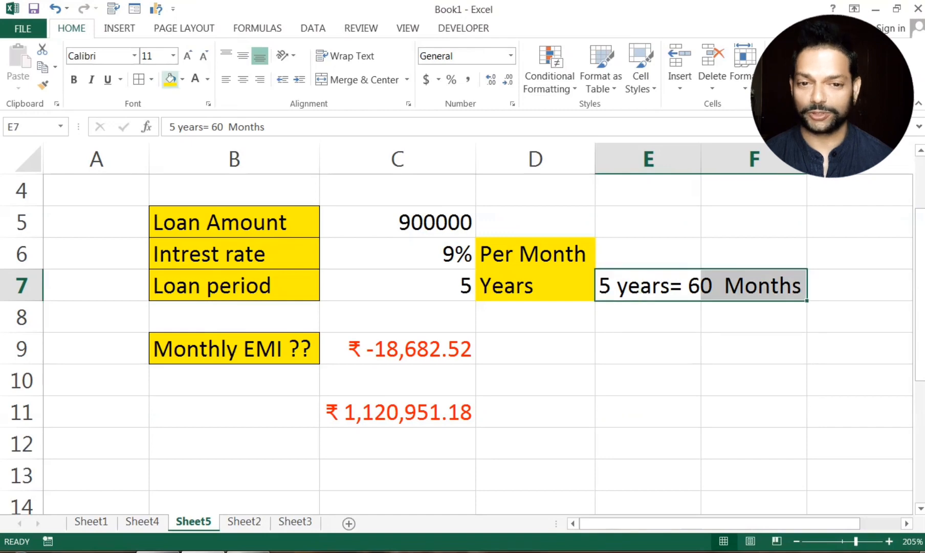
left_click(170, 80)
left_click(586, 432)
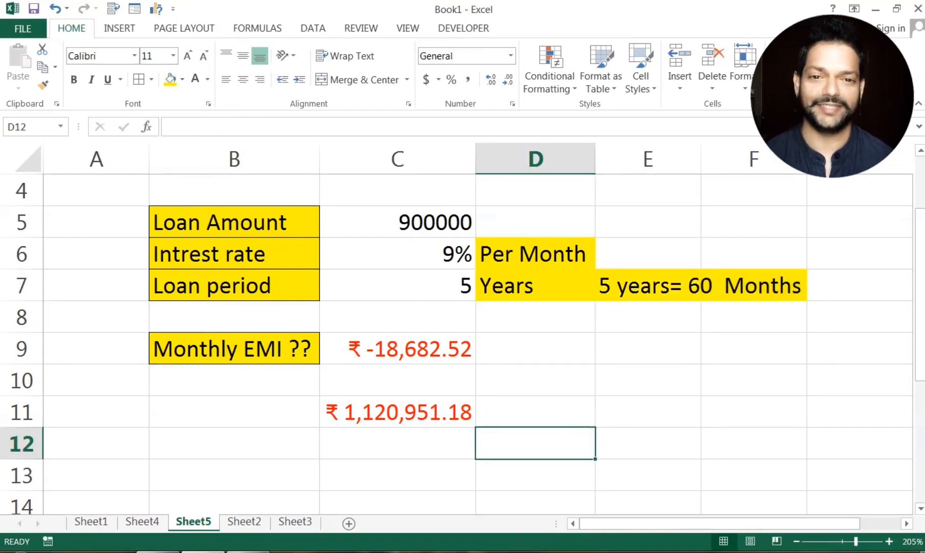
Step: Extend the EMI formula in C9 with end-of-period payment timing, making it =PMT(C6/12,C7*12,C5,,0)
left_click(423, 350)
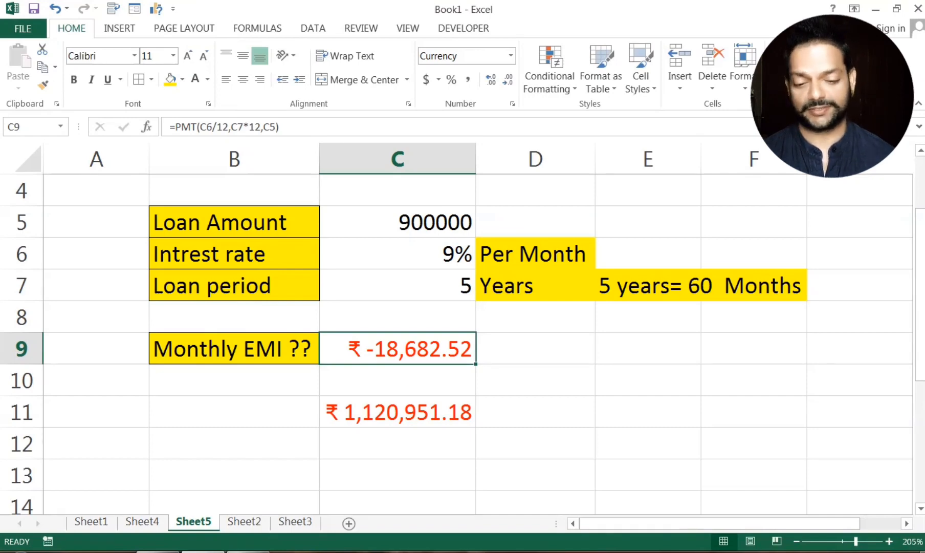
key("F2")
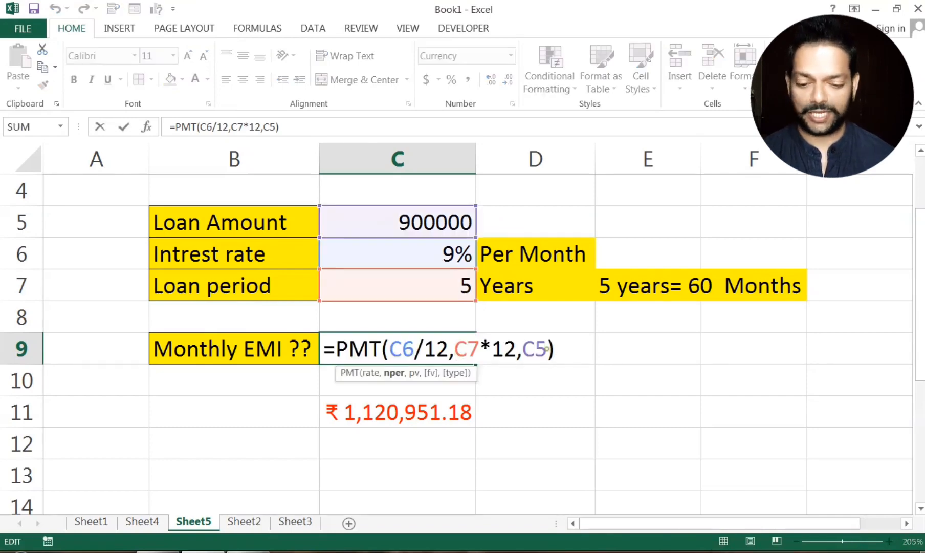
left_click(546, 349)
type(",,")
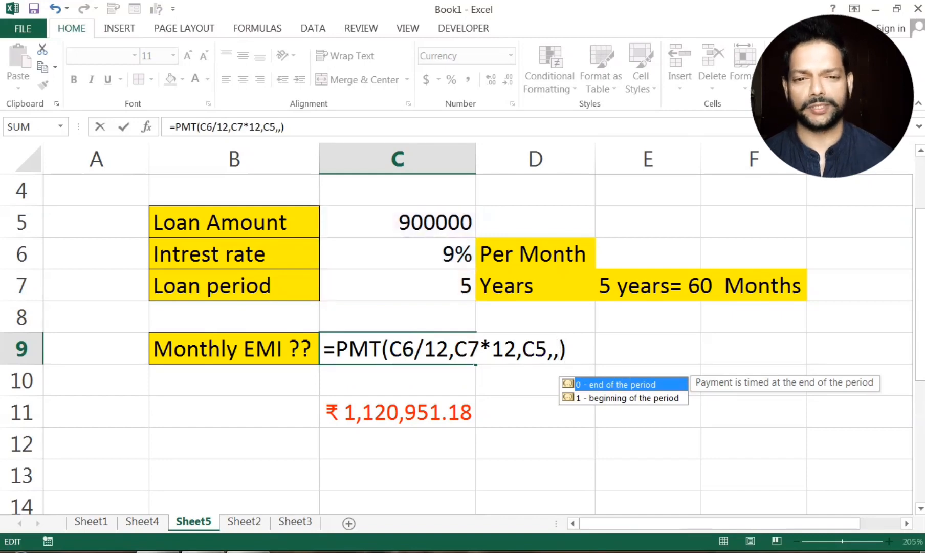
double_click(619, 383)
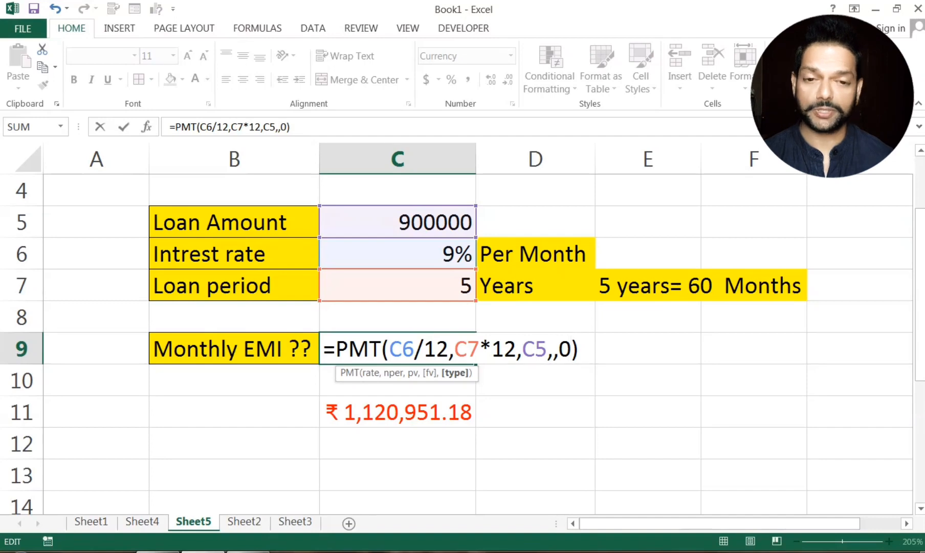
type("_")
key("BackSpace")
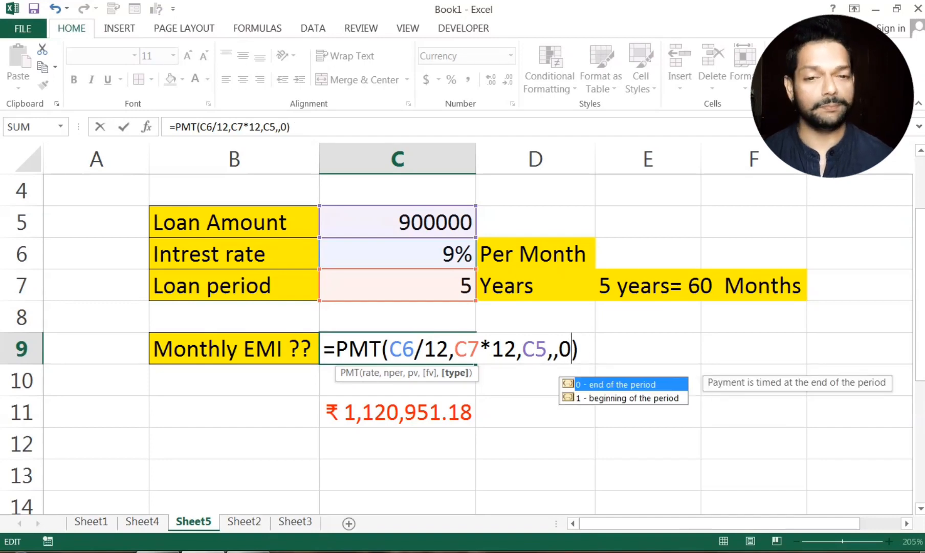
key("Return")
key("Return")
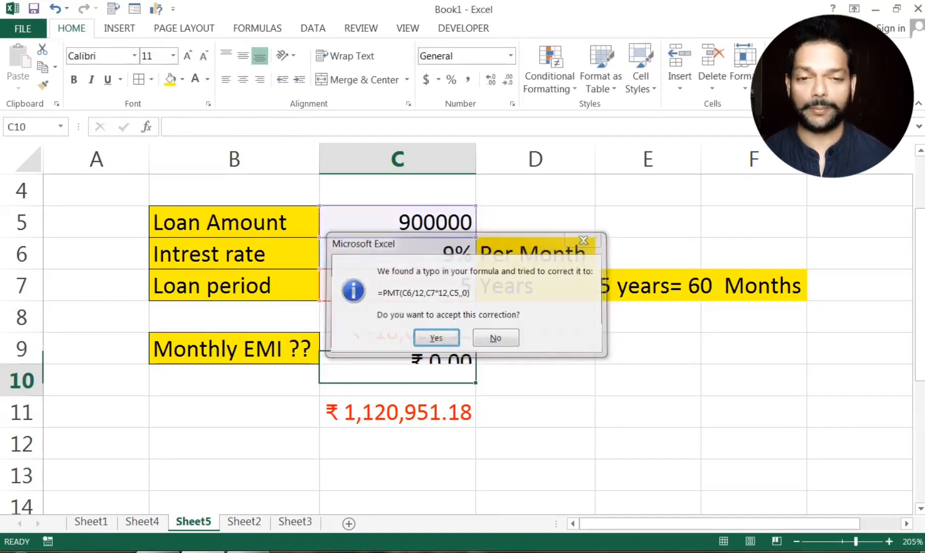
key("Return")
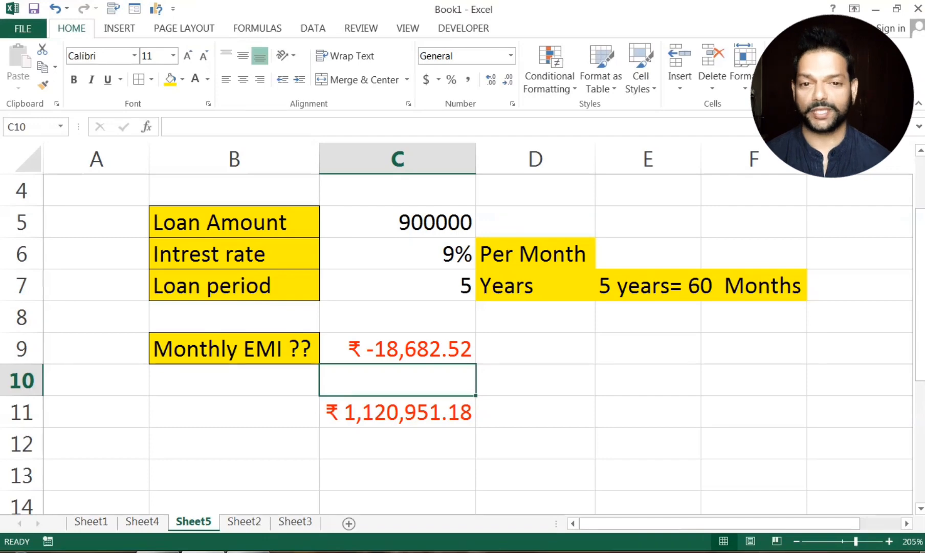
Step: Change the payment type in the C9 formula to 1, beginning of the period, giving =PMT(C6/12,C7*12,C5,,1)
left_click(408, 348)
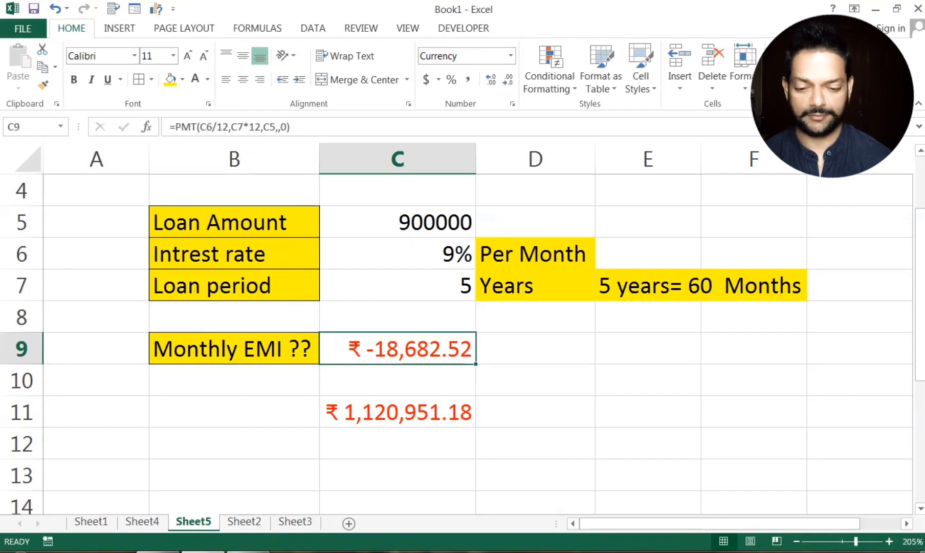
double_click(468, 353)
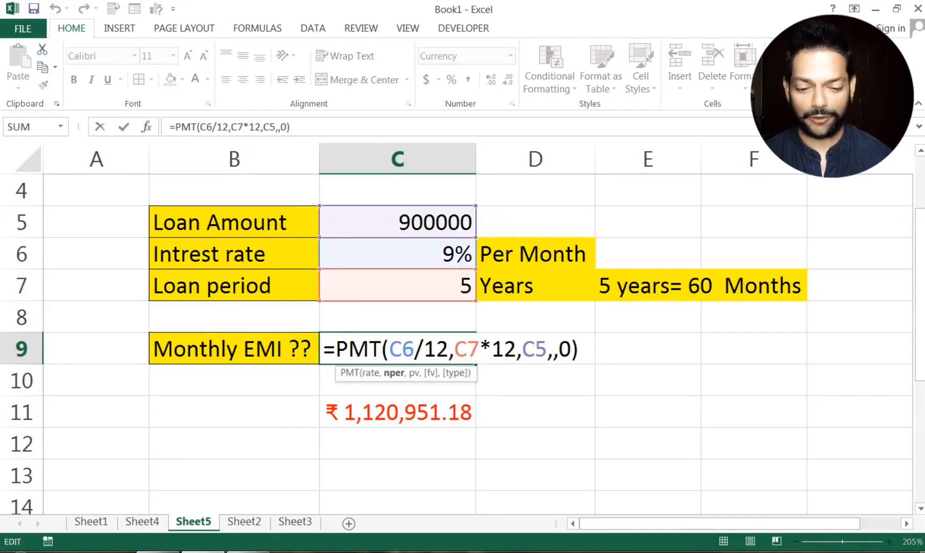
left_click_drag(571, 350, 559, 350)
key("BackSpace")
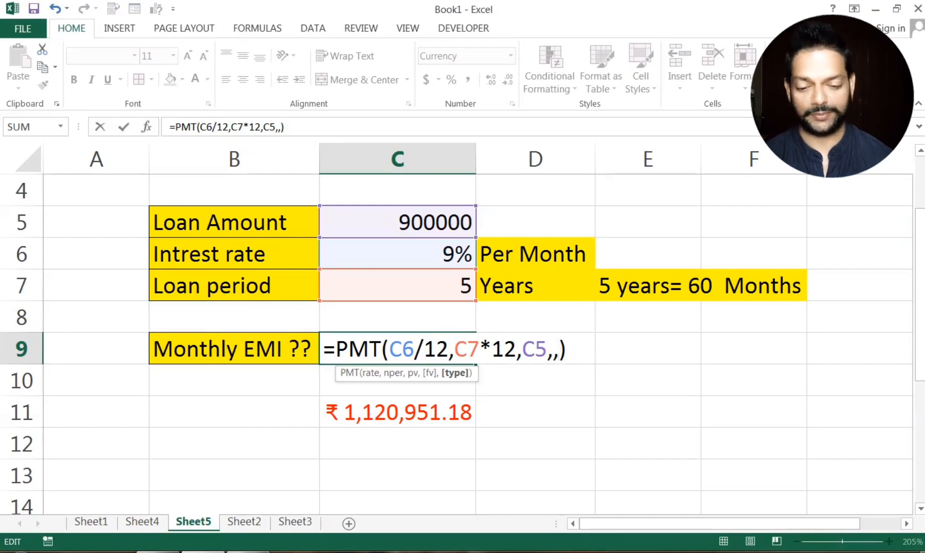
type("1")
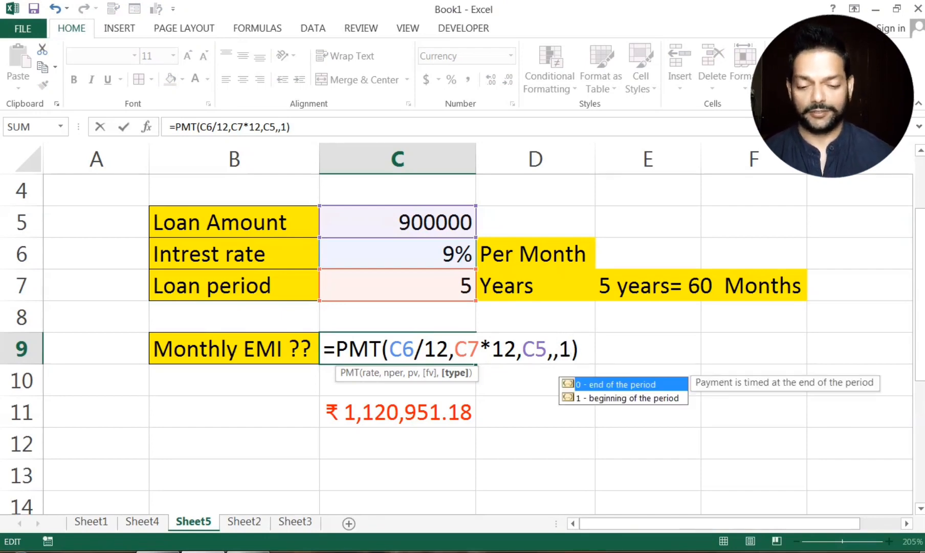
double_click(615, 397)
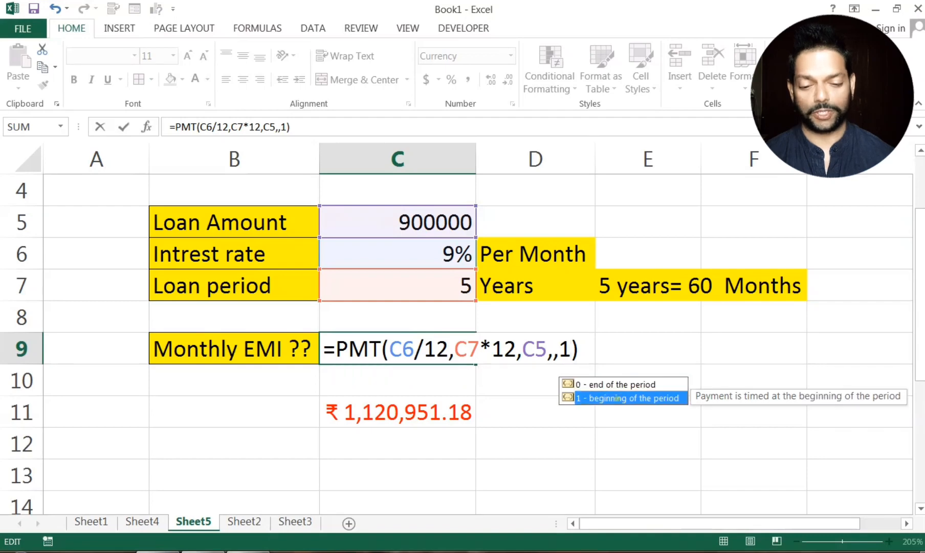
key("Return")
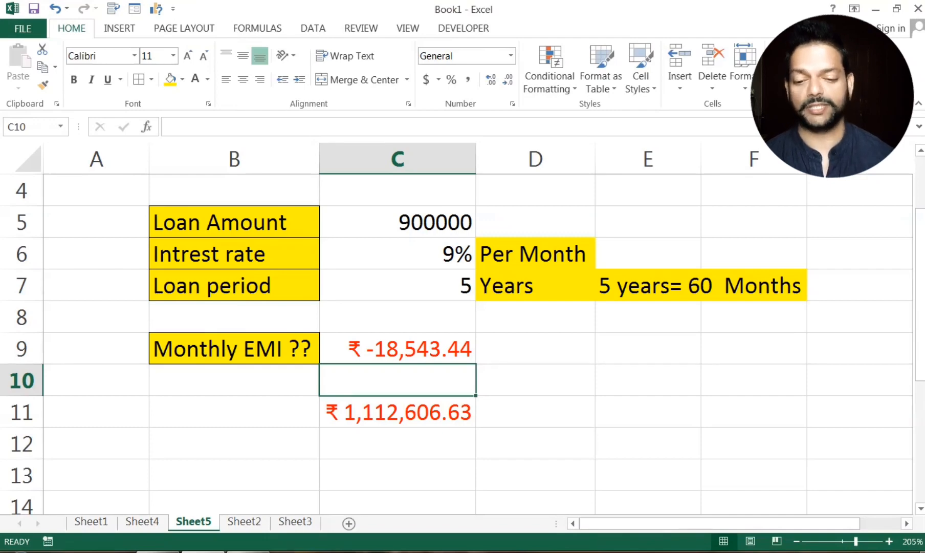
Step: Copy the beginning-of-period EMI from C9 and paste it as a value only into E11
key("Up")
key("ctrl+c")
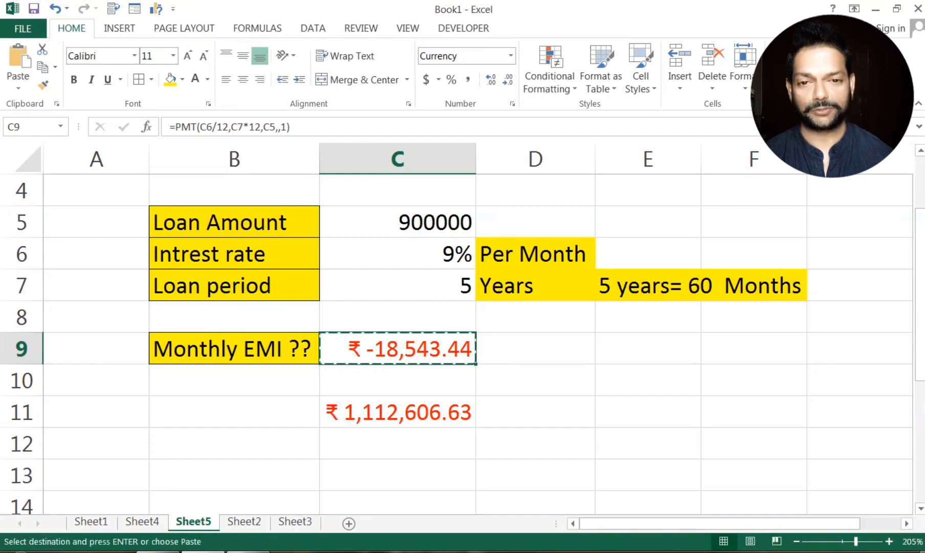
left_click(625, 412)
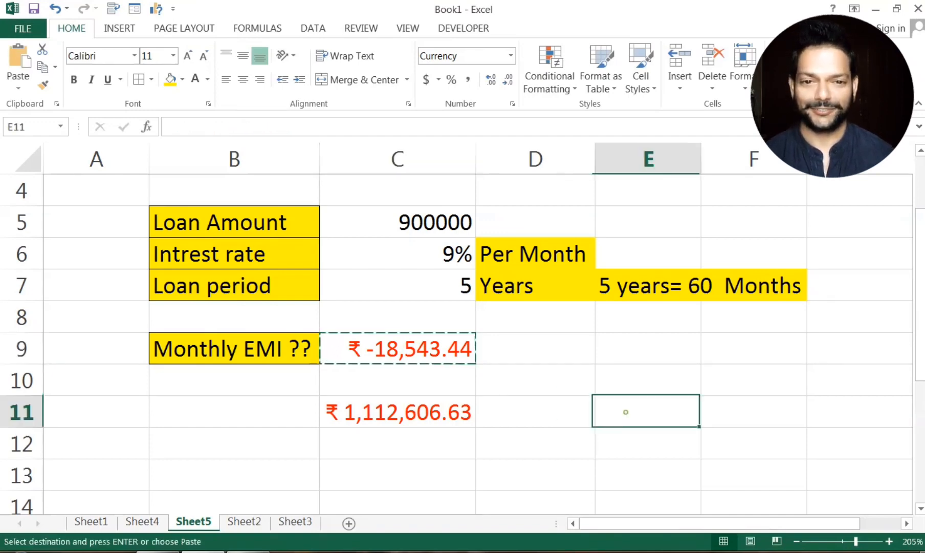
left_click(18, 88)
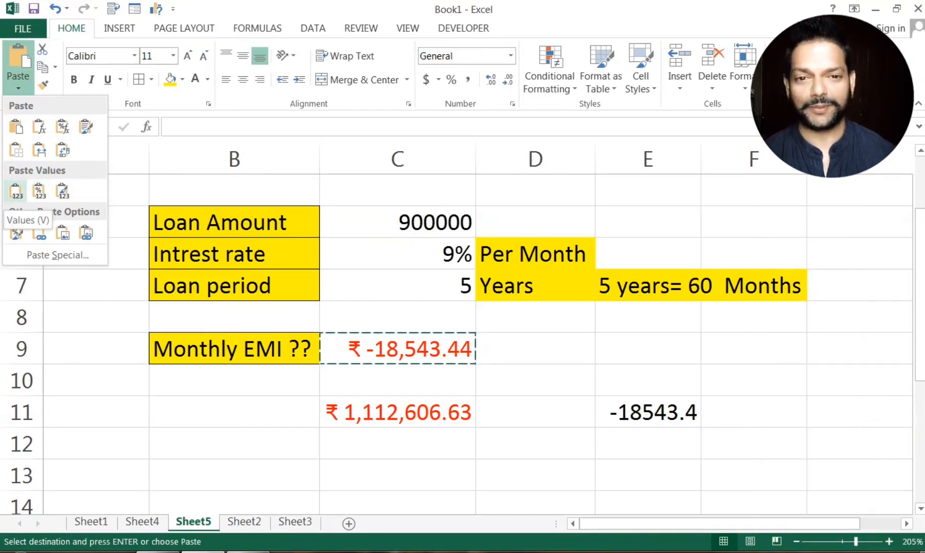
left_click(15, 190)
left_click(637, 475)
left_click(410, 348)
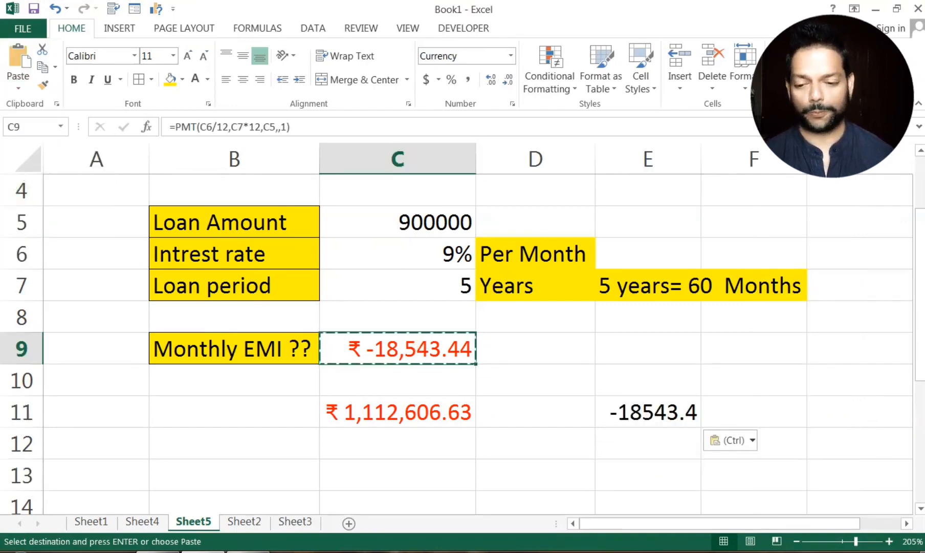
Step: Set the payment type in the C9 EMI formula back to 0, end of the period, giving =PMT(C6/12,C7*12,C5,,0)
left_click(281, 126)
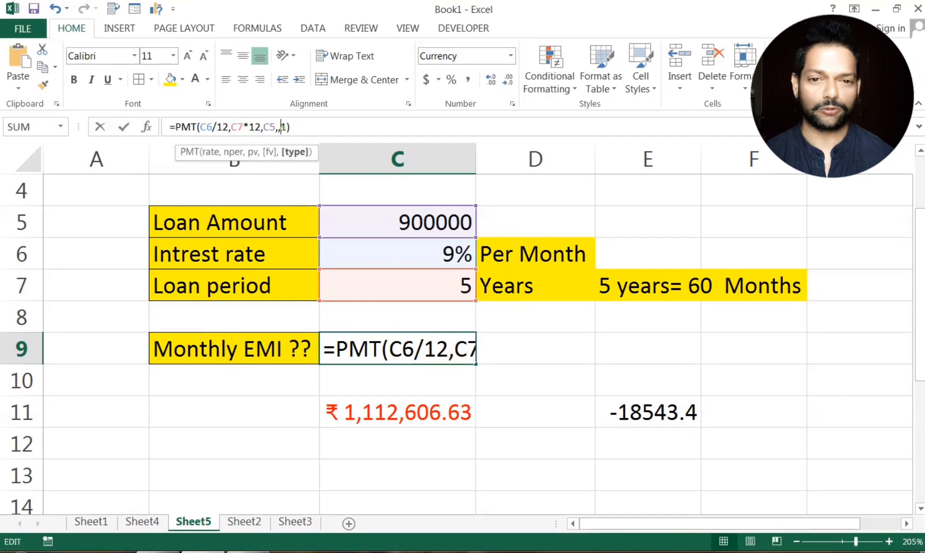
key("shift+Right")
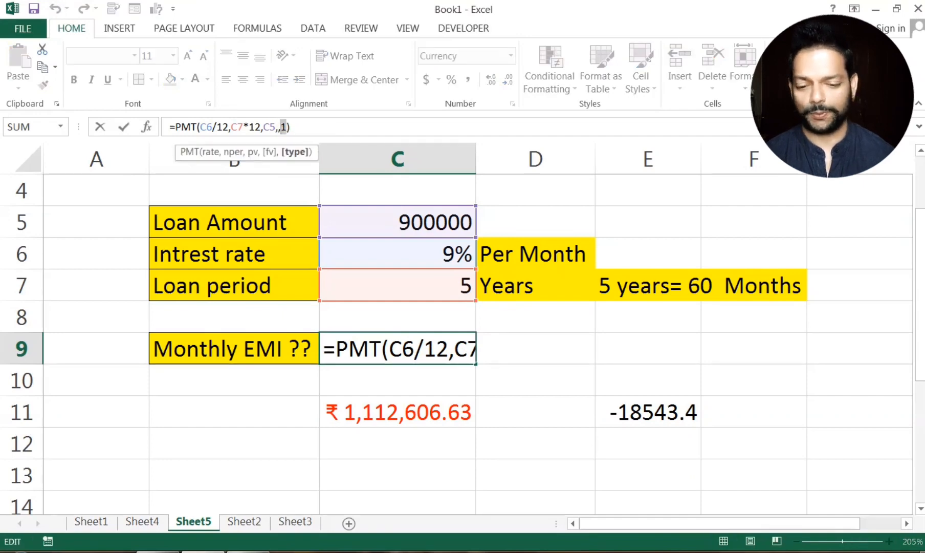
type("0")
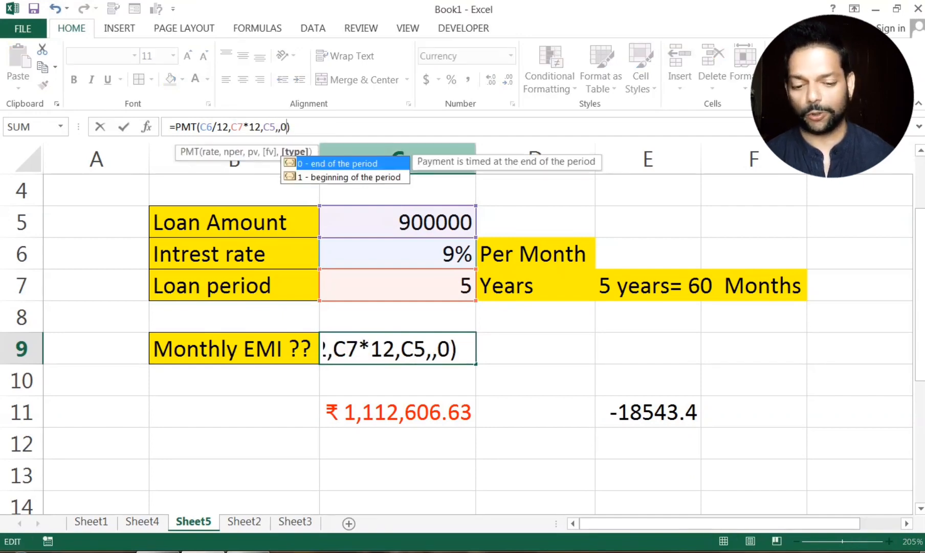
key("Escape")
key("Return")
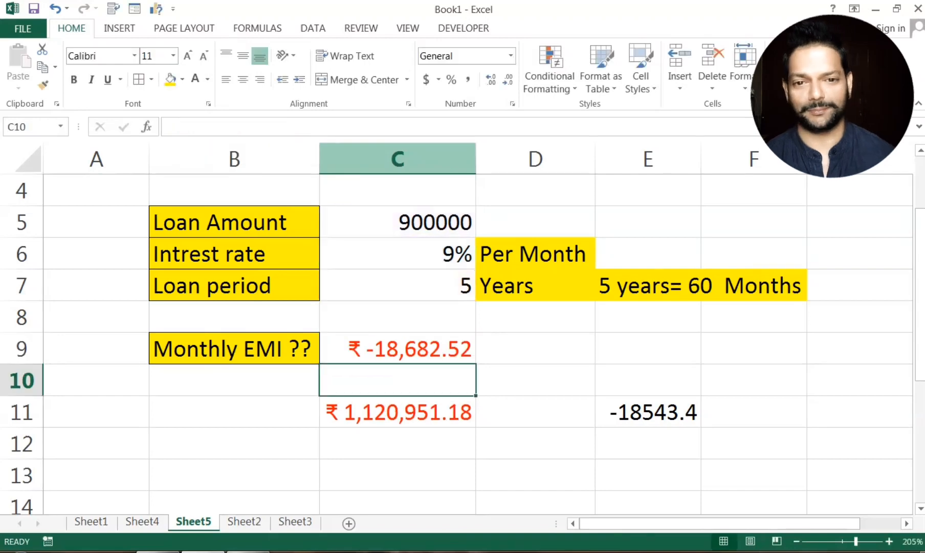
Step: Try pasting the end-of-period EMI from C9 directly into E10, and clear E10 again
key("Up")
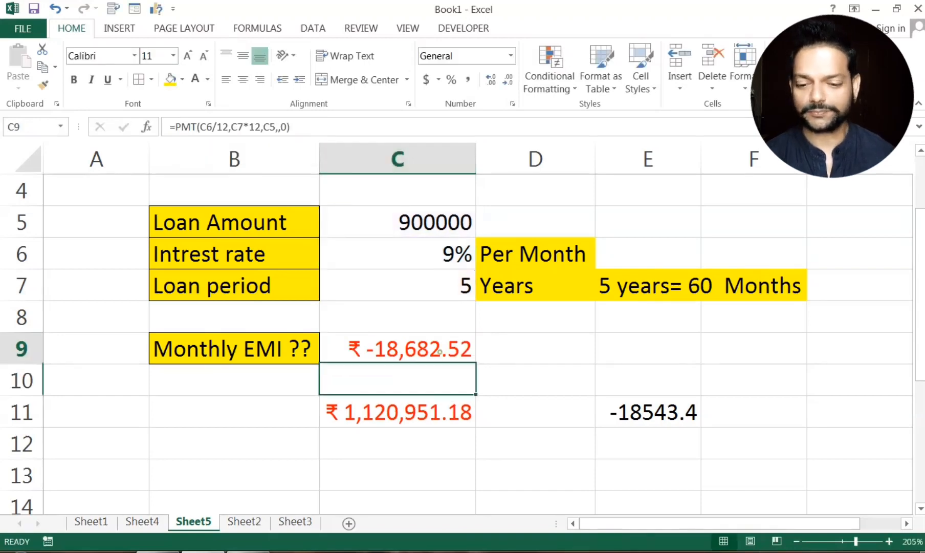
key("ctrl+c")
left_click(672, 382)
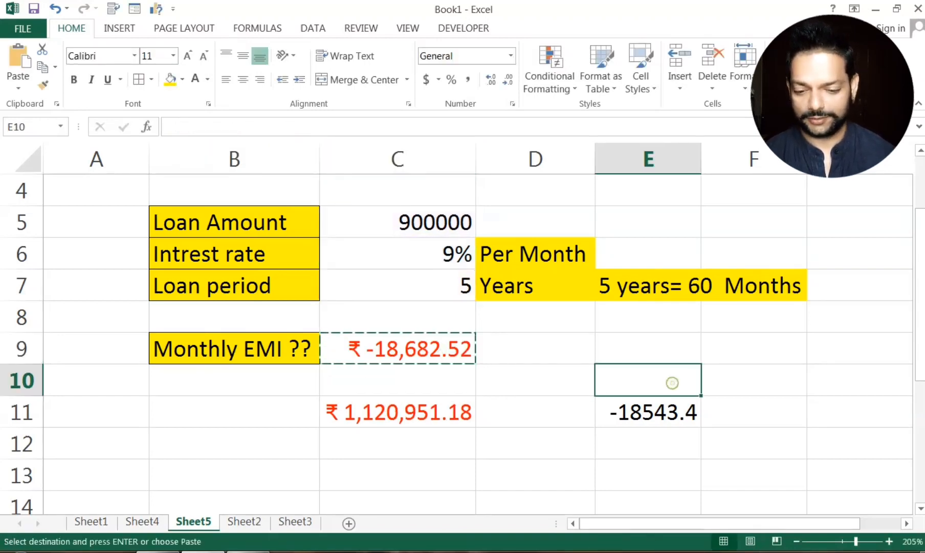
key("ctrl+v")
left_click(760, 466)
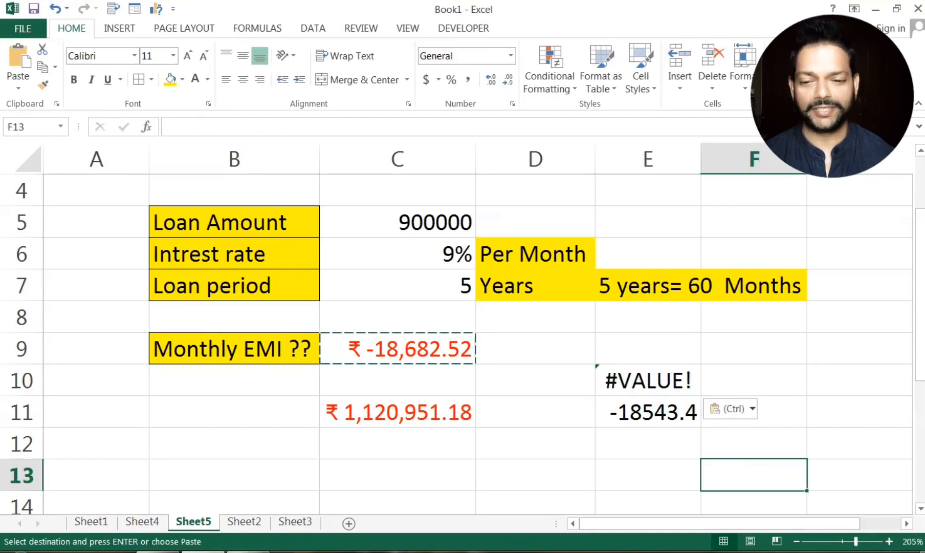
double_click(701, 160)
left_click(664, 373)
key("Delete")
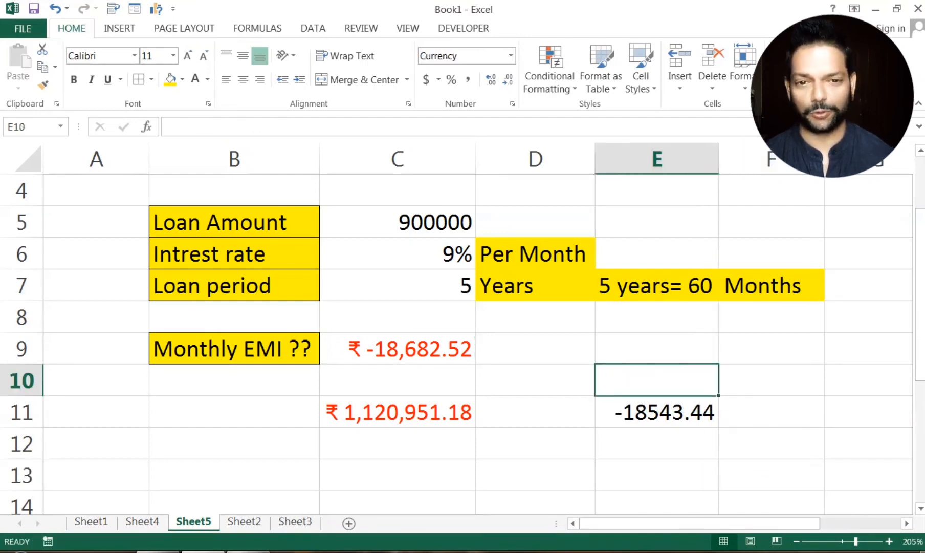
Step: Copy the EMI from C9 into E10 as values with number formatting, and autofit column E
left_click(403, 337)
key("ctrl+c")
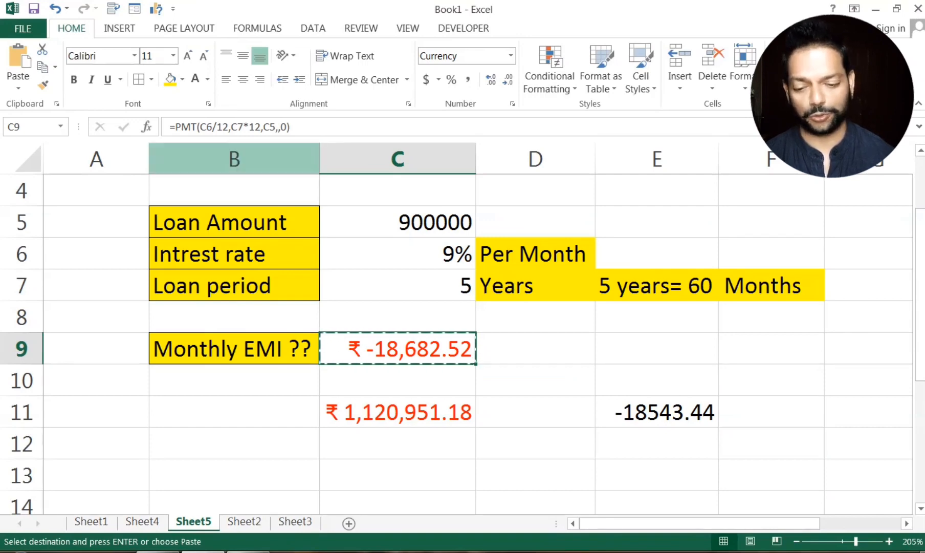
left_click(656, 376)
left_click(18, 88)
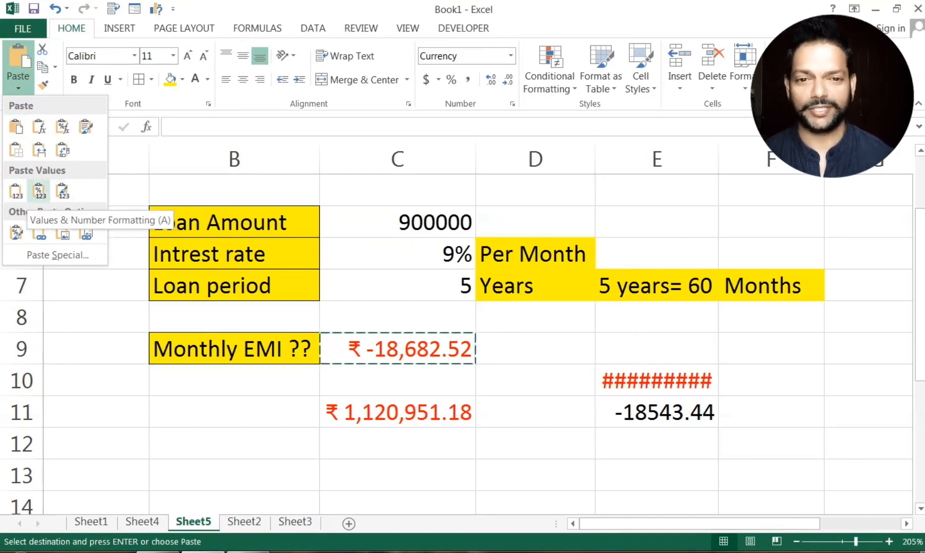
left_click(39, 192)
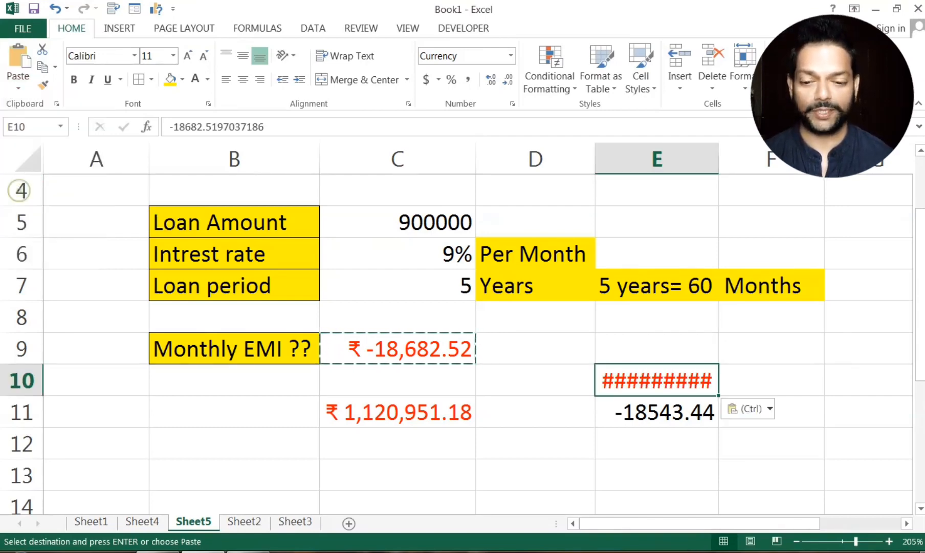
double_click(718, 159)
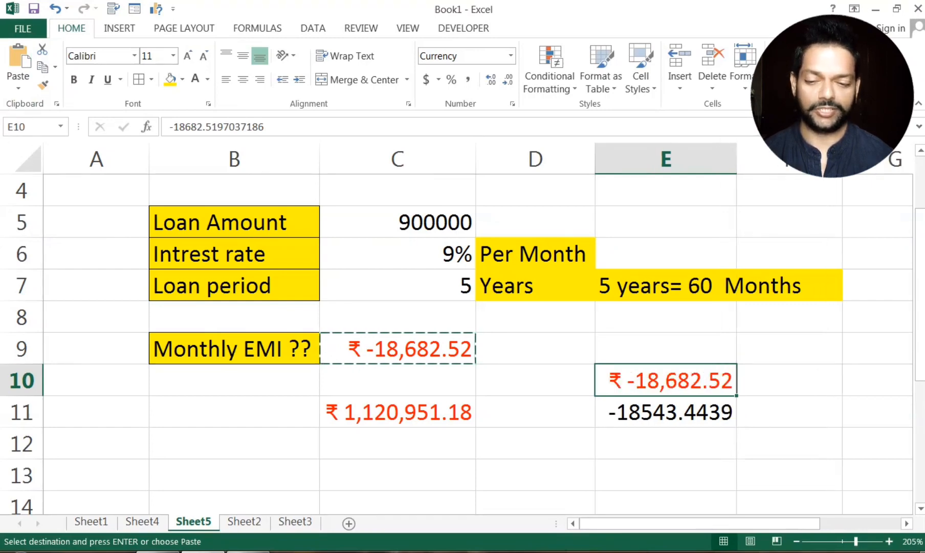
Step: Compare the end-of-period EMI in E10 with the beginning-of-period EMI in E11 and the formula in C9
left_click(791, 448)
left_click(690, 376)
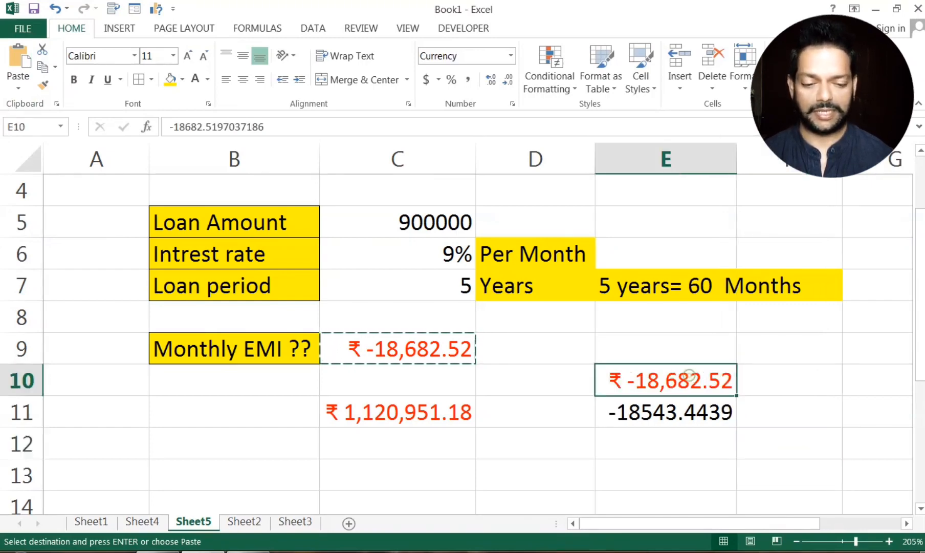
left_click(692, 413)
left_click(692, 380)
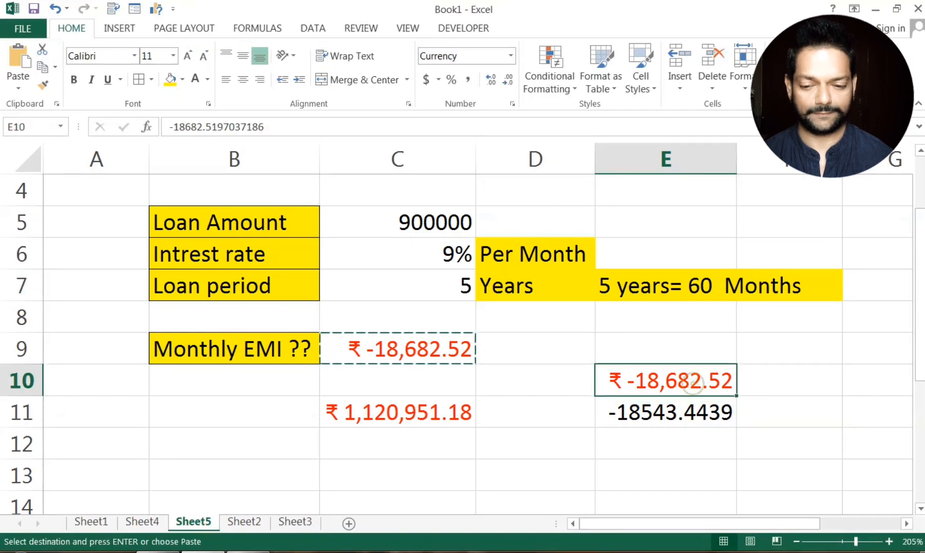
left_click(692, 407)
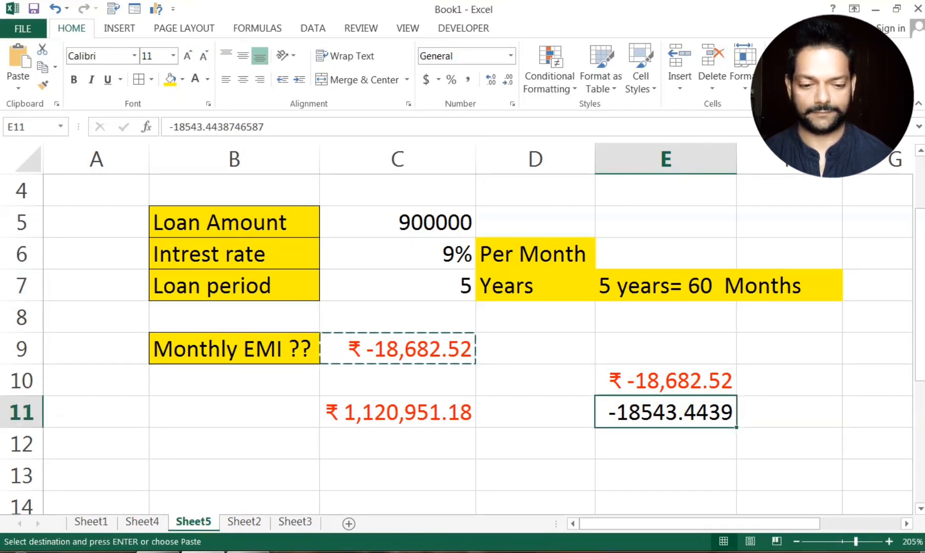
left_click(440, 352)
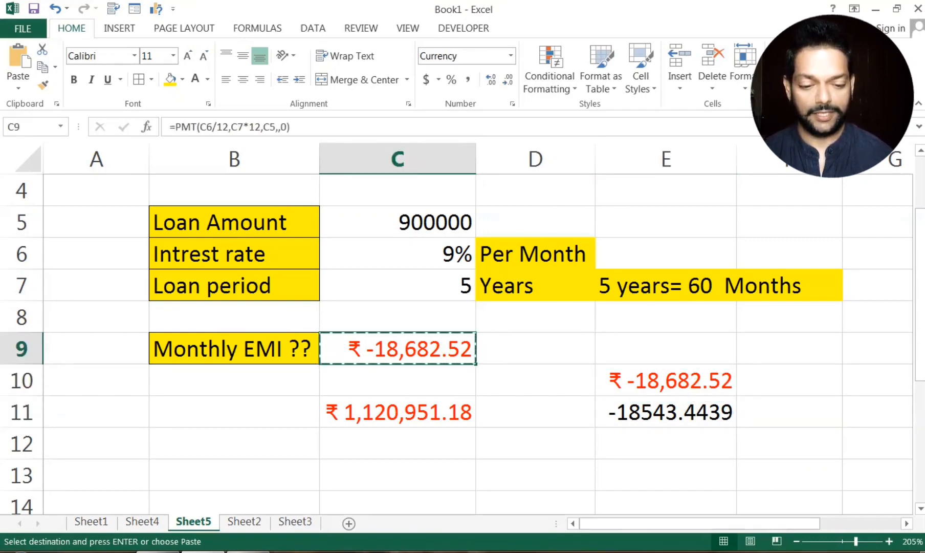
left_click(674, 379)
left_click(677, 414)
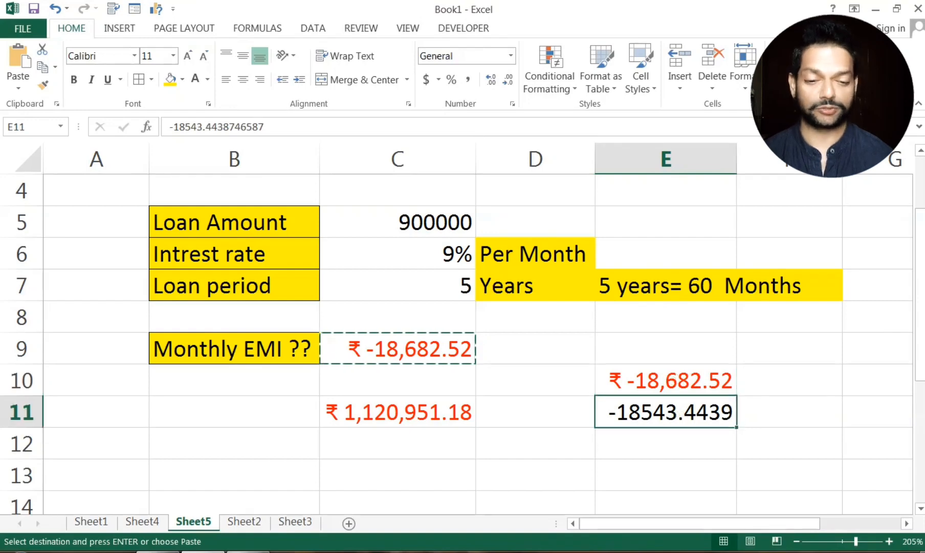
Step: Clear the comparison values in E10:E12 and the total repayment in C11
left_click_drag(673, 381, 675, 441)
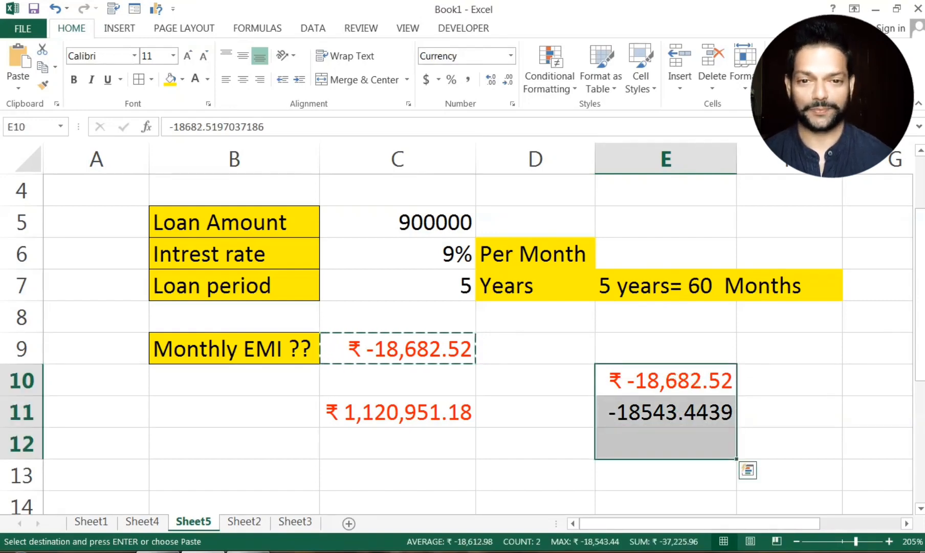
key("Delete")
left_click(535, 462)
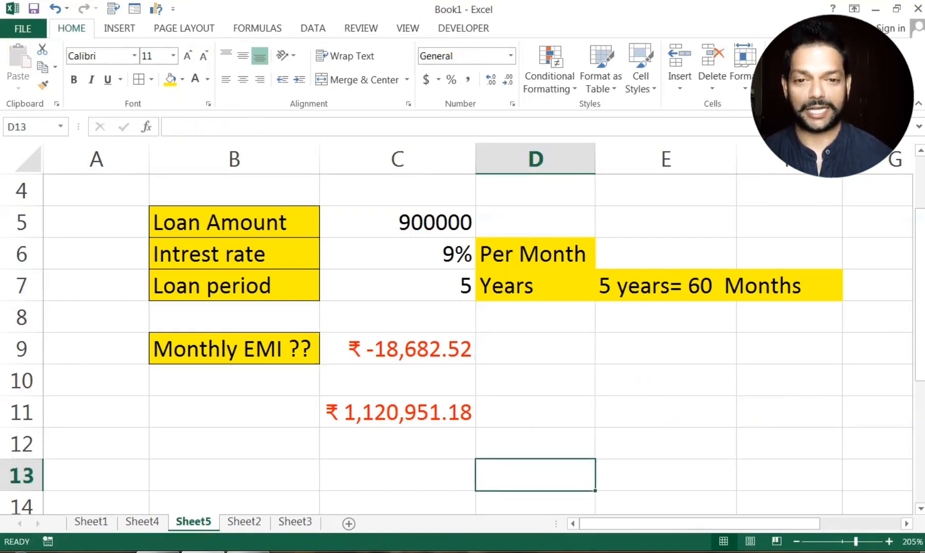
left_click(407, 350)
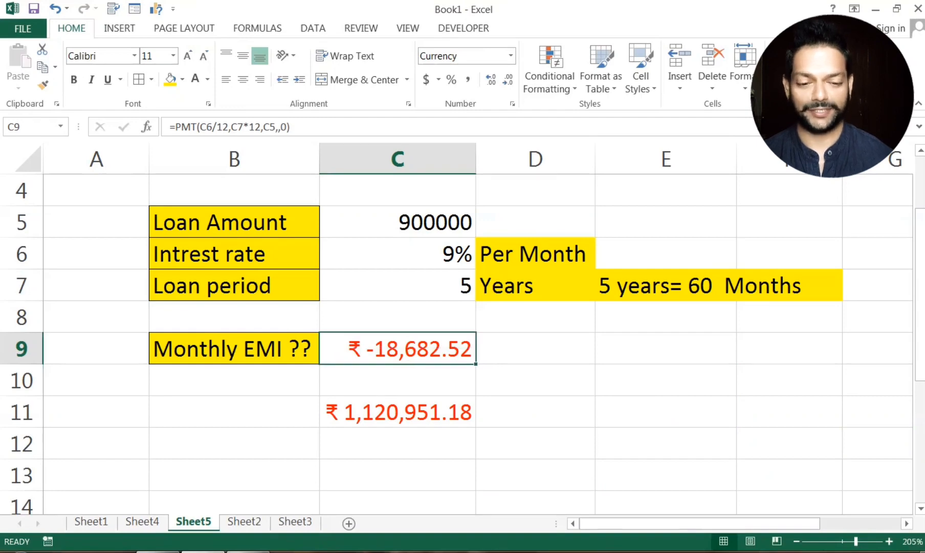
left_click(575, 414)
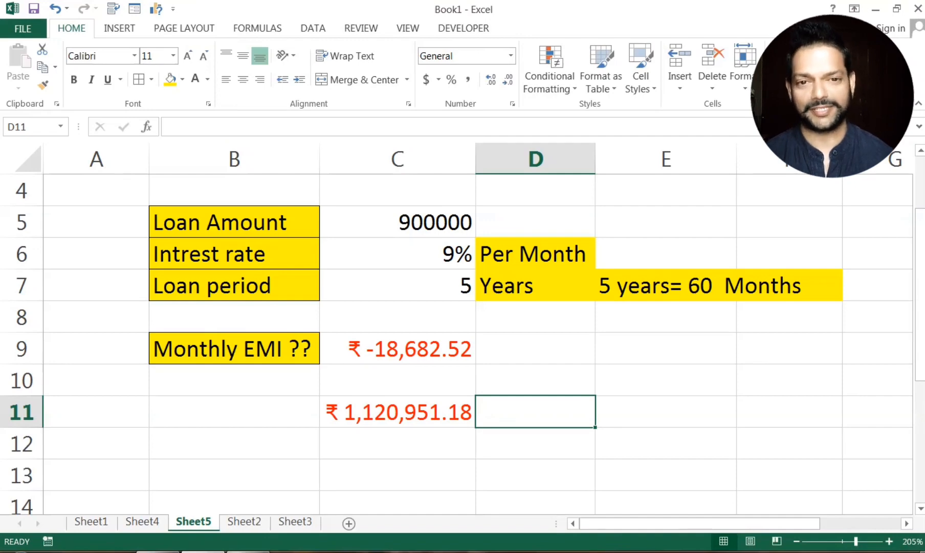
left_click(396, 413)
key("Delete")
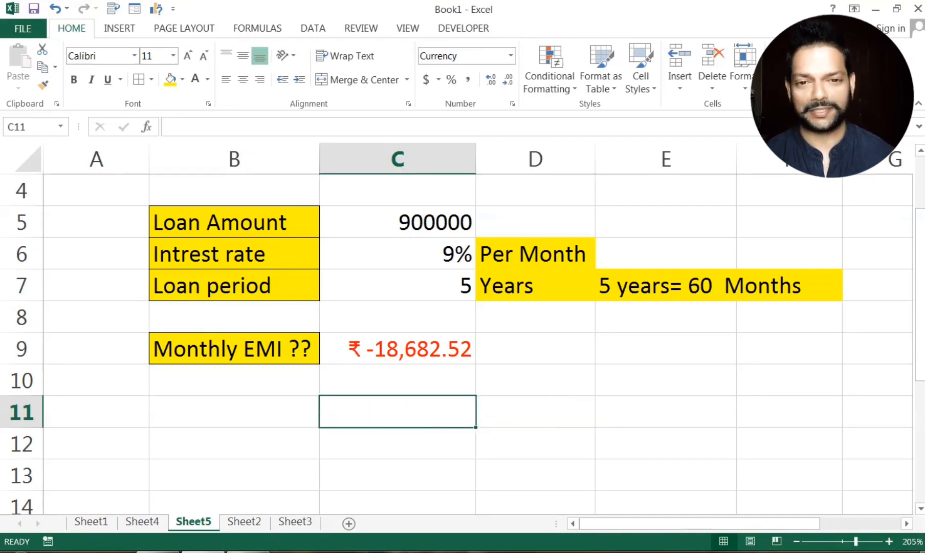
Step: Calculate the weekly loan payment in C11 with the formula =PMT(C6/52,C7*52,C5)
type("=pm")
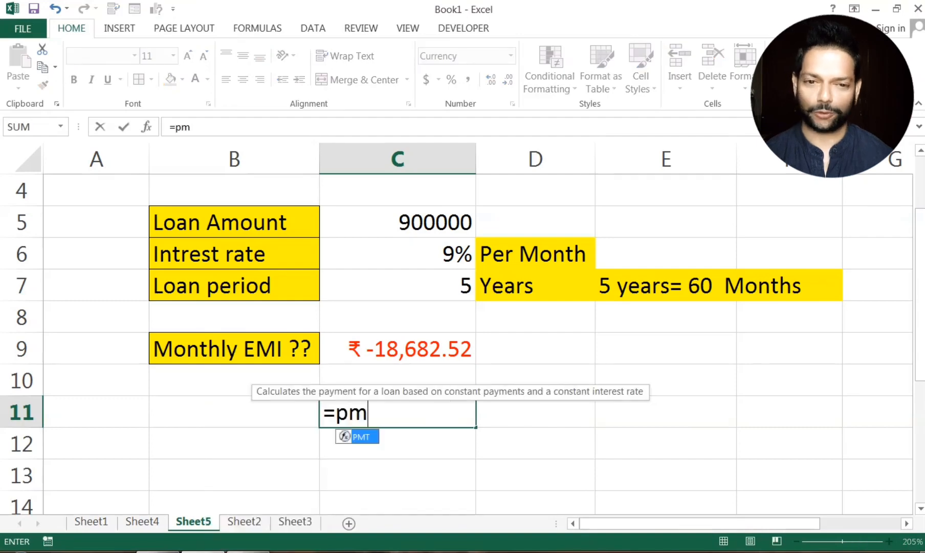
type("t(")
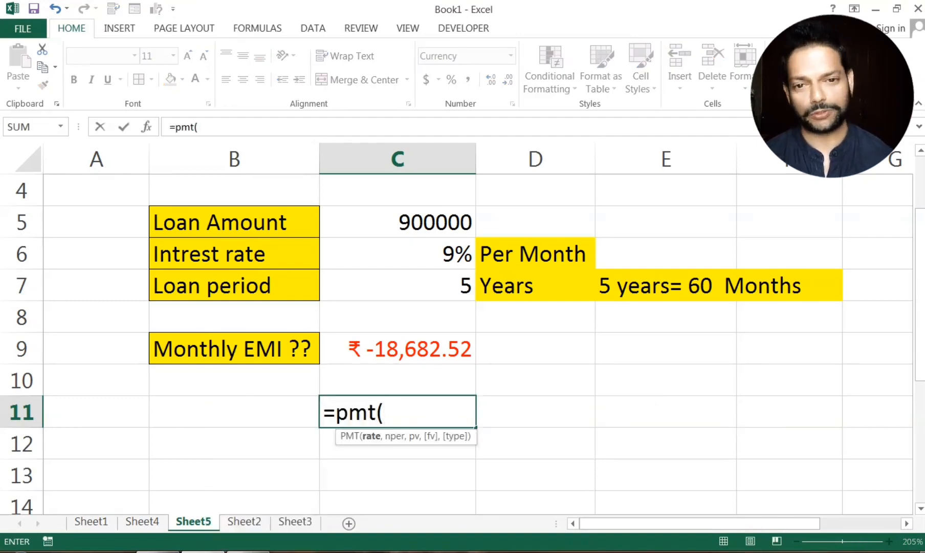
left_click(398, 254)
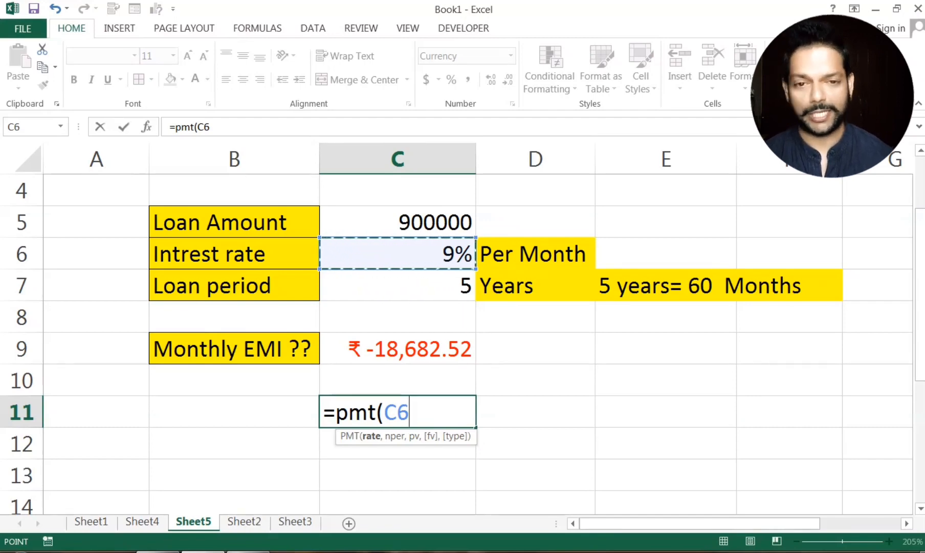
type("/52")
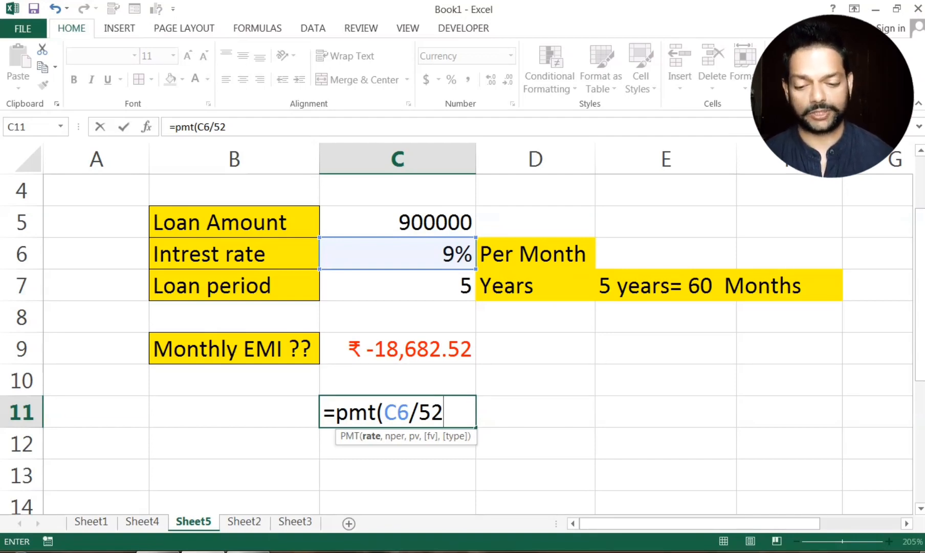
type(",")
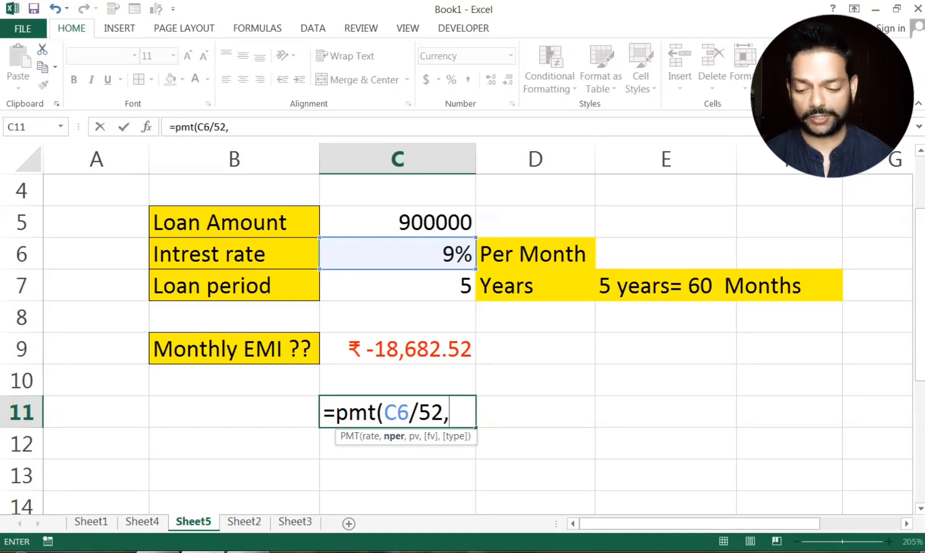
left_click(413, 287)
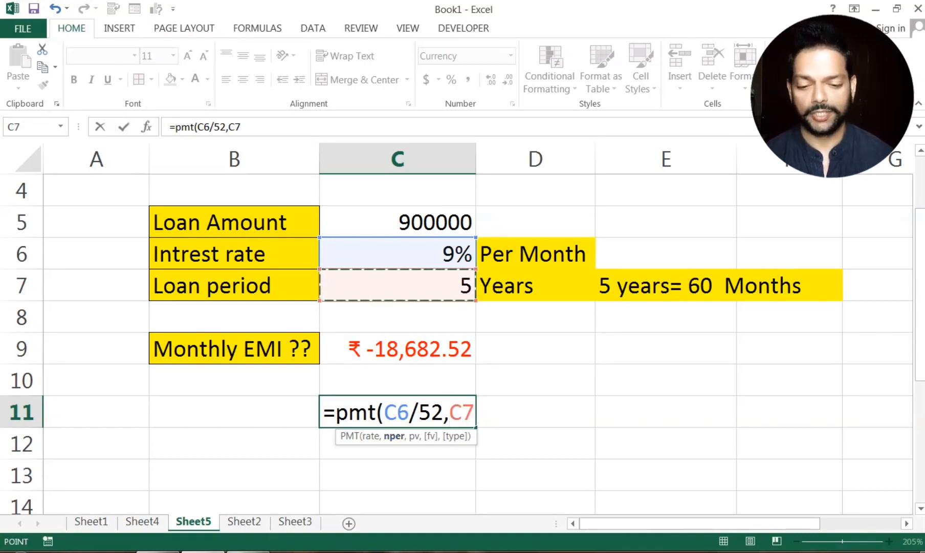
type("*")
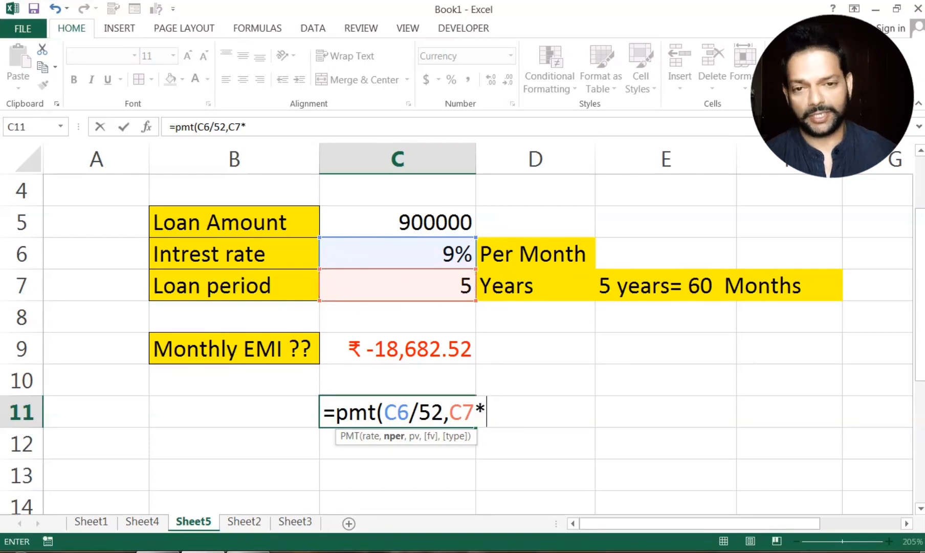
type("52")
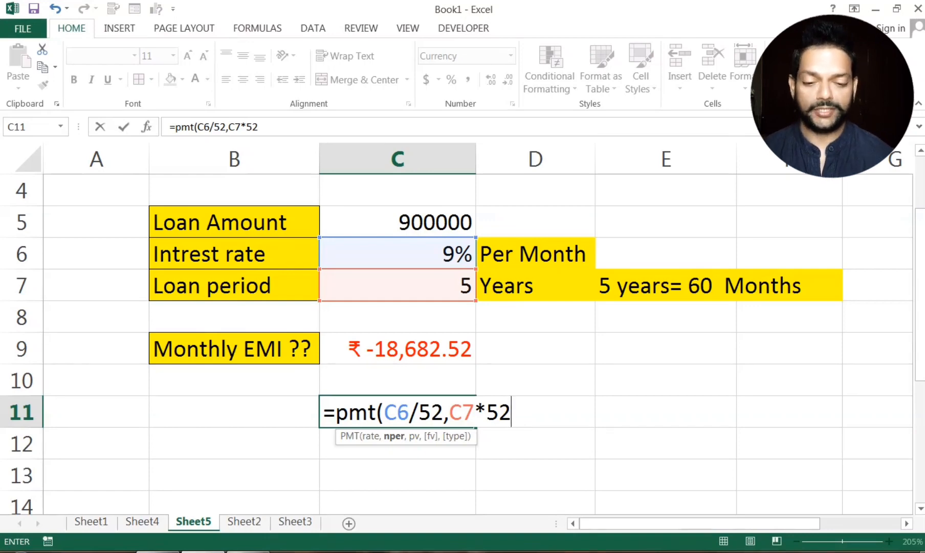
type(",")
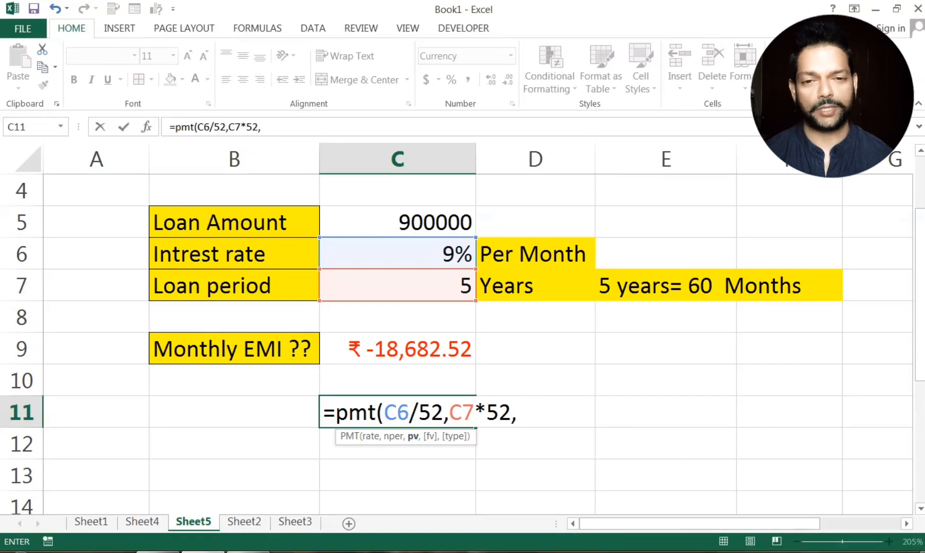
left_click(404, 223)
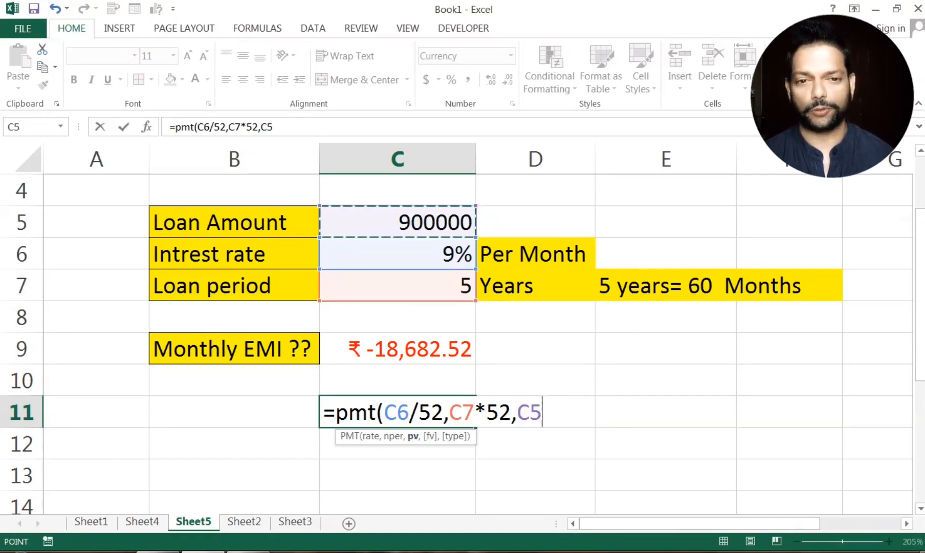
type(")")
key("Return")
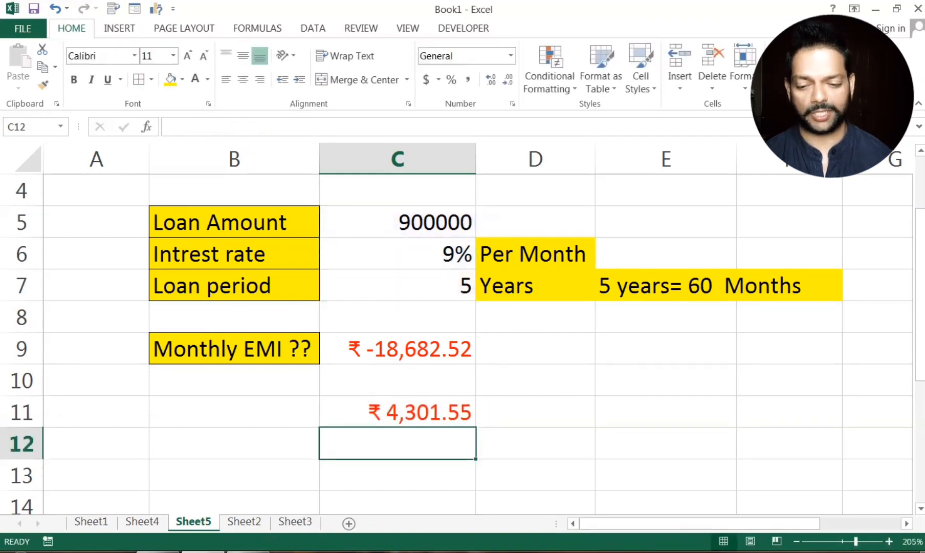
left_click(403, 413)
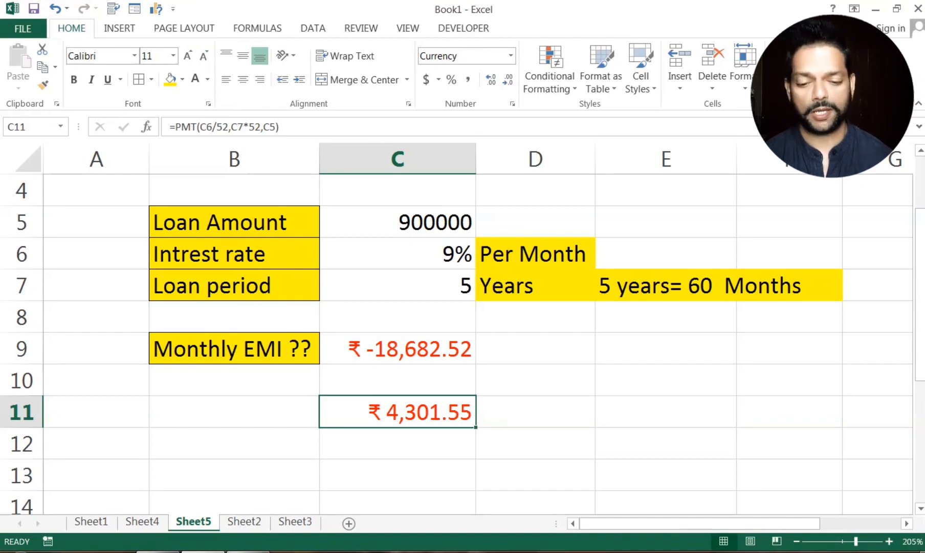
left_click(557, 415)
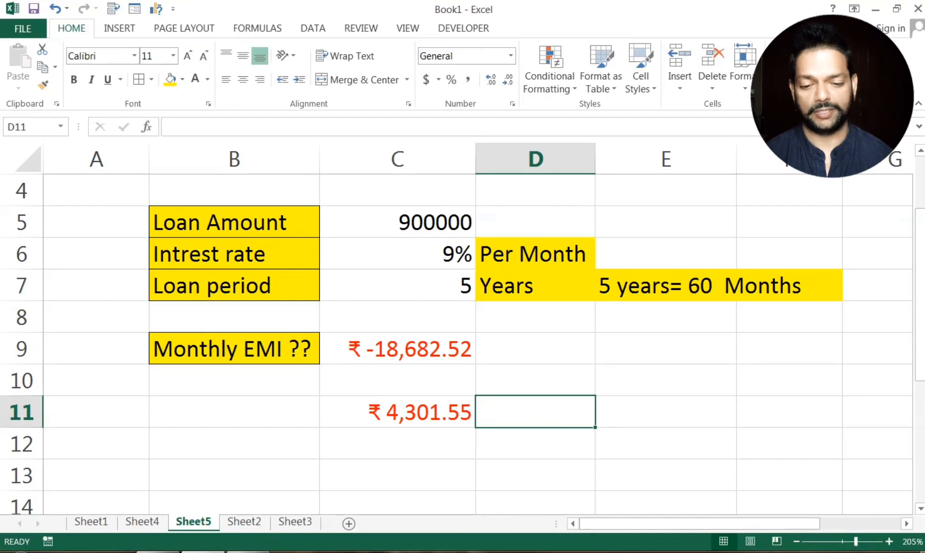
Step: Enter the note "52 months in 5 years" in D11 beside the weekly payment
type("52v")
key("BackSpace")
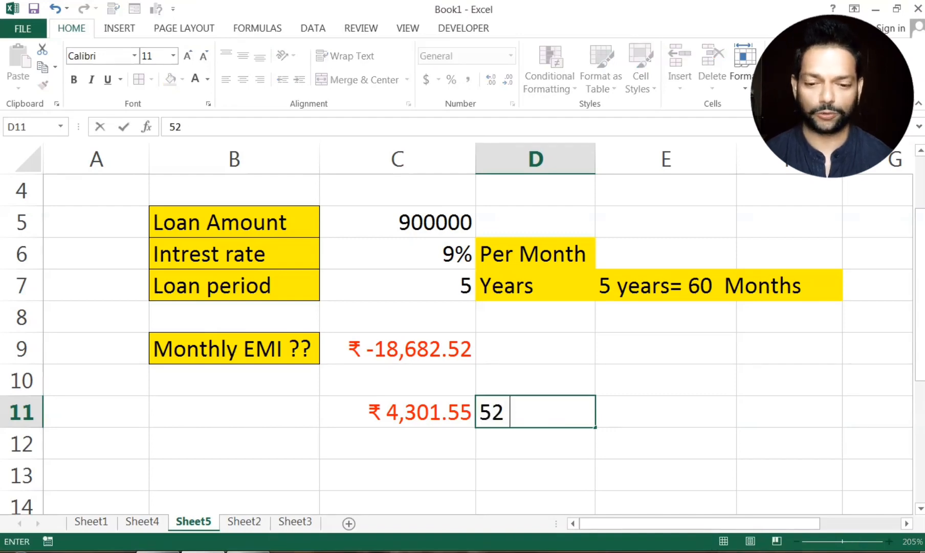
type("months")
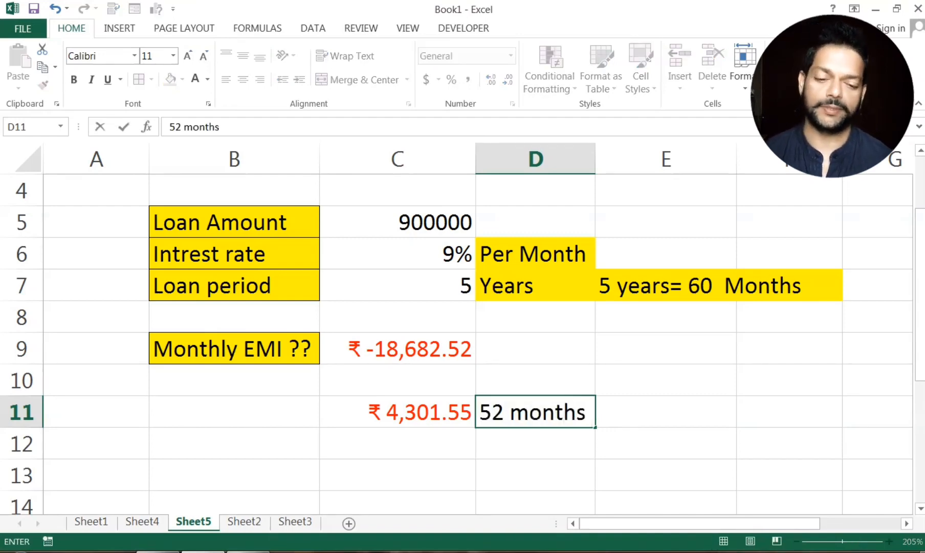
type(" in")
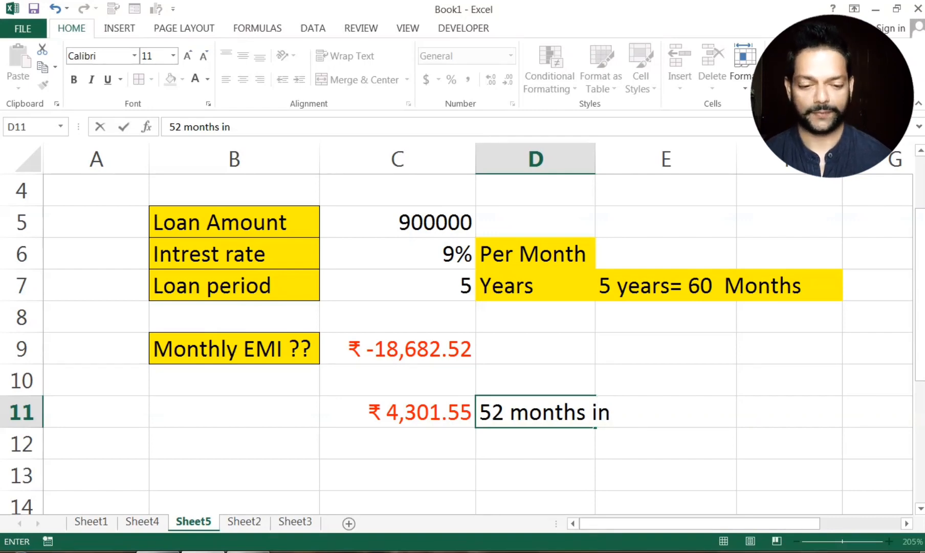
type(" 6")
key("BackSpace")
type("5 ")
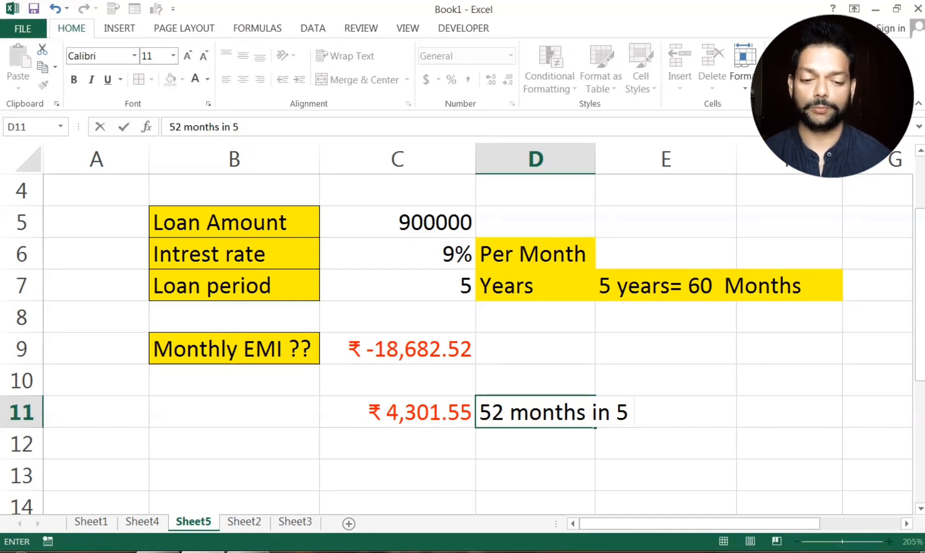
type("years")
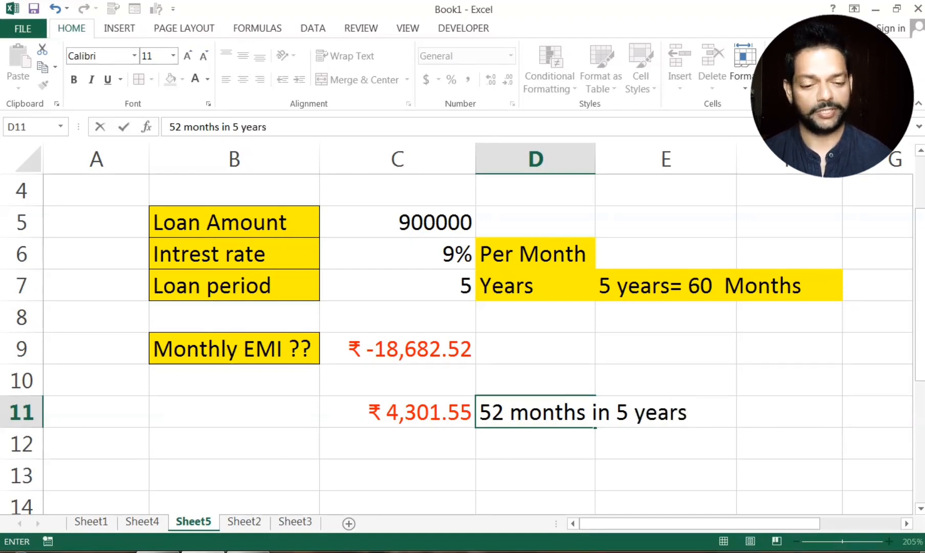
key("Return")
Step: Fill D11:E11 behind the weekly payment note with yellow
key("Up")
key("shift+Right")
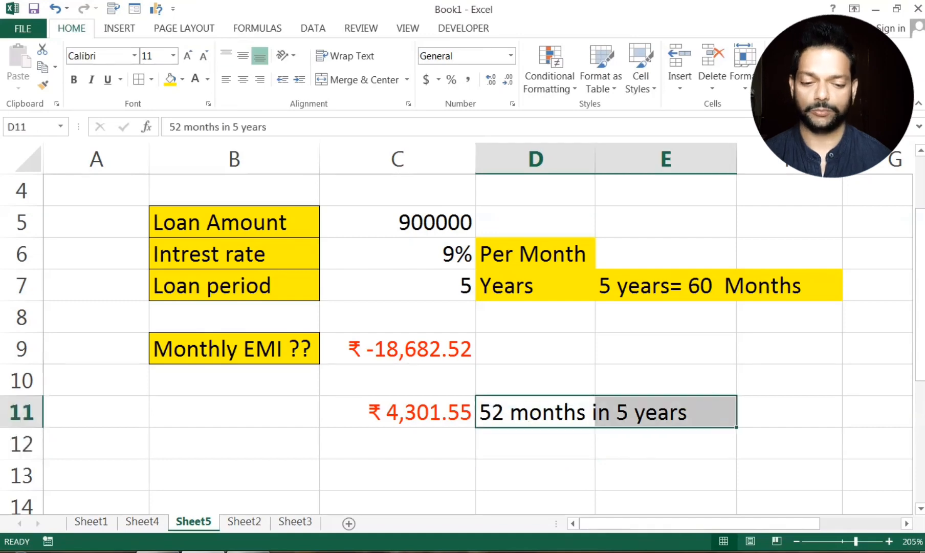
left_click(170, 80)
left_click(384, 477)
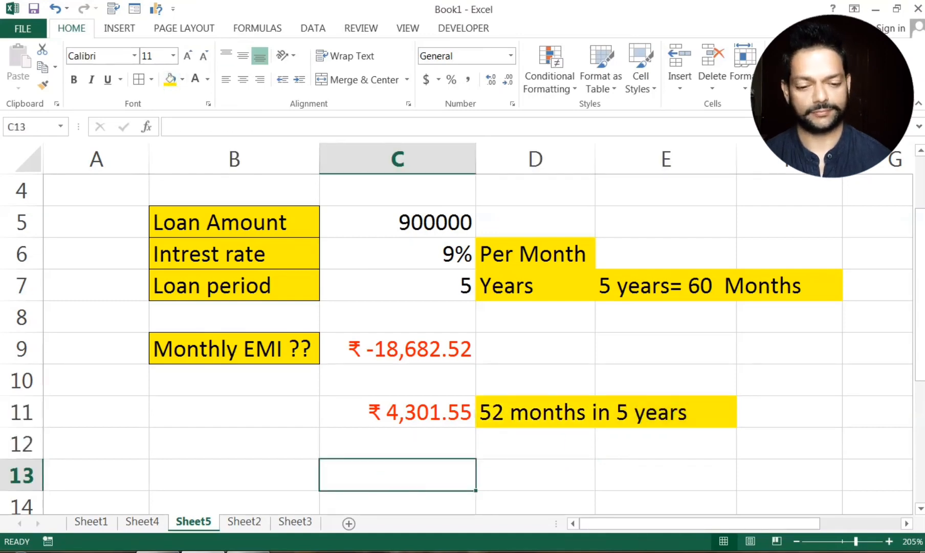
Step: Calculate the yearly total of the weekly payments in C12 with the formula =C11*52
left_click(397, 411)
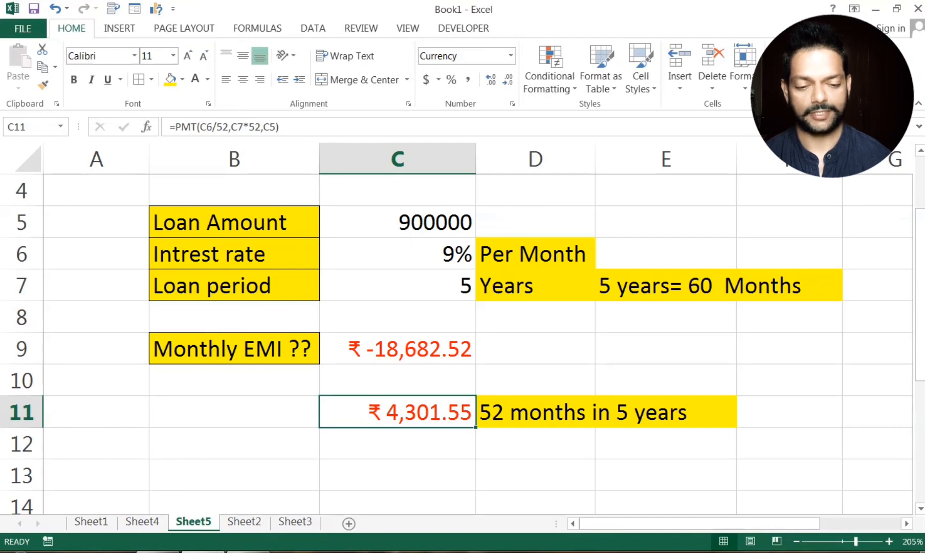
left_click(388, 450)
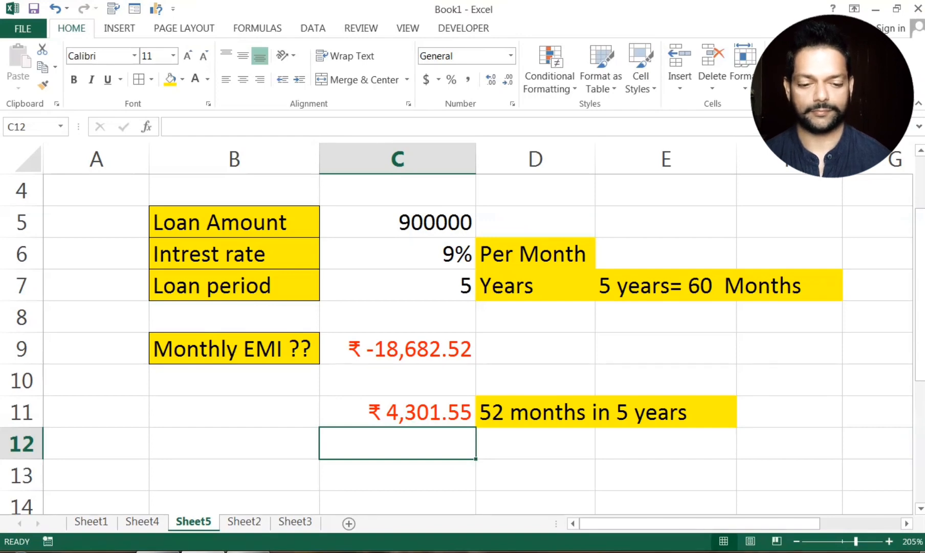
type("=")
key("Up")
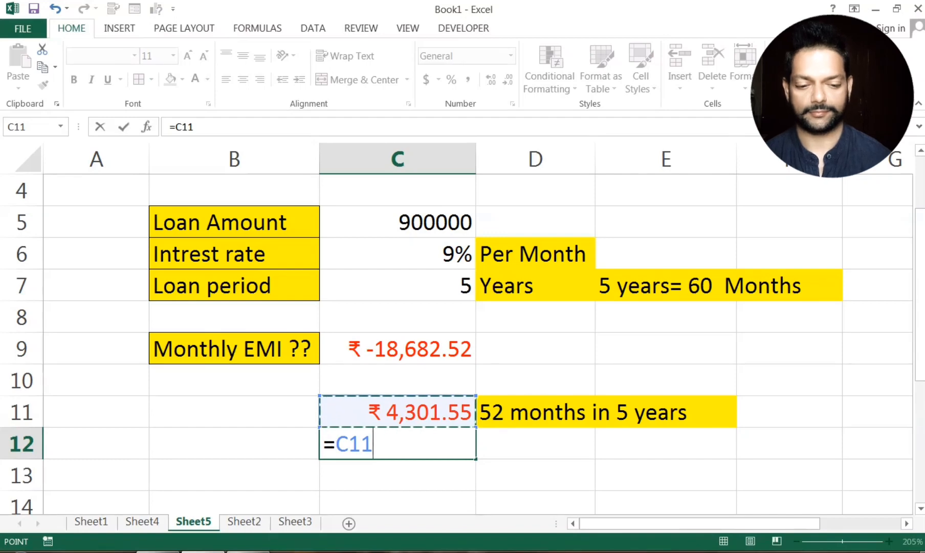
type("*52")
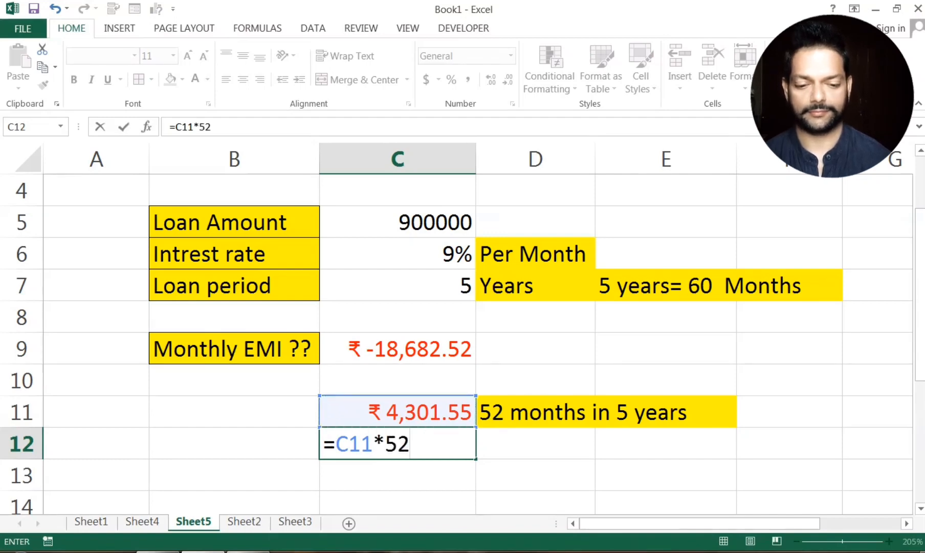
key("Return")
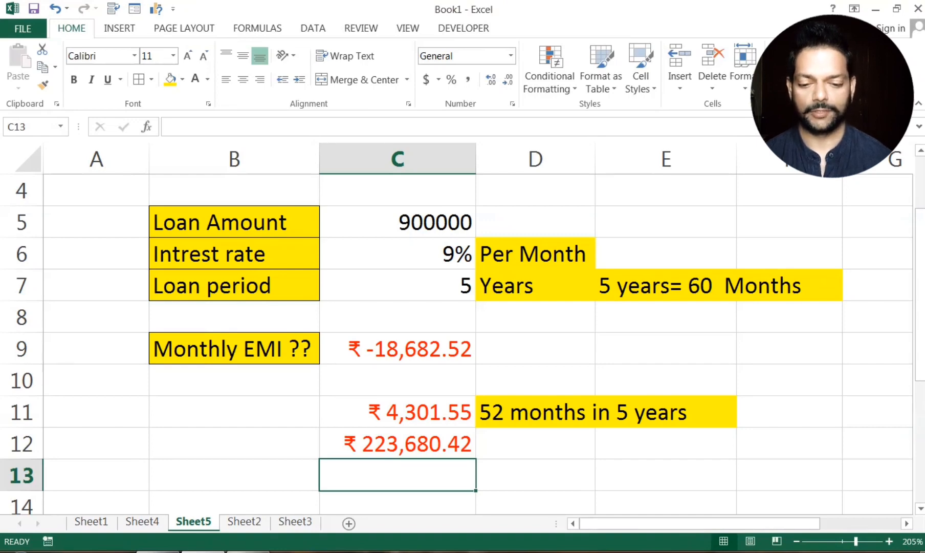
left_click(397, 443)
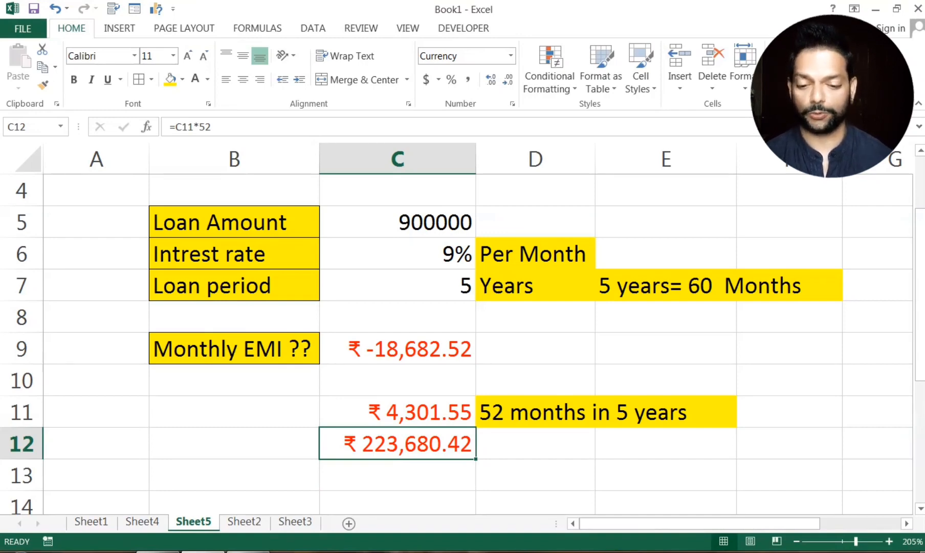
Step: Clear the weekly payment, its yearly total and the note from C10:E13
left_click(397, 254)
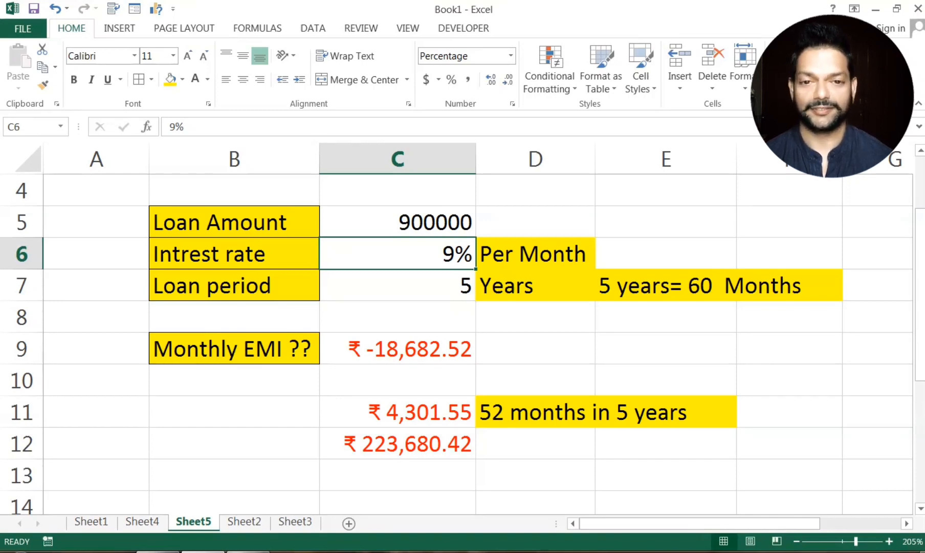
left_click_drag(343, 381, 716, 476)
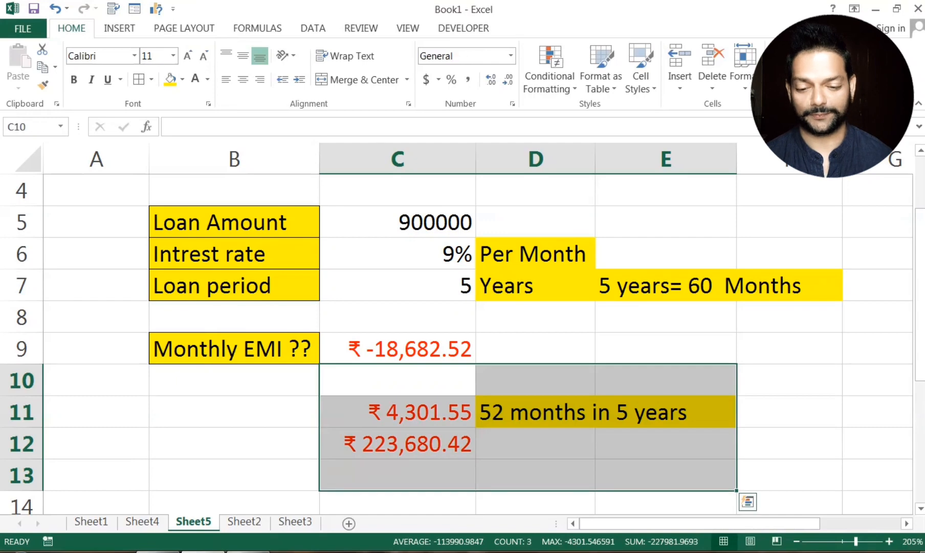
key("Delete")
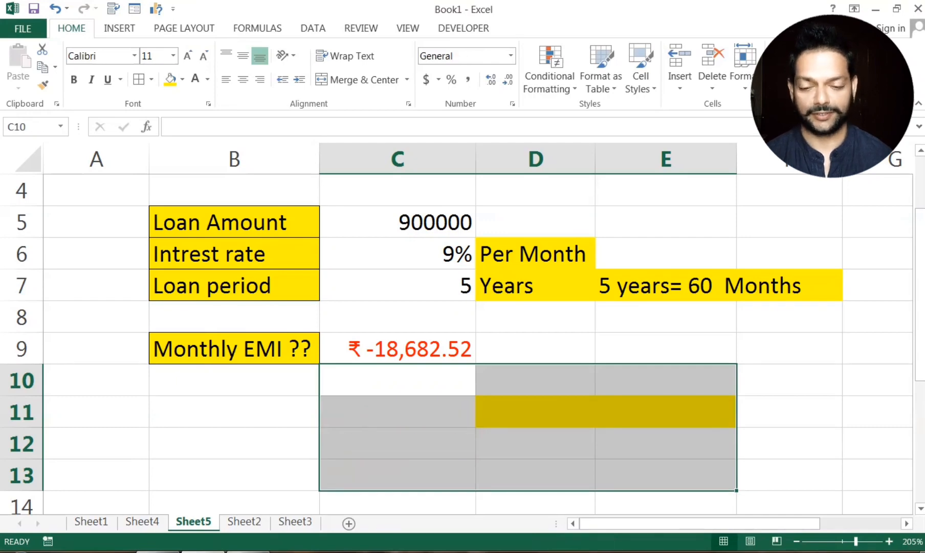
Step: Remove the future value and type arguments from the EMI formula in C9, leaving =PMT(C6/12,C7*12,C5)
left_click(397, 348)
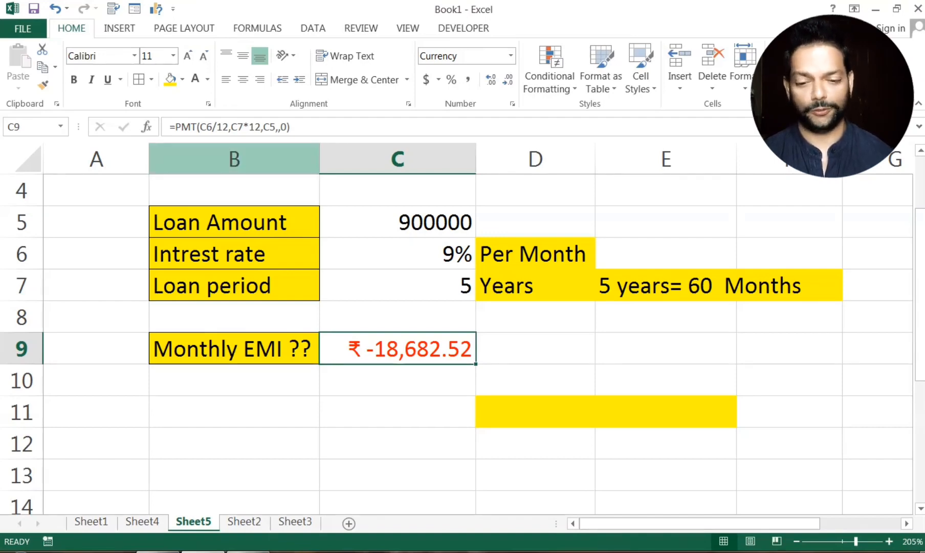
left_click(289, 128)
key("BackSpace")
key("BackSpace")
key("BackSpace")
key("BackSpace")
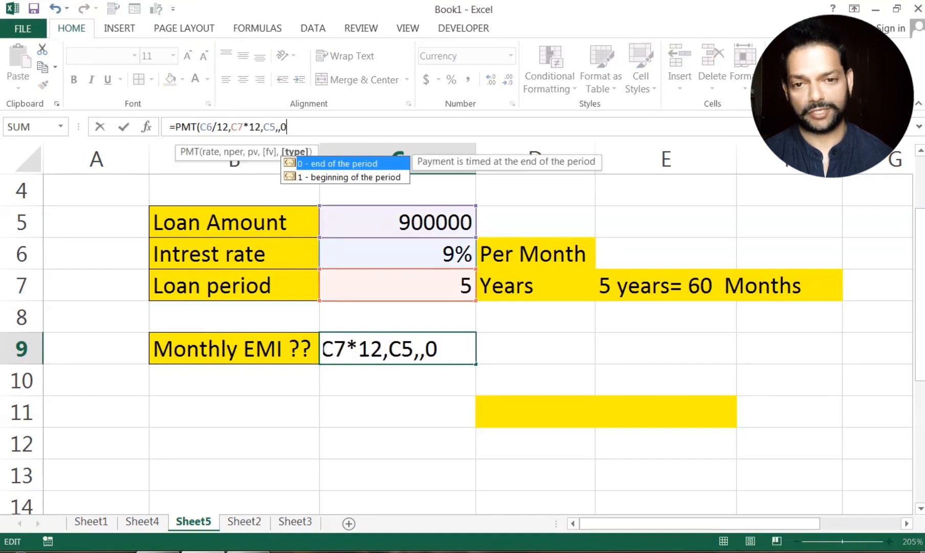
type(")")
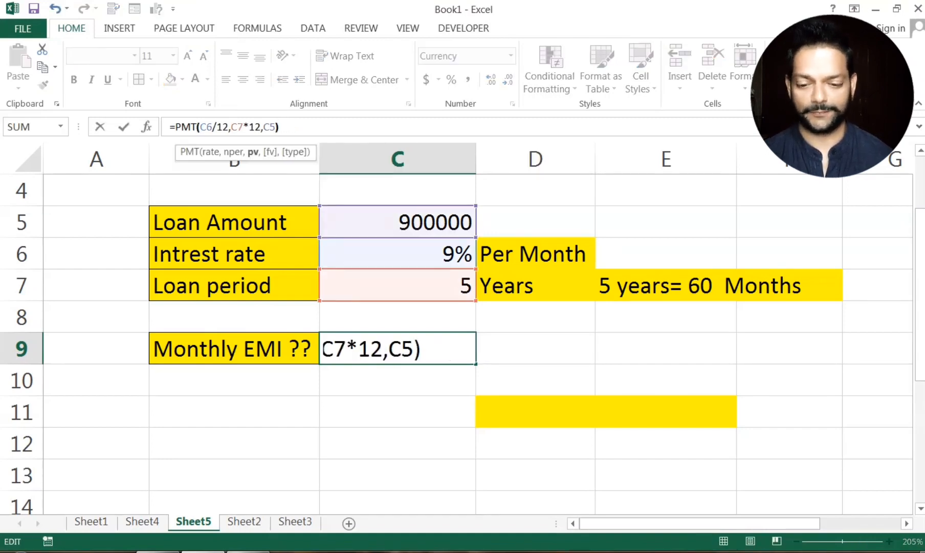
key("Return")
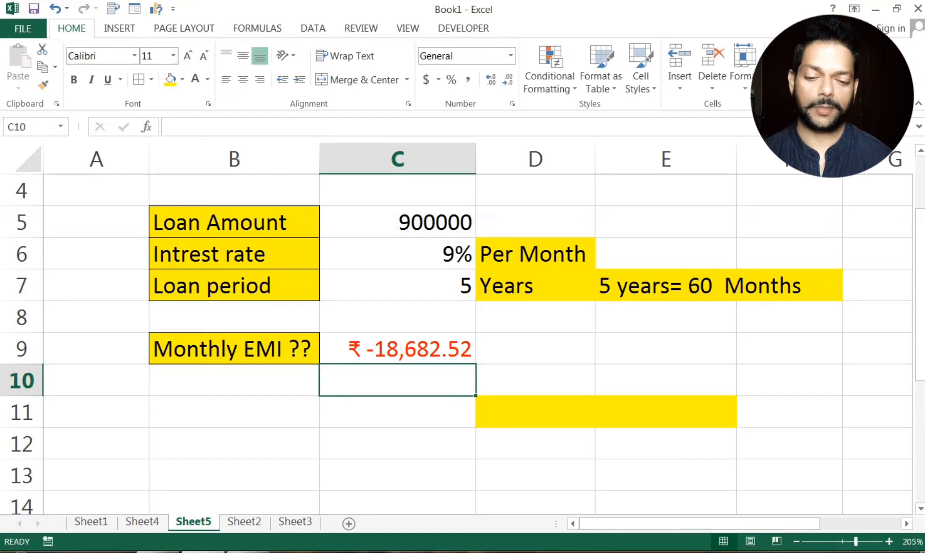
Step: Negate the EMI formula in C9 so it reads =-PMT(C6/12,C7*12,C5)
left_click(376, 348)
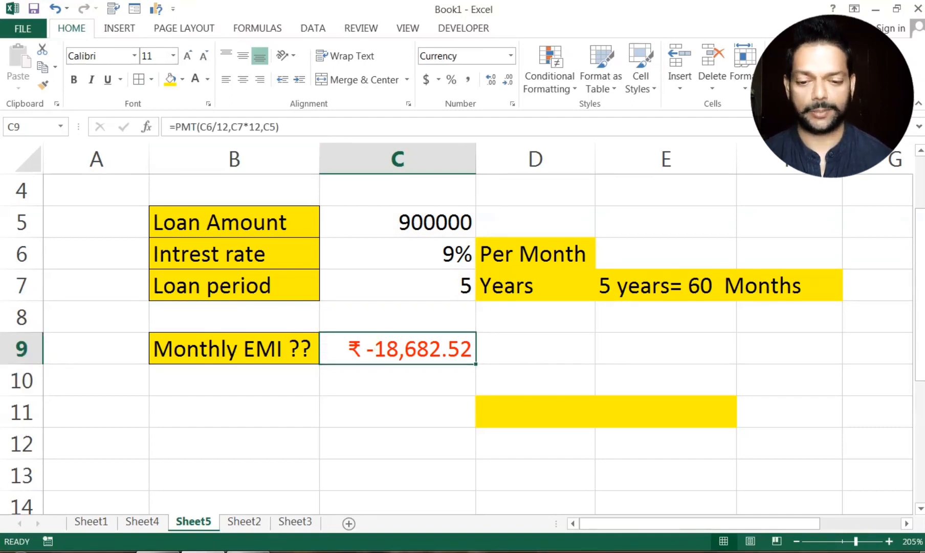
left_click(175, 126)
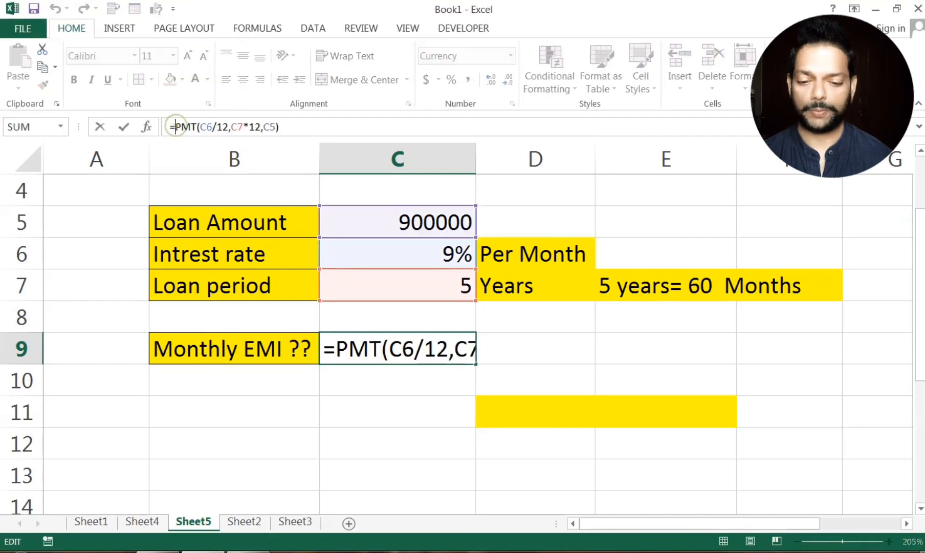
type("-")
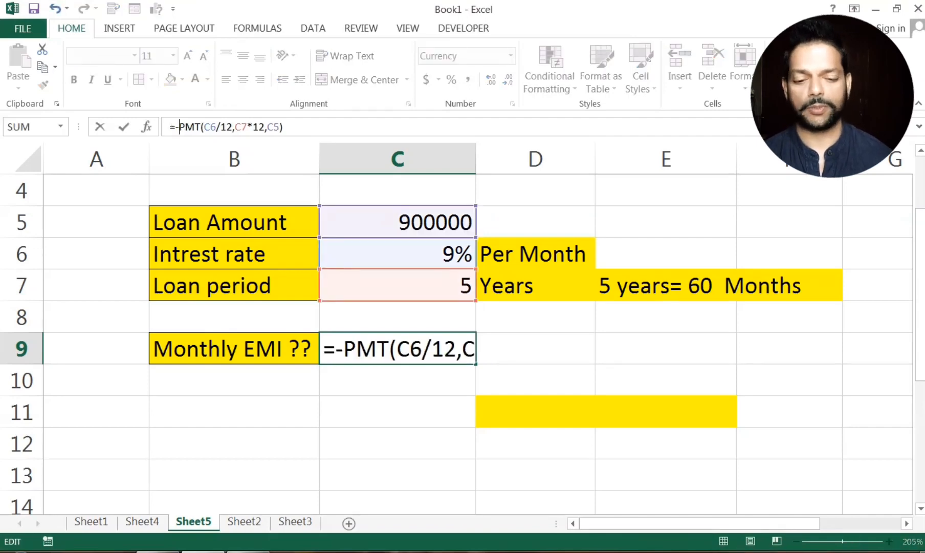
key("Return")
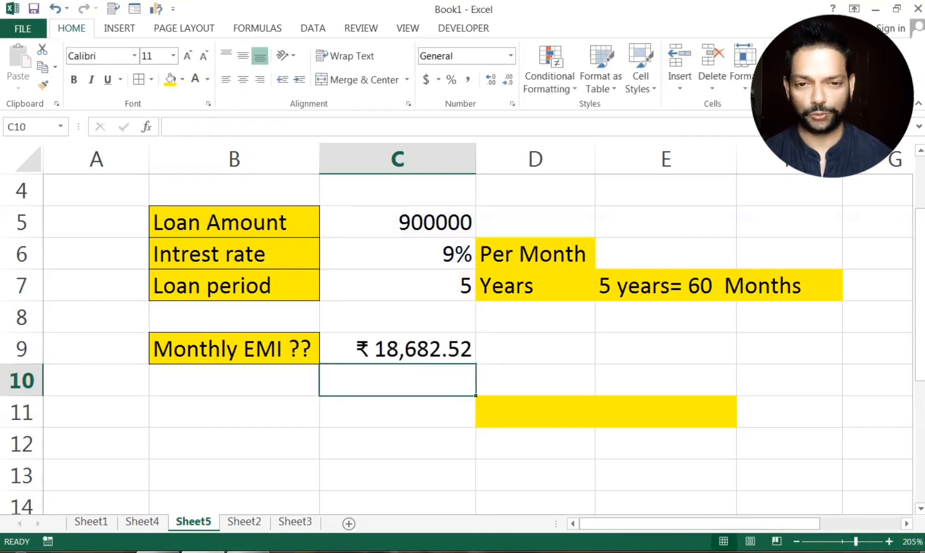
left_click(414, 351)
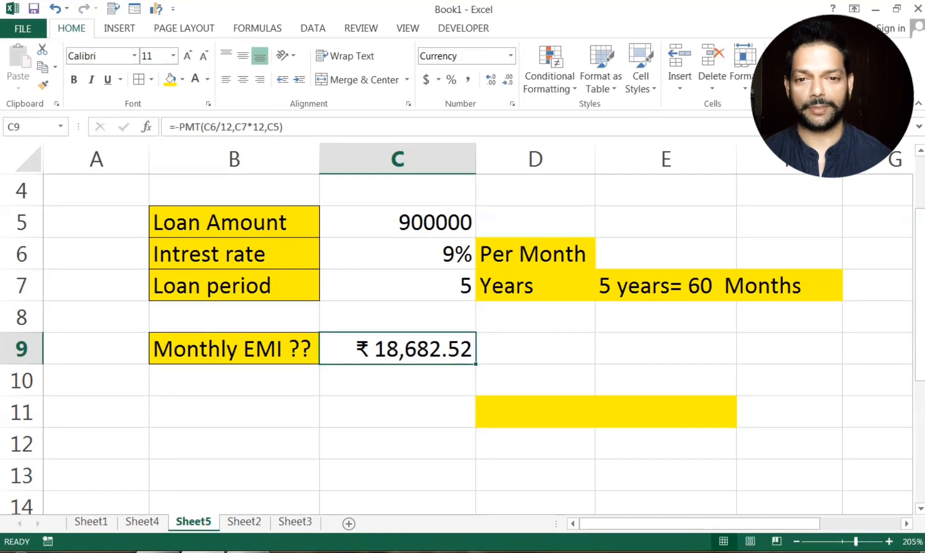
Step: Remove the fill colour from D11:E11 and make the monthly EMI in C9 bold
left_click_drag(512, 411, 665, 411)
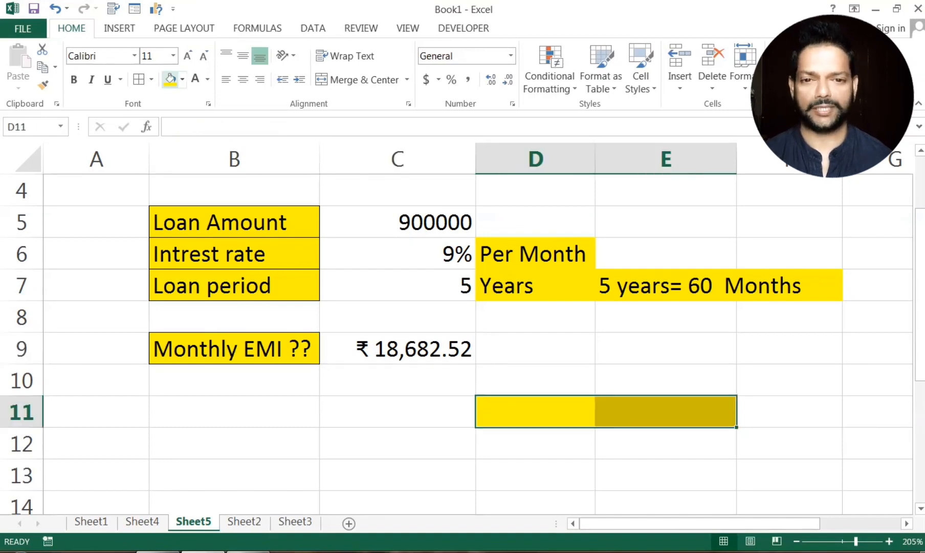
left_click(182, 79)
left_click(204, 215)
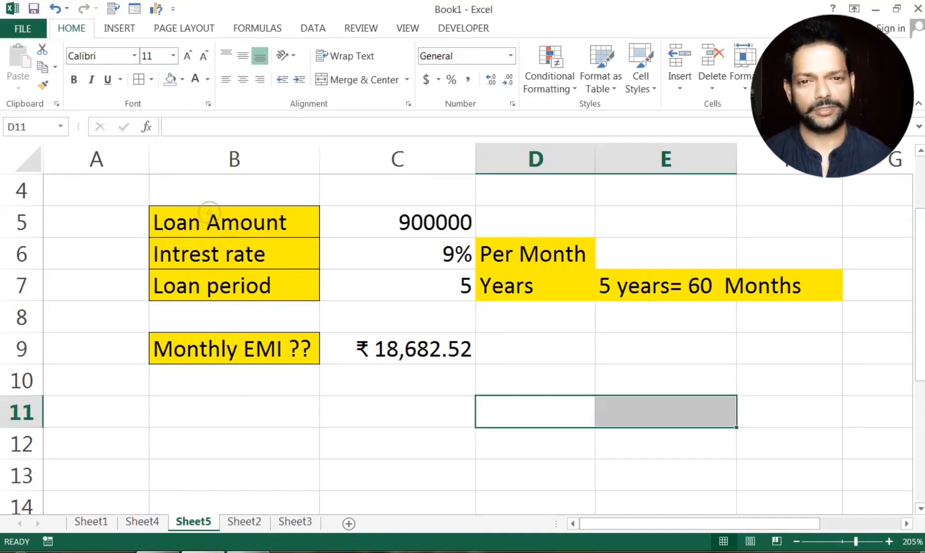
left_click(533, 441)
left_click(398, 348)
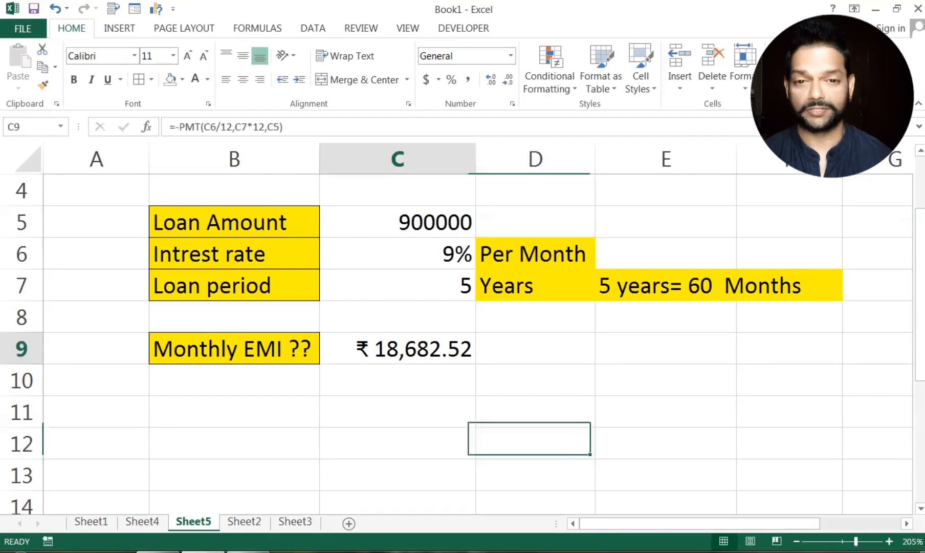
left_click(74, 80)
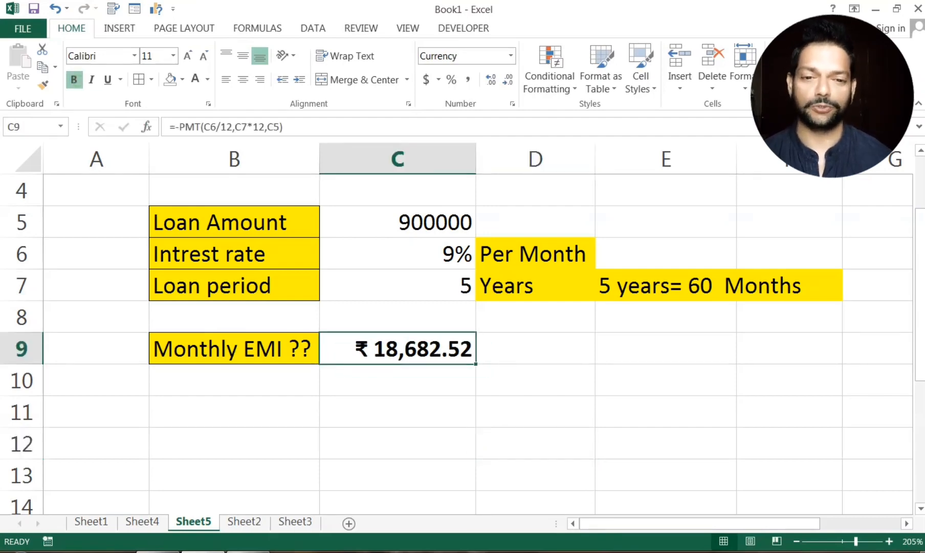
Step: Clear the "5 years= 60 Months" note from E7:F7 and remove the yellow fill from those cells
left_click_drag(614, 285, 788, 285)
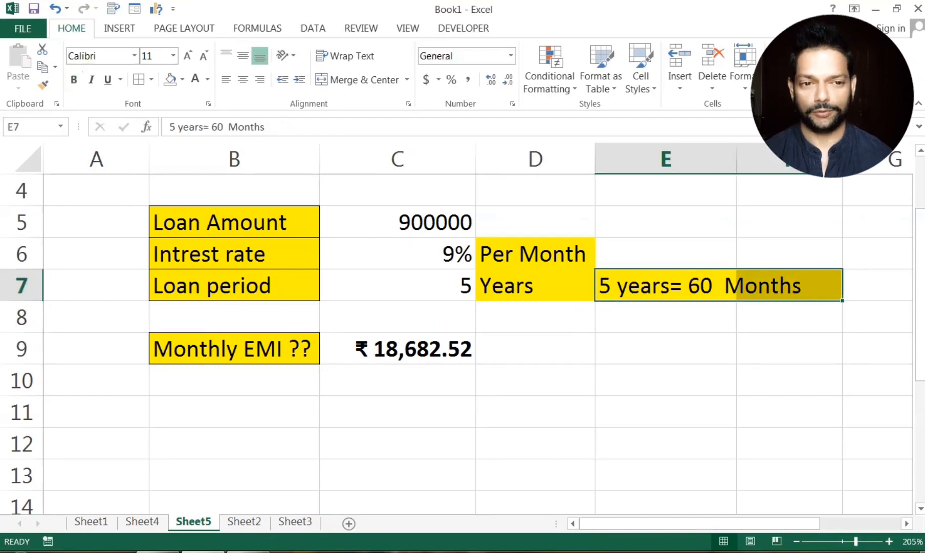
key("Delete")
left_click(693, 371)
left_click_drag(614, 285, 788, 285)
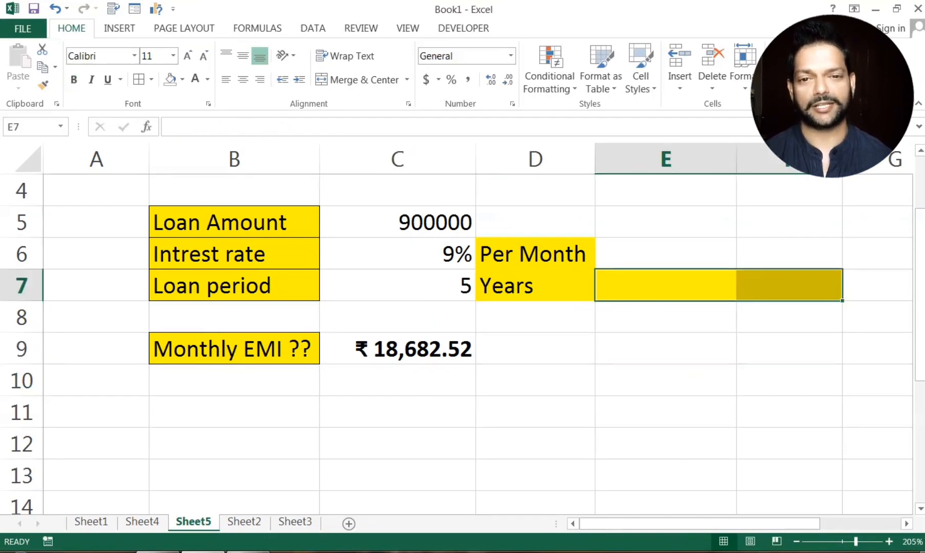
left_click(169, 80)
left_click(551, 442)
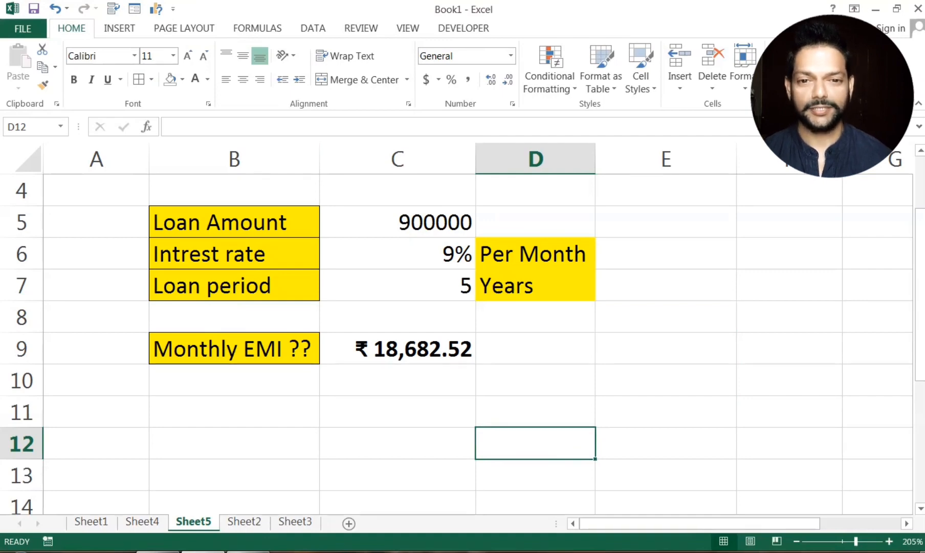
Step: Clear the monthly EMI formula from C9
left_click(437, 357)
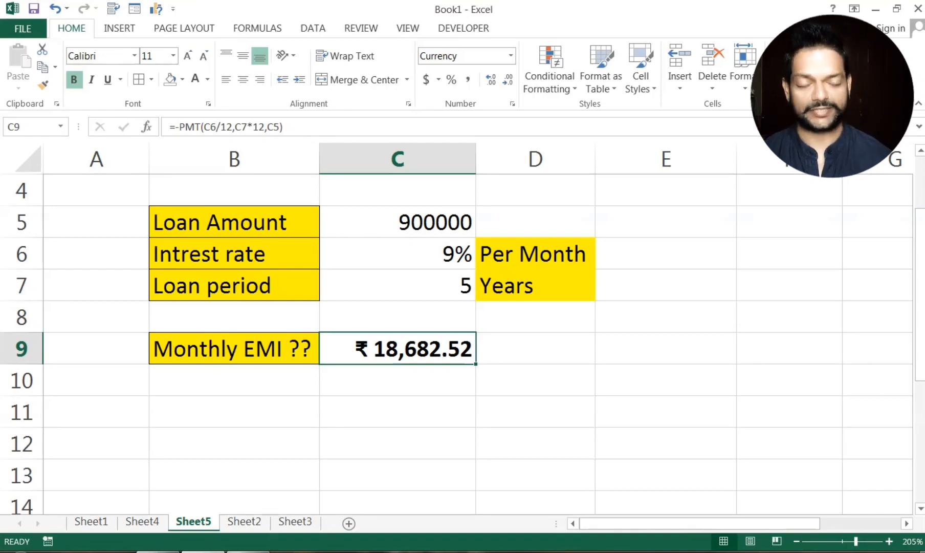
key("Delete")
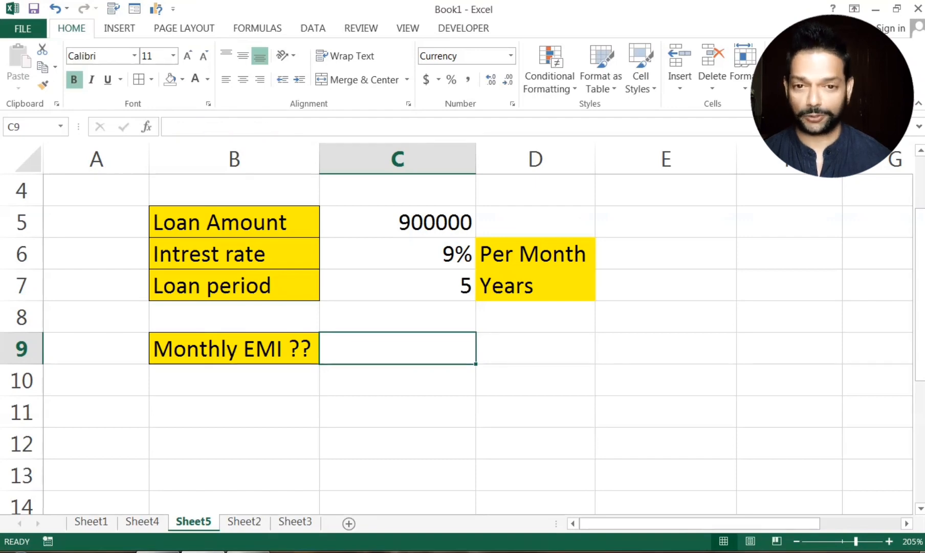
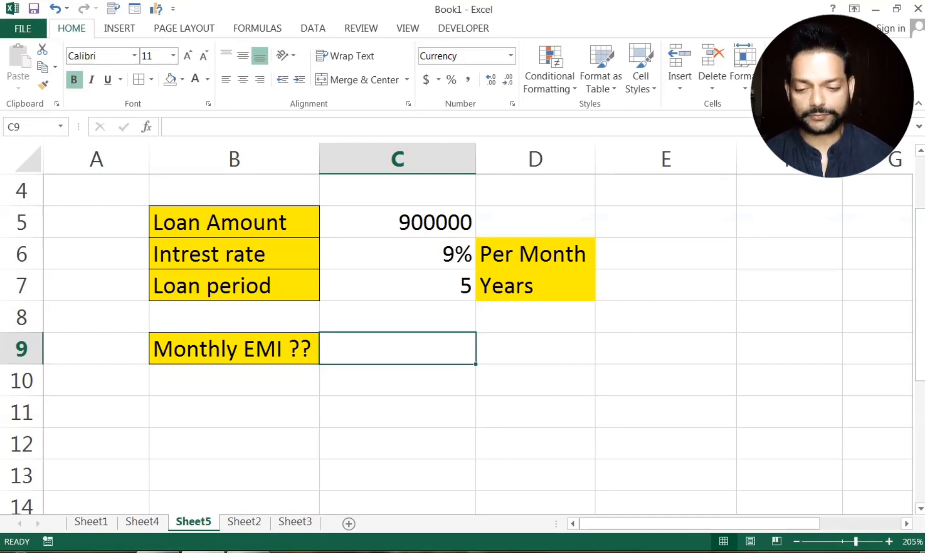
Step: Enter the monthly EMI formula =PMT(C6/12,C7*12,C5) in C9 from the interest rate, loan period and loan amount cells
type("=p")
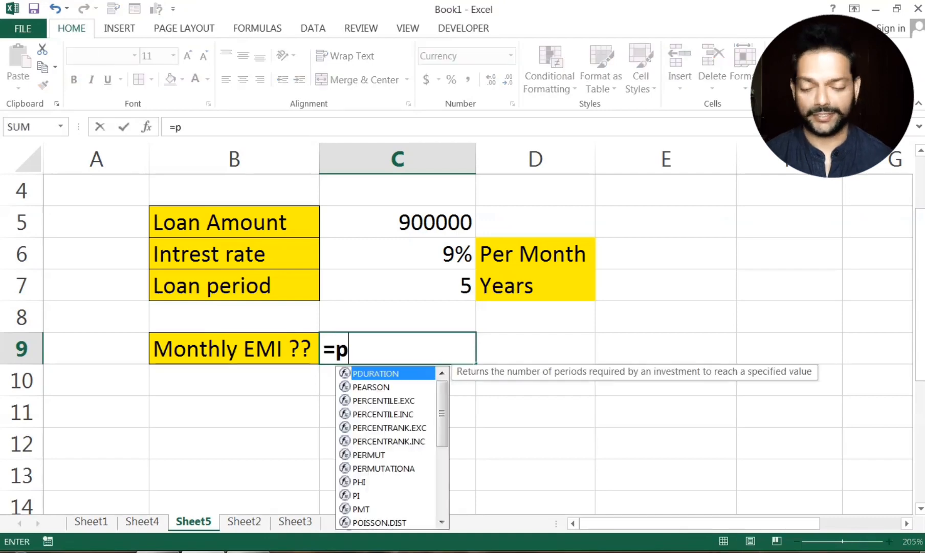
type("mt(")
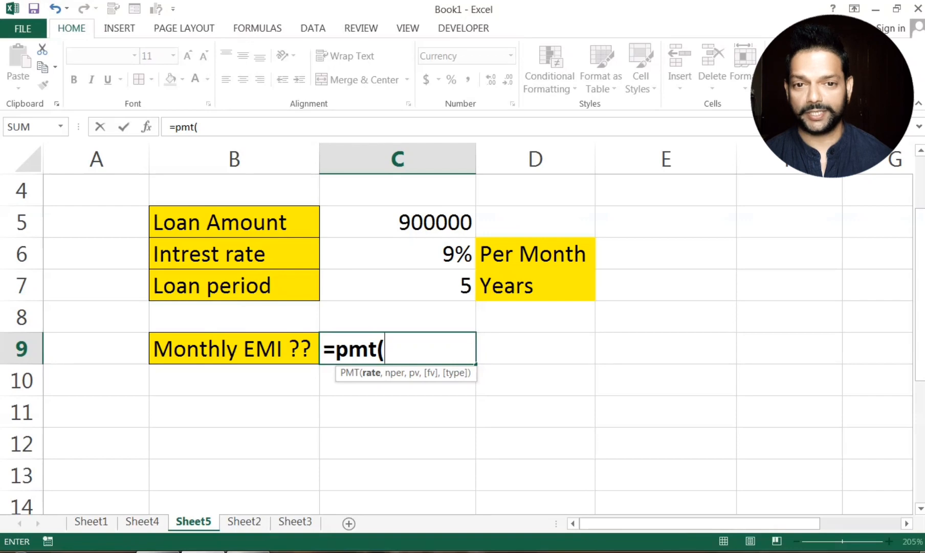
left_click(400, 245)
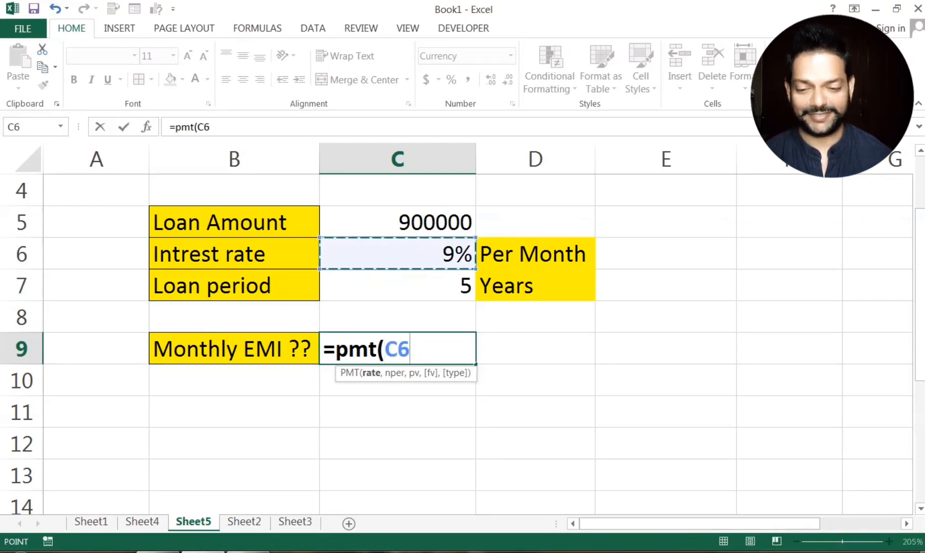
type("/12")
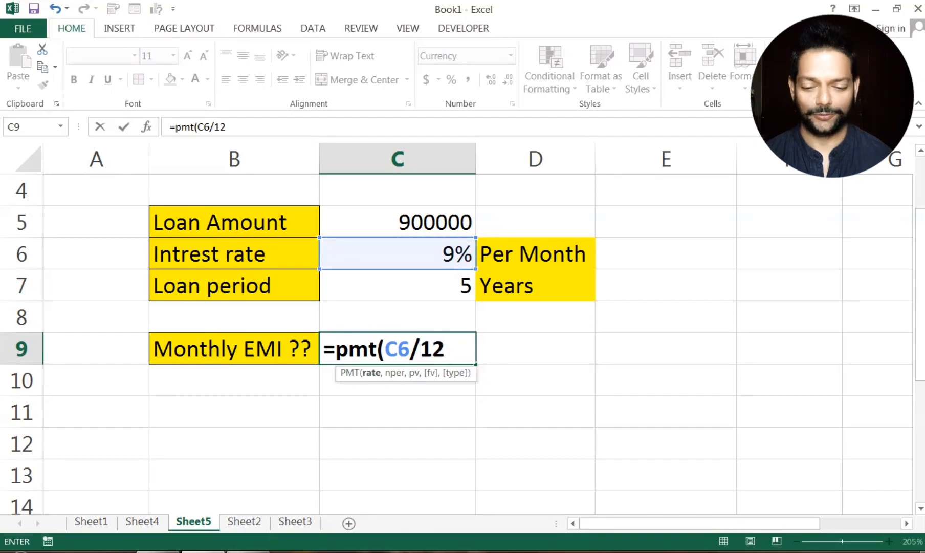
type(",")
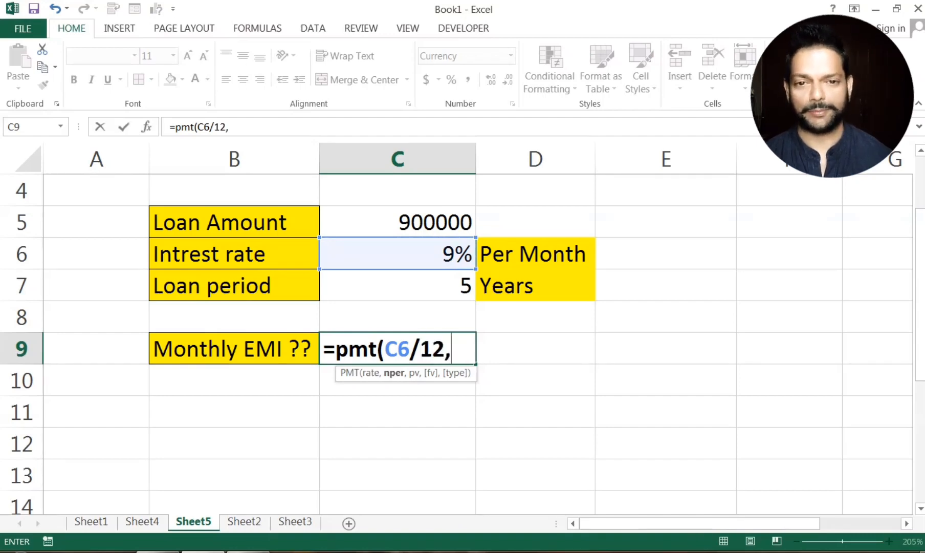
left_click(407, 287)
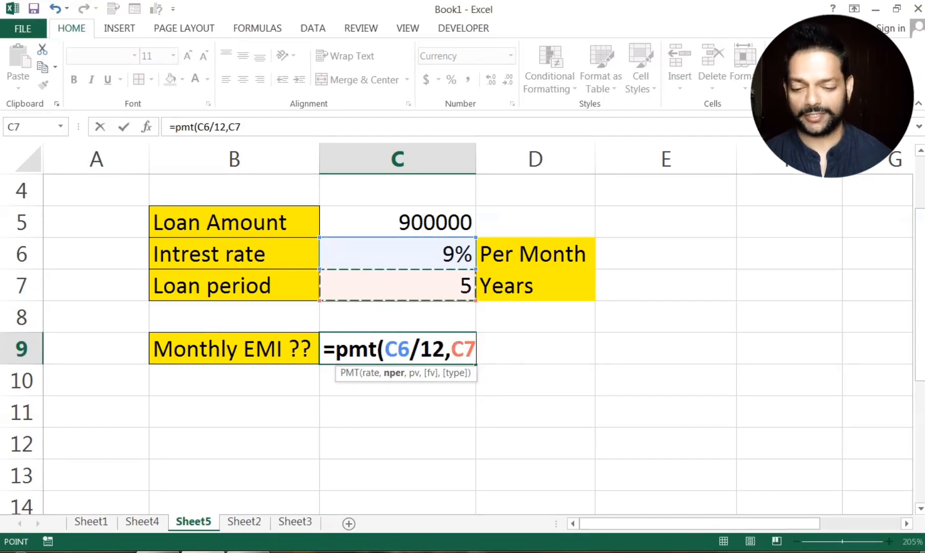
type("*")
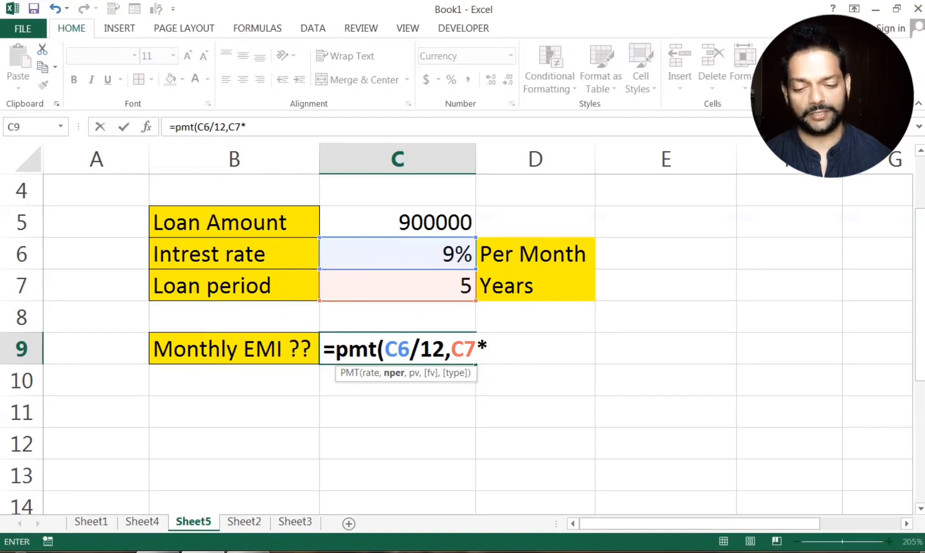
type("12,")
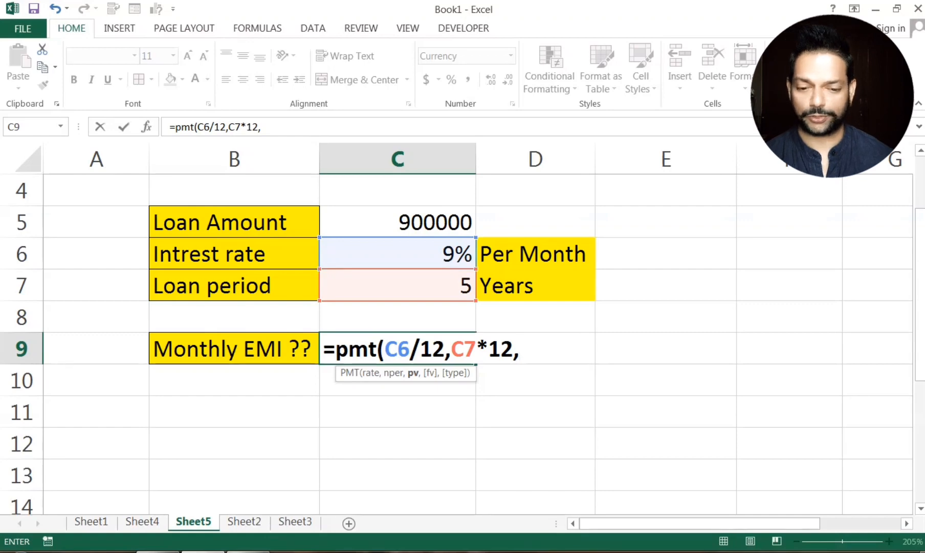
left_click(421, 217)
type(")")
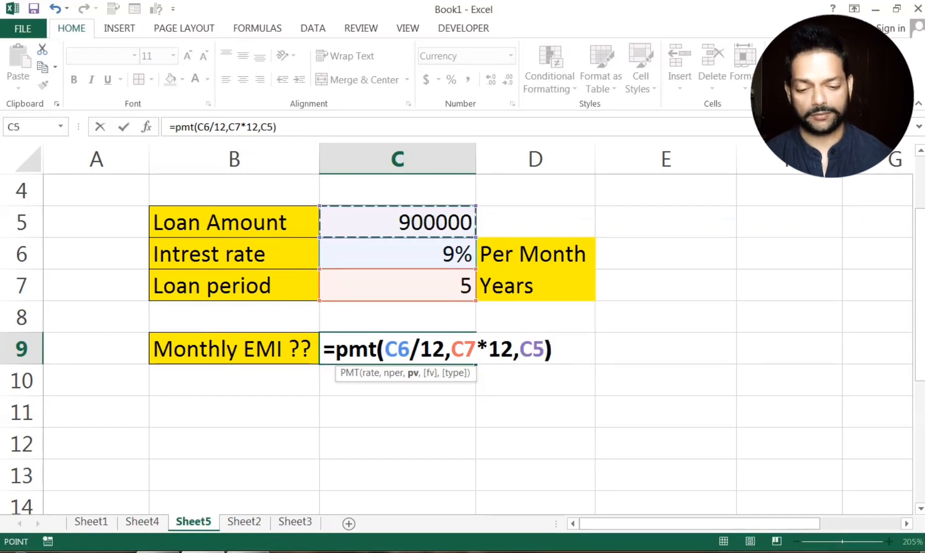
key("Return")
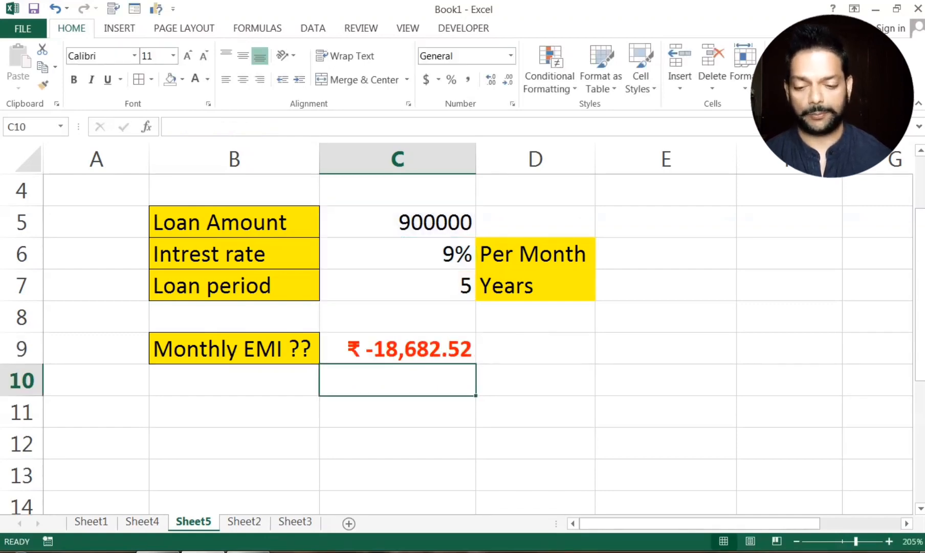
Step: Add a minus sign before PMT in C9 so the monthly EMI formula reads =-PMT(C6/12,C7*12,C5)
left_click(393, 352)
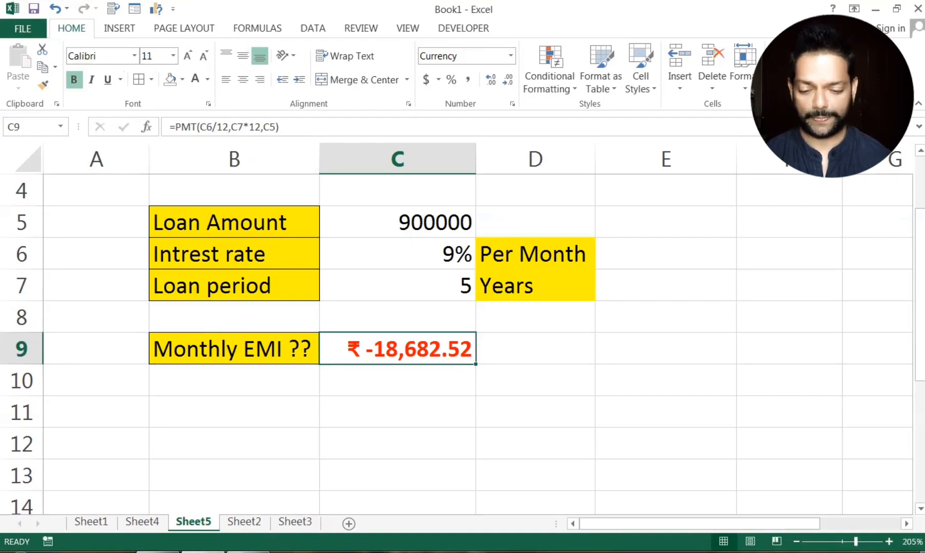
left_click(175, 127)
type("-")
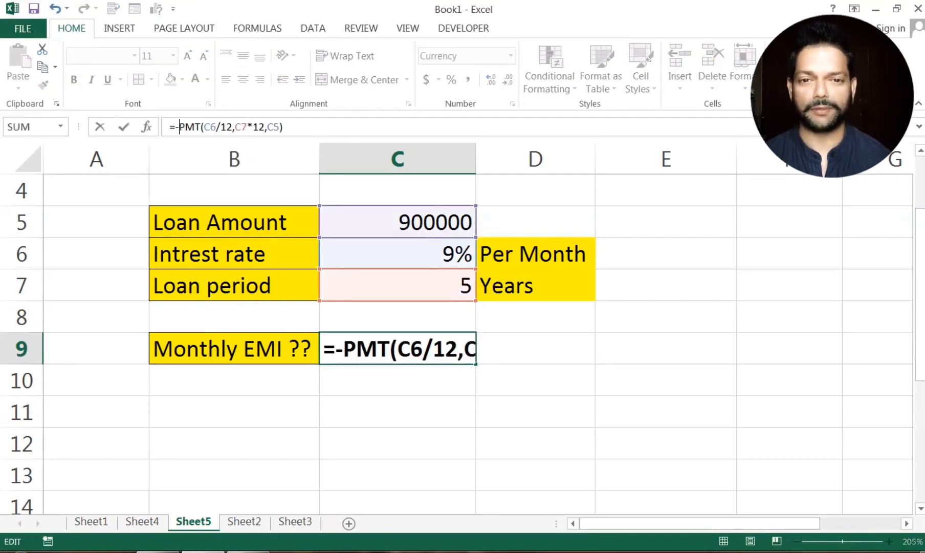
key("Return")
left_click(520, 388)
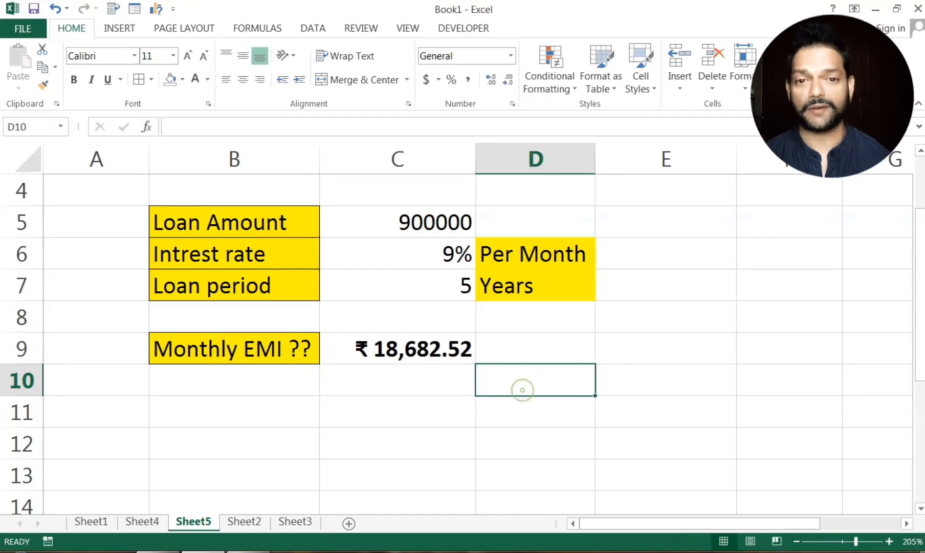
Step: Replace the loan amount in C5 with 100000 and check the recalculated monthly EMI in C9
left_click(443, 226)
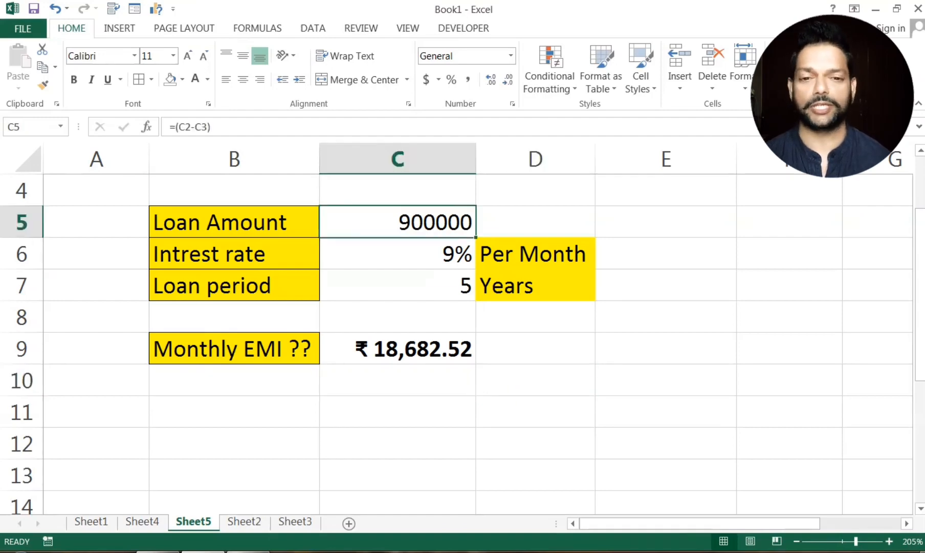
type("100000")
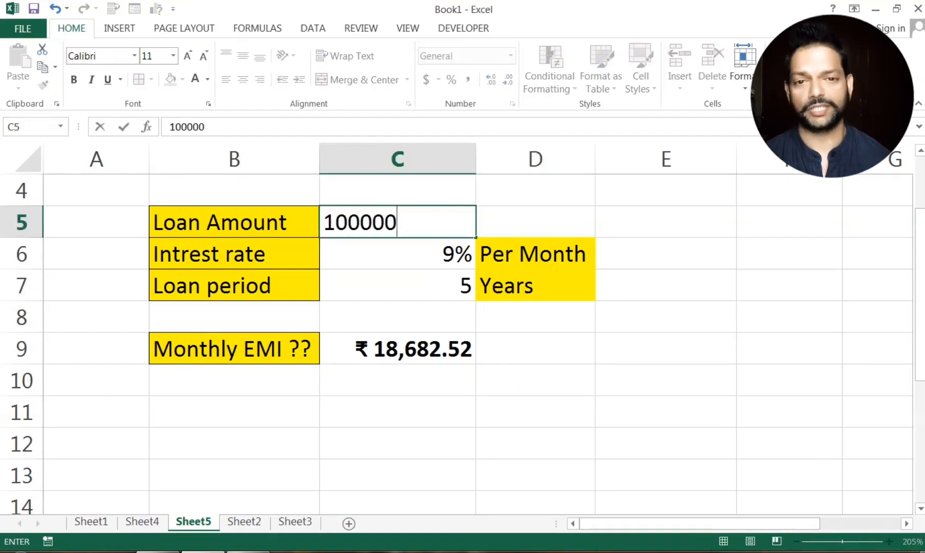
key("Return")
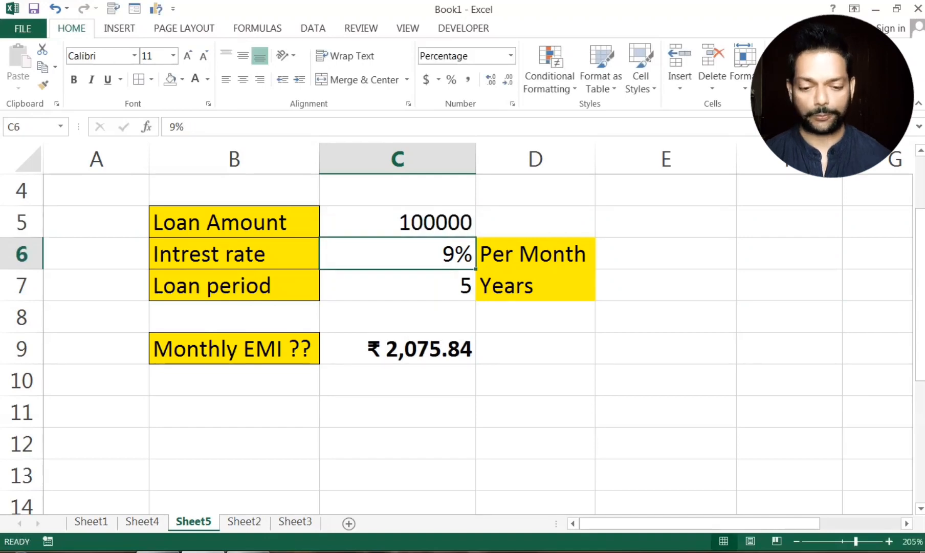
left_click(677, 349)
left_click(440, 348)
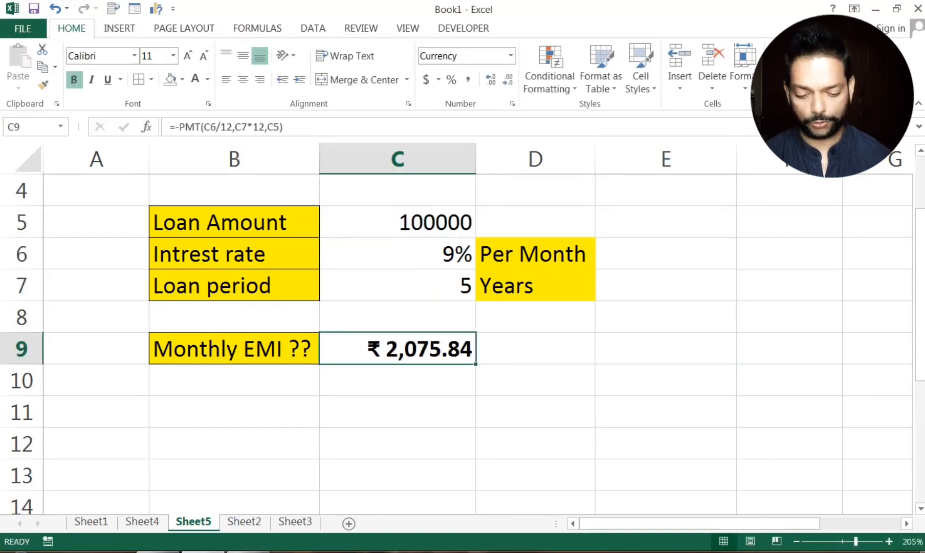
left_click(676, 349)
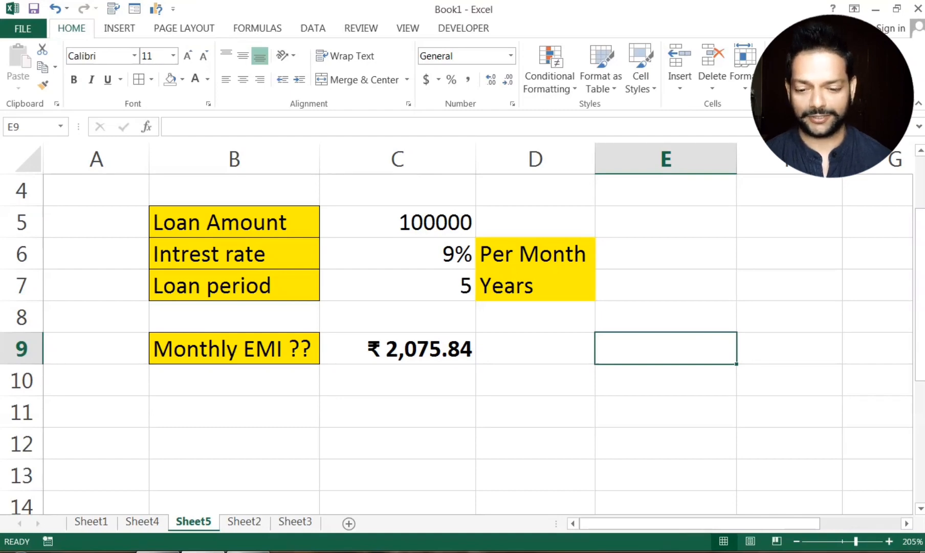
Step: Enter the monthly EMI in cell E9 as the whole number 2075
type("2075.84")
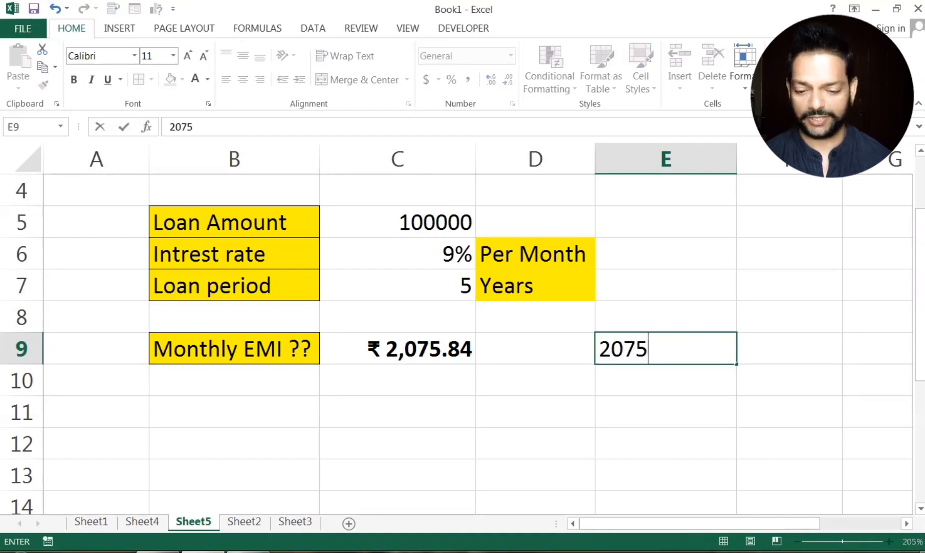
key("Return")
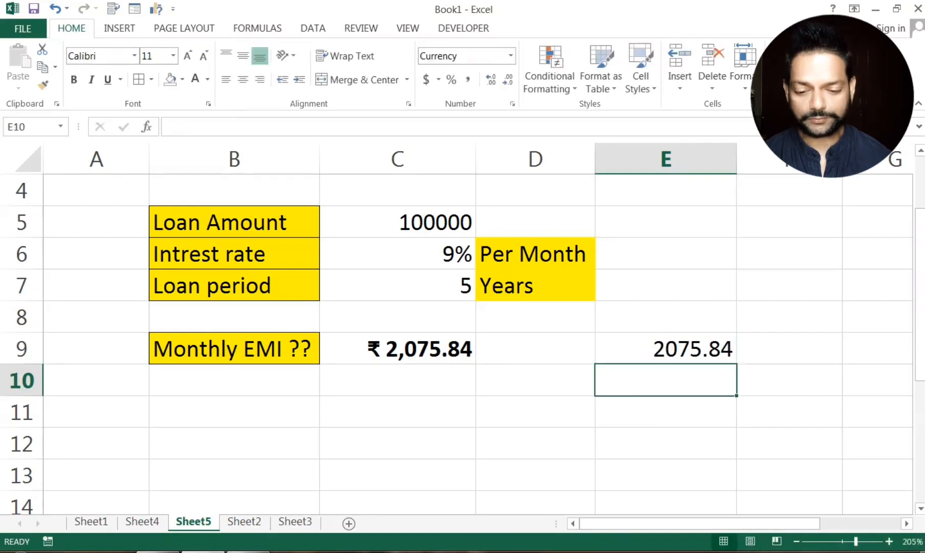
left_click(665, 348)
type("2075")
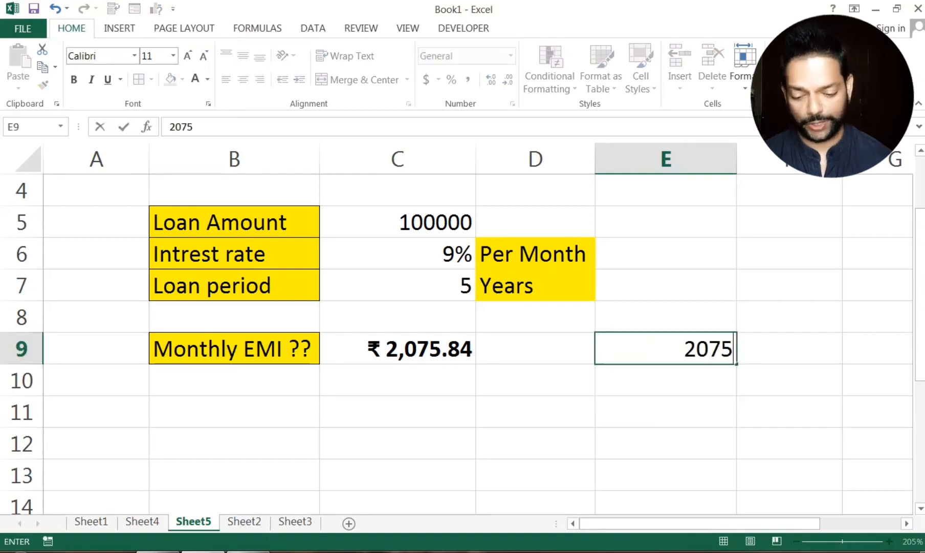
key("Return")
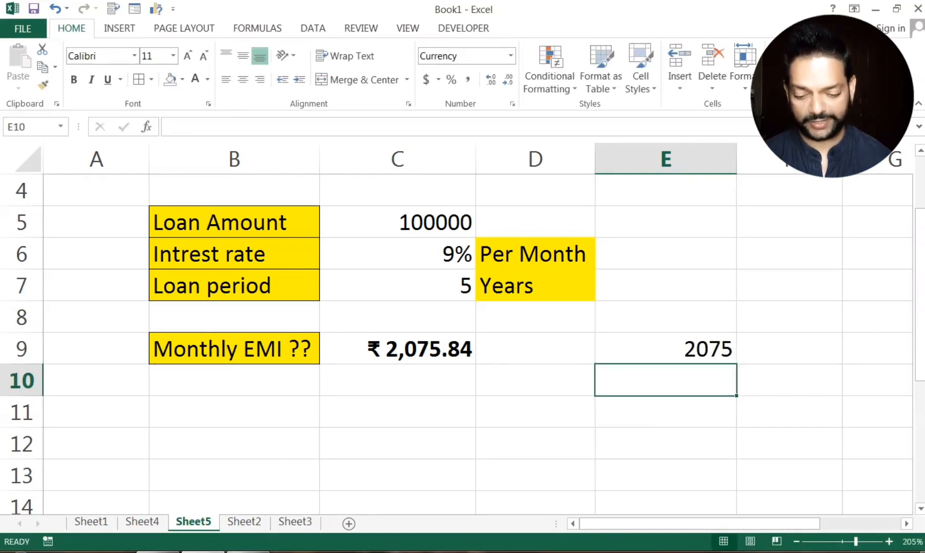
Step: Multiply the EMI in E9 by 52 in cell F9 with the formula =E9*52
left_click(666, 348)
left_click(775, 348)
type("=")
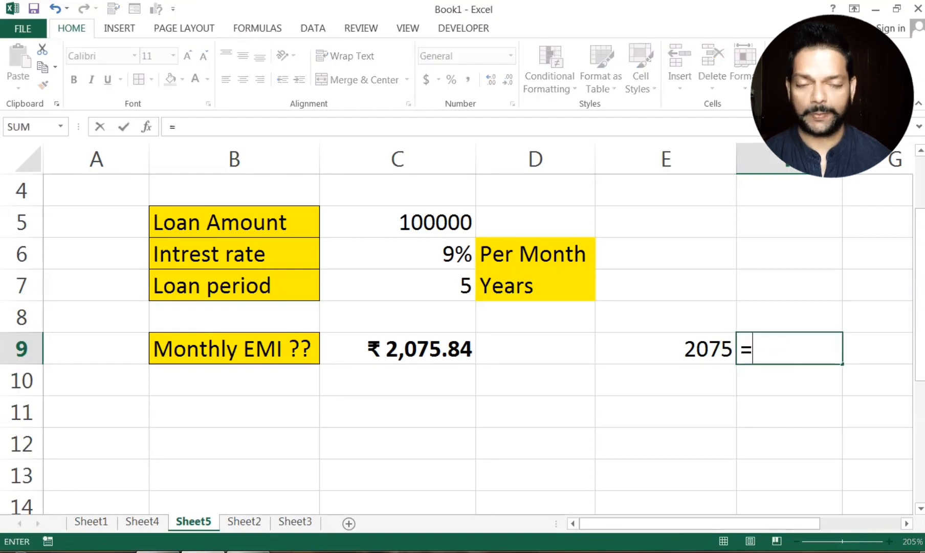
left_click(665, 348)
type("*")
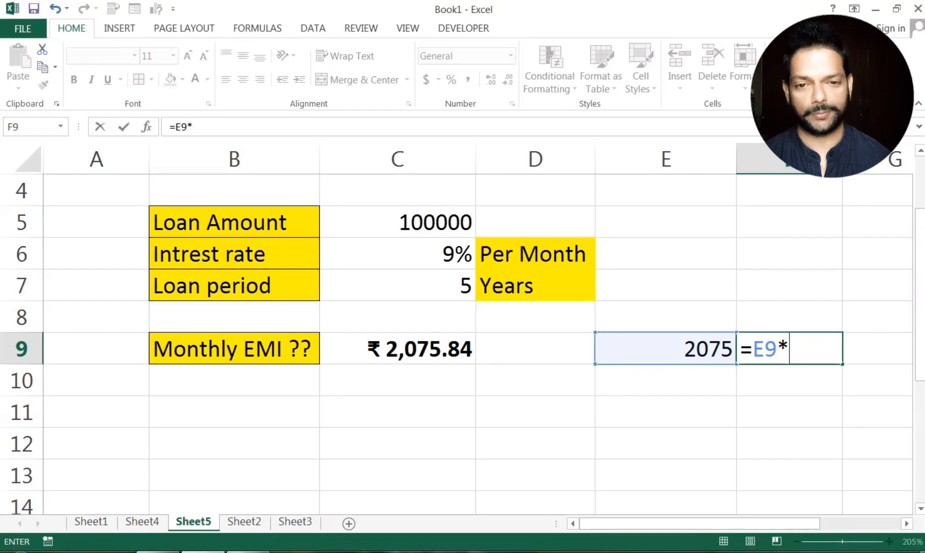
type("52)")
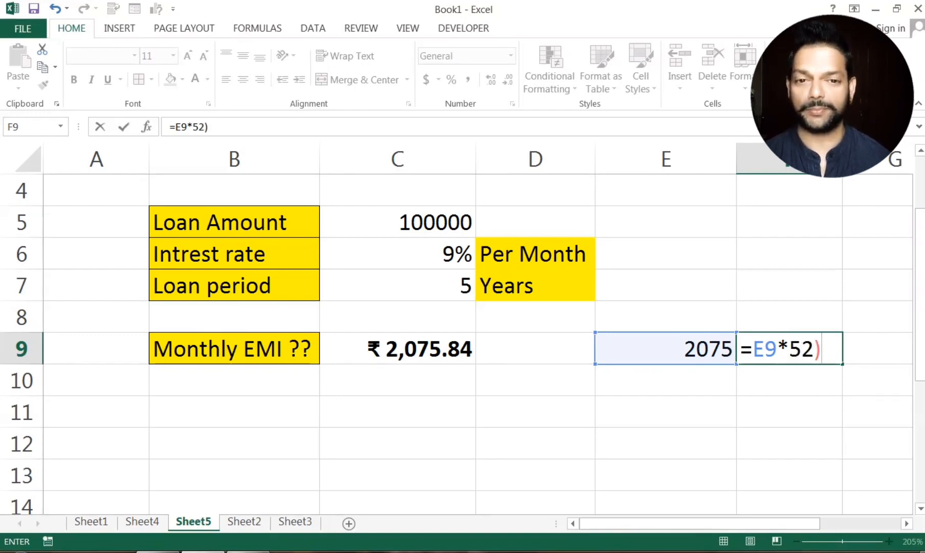
key("BackSpace")
key("Return")
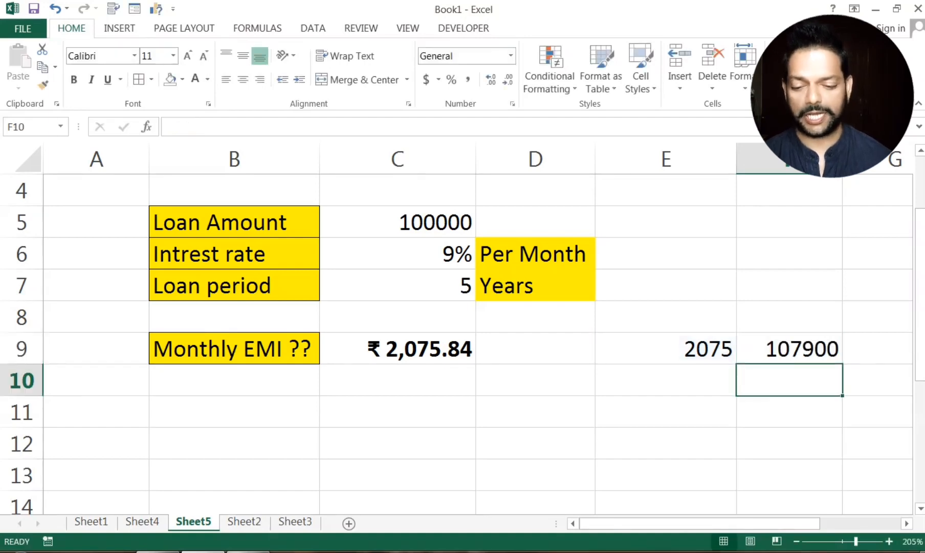
Step: Change the multiplier in the F9 formula to 60 so it reads =E9*60
left_click(666, 348)
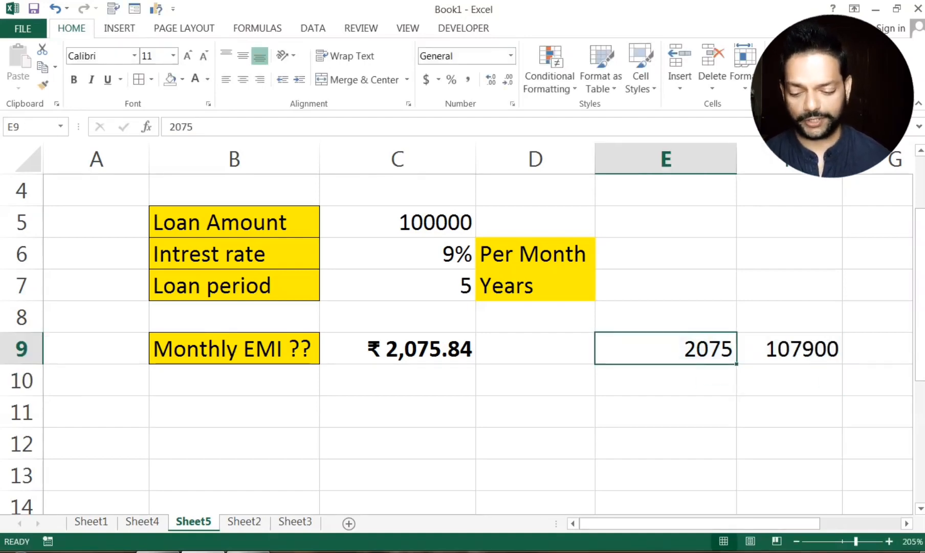
left_click(789, 348)
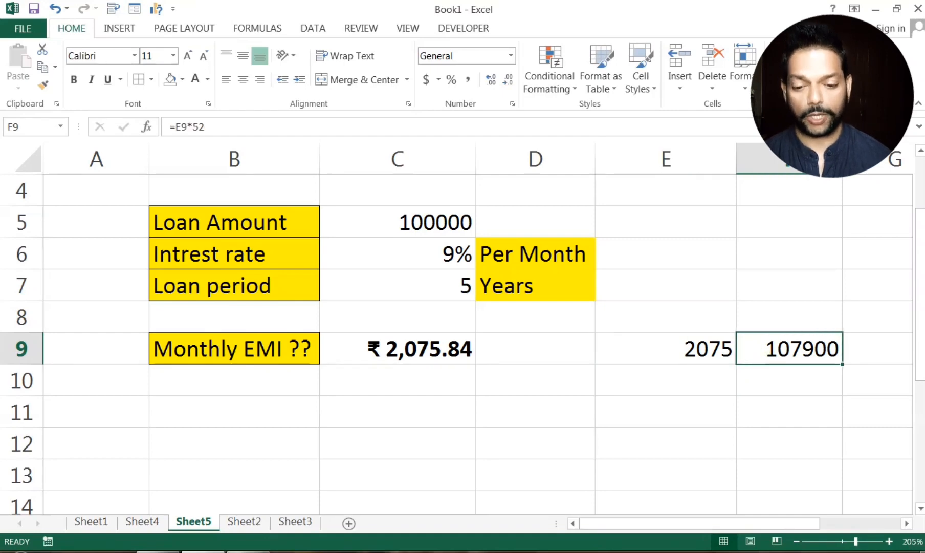
left_click(196, 127)
double_click(199, 126)
type("60")
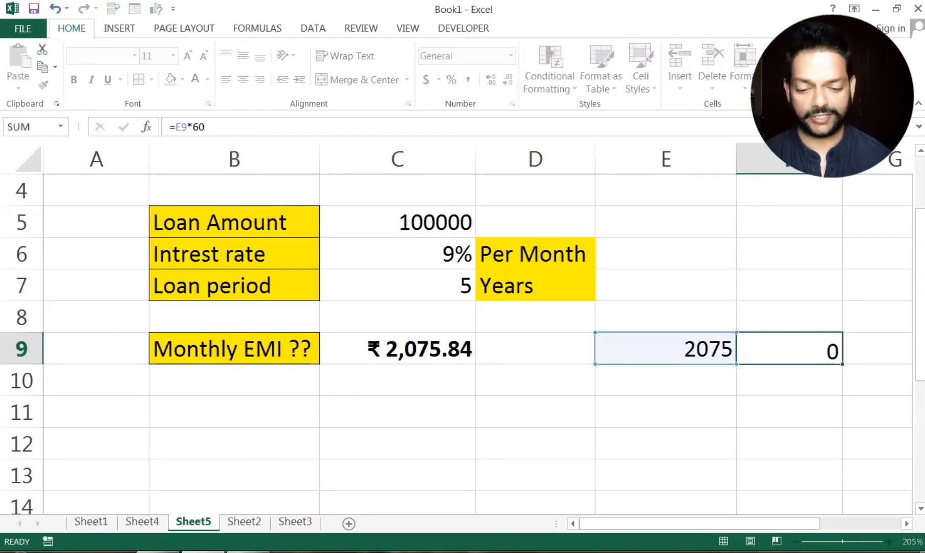
key("Return")
left_click(790, 349)
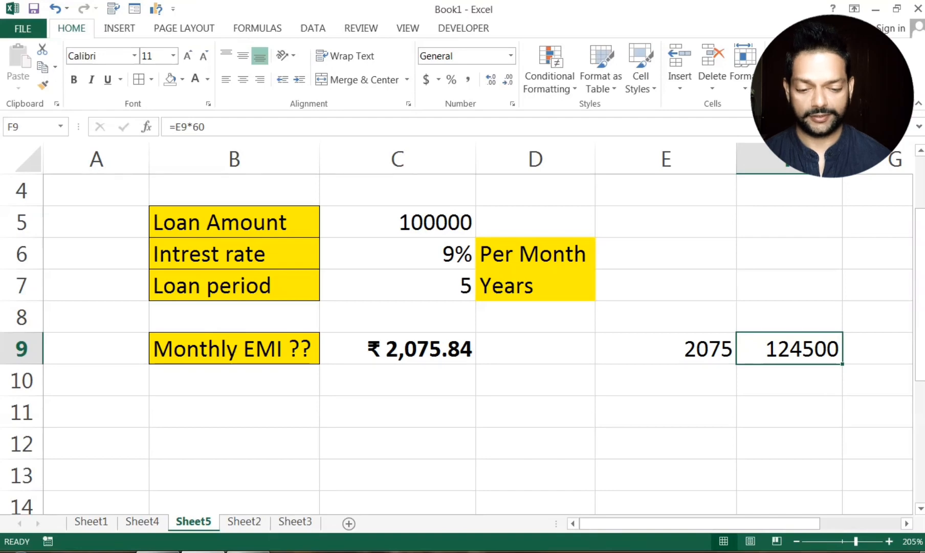
Step: Enter 12 in cell F5 and the label "months" beside it in G5
left_click(789, 222)
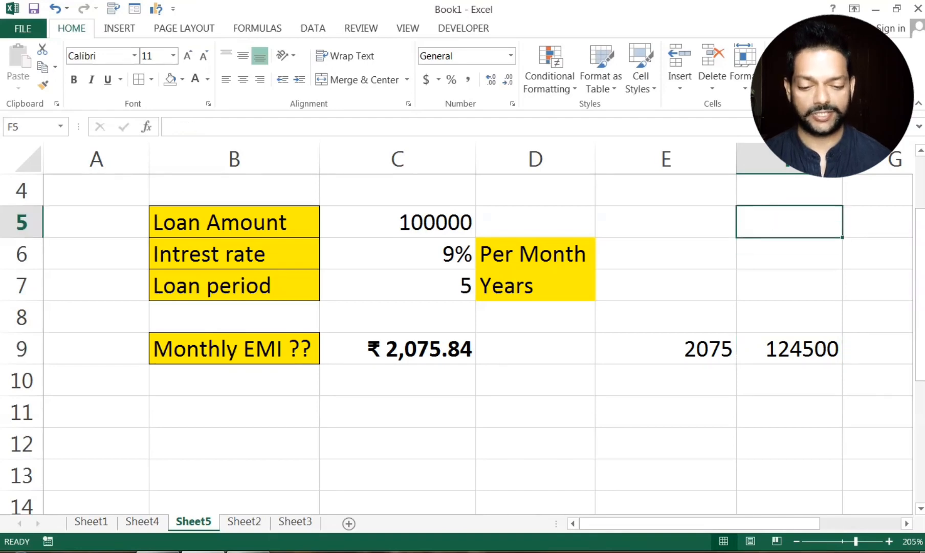
type("12")
key("Tab")
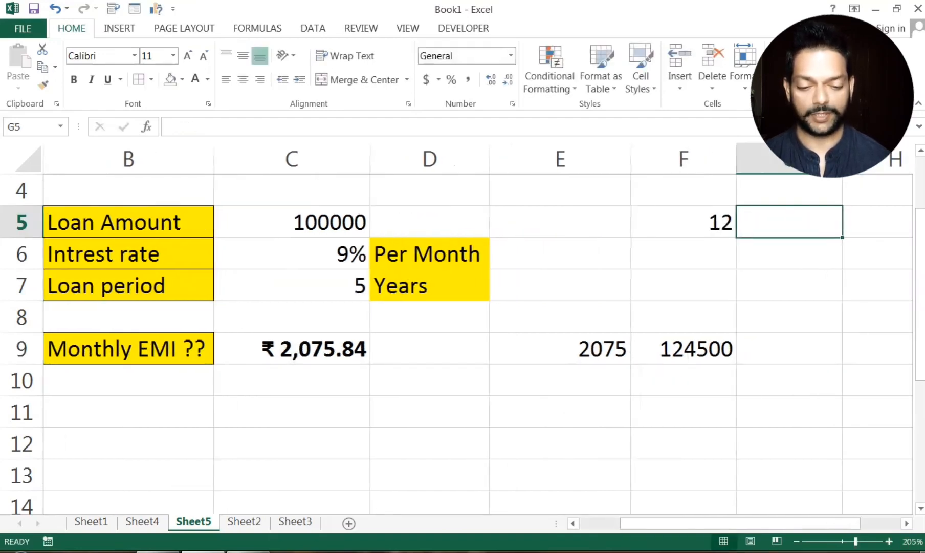
key("Left")
key("Up")
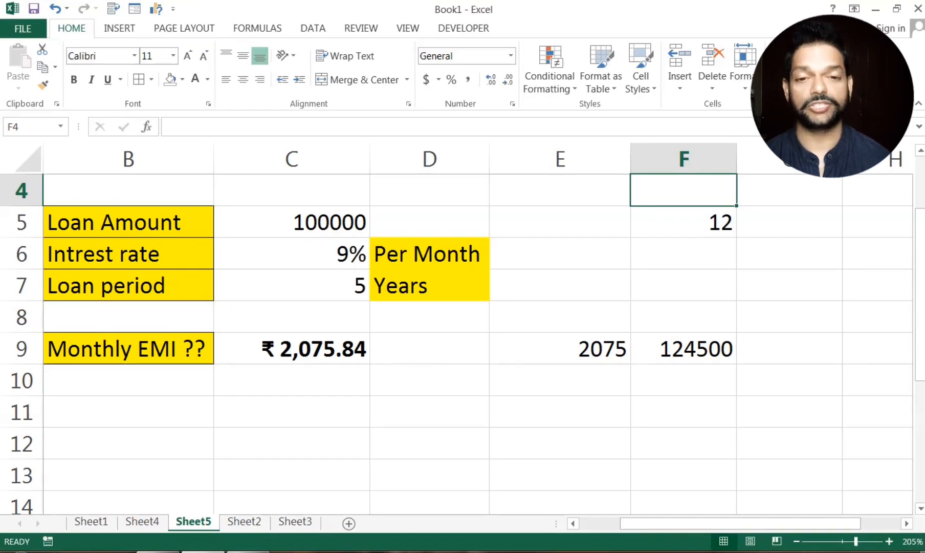
key("Down")
key("Right")
type("mo")
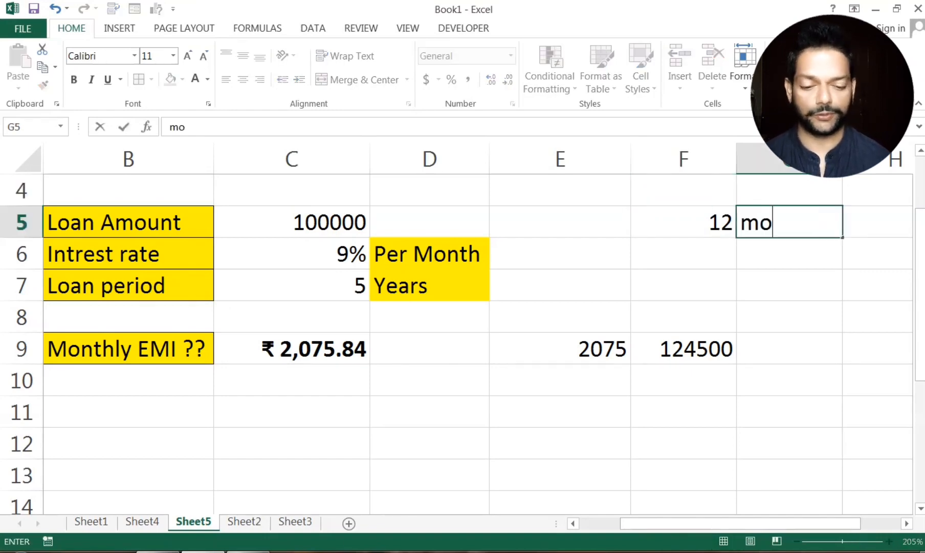
type("nths")
key("Return")
Step: Enter 5 in cell F6 and the label "years" beside it in G6
key("Left")
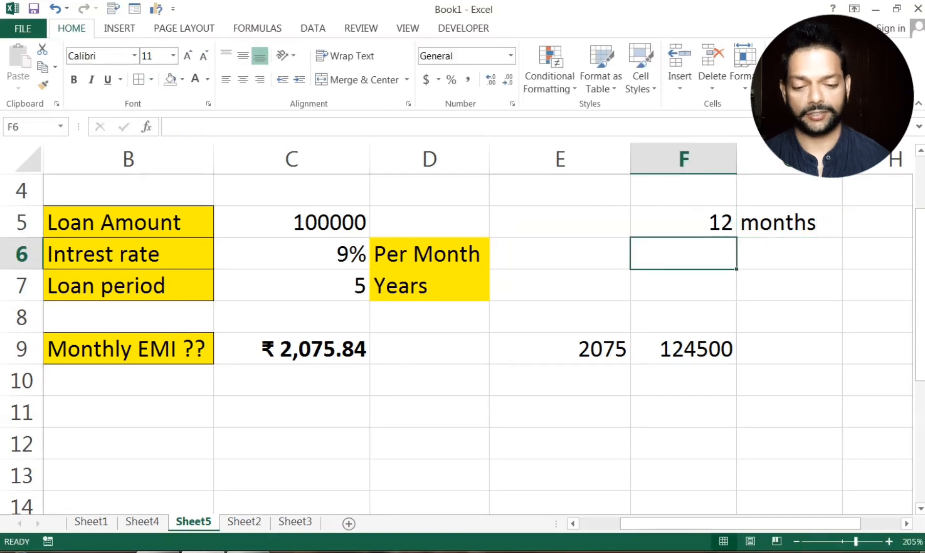
type("5")
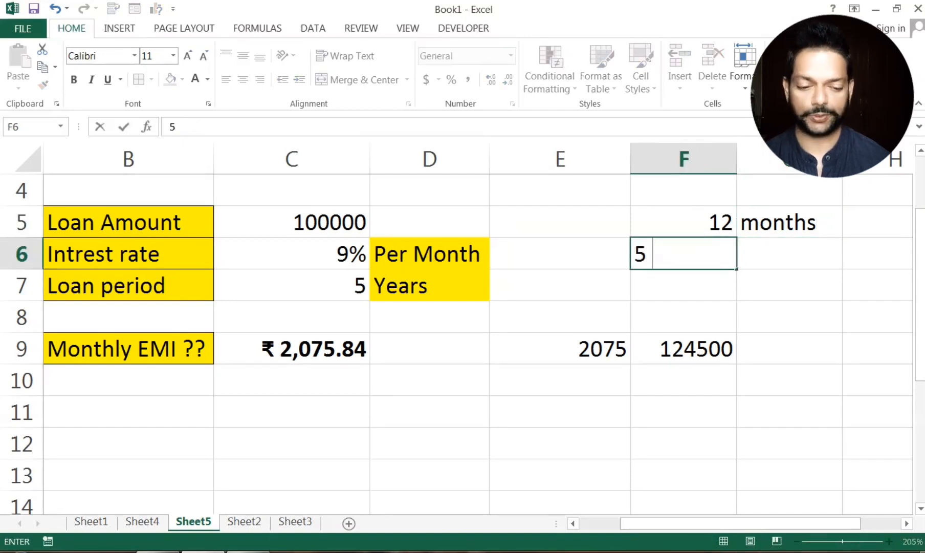
key("Right")
type("years")
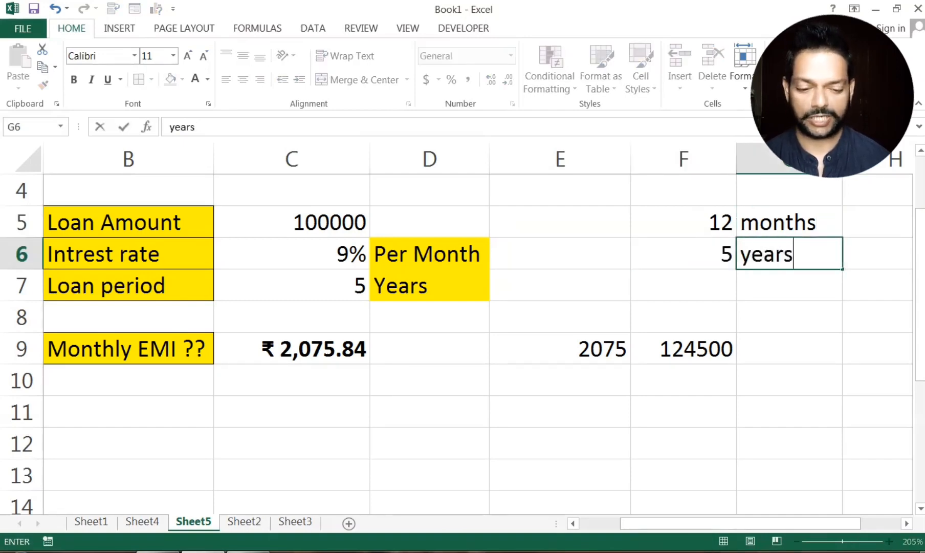
key("Left")
Step: Calculate the total number of installments in cell E5 with the formula =F5*F6
key("Left")
key("Up")
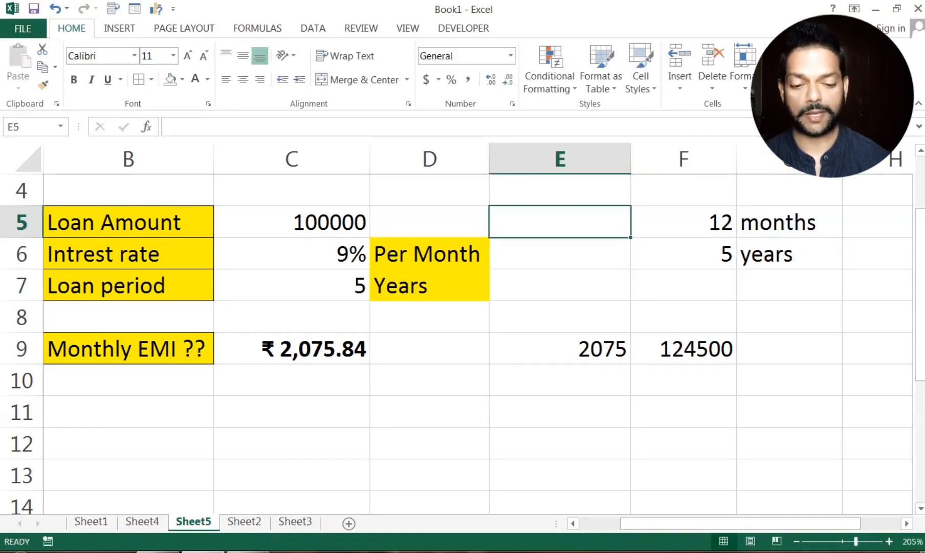
type("=")
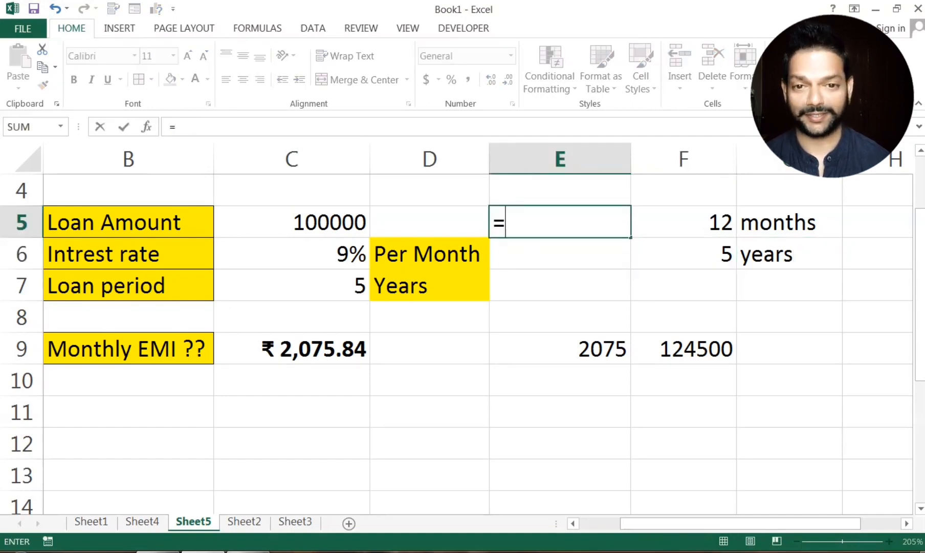
key("Right")
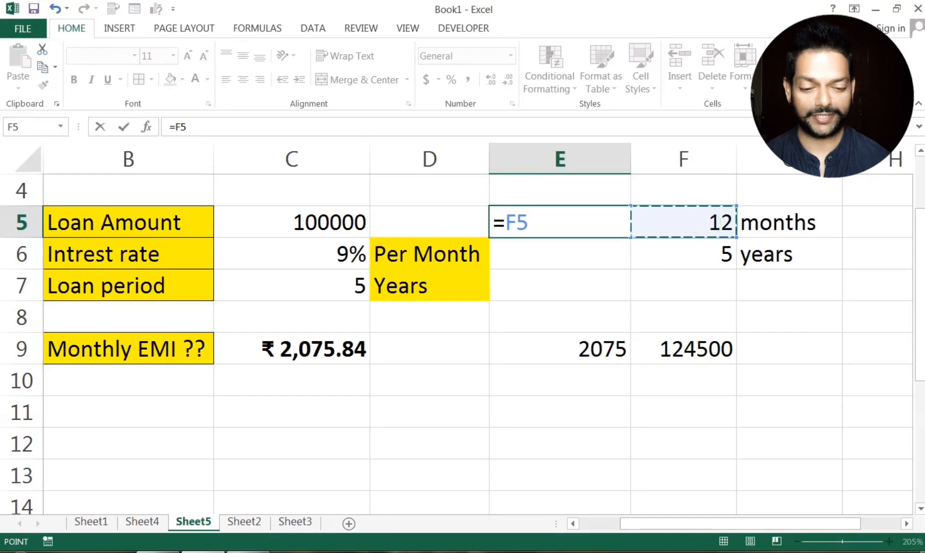
type("*")
key("Right")
key("Down")
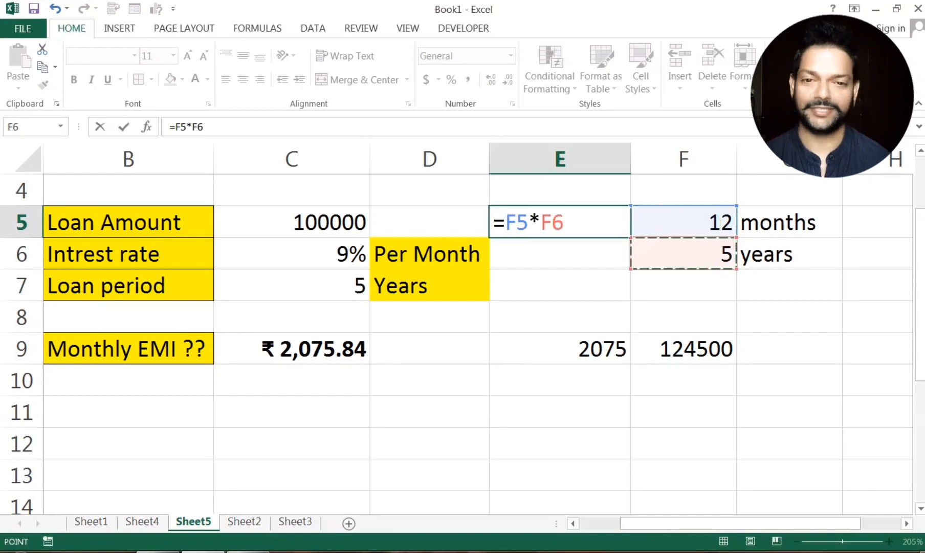
key("Return")
left_click(559, 222)
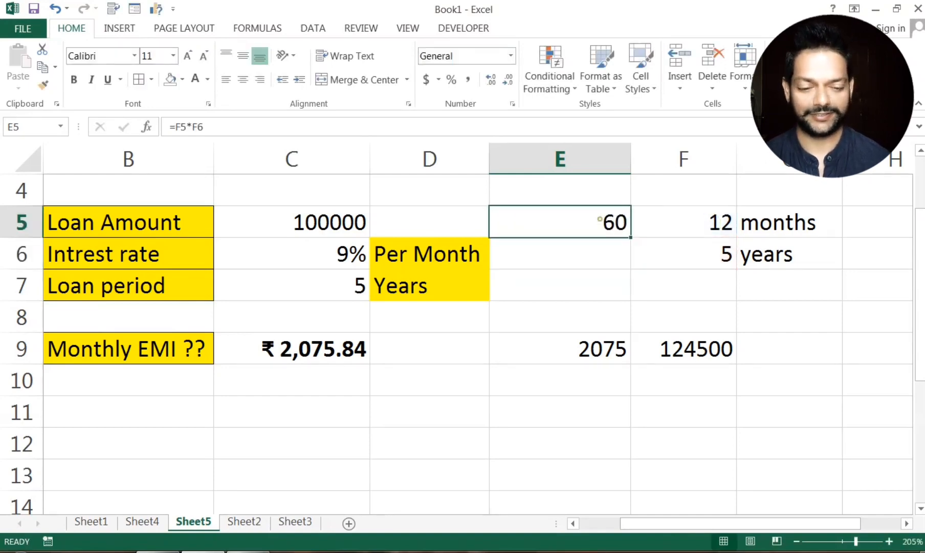
left_click(704, 340)
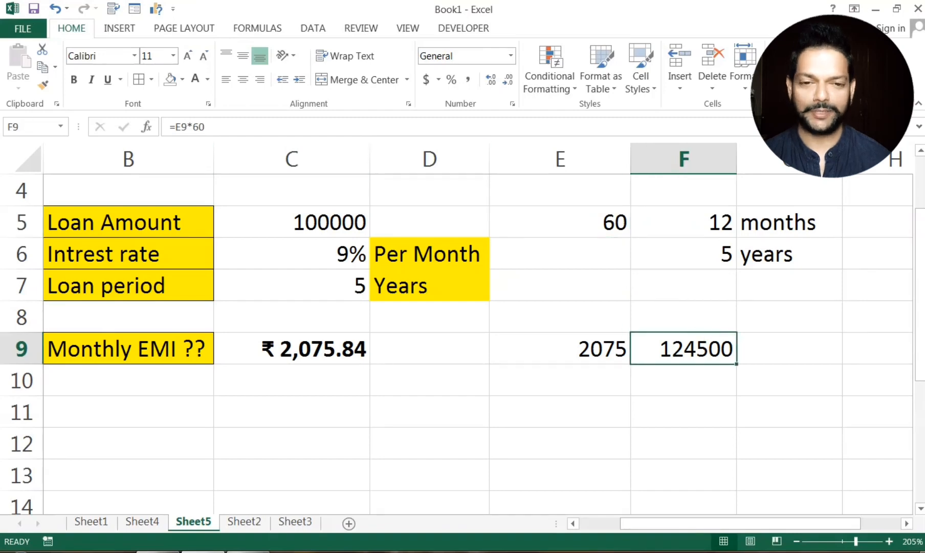
Step: Clear the contents of cells D4:G10, including the unit labels and the scratch calculations
left_click(292, 381)
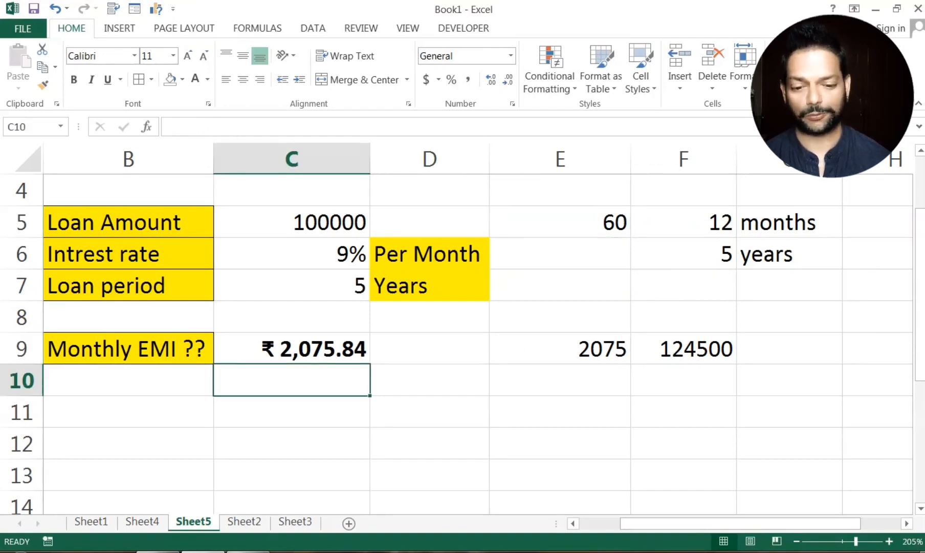
left_click_drag(430, 190, 818, 381)
key("Delete")
left_click(432, 412)
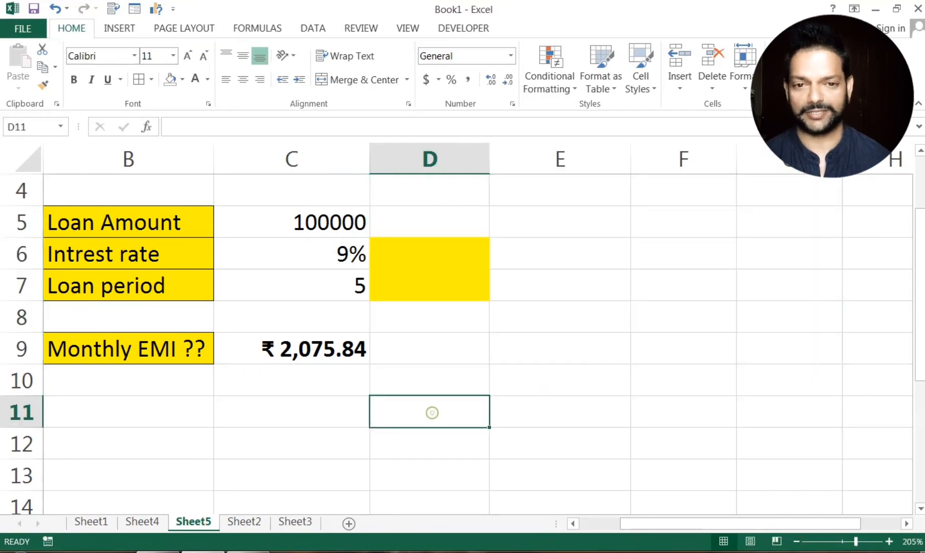
Step: Review the loan amount in C5 and the PMT formula behind the monthly EMI in C9
left_click_drag(739, 523, 699, 523)
scroll(478, 344, "up", 1)
left_click(451, 225)
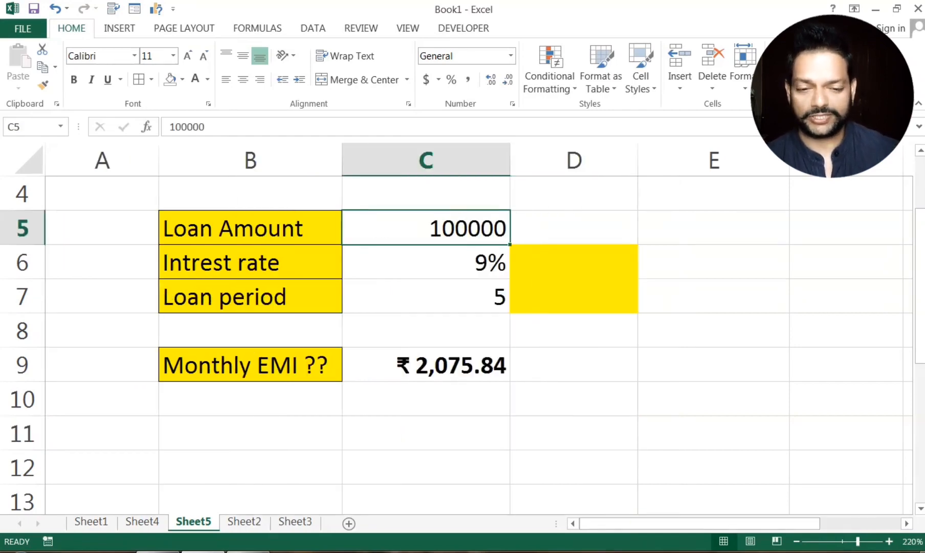
left_click(457, 363)
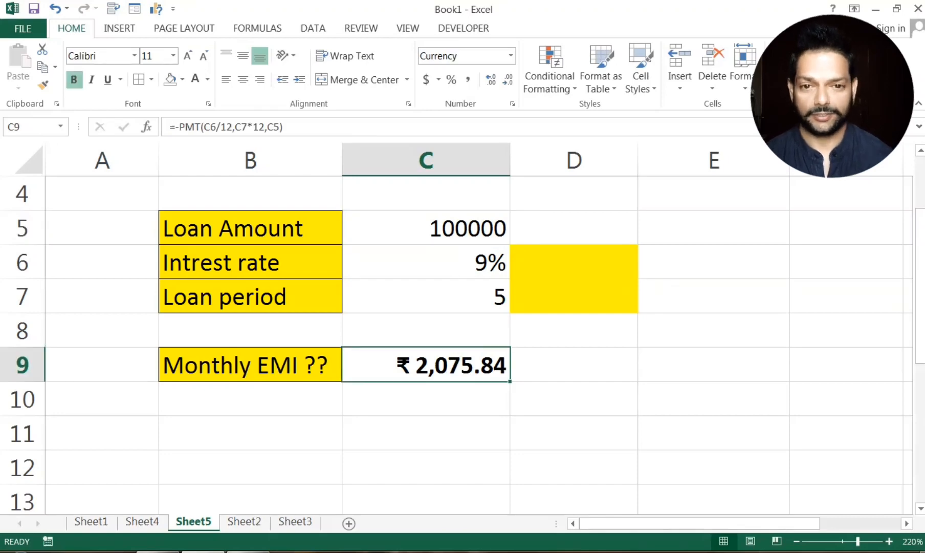
left_click(427, 396)
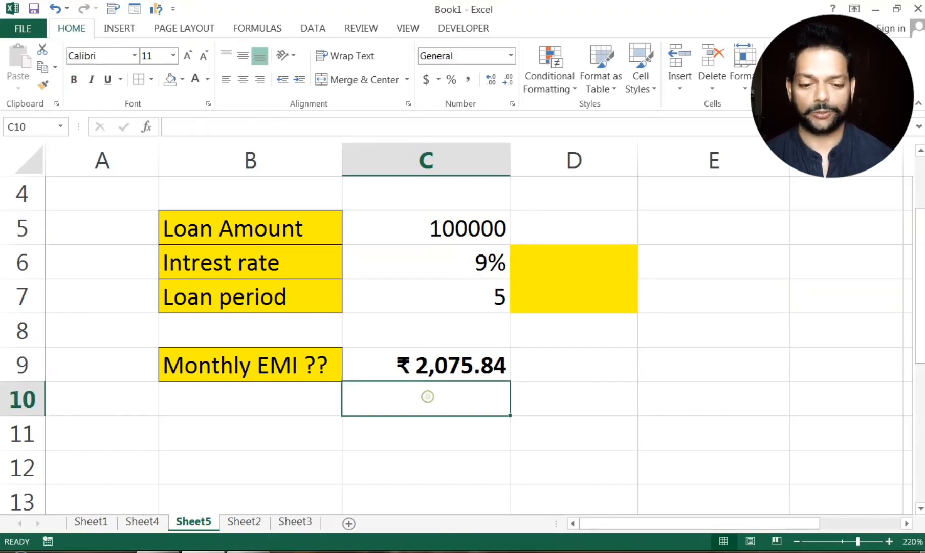
Step: Enter 2000 in cell D9 beside the monthly EMI as an example amount, and clear it again
left_click(549, 363)
type("2000")
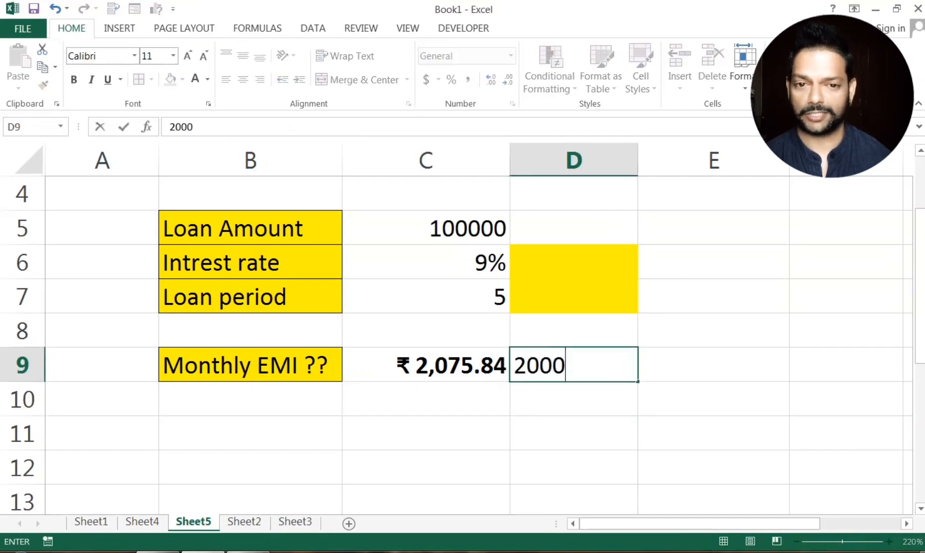
key("Return")
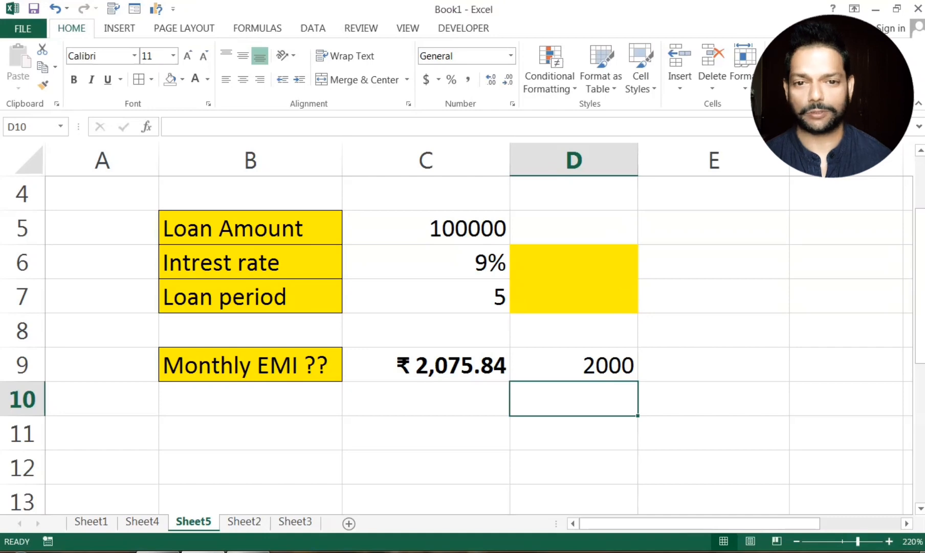
left_click(574, 363)
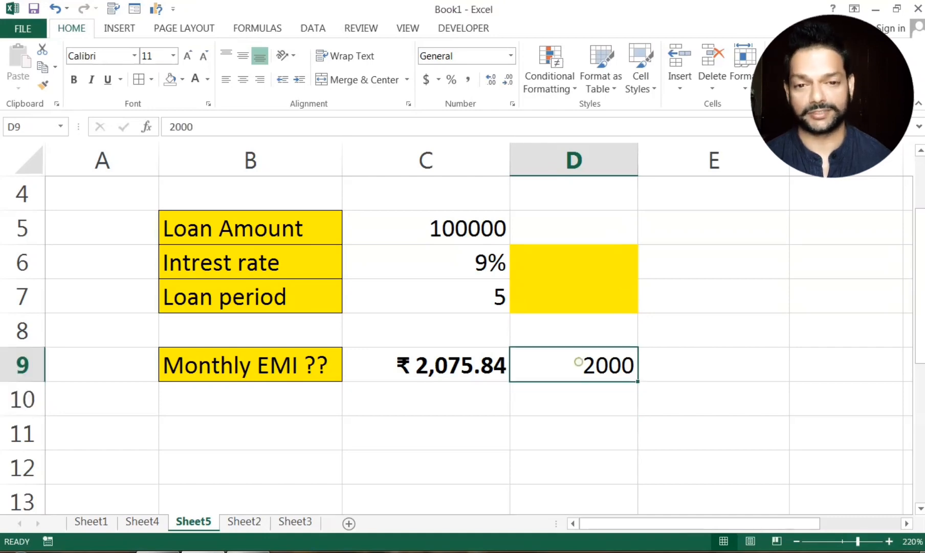
key("Delete")
left_click(612, 450)
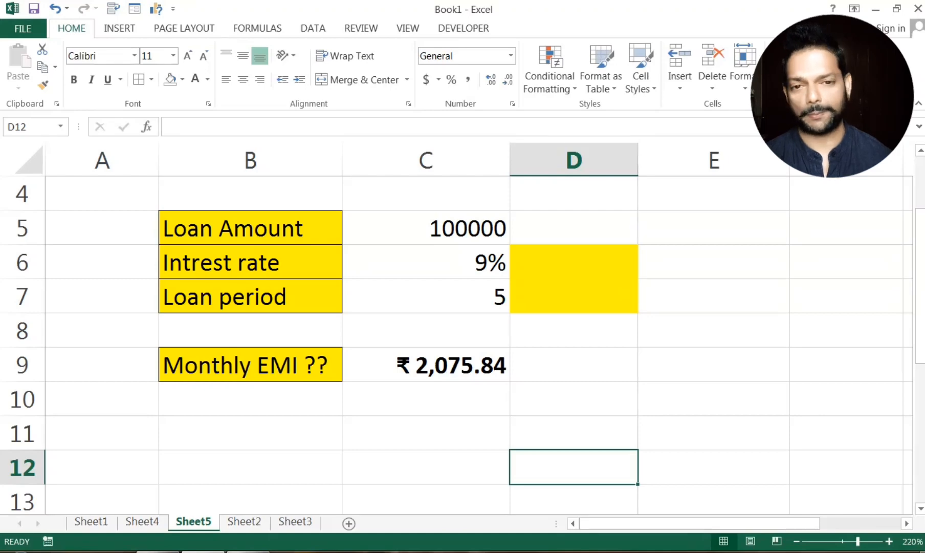
Step: Label cell B8 "Down payment" in the loan table
left_click(215, 330)
type("Down")
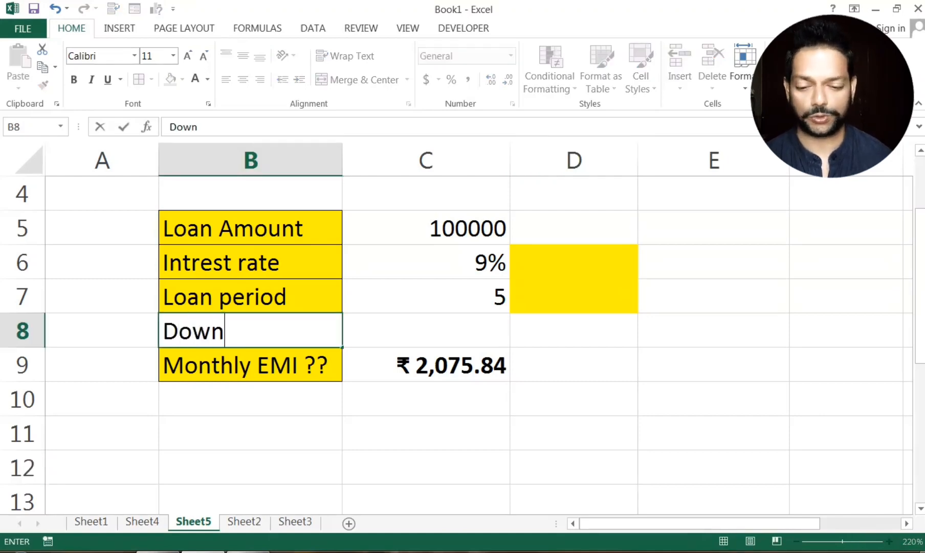
type("payment")
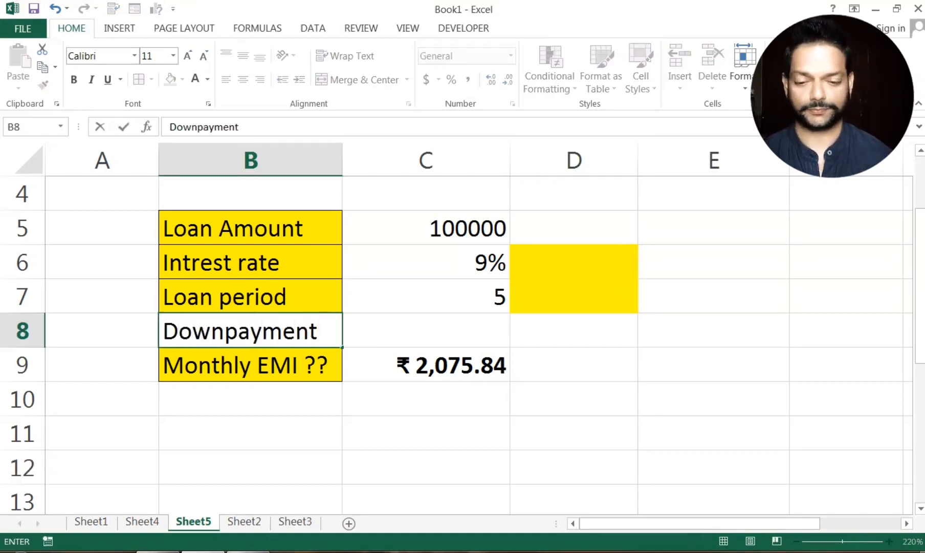
left_click(229, 330)
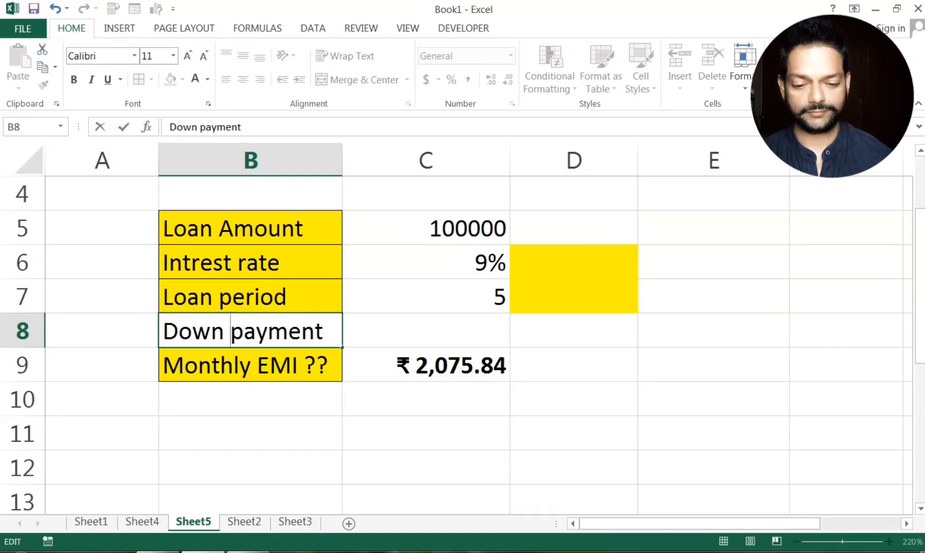
left_click(573, 364)
Step: Enter "??" as a placeholder for the down payment in cell C8, and clear it again
left_click(458, 330)
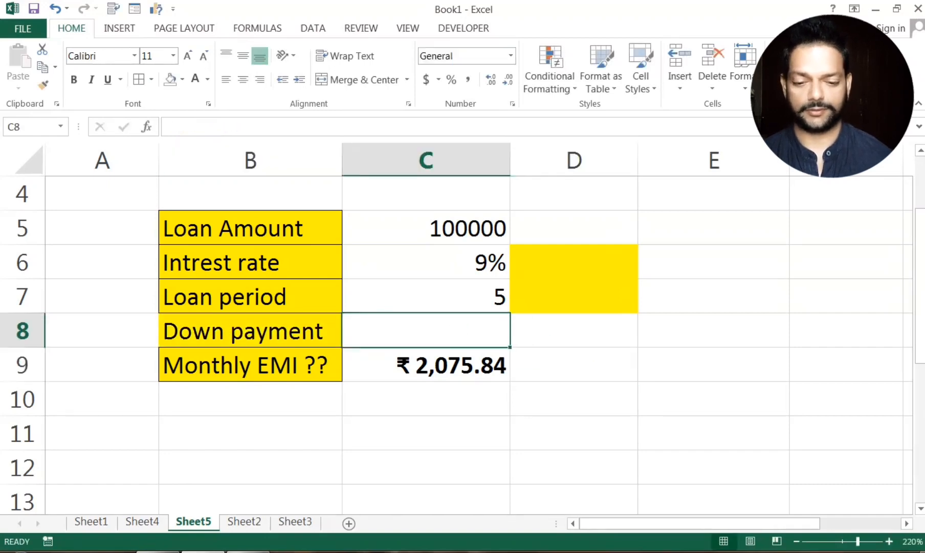
type("??\\")
key("Return")
key("Up")
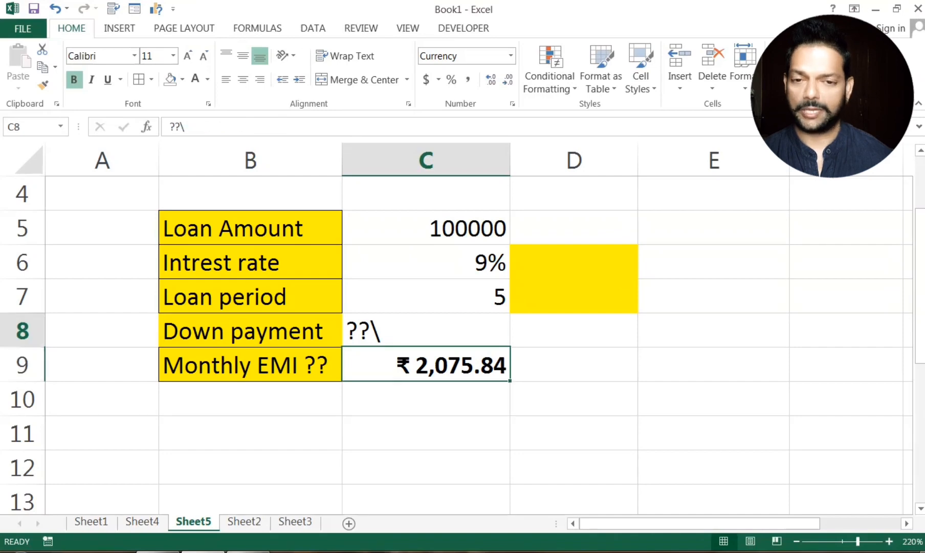
type("??")
key("Return")
left_click(465, 330)
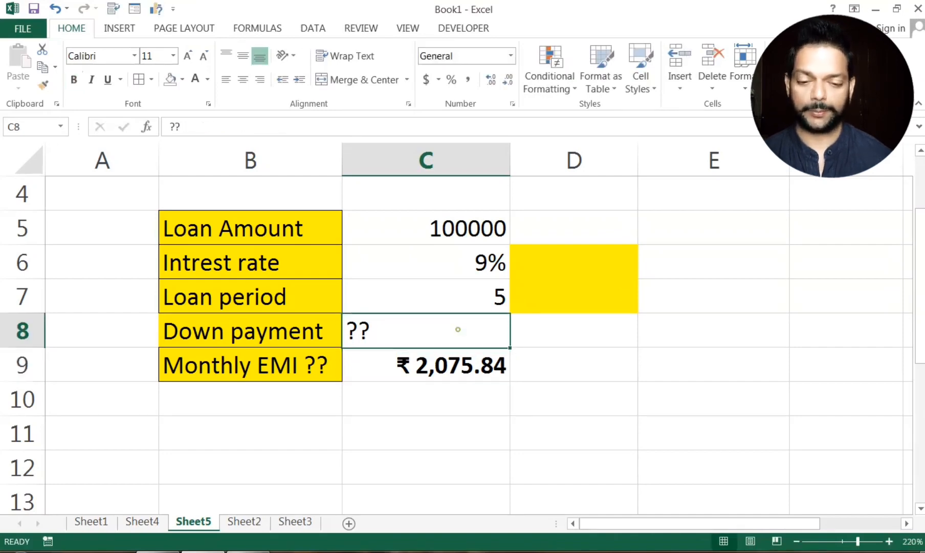
key("Delete")
left_click(594, 351)
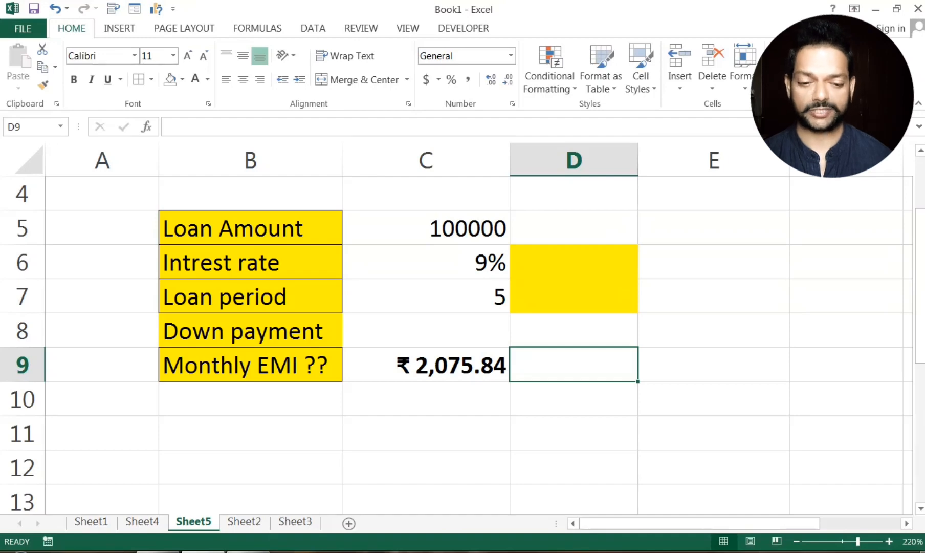
Step: Enter 5000 as the down payment in cell C8
left_click(459, 342)
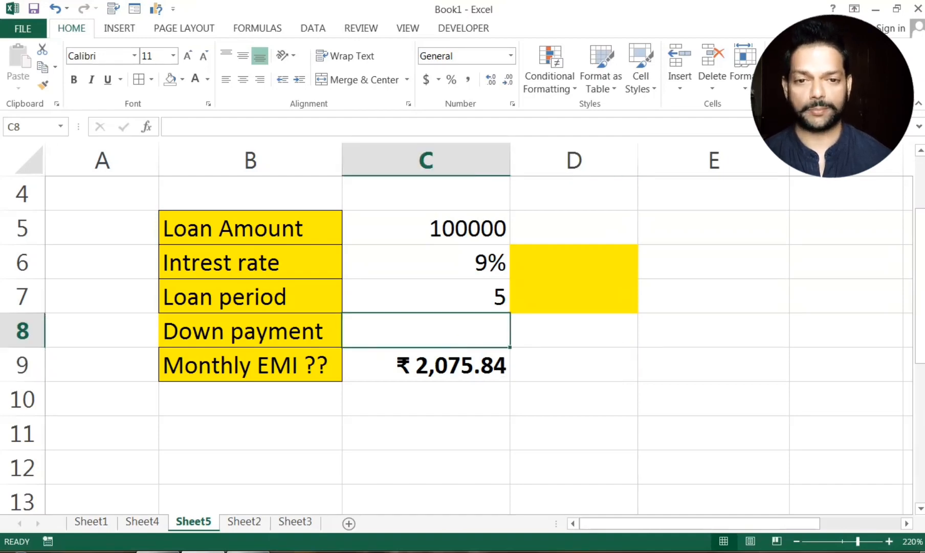
type("5000")
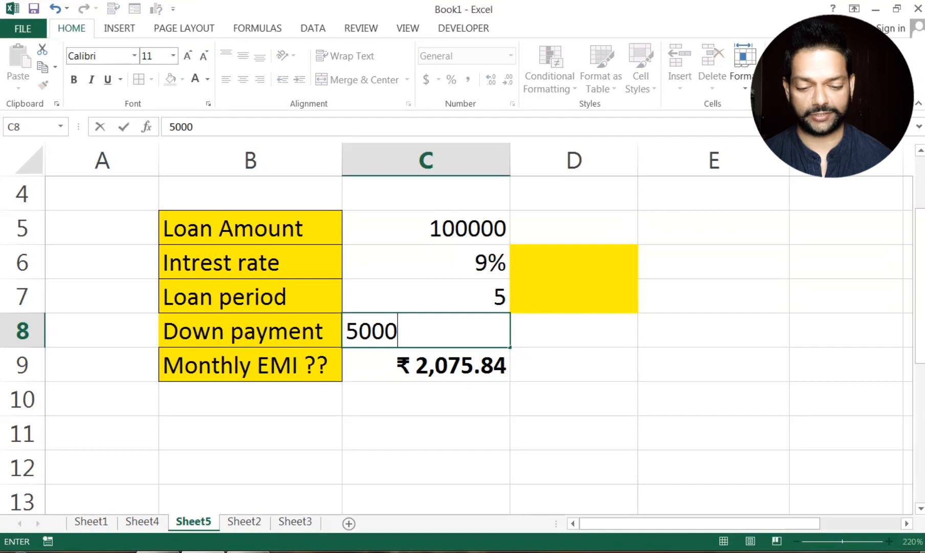
key("Return")
left_click(622, 412)
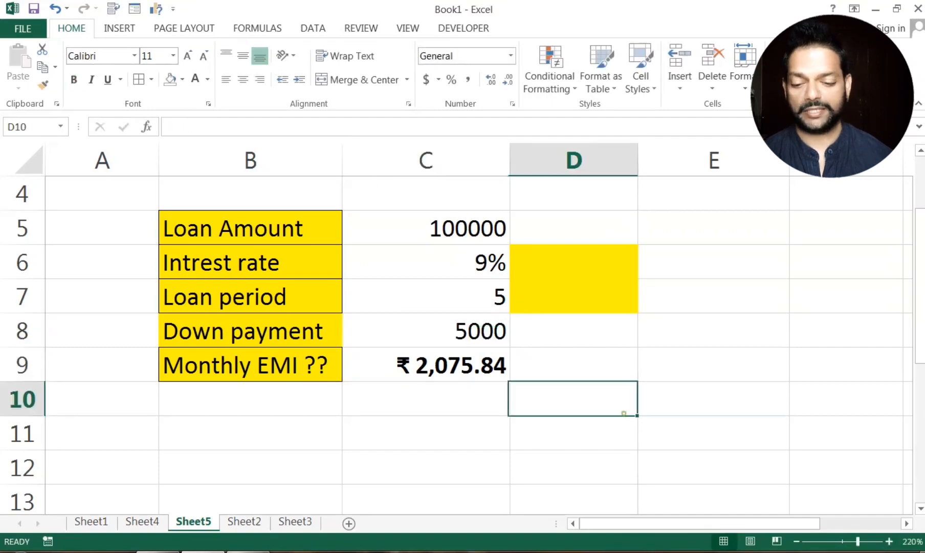
Step: Try Goal Seek on the monthly EMI in C9 with target value 1500 by changing the down payment in C8, and discard the result
left_click(472, 361)
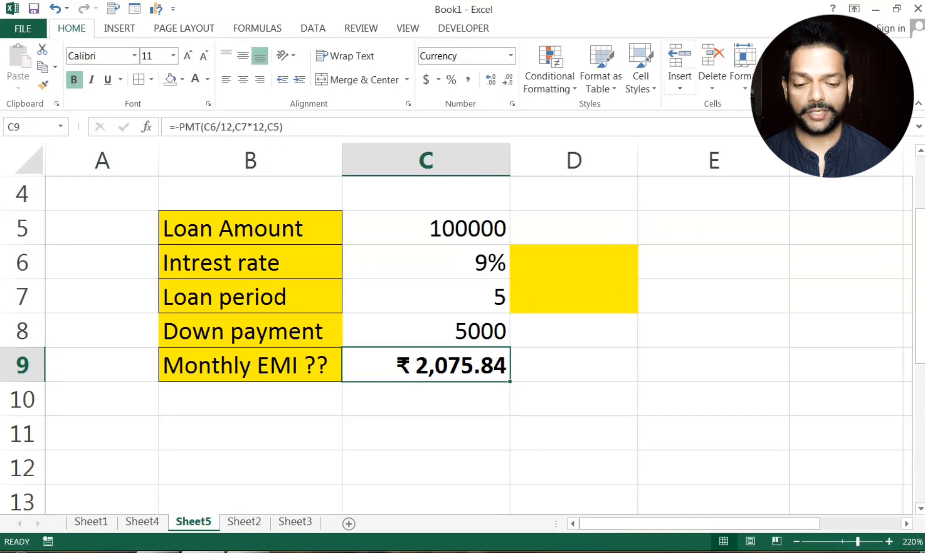
left_click(313, 28)
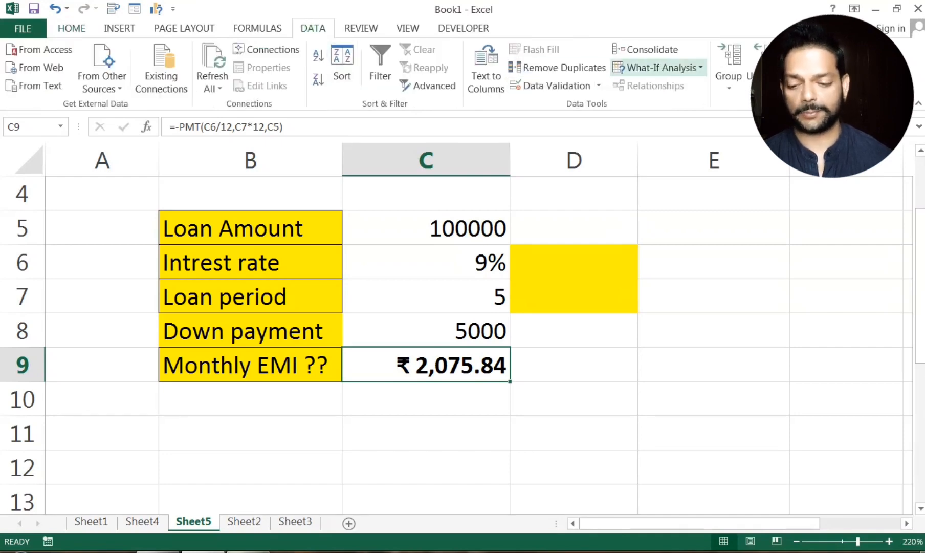
left_click(660, 67)
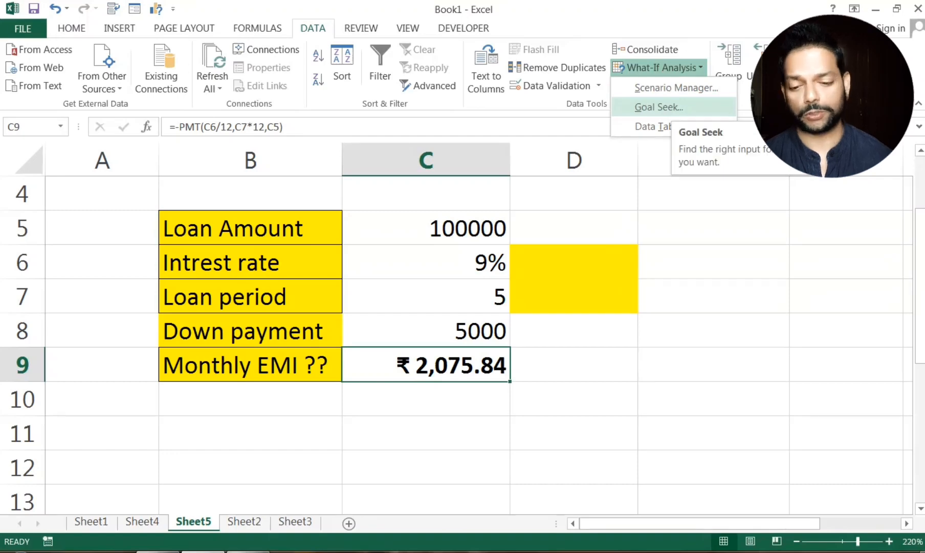
left_click(660, 107)
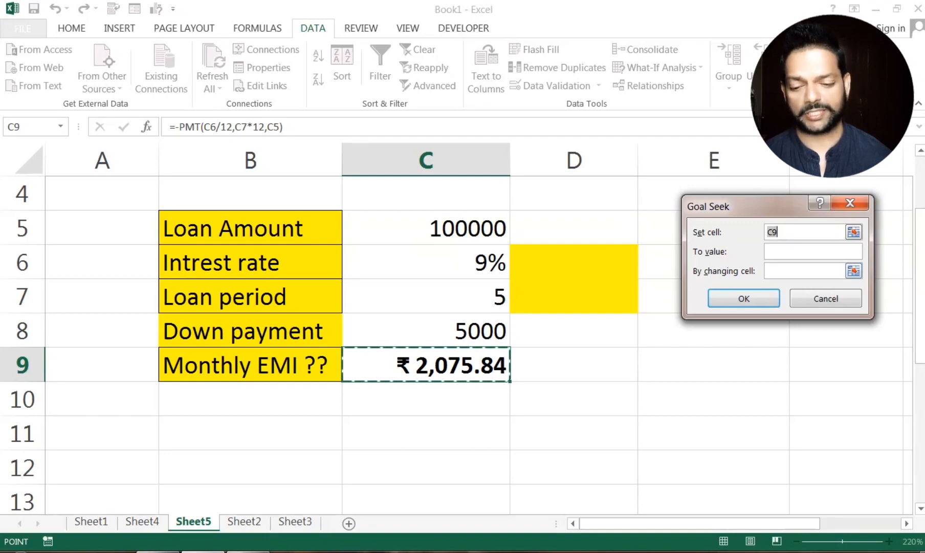
left_click(773, 247)
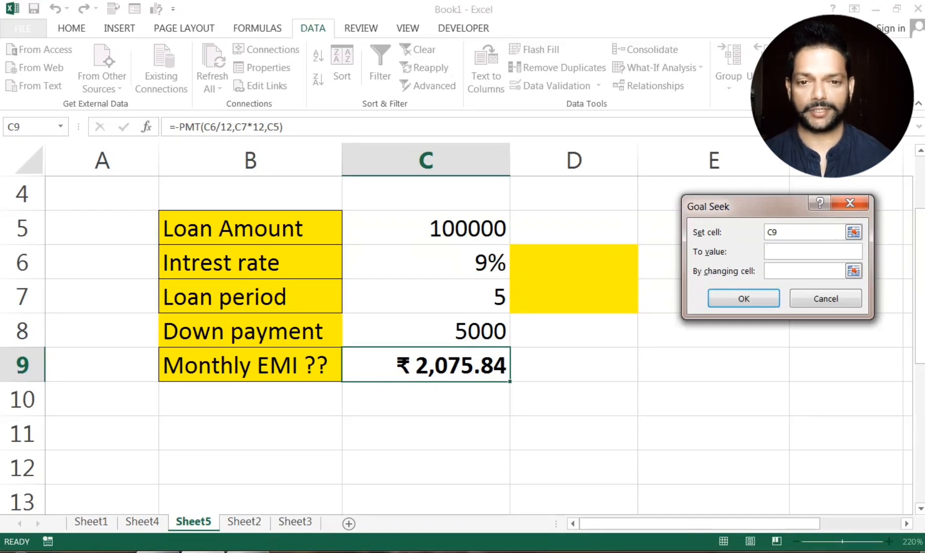
type("1500")
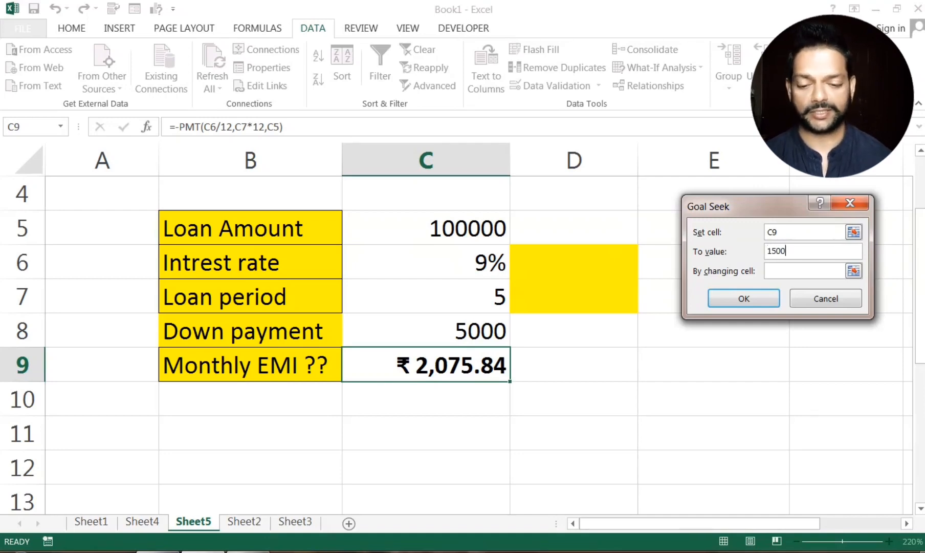
key("Tab")
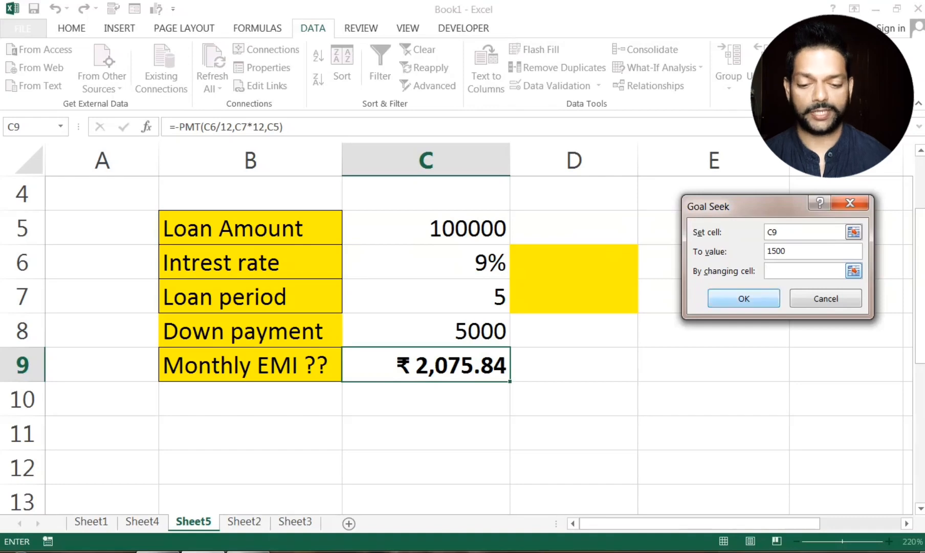
key("Up")
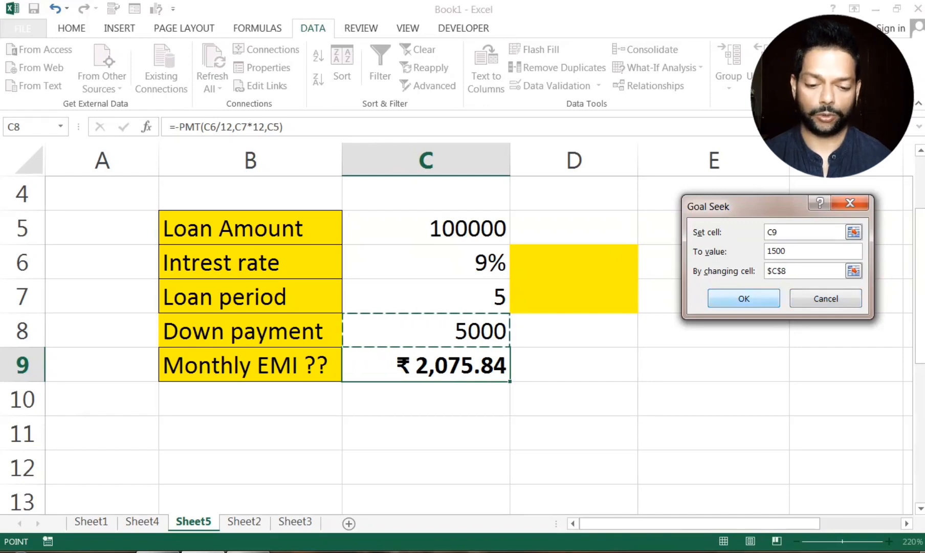
key("Return")
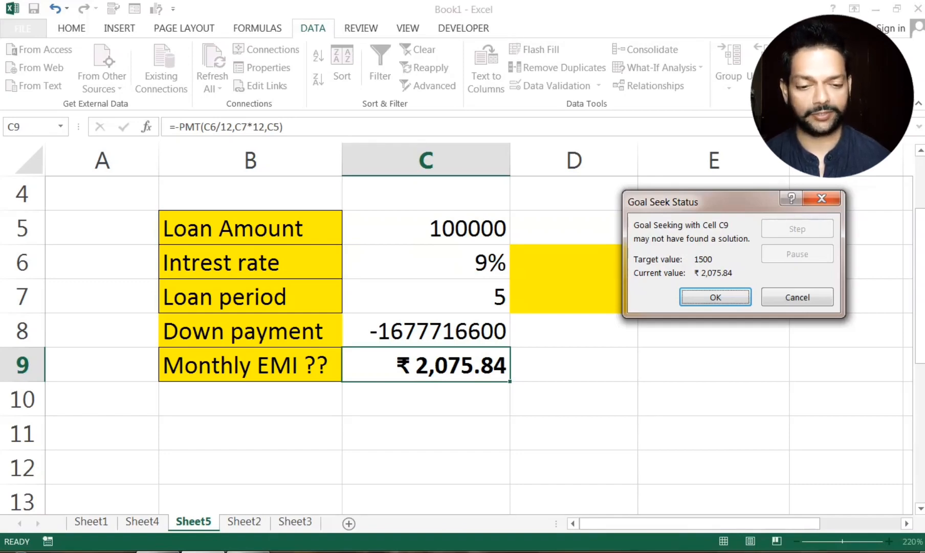
key("Tab")
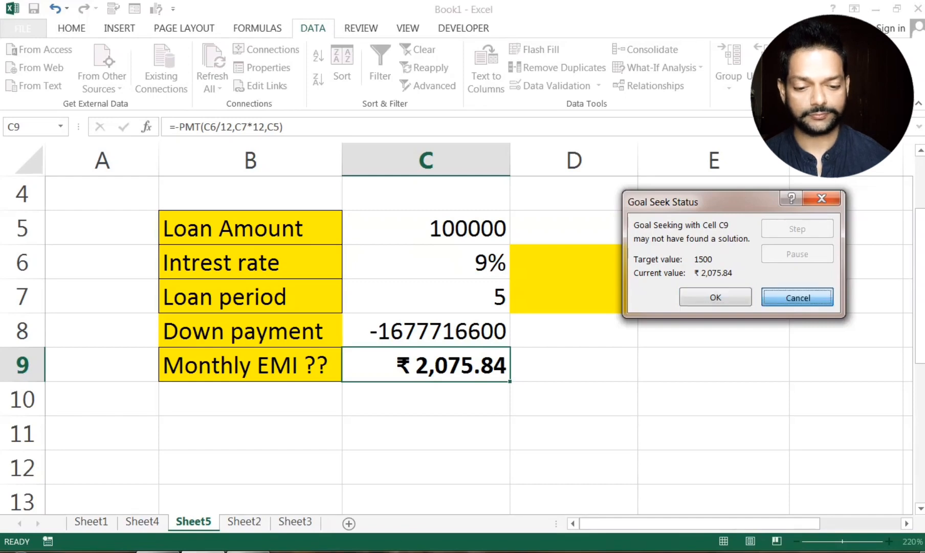
key("Return")
Step: Try Goal Seek again with set cell C9, target value 2000 and changing cell C8, and discard the result
key("Up")
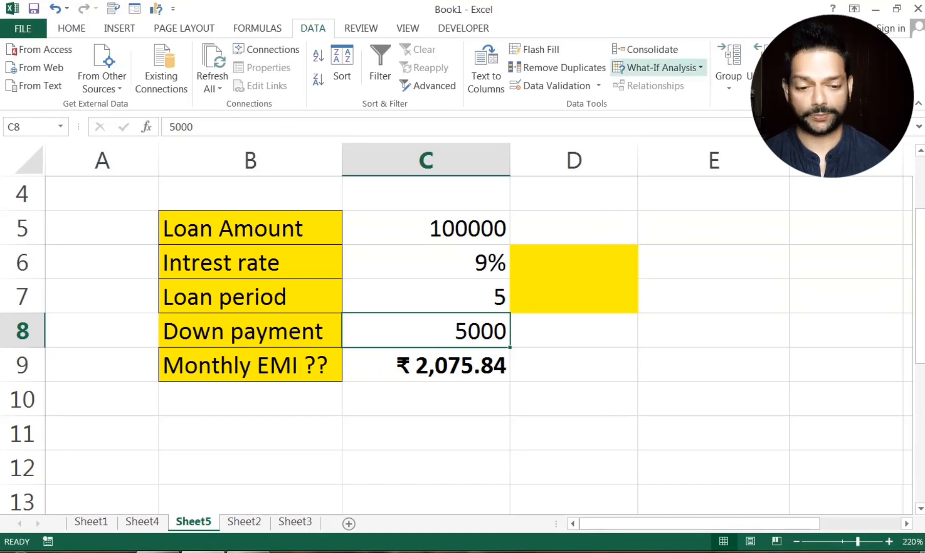
left_click(660, 67)
key("Return")
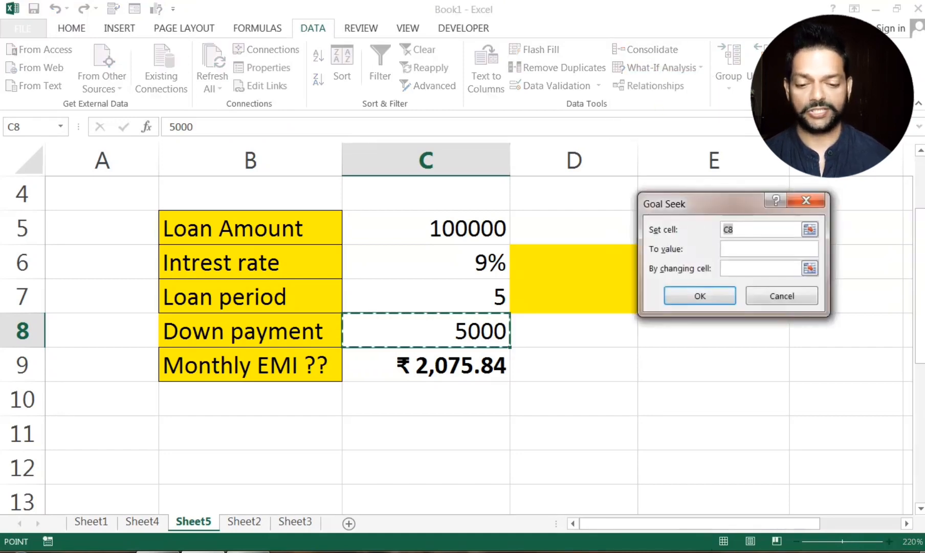
left_click_drag(681, 195, 722, 237)
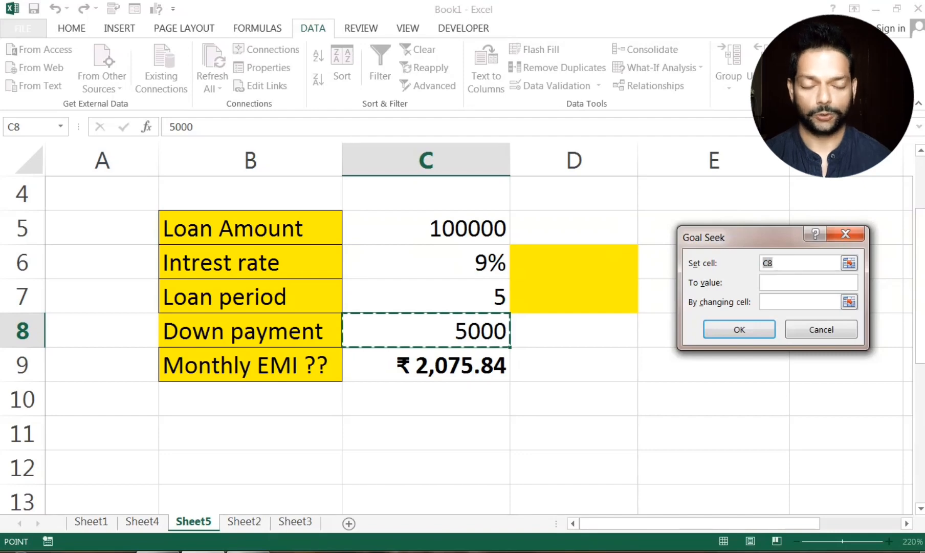
left_click(779, 262)
double_click(779, 261)
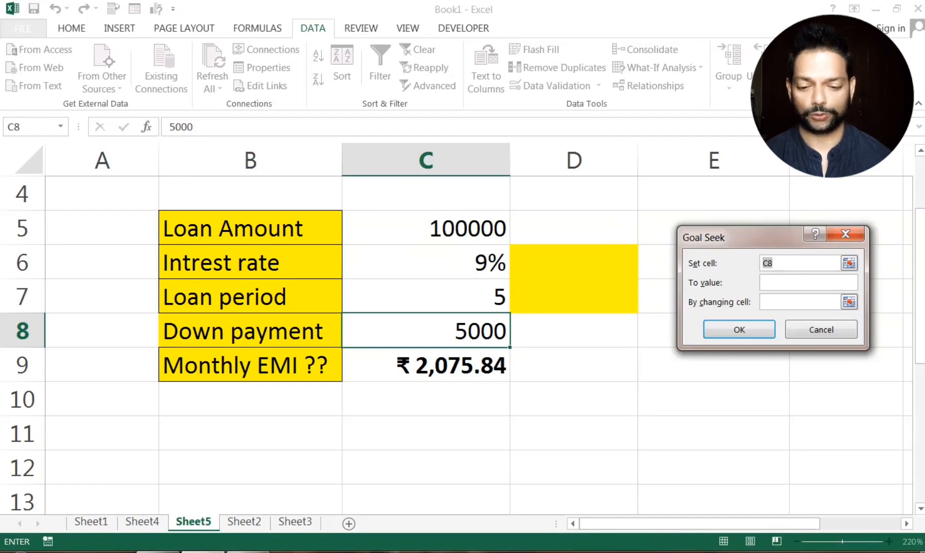
left_click(426, 365)
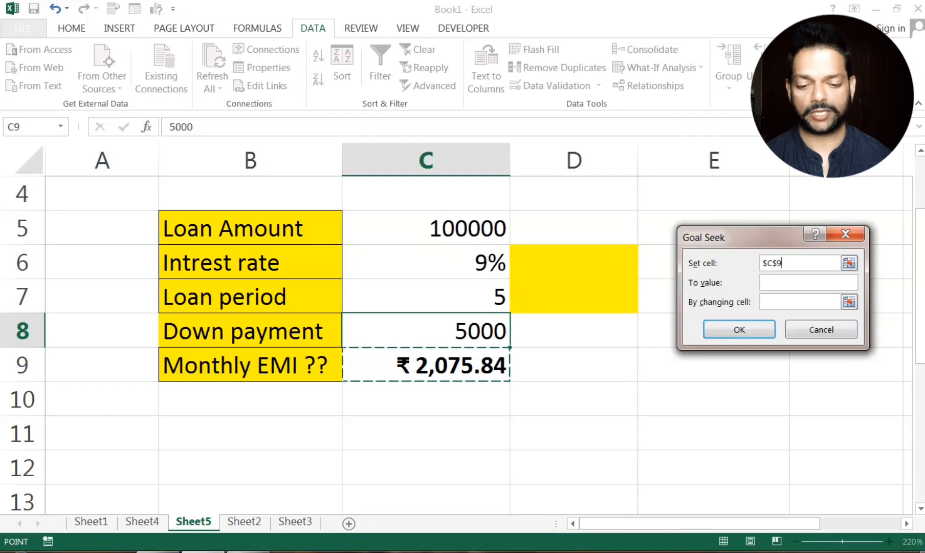
left_click(809, 282)
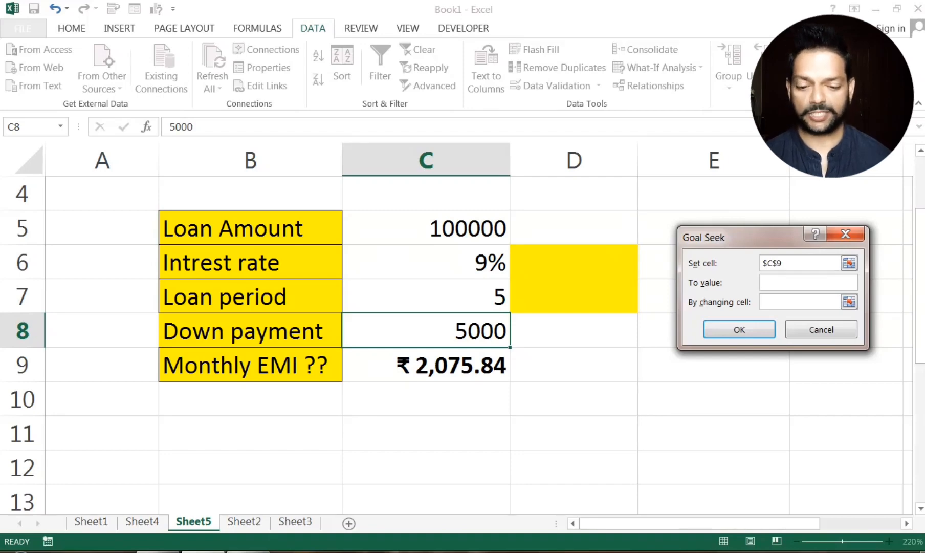
type("2000")
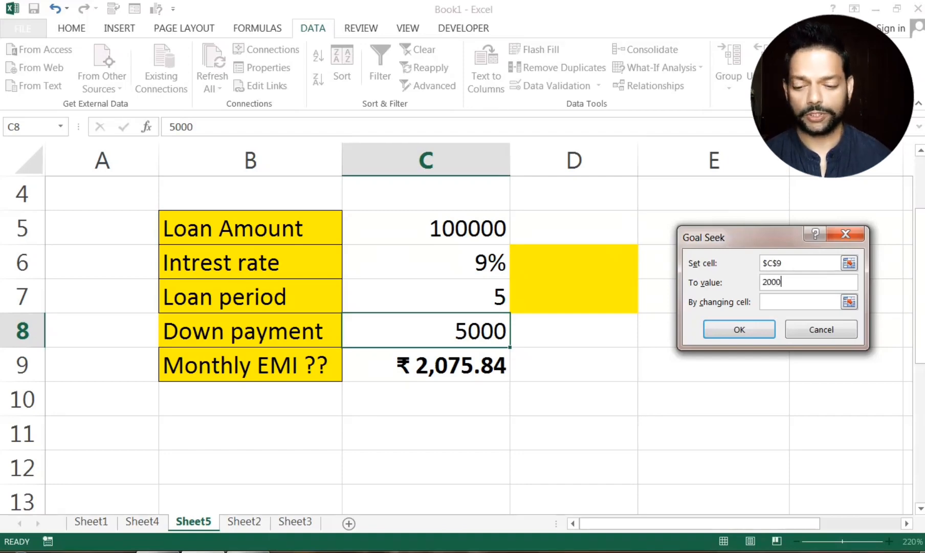
left_click(798, 302)
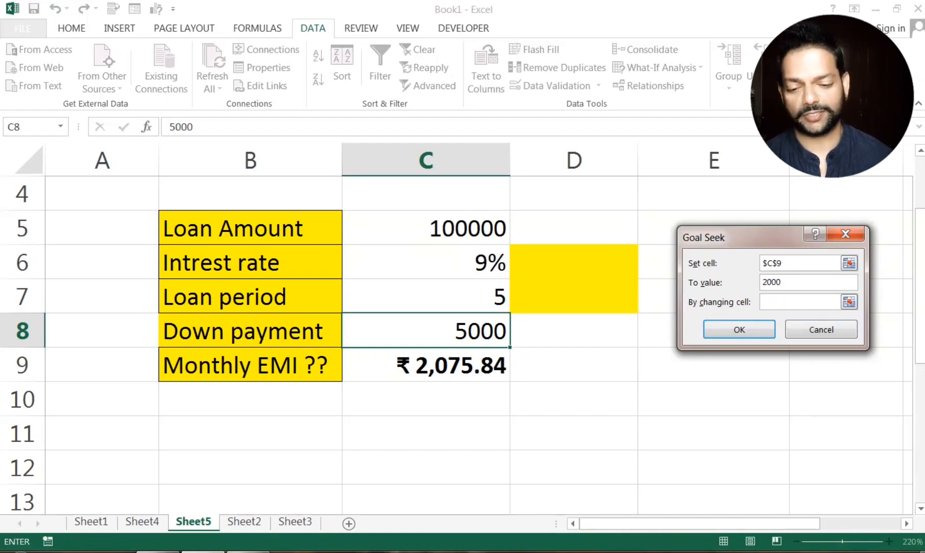
left_click(426, 331)
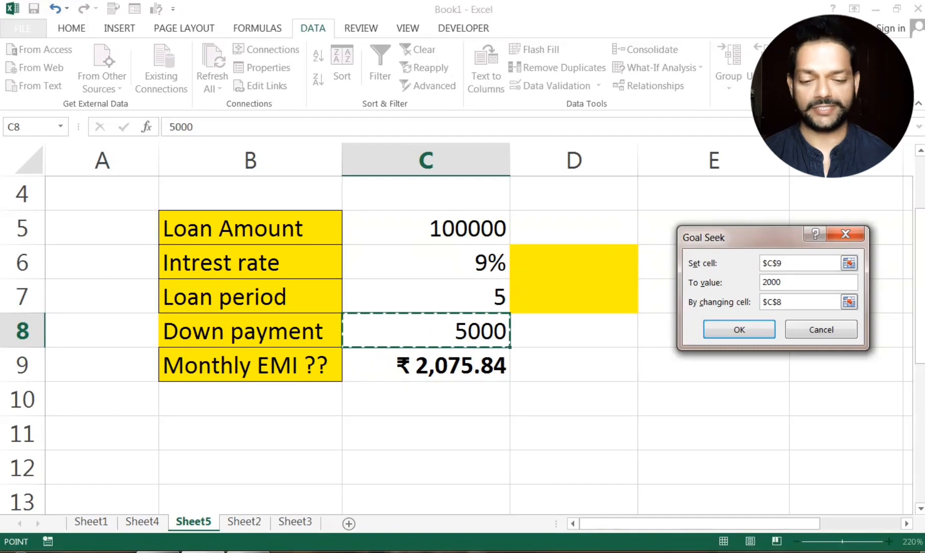
left_click(739, 329)
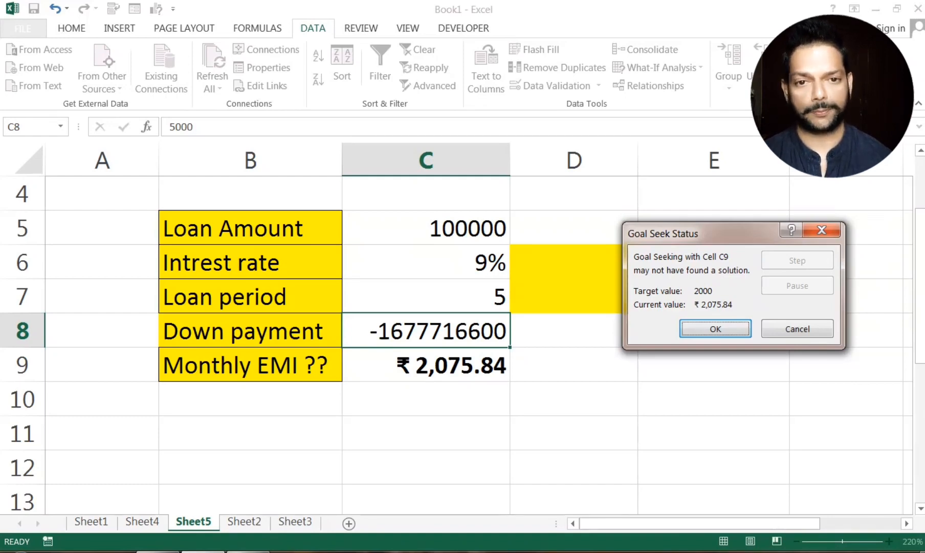
left_click(791, 329)
Step: Review the PMT formula behind the monthly EMI in cell C9
left_click(573, 432)
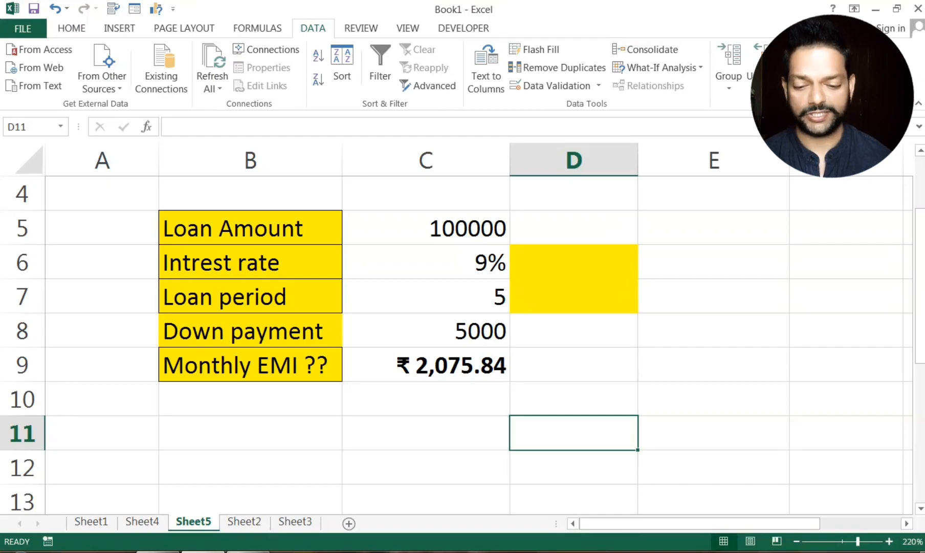
left_click(473, 377)
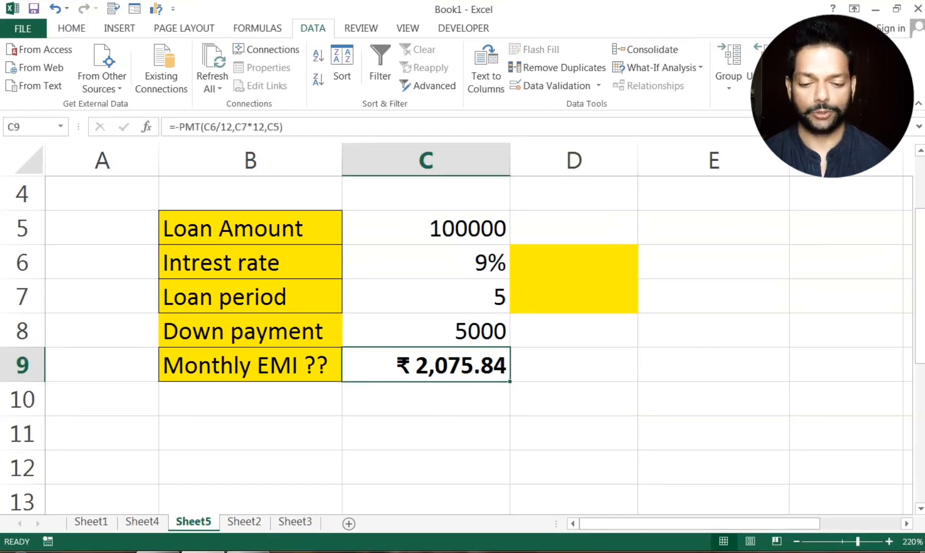
Step: Enter the label "first month installment" in cell D10
left_click(528, 408)
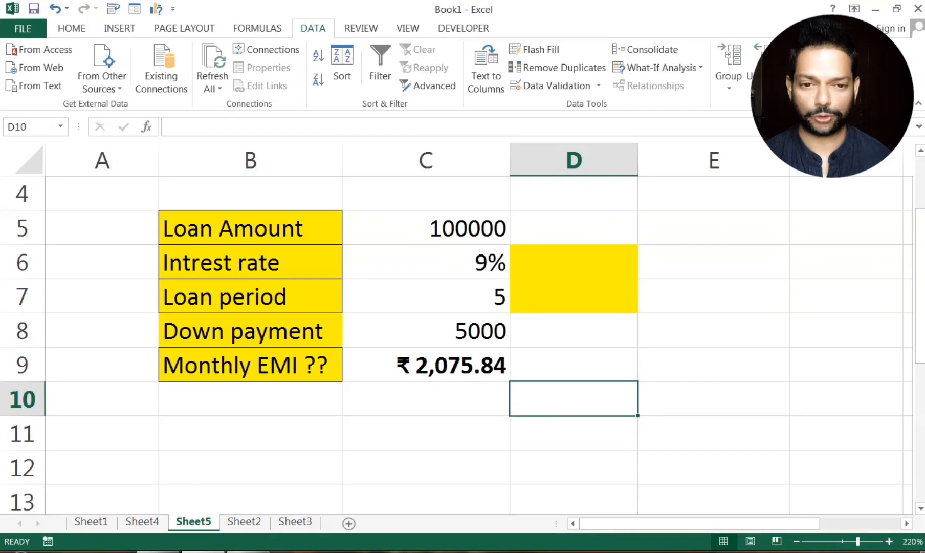
key("Left")
key("Right")
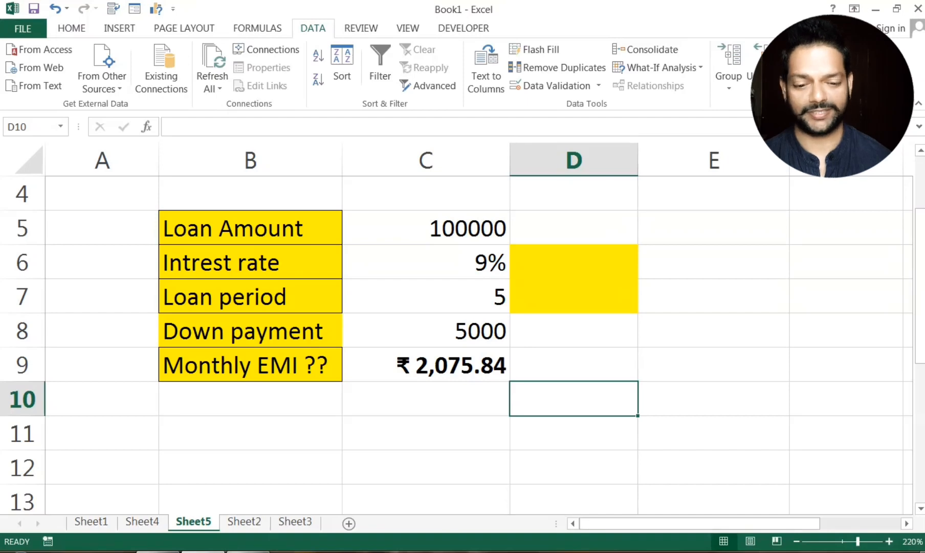
type("fir")
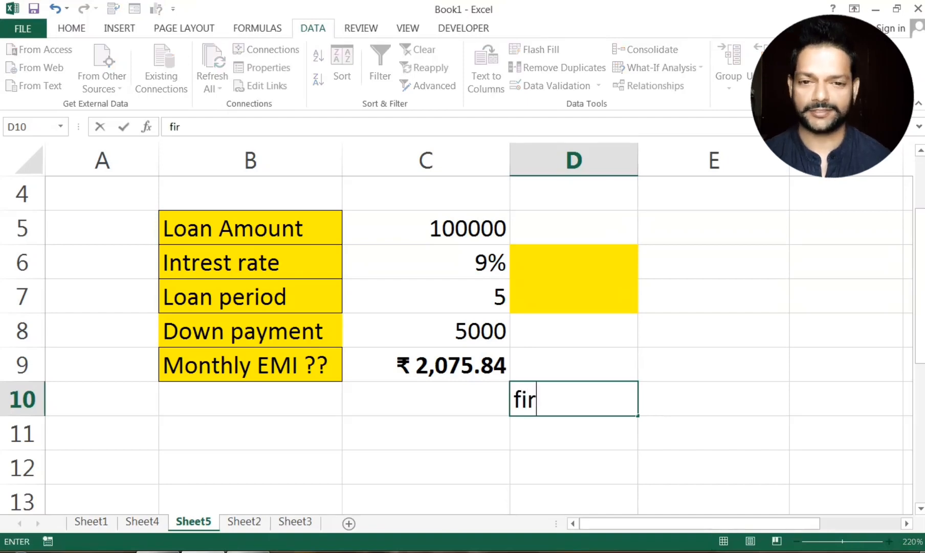
type("st month")
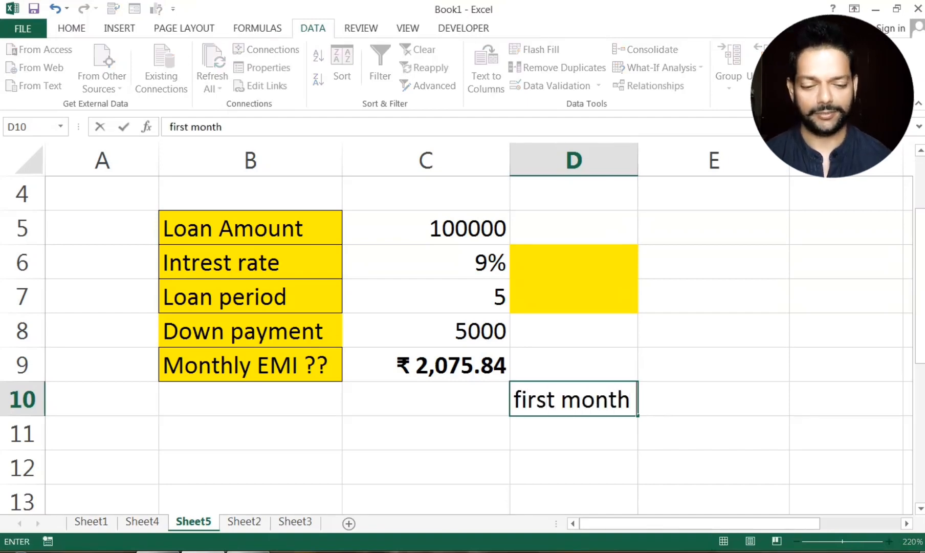
type(" installment")
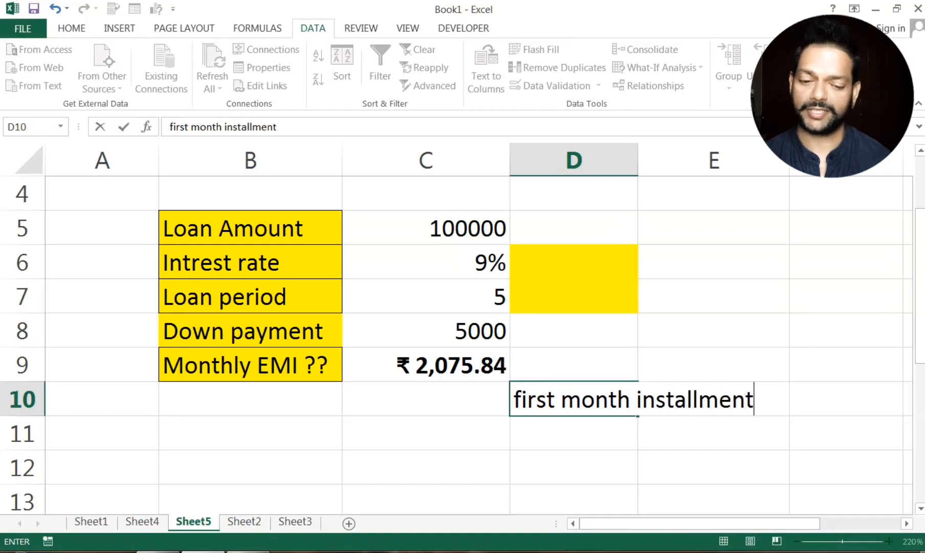
left_click(575, 491)
Step: Start an IPMT formula in cell C10 with C6/12 as the rate and 1 as the period
left_click(408, 404)
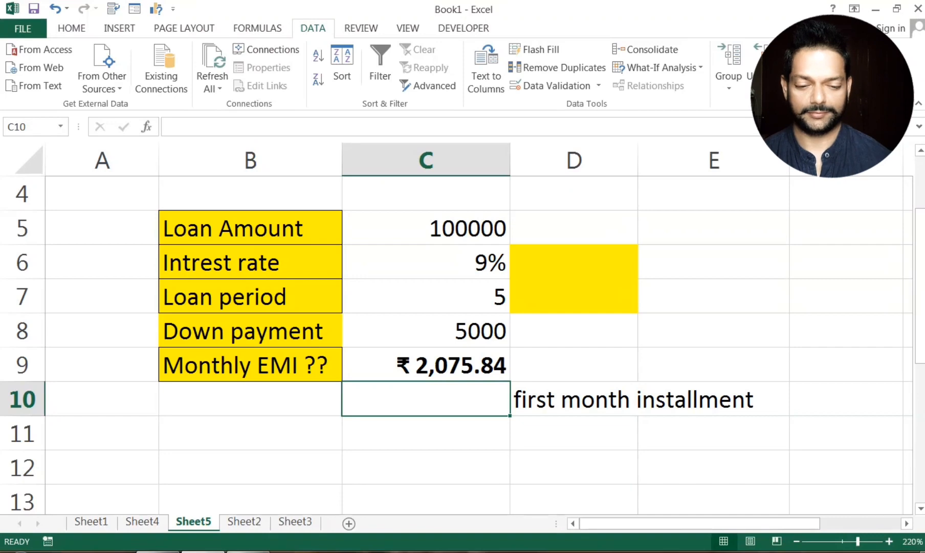
type("=i")
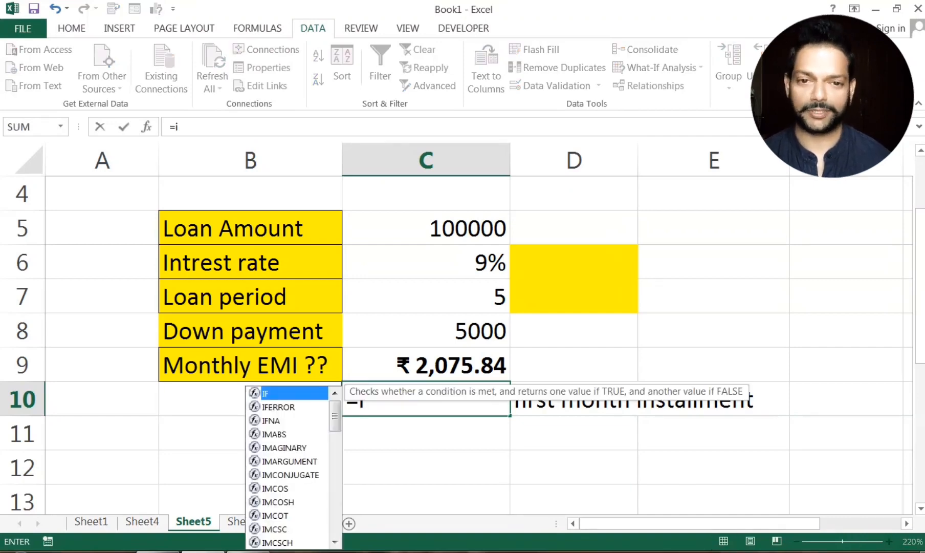
type("pmt")
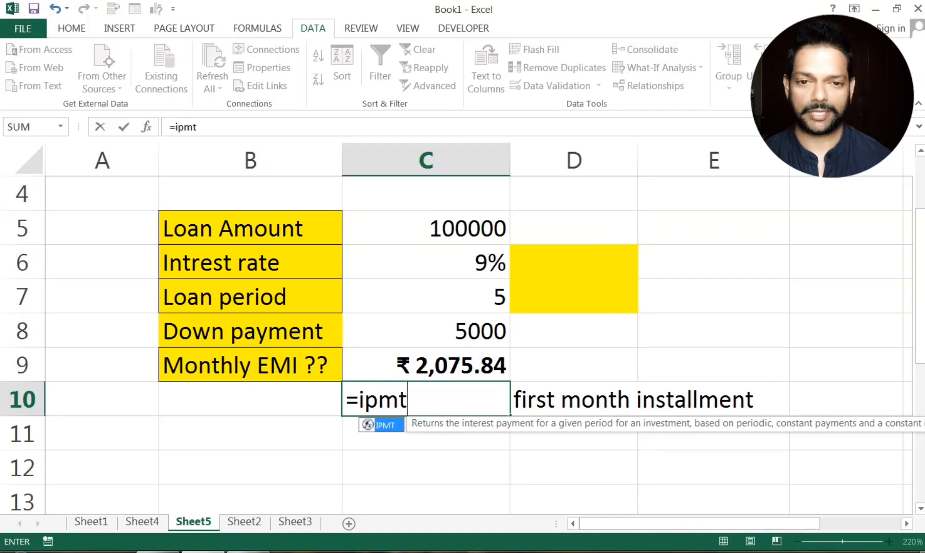
key("Tab")
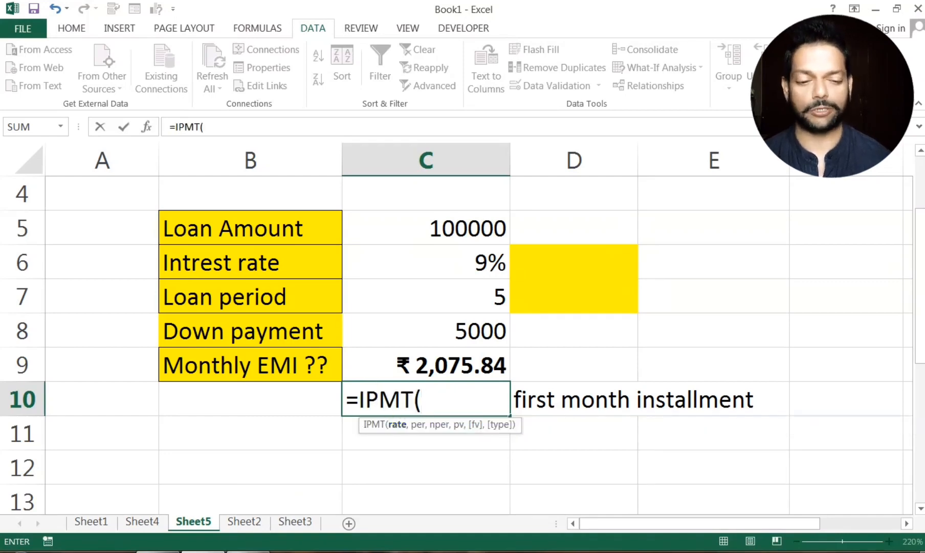
left_click(460, 299)
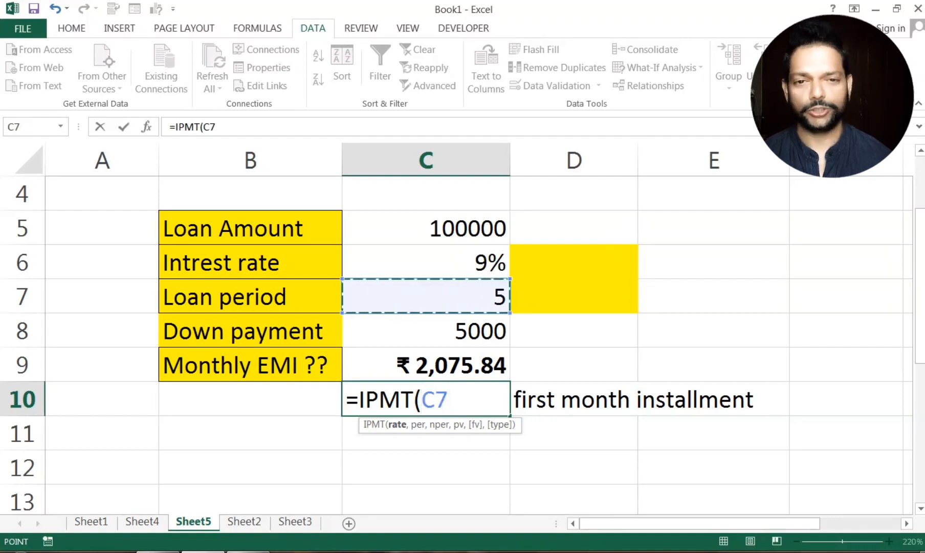
left_click(460, 262)
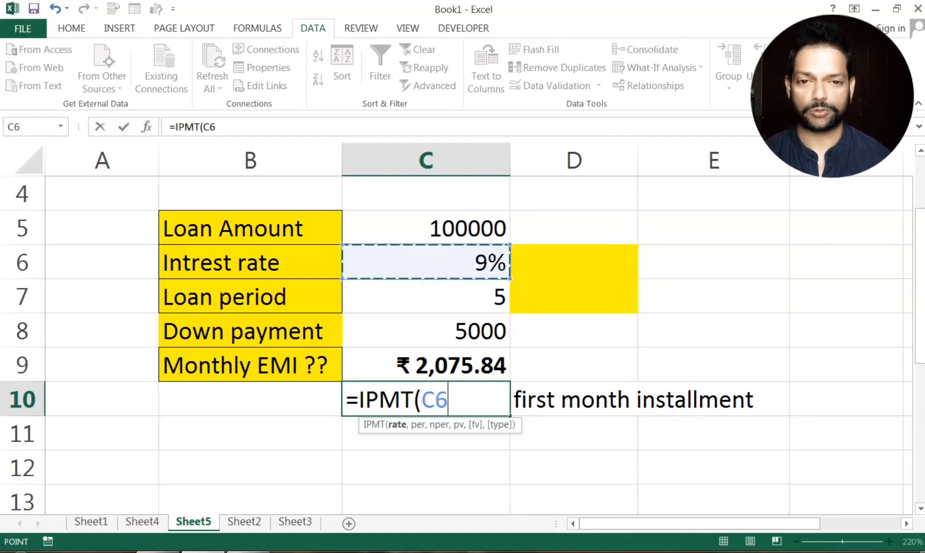
type("12,")
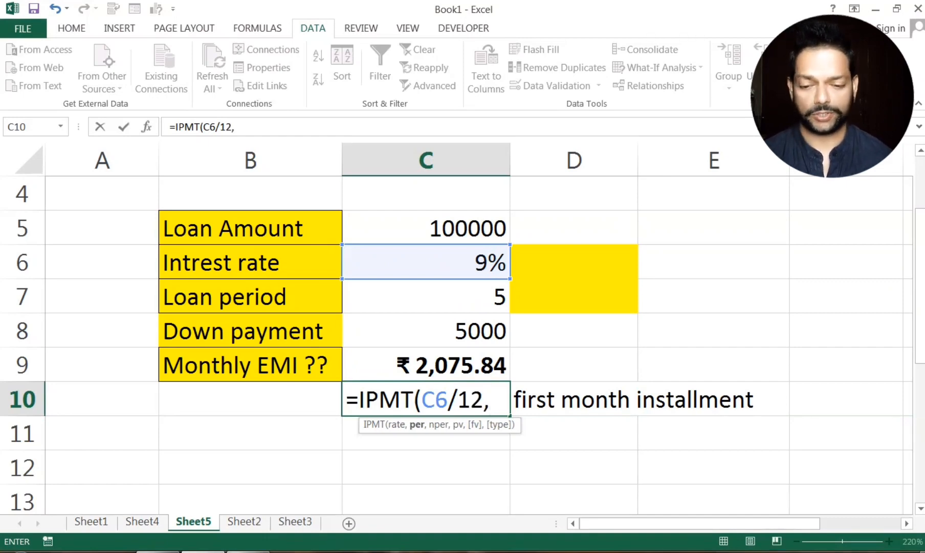
type("1")
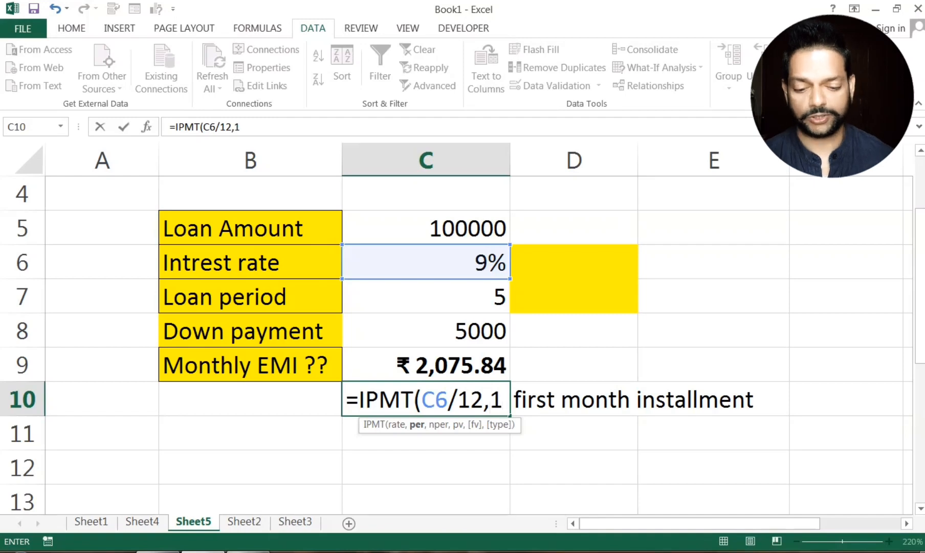
type(",")
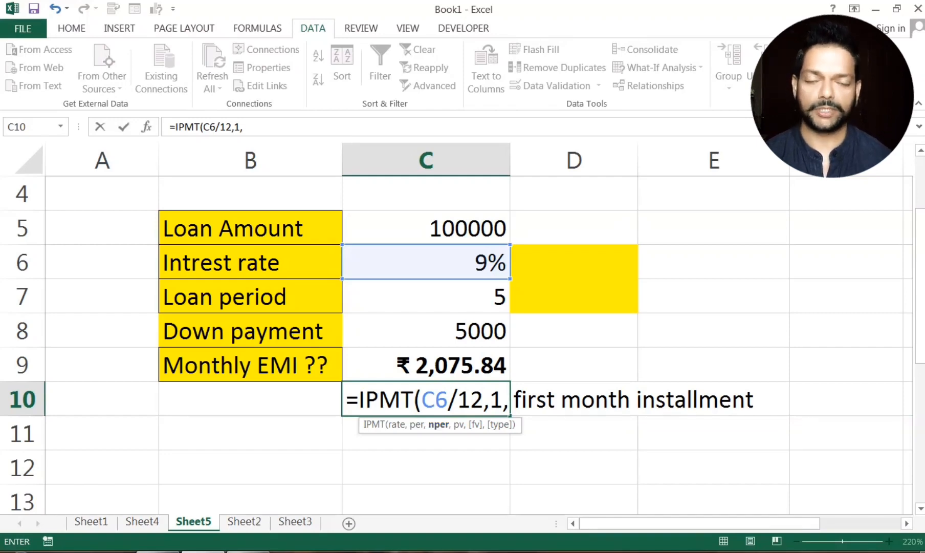
Step: Complete the IPMT formula in C10 with C7*12 as the number of periods and C5 as the present value
left_click(461, 300)
type("*")
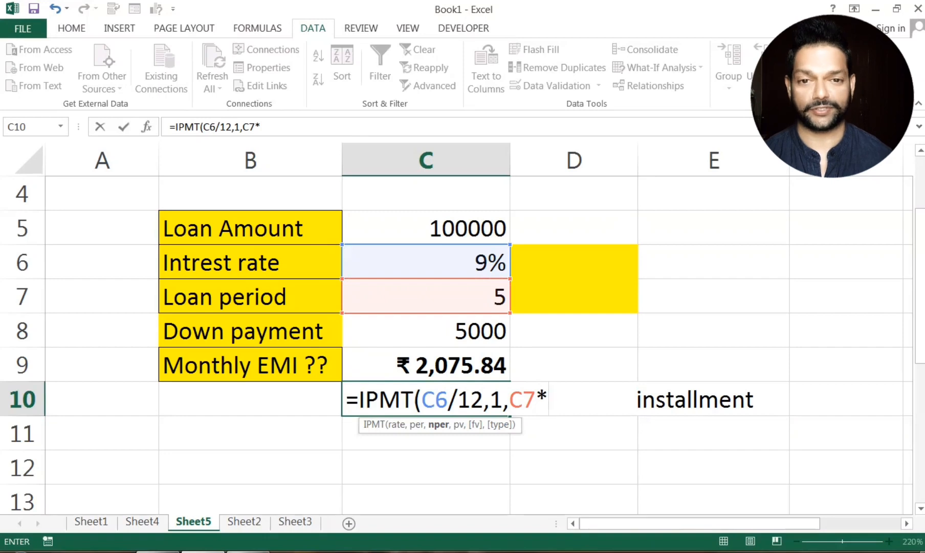
type("12")
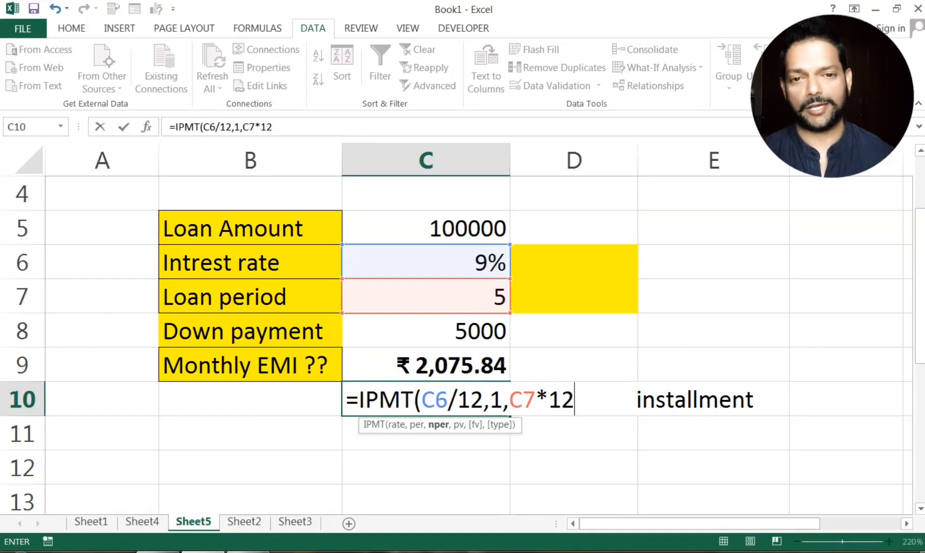
type(",")
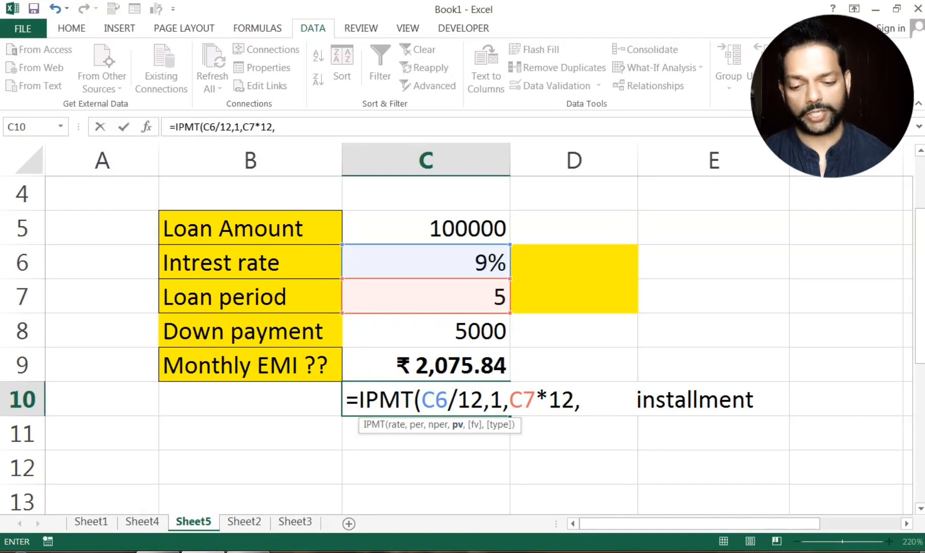
left_click(448, 228)
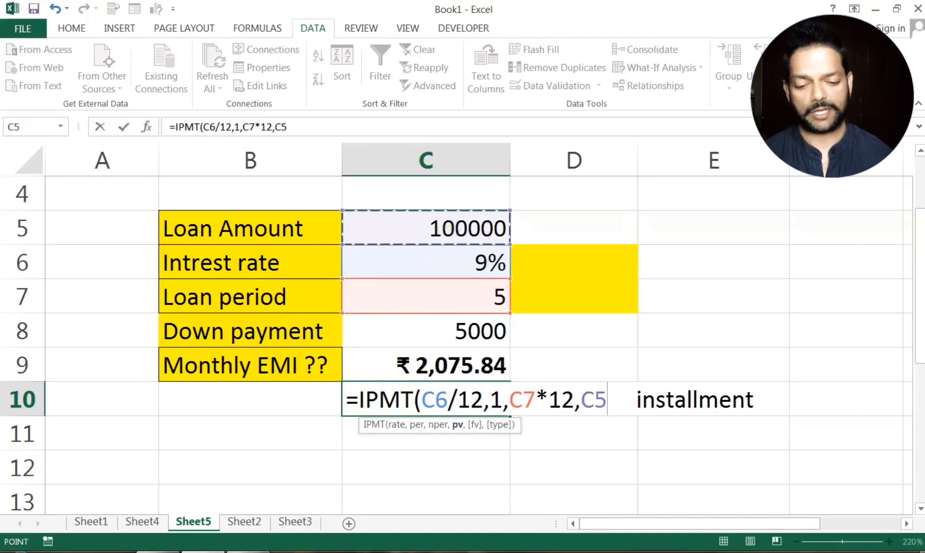
type(")")
key("Return")
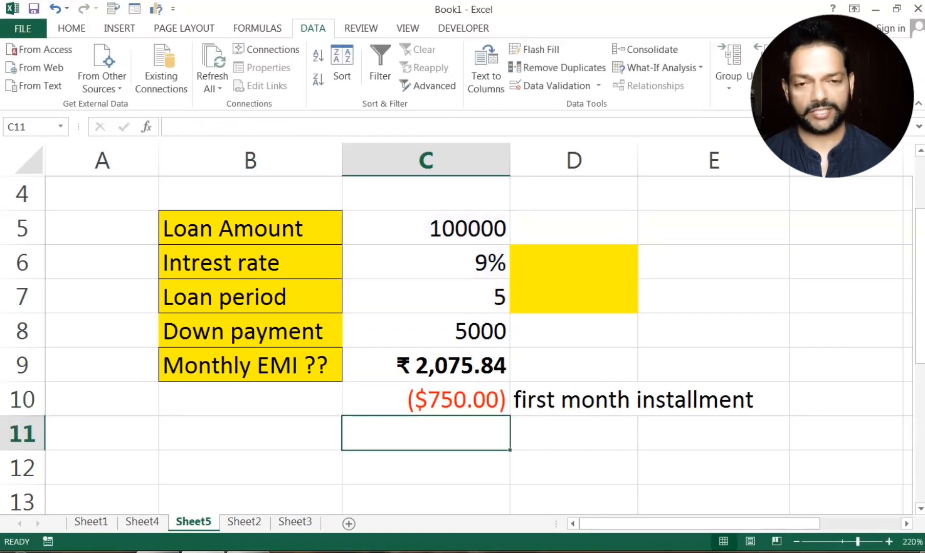
Step: Change the currency symbol of cell C10 to ₹ English (India)
left_click(445, 400)
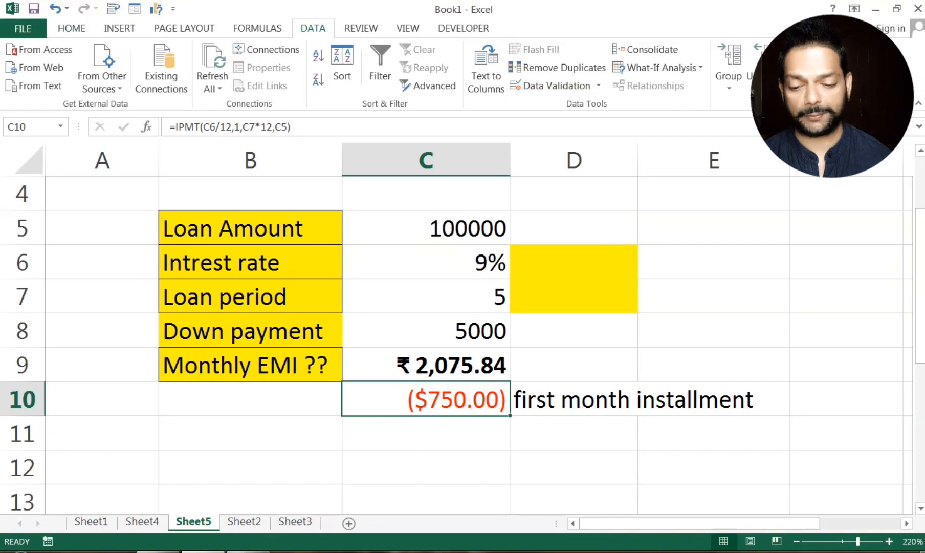
left_click(72, 28)
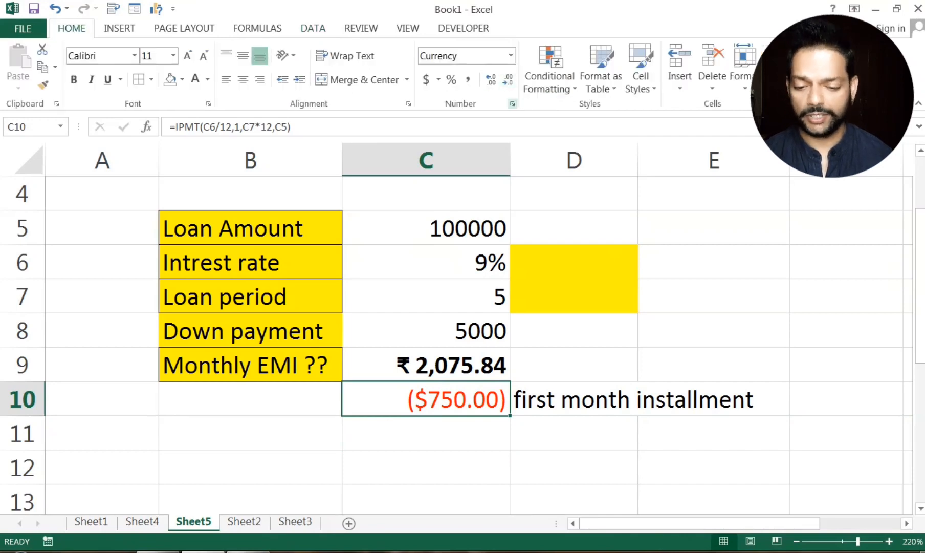
left_click(512, 103)
left_click(904, 222)
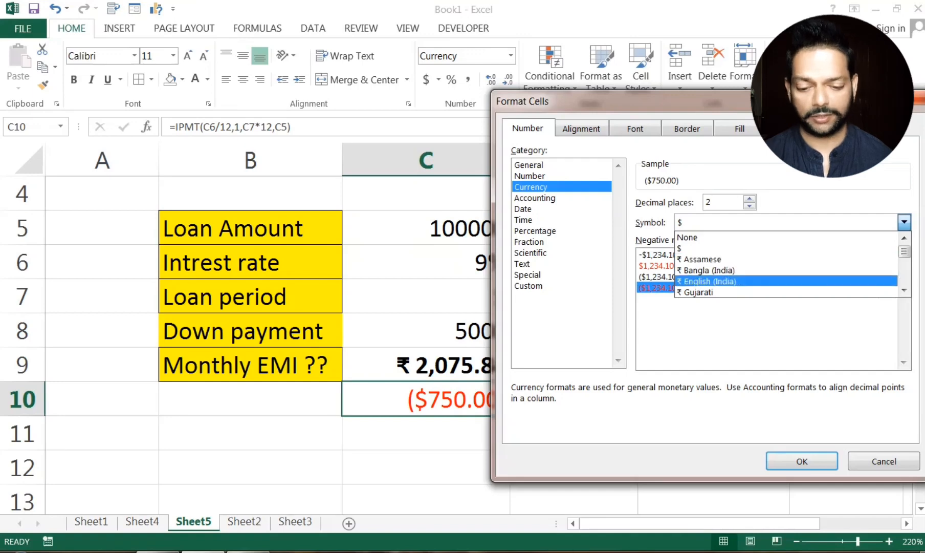
left_click(710, 281)
left_click(801, 460)
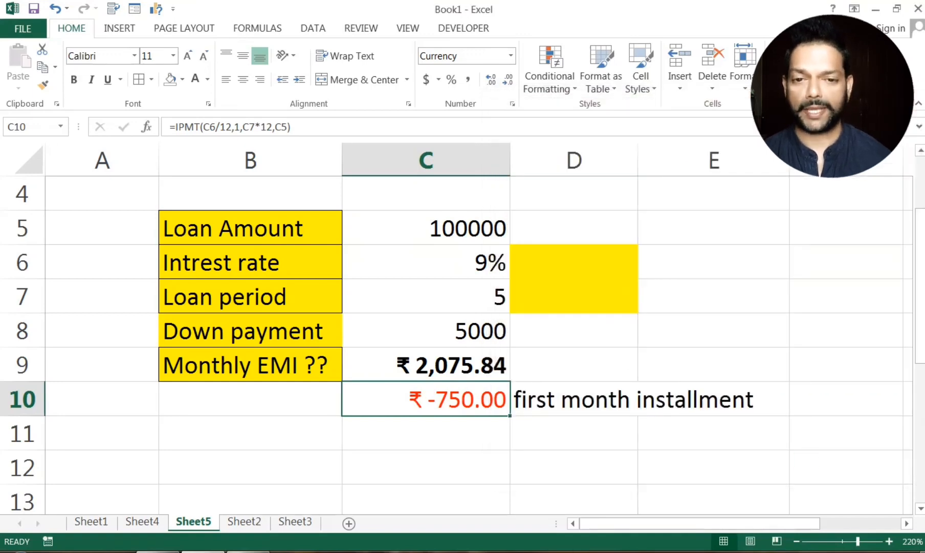
Step: Put a minus sign before IPMT in the C10 formula to reverse the sign of its result
left_click(176, 127)
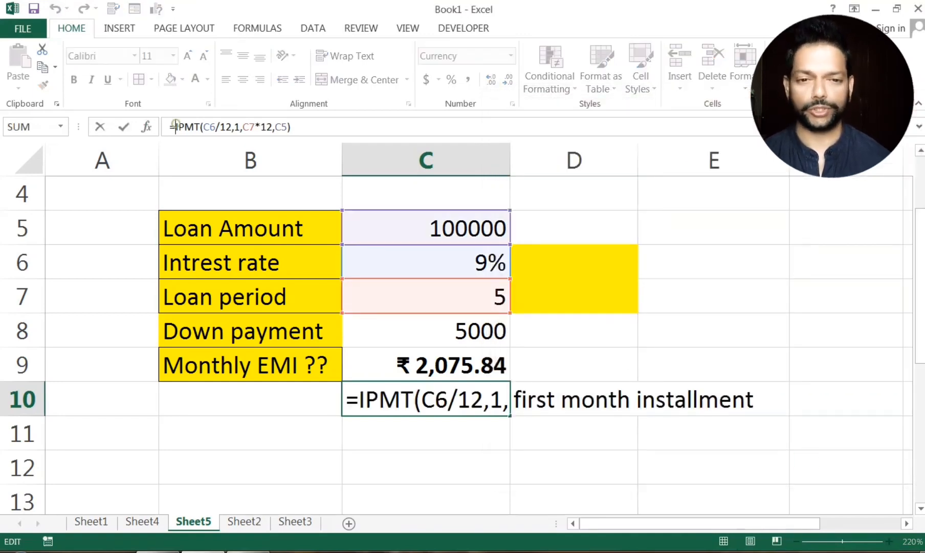
type("-")
key("Return")
key("Return")
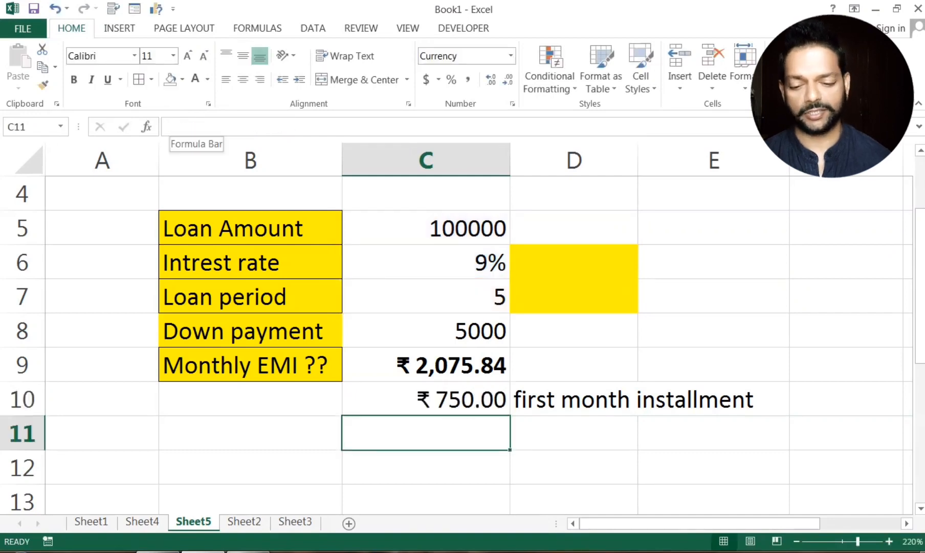
left_click(584, 464)
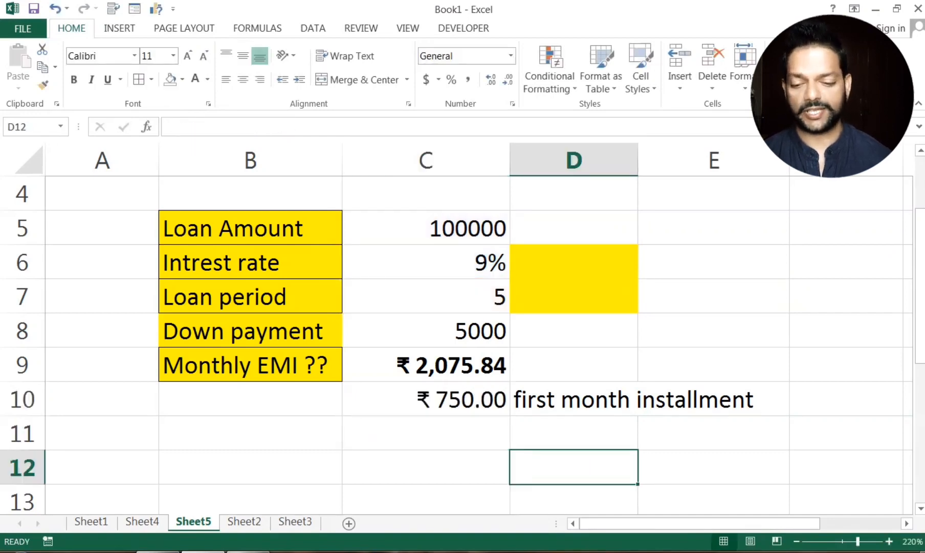
Step: Set the period argument of the IPMT formula in C10 to 5
left_click(470, 399)
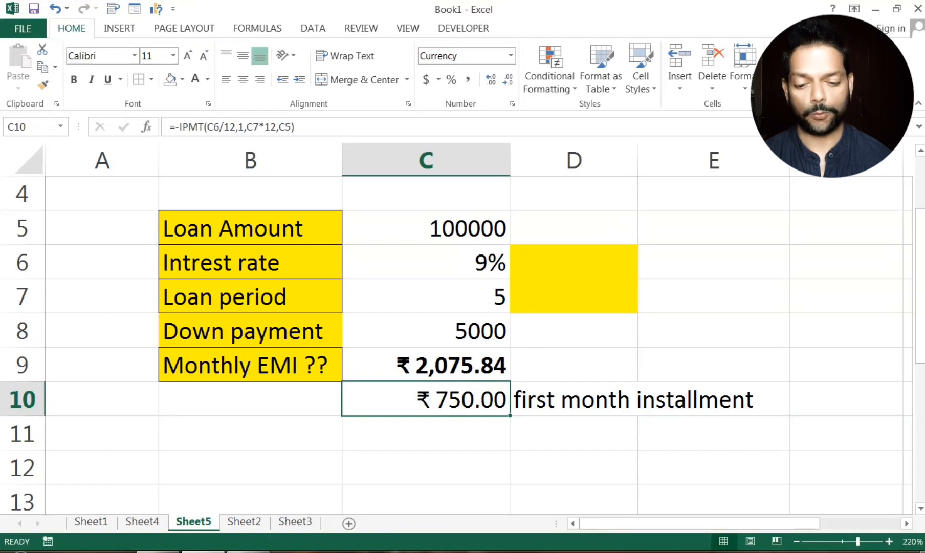
left_click(239, 126)
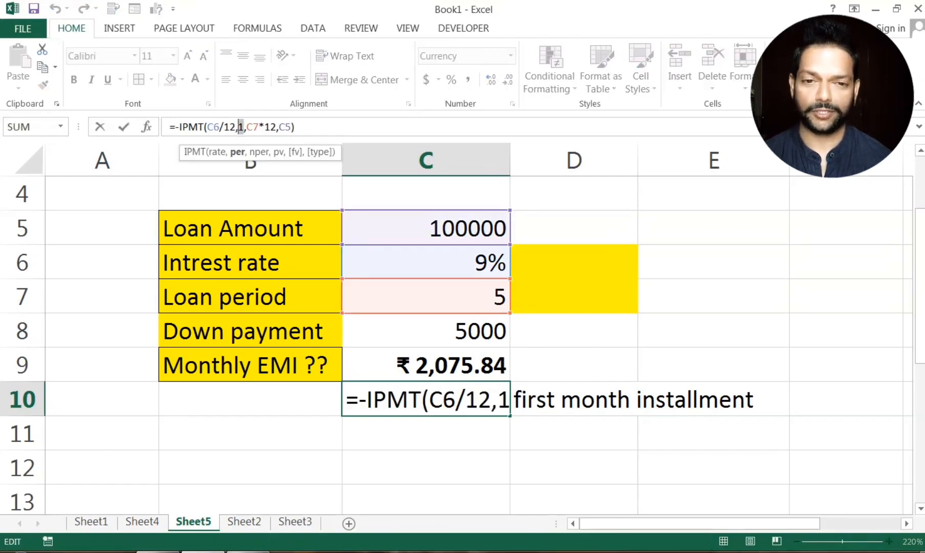
type("5")
key("Return")
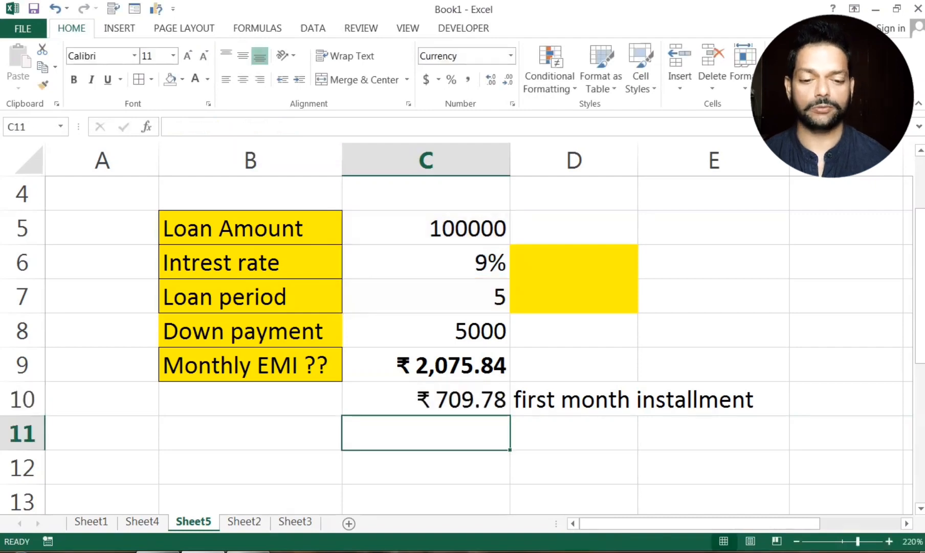
Step: Set the period argument of the IPMT formula in C10 back to 1
left_click(462, 397)
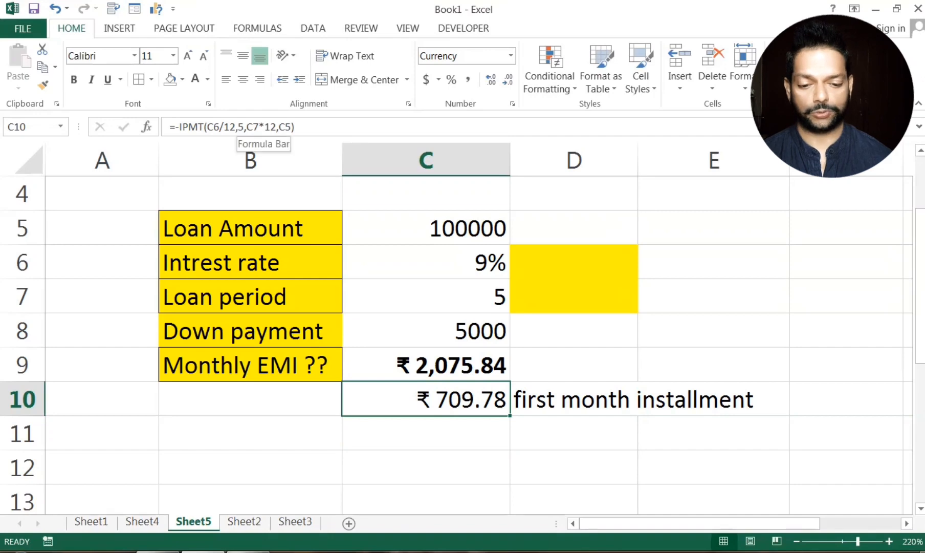
left_click(240, 126)
key("BackSpace")
type("1")
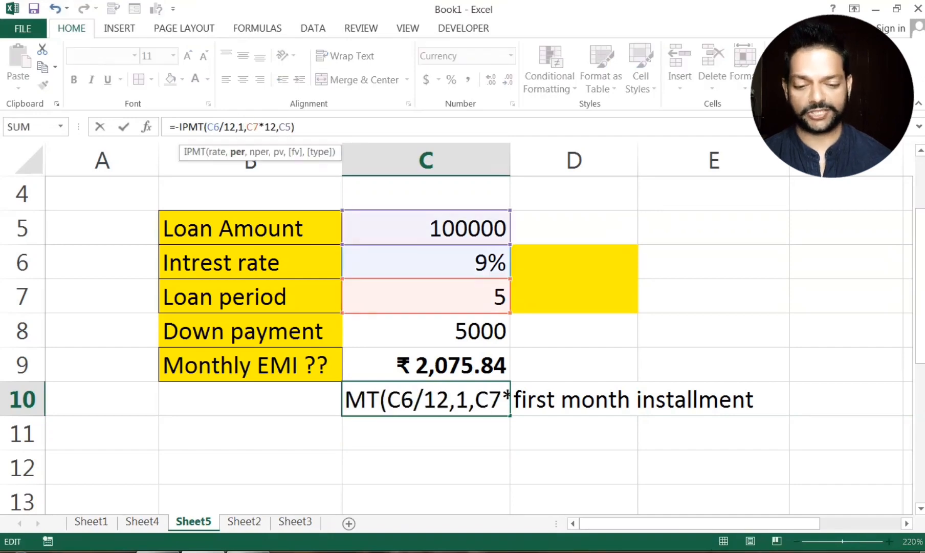
key("Return")
Step: Set the period argument of the IPMT formula in C10 to 12
key("Up")
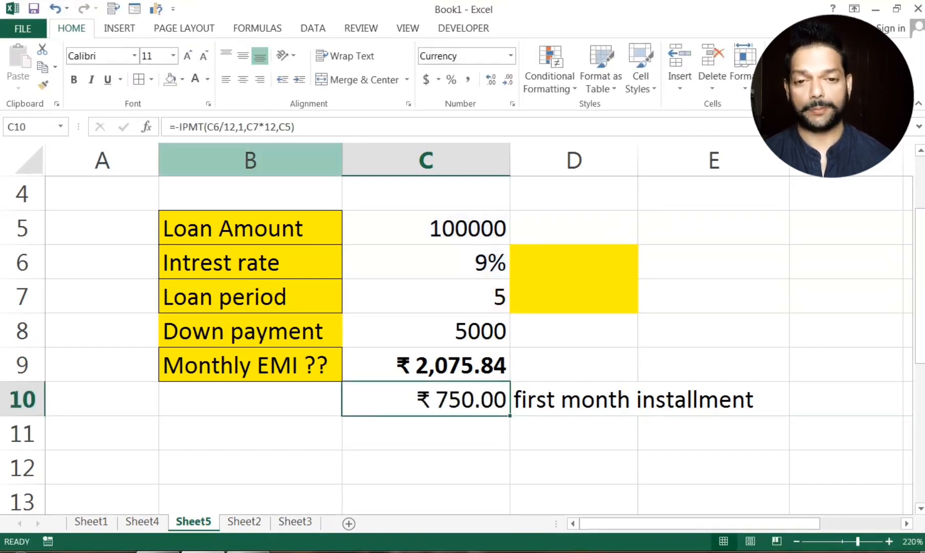
left_click(240, 127)
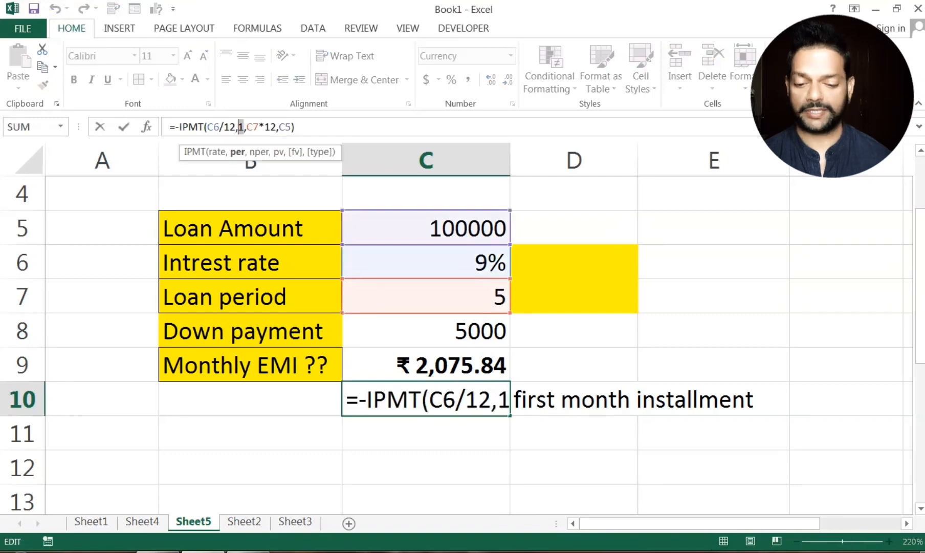
type("2")
key("Return")
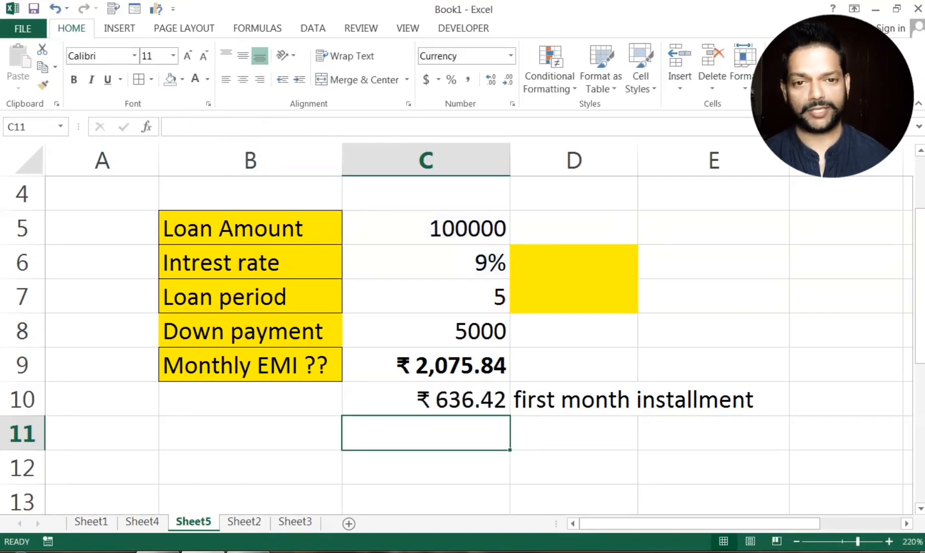
key("Up")
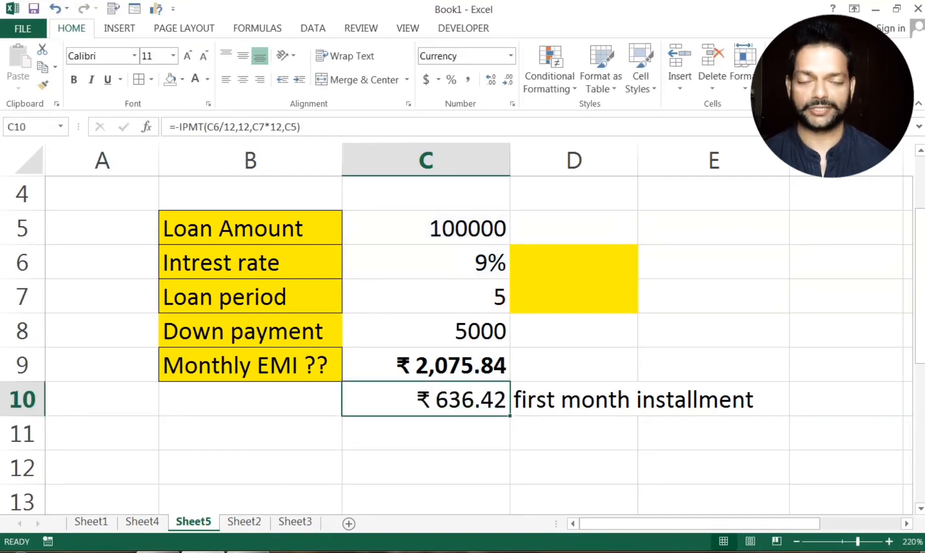
Step: Restore the period argument of the IPMT formula in C10 to 1 for the first month
left_click(248, 127)
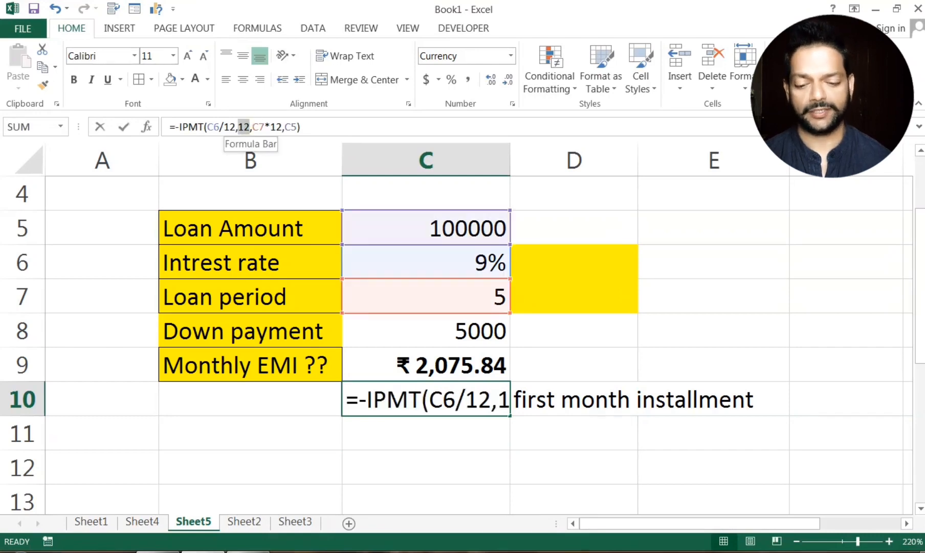
key("BackSpace")
key("Return")
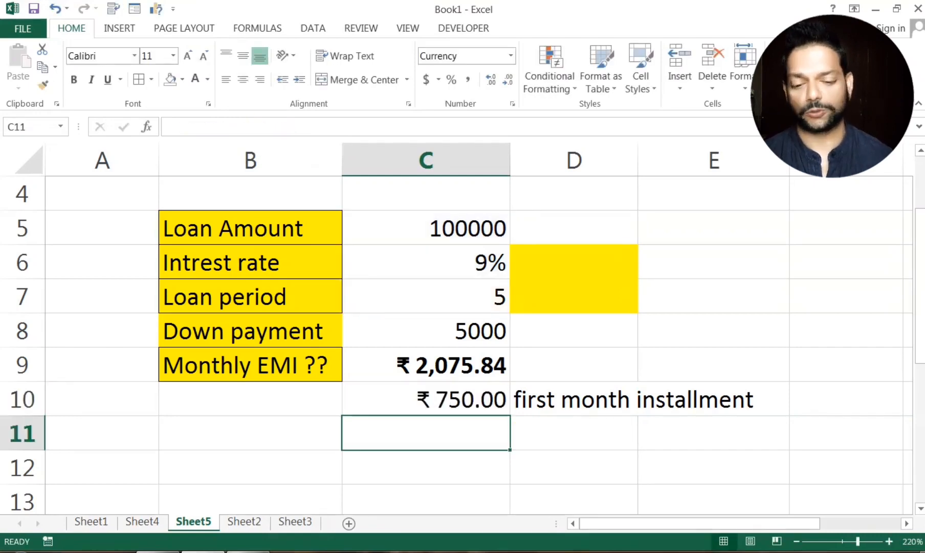
left_click(568, 466)
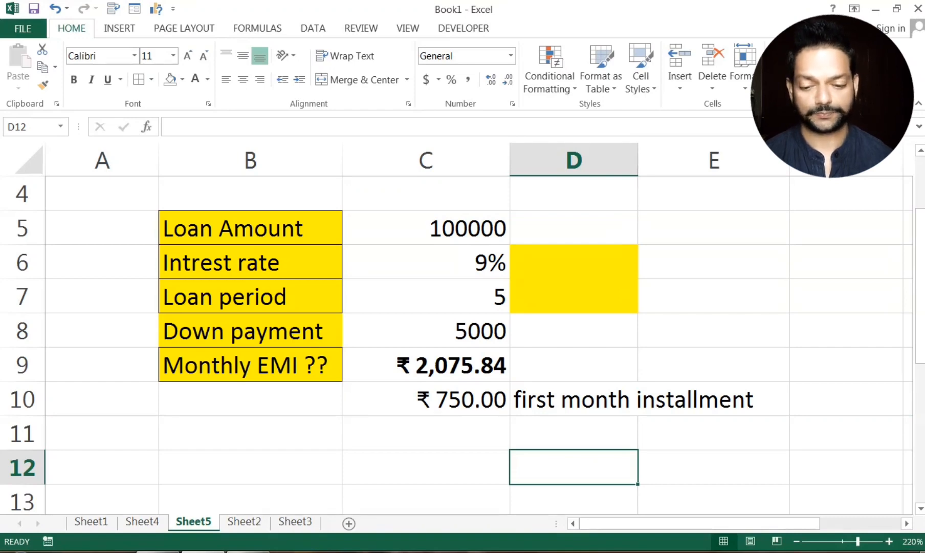
Step: Widen column D so the label "first month installment" fits inside its cell
scroll(461, 327, "down", 4)
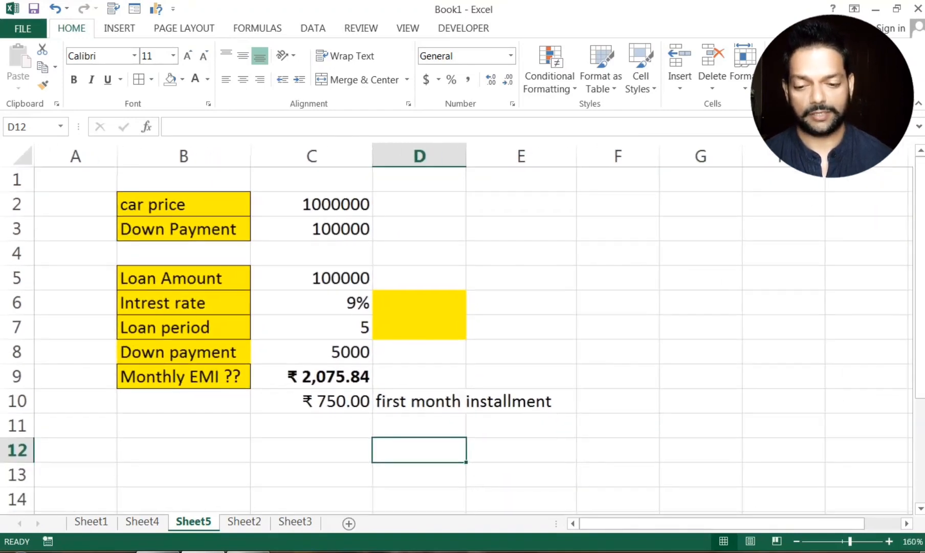
left_click(599, 205)
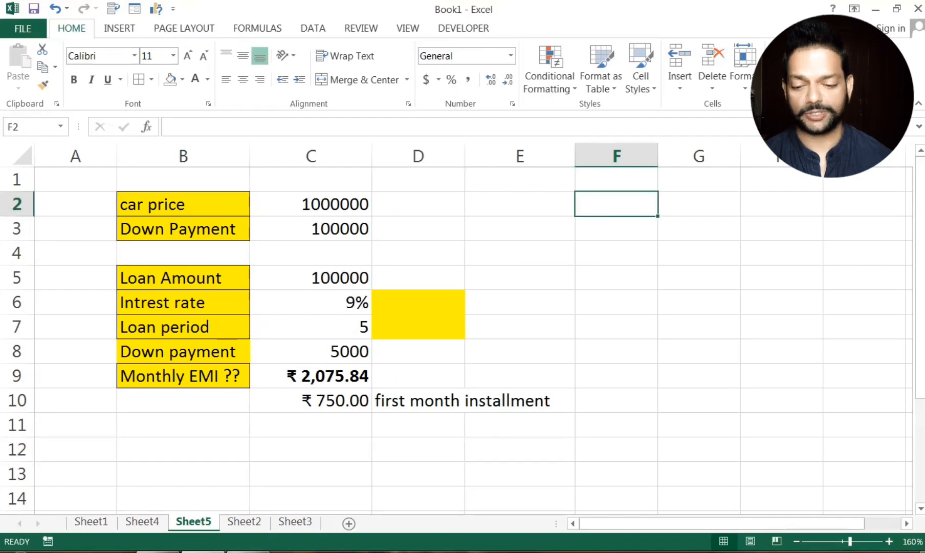
left_click(537, 197)
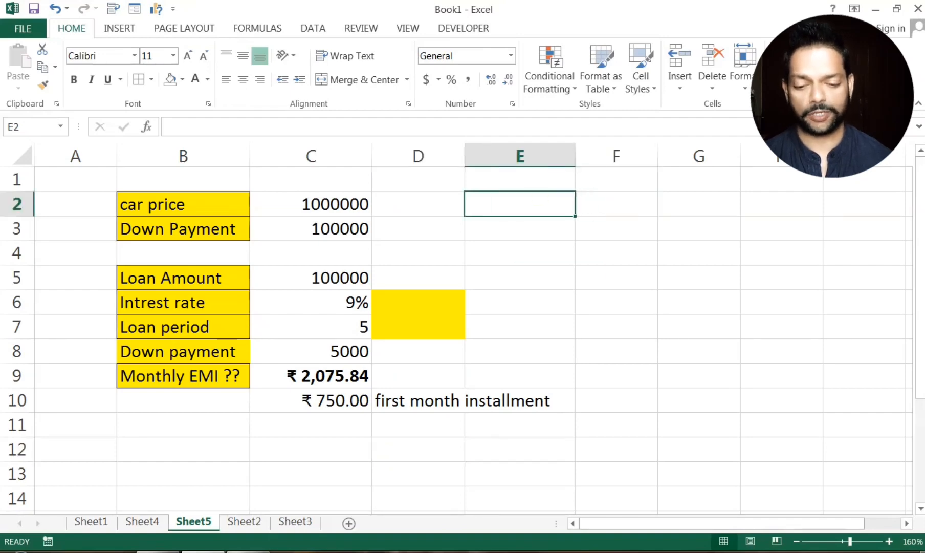
left_click(636, 209)
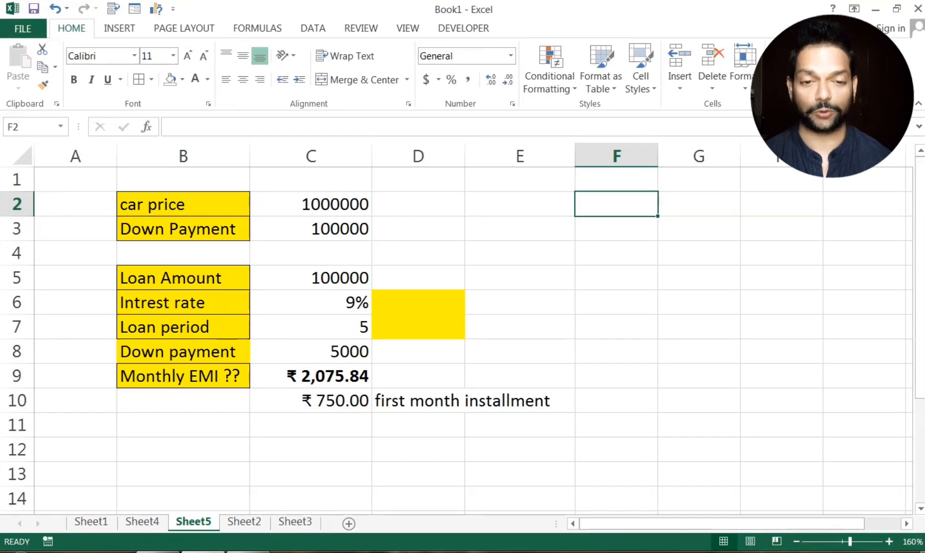
left_click_drag(465, 155, 556, 156)
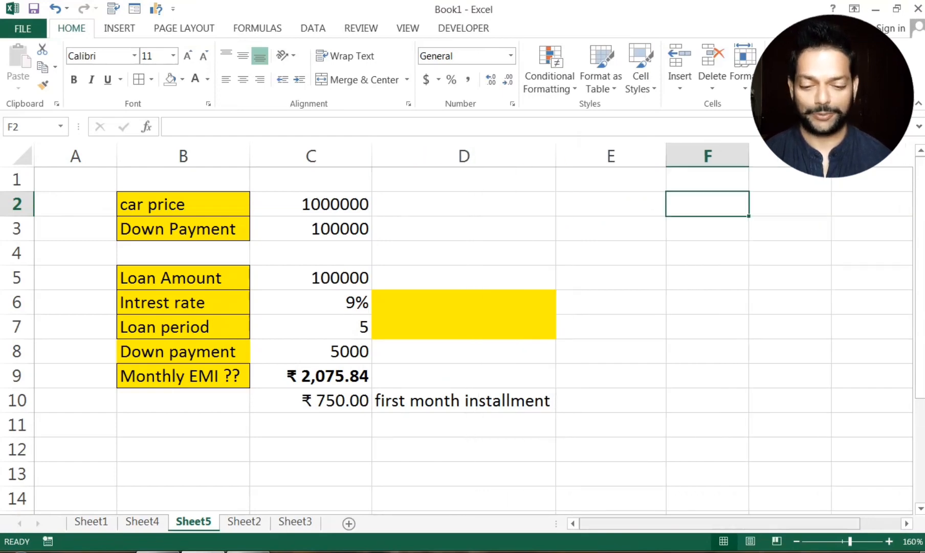
Step: Enter the table headers "Months" in E2 and "Intrest" in F2
scroll(547, 203, "right", 2)
left_click(547, 202)
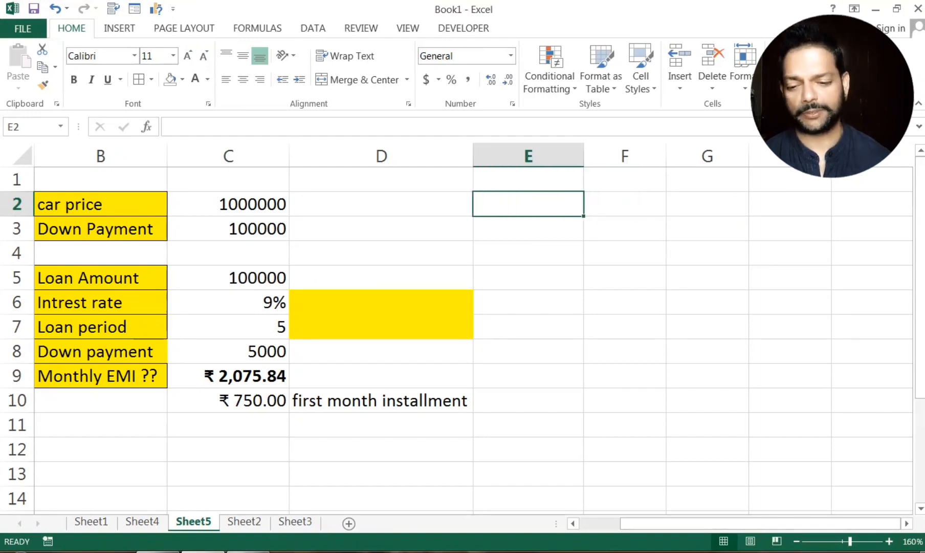
type("Months")
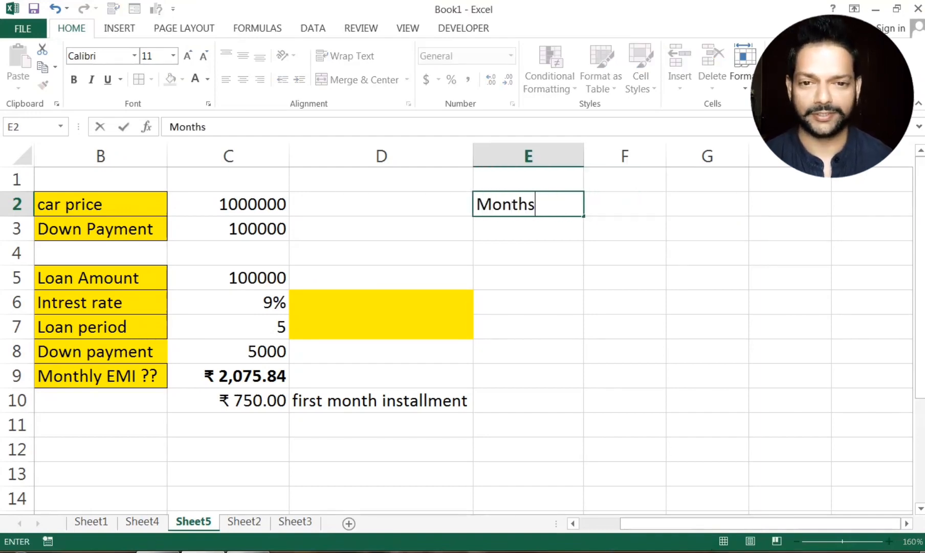
key("Tab")
type("Intrest")
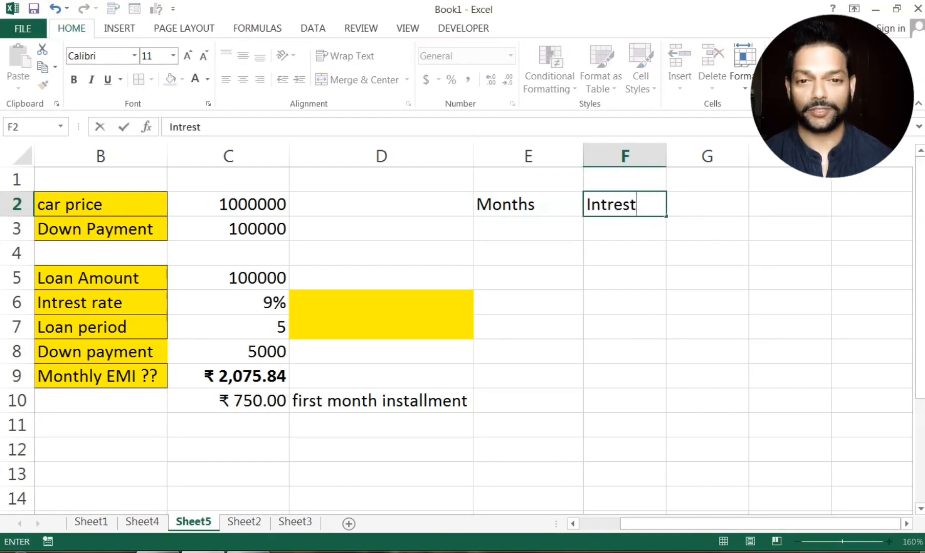
left_click(626, 306)
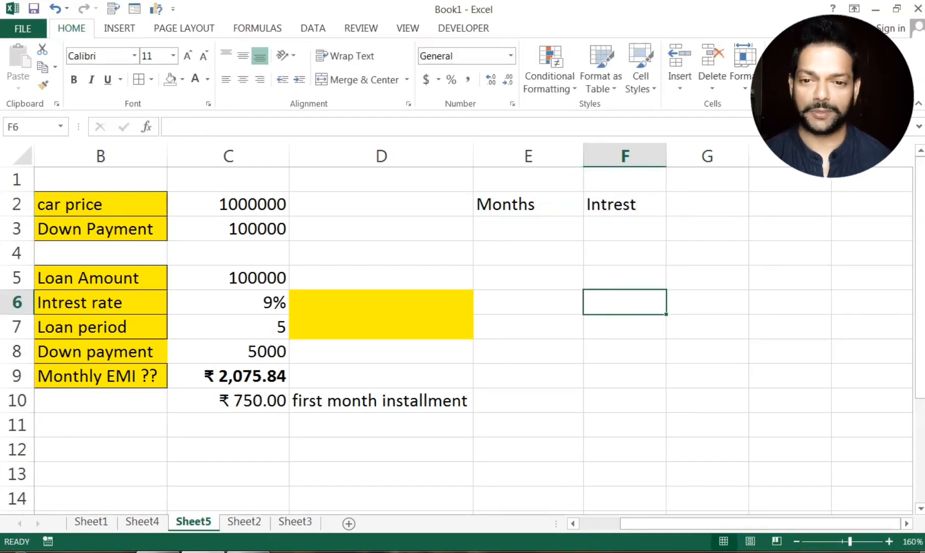
Step: Enter 1 and 2 in E3 and E4 and fill the series down to 12 in E14
left_click(552, 225)
type("1")
key("Return")
type("2")
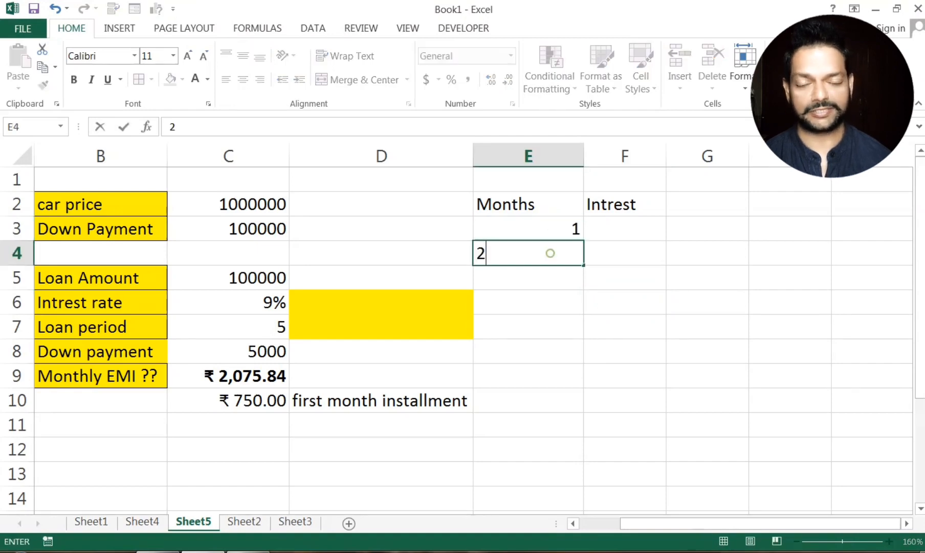
key("Return")
left_click_drag(528, 231, 584, 499)
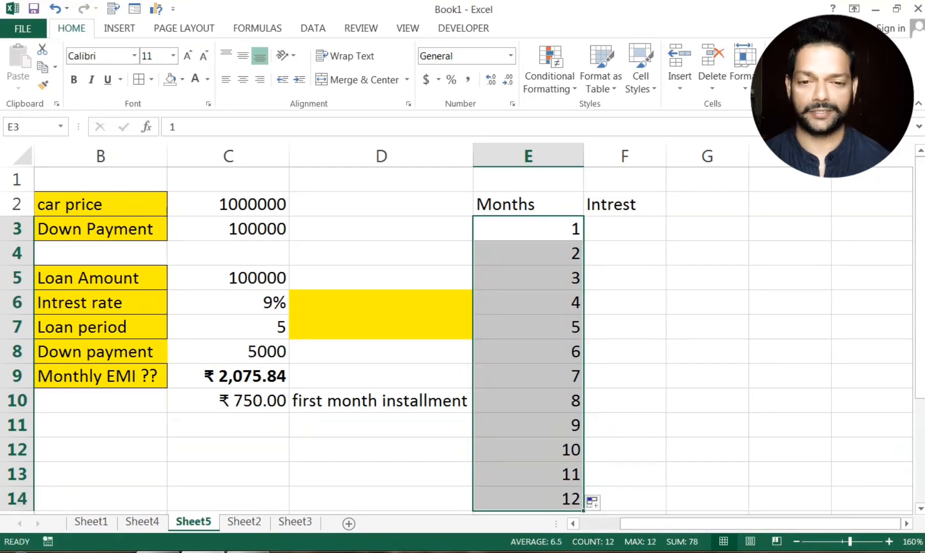
left_click(679, 422)
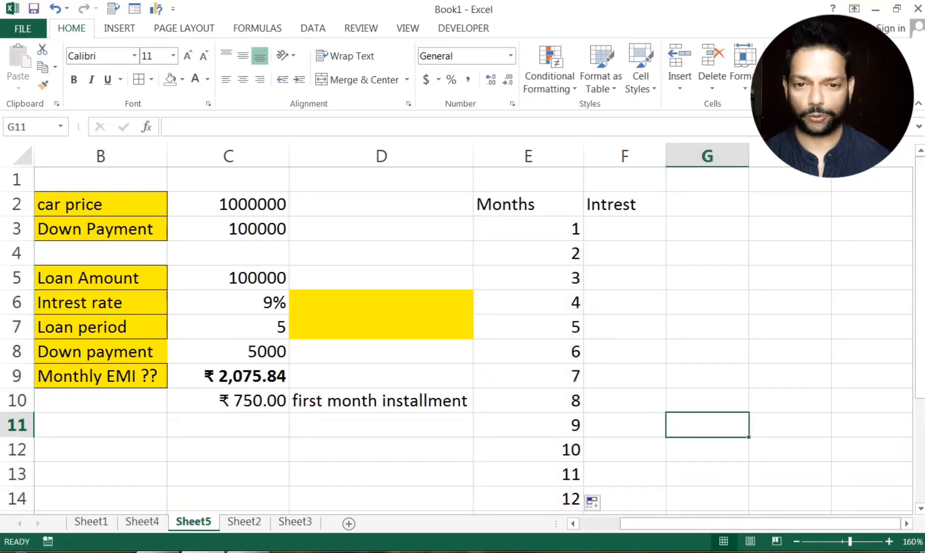
Step: Fill the header cells E2:F2 with the standard light green color
left_click(609, 225)
left_click(533, 205)
left_click_drag(532, 205, 622, 204)
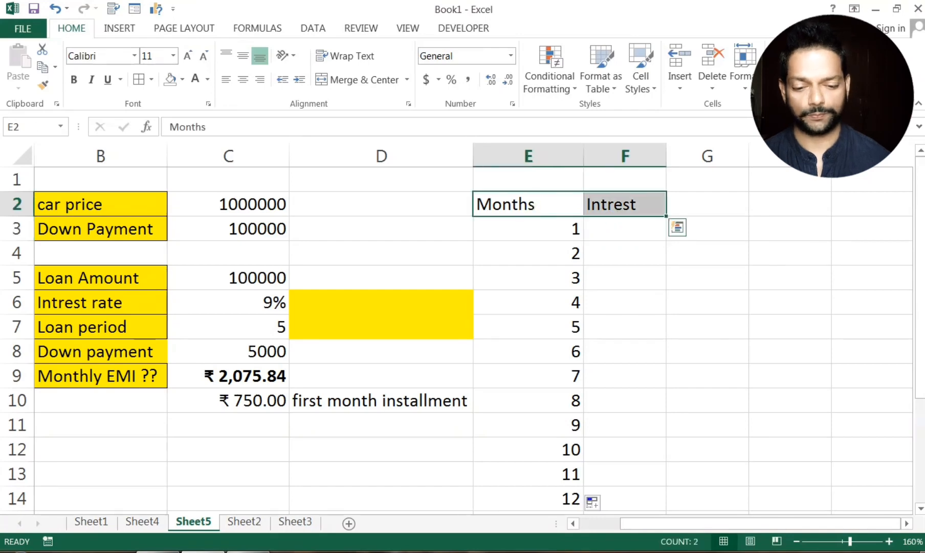
left_click(182, 80)
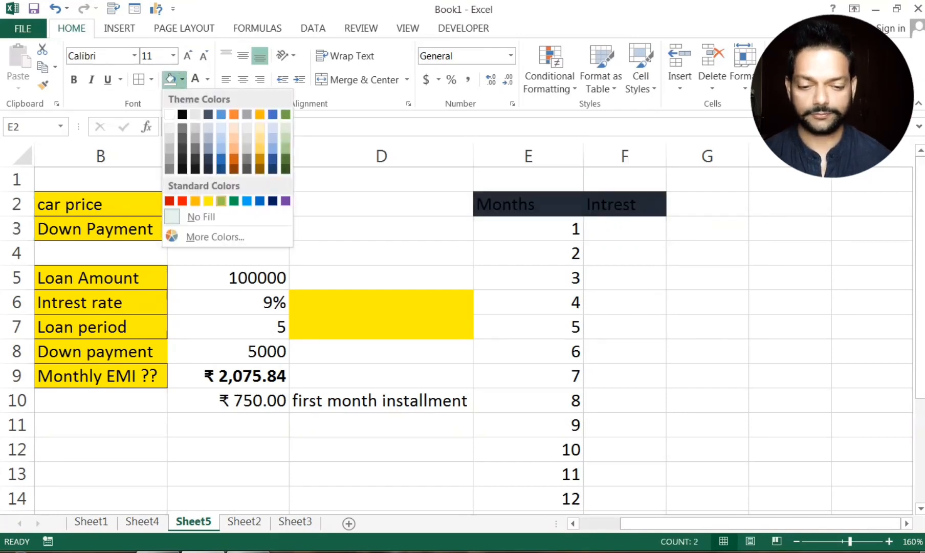
left_click(220, 200)
Step: Start an IPMT formula in F3 with the absolute interest rate $C$6/12 as its rate argument
left_click(621, 228)
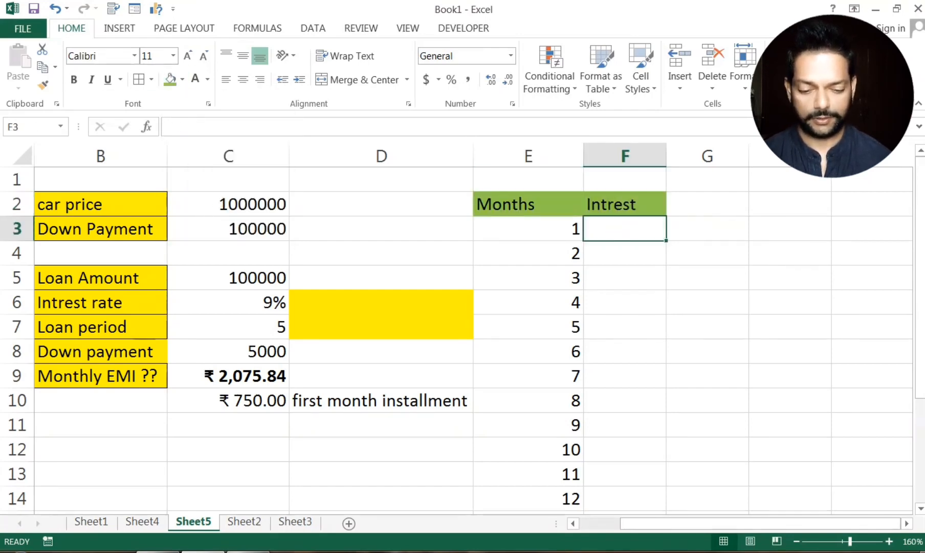
type("=imp")
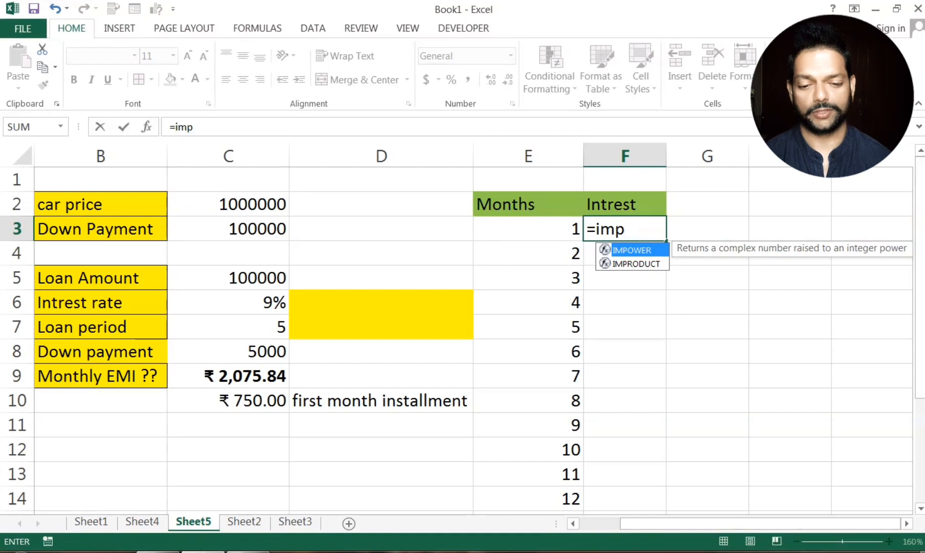
key("BackSpace")
key("BackSpace")
type("pmt")
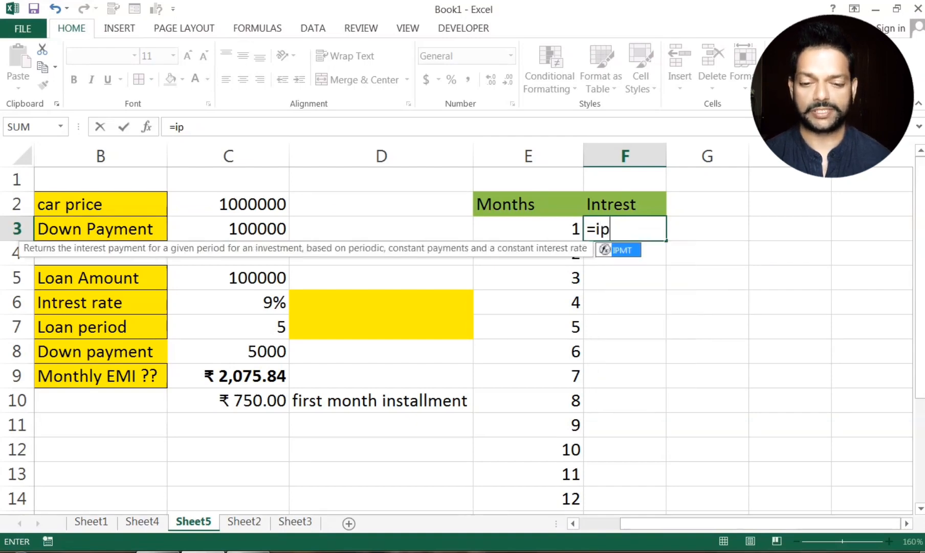
key("Tab")
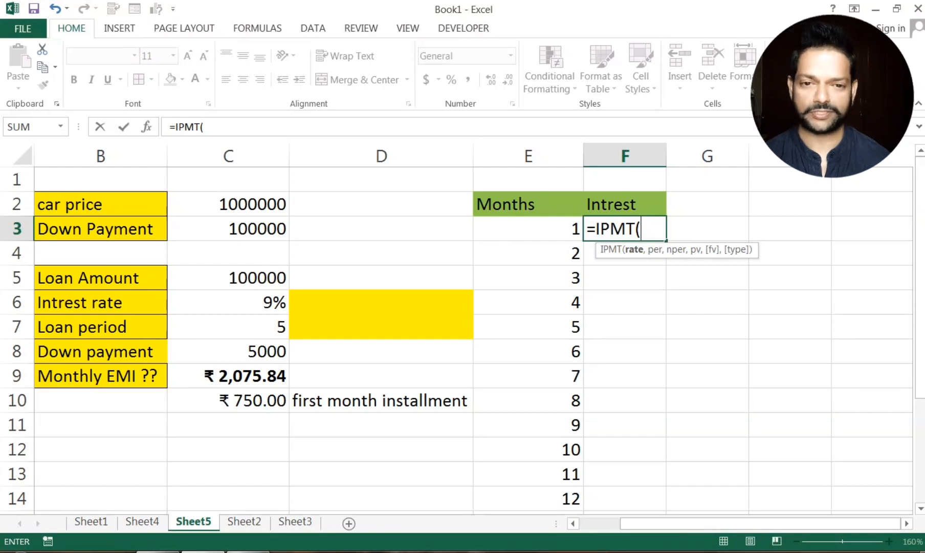
left_click(261, 303)
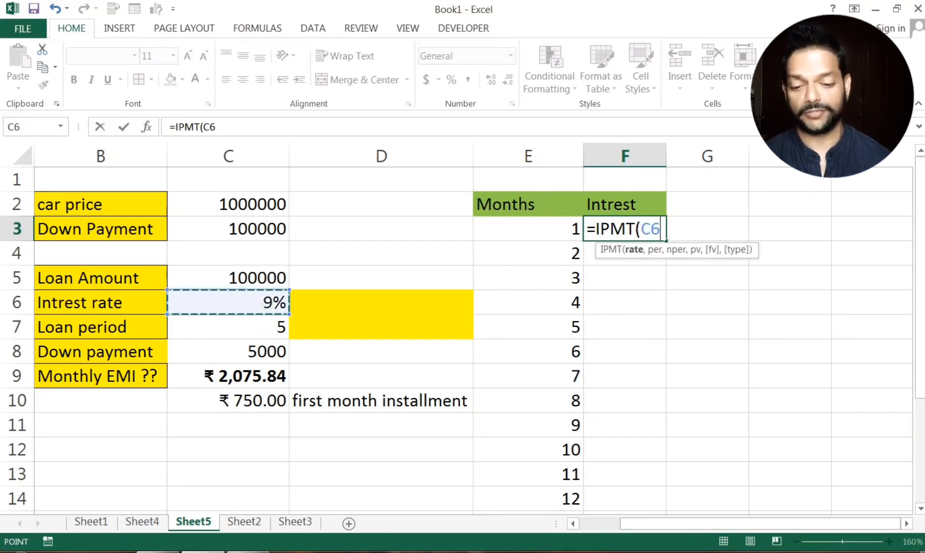
key("F4")
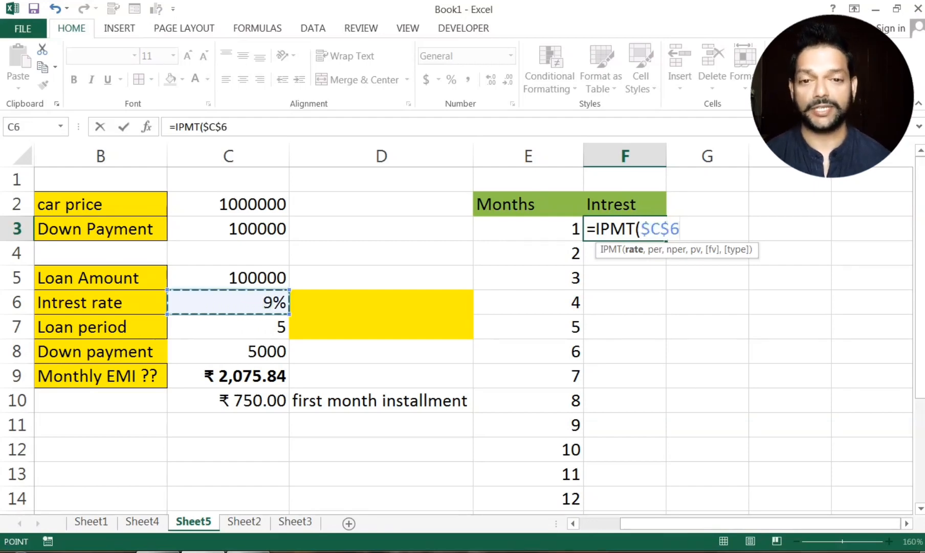
type("/12")
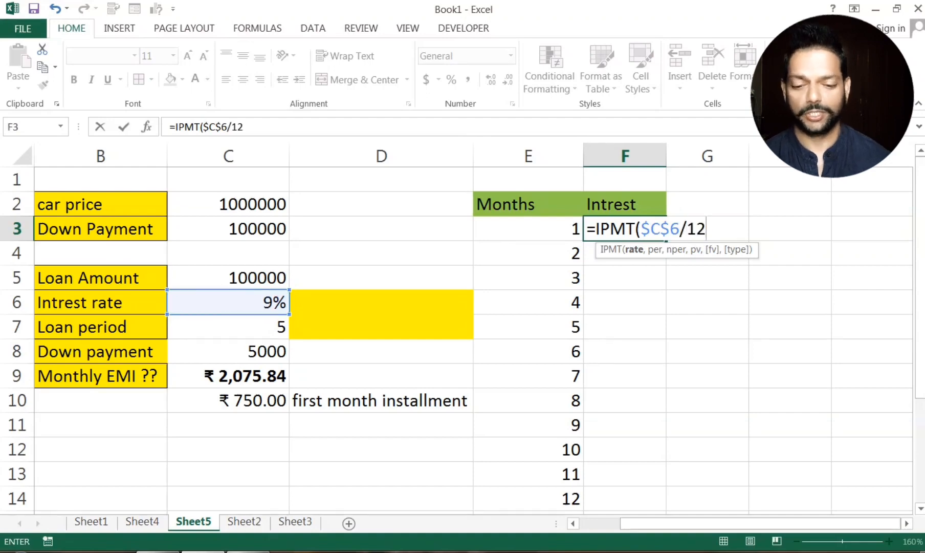
type(",")
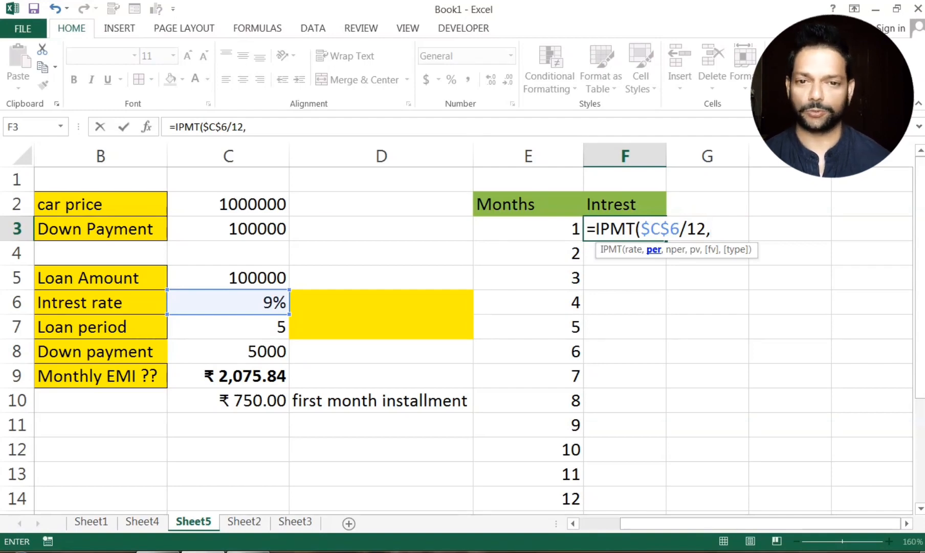
Step: Add month cell E3 as the period and $C$7*12 as the number of periods in the F3 formula
left_click(528, 229)
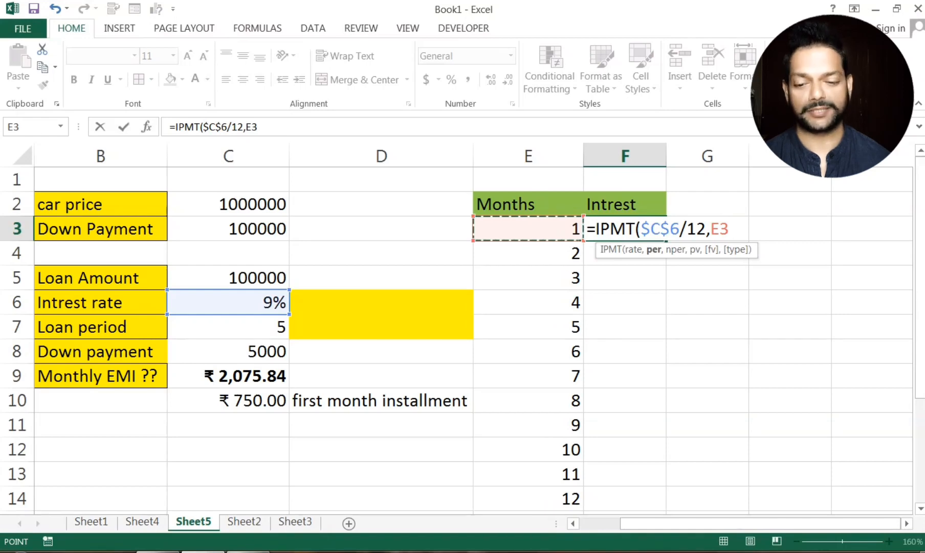
type(",")
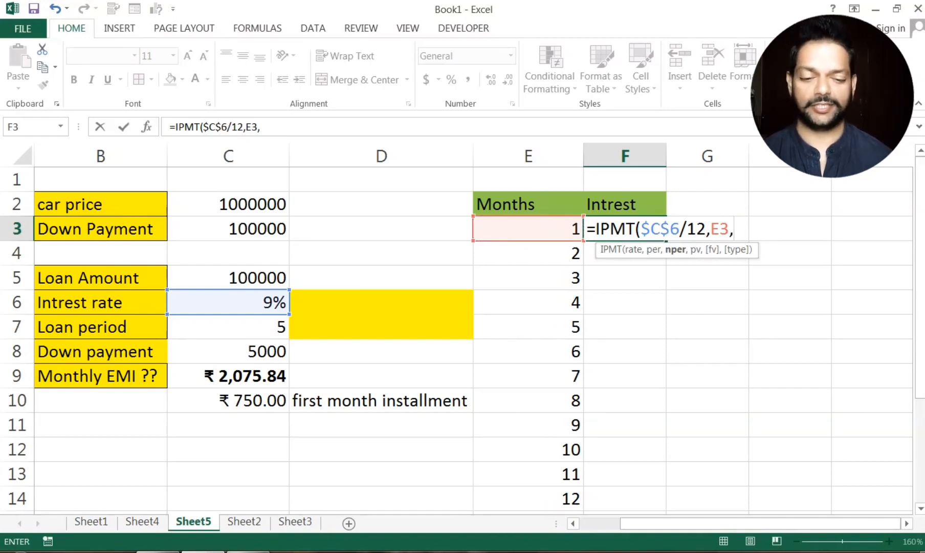
left_click(229, 326)
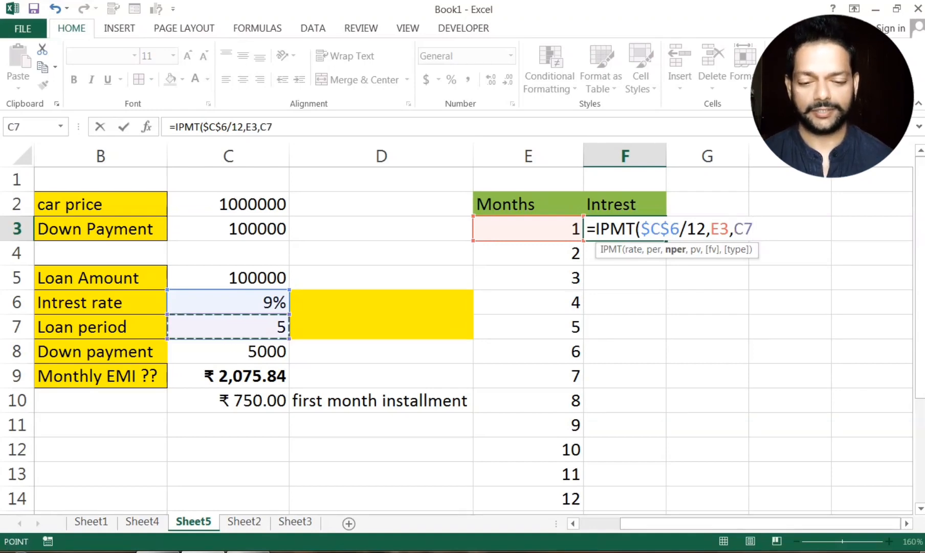
key("F4")
type("*")
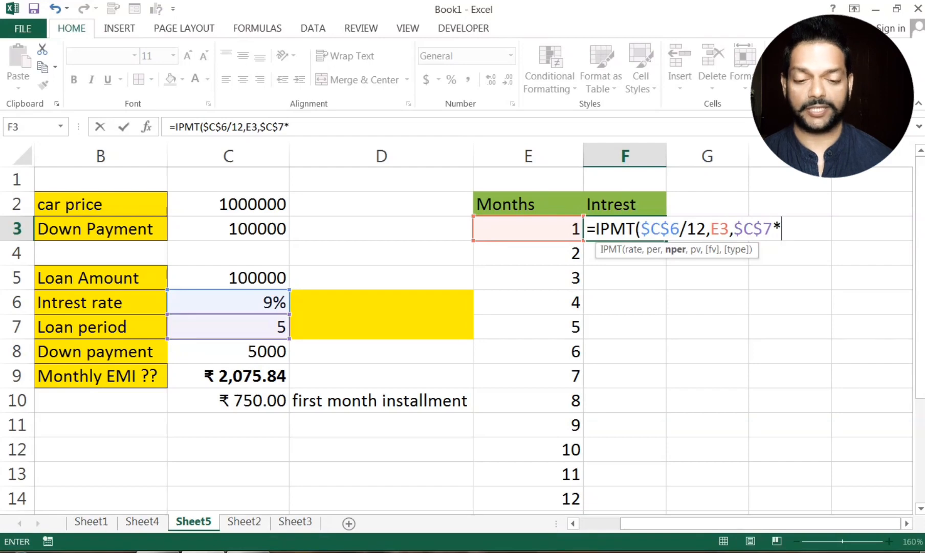
type("12")
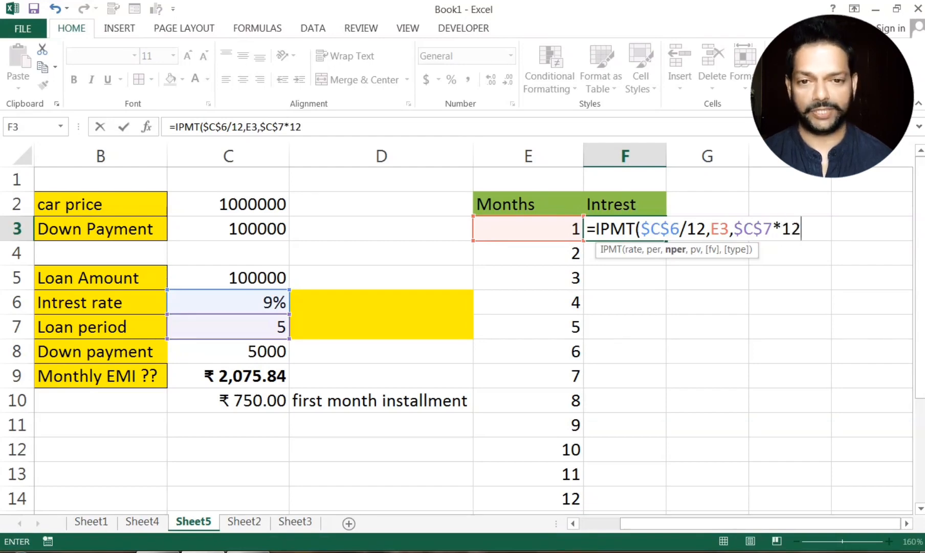
type(",")
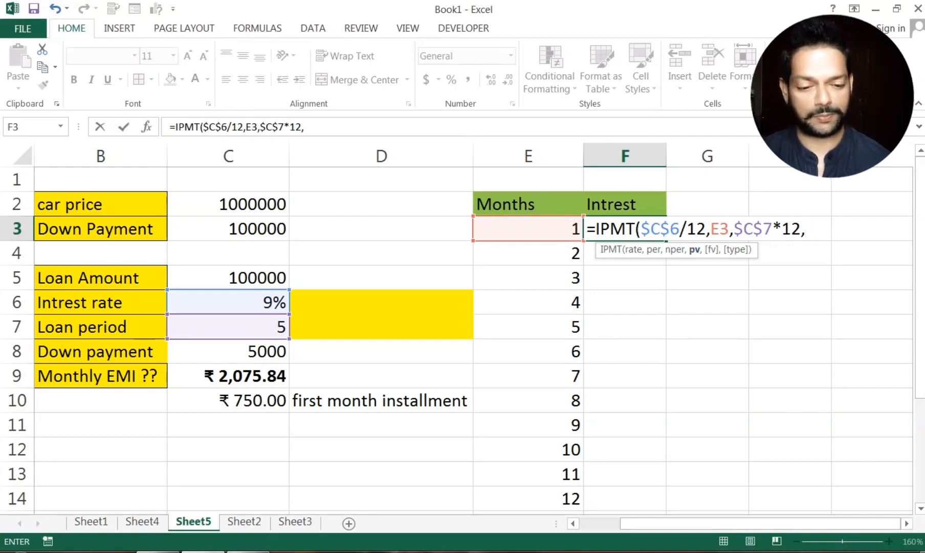
Step: Complete the F3 IPMT formula with the absolute loan amount $C$5 as the present value
left_click(250, 277)
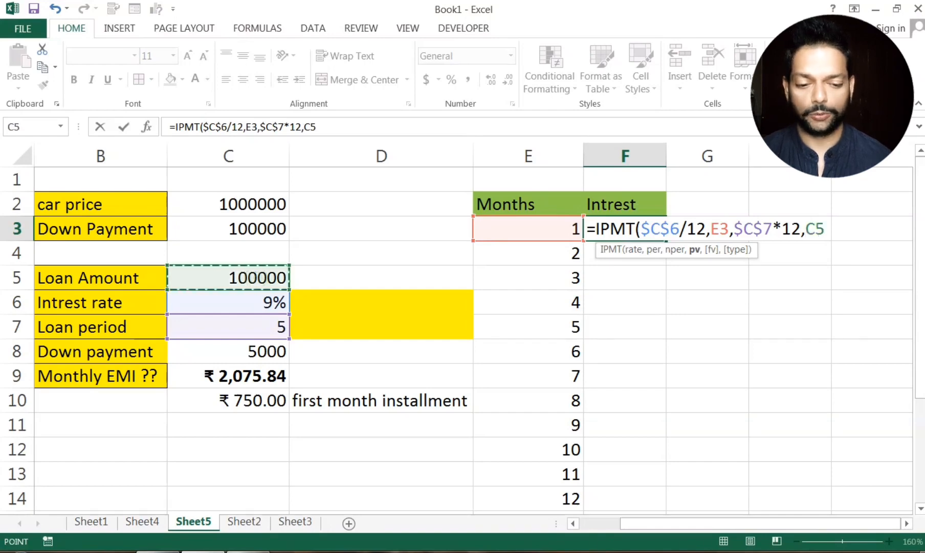
type(")")
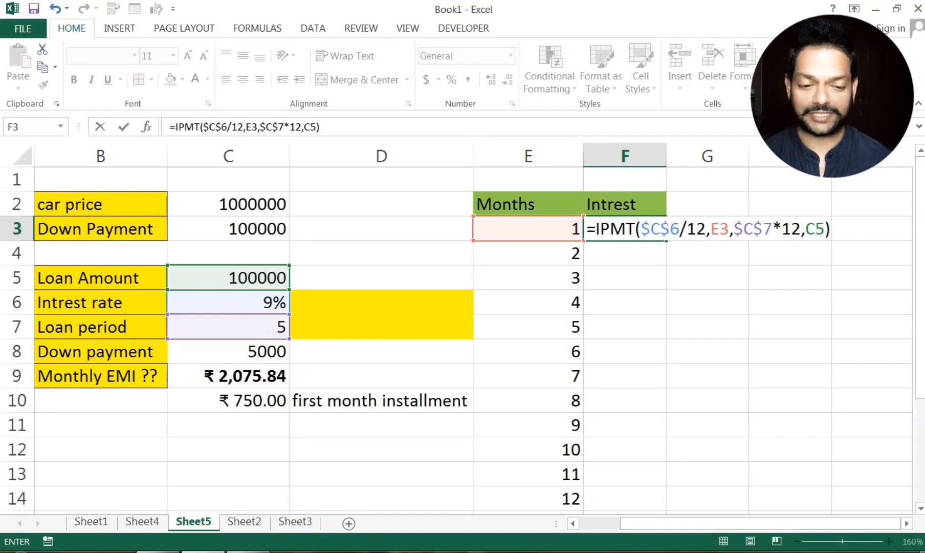
key("BackSpace")
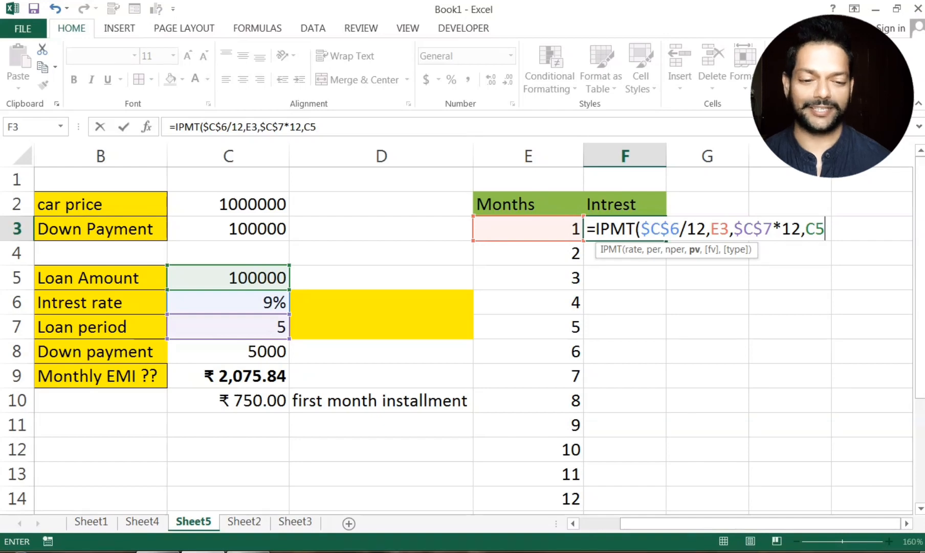
key("F4")
type(")")
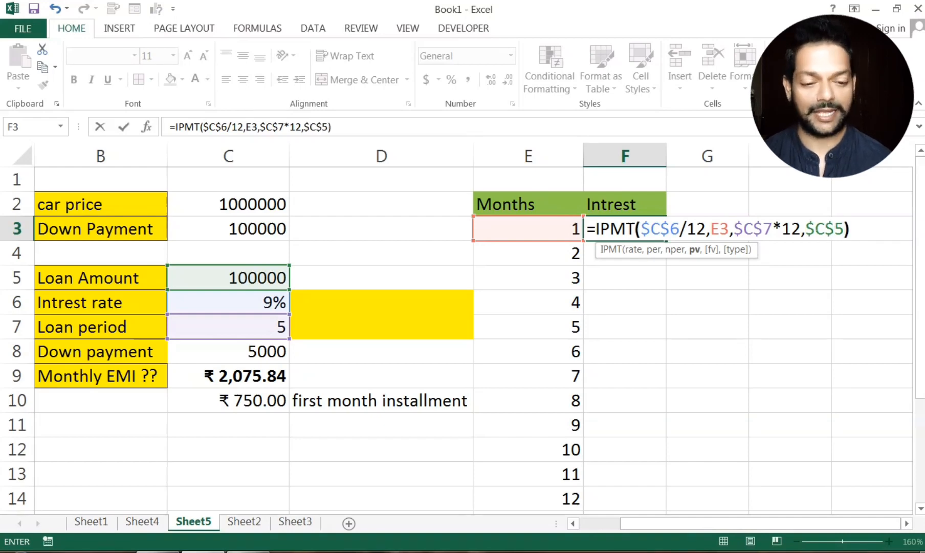
key("Return")
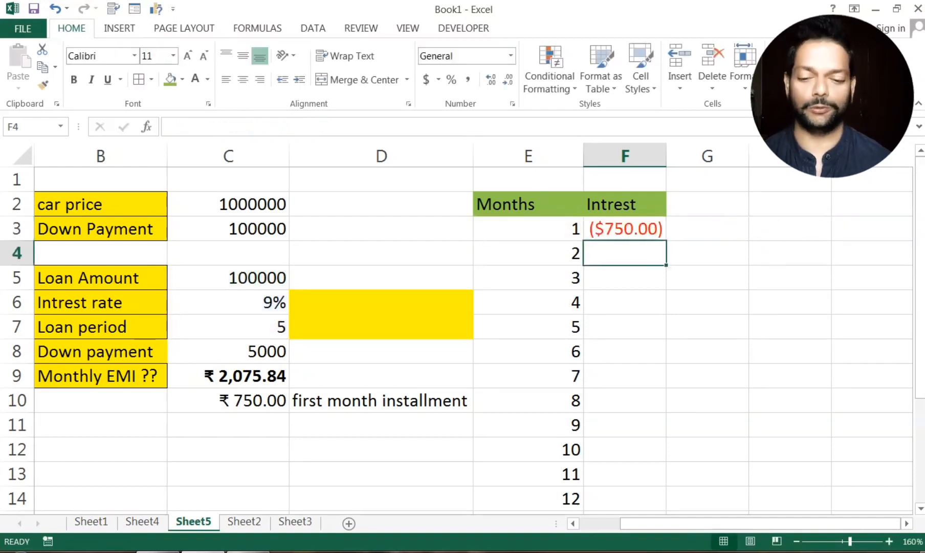
Step: Format cell F3 as currency with the ₹ English (India) symbol
left_click(624, 229)
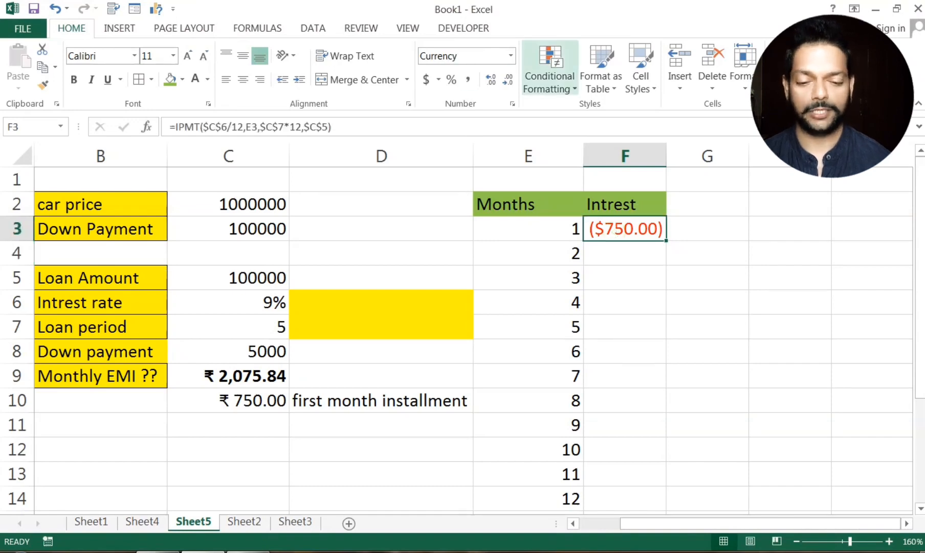
key("ctrl+1")
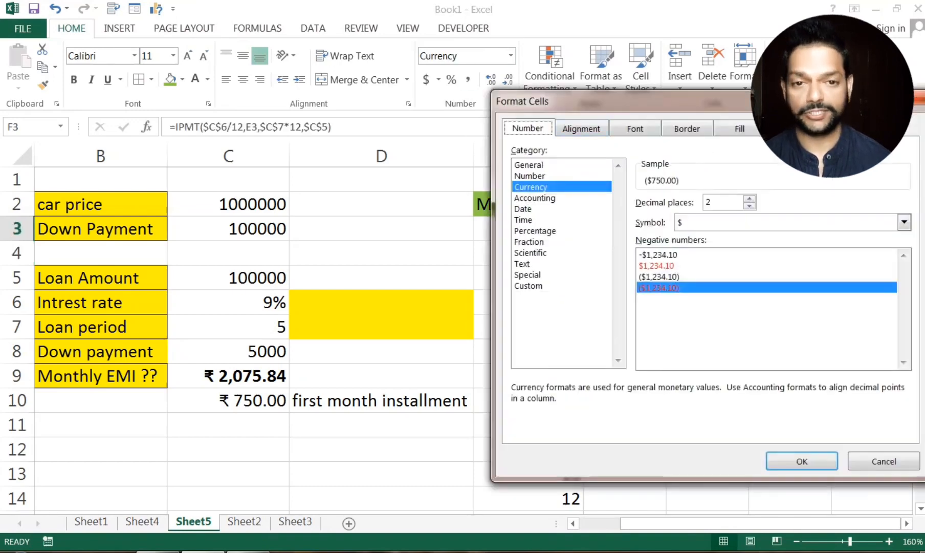
left_click(698, 222)
key("Down")
key("Down")
key("Down")
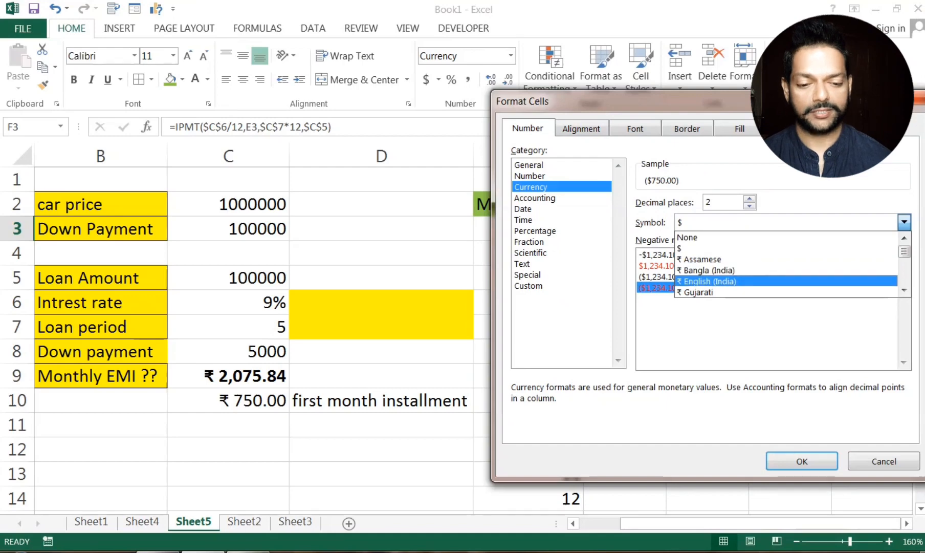
key("Return")
left_click(790, 463)
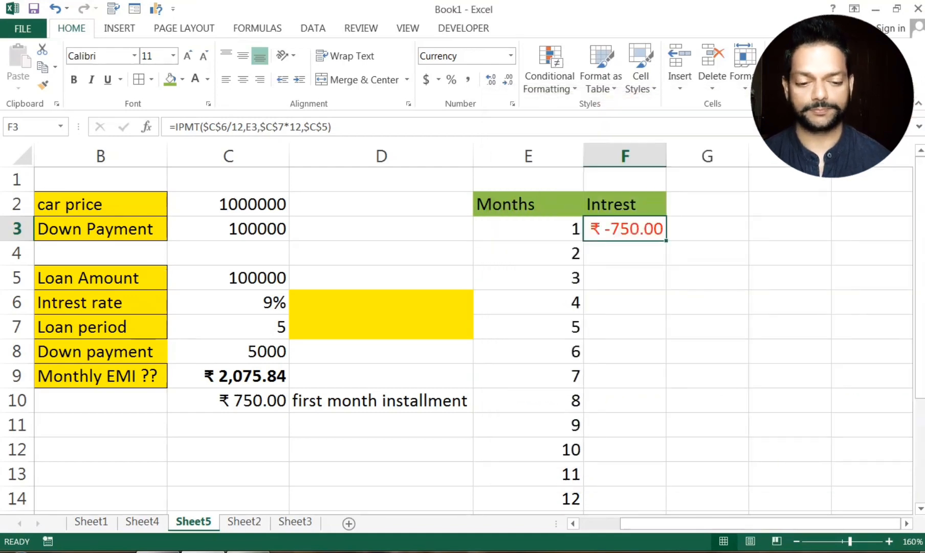
Step: Put a minus sign before IPMT in the F3 formula to give a positive interest amount
left_click(175, 127)
type("-")
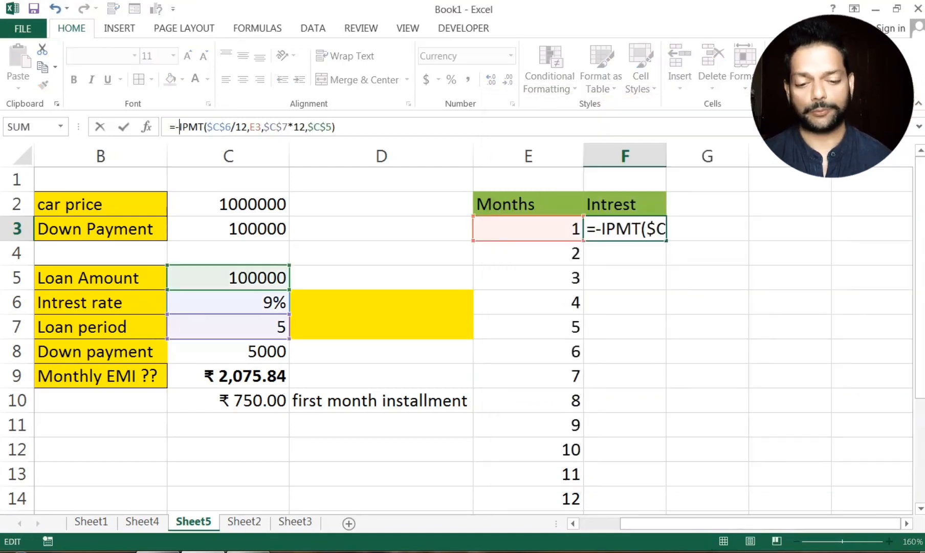
key("Return")
Step: Fill the interest formula from F3 down to F14 for all twelve months
left_click(634, 230)
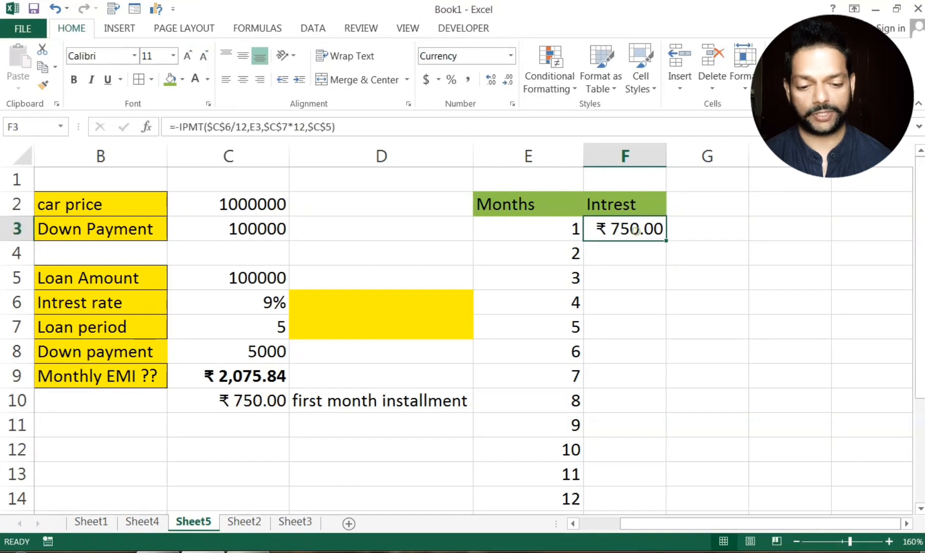
left_click_drag(666, 240, 665, 333)
left_click_drag(665, 484, 644, 498)
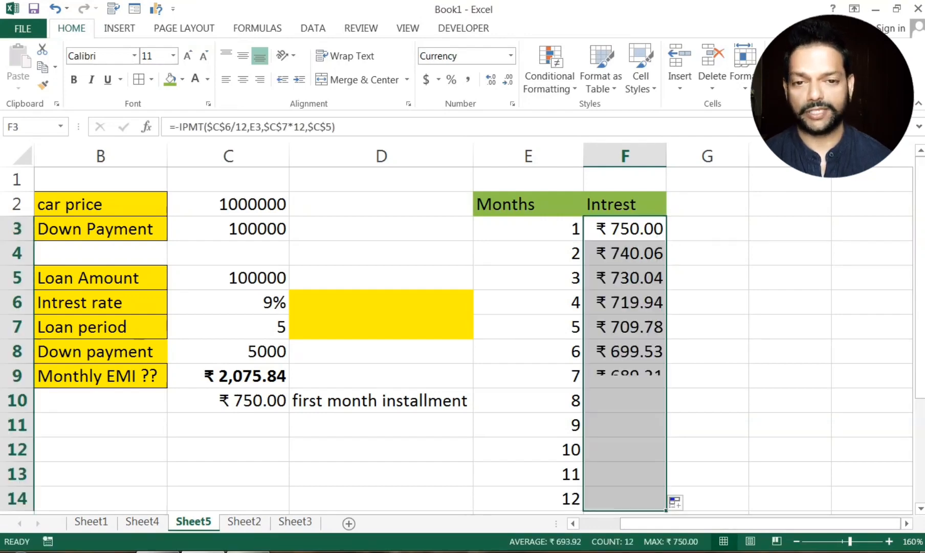
left_click(777, 336)
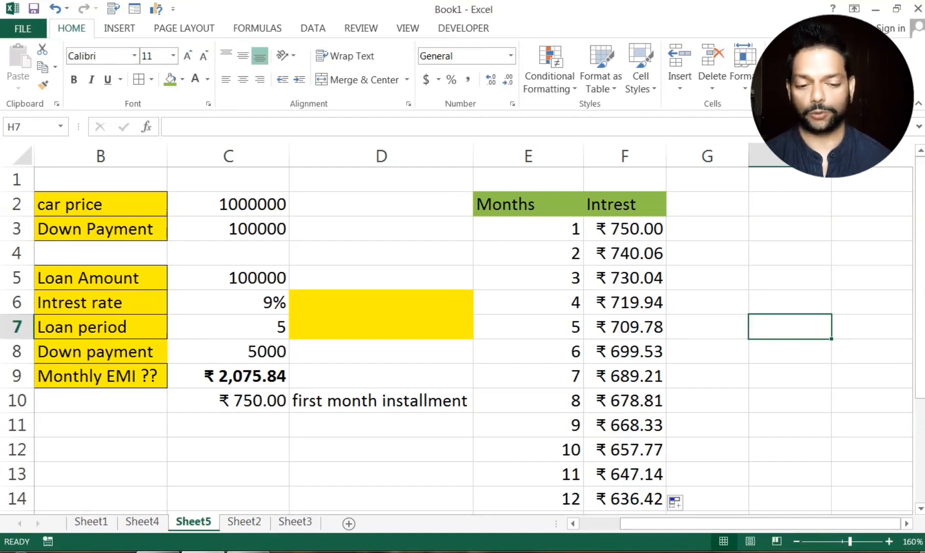
Step: Make the month and interest values in E3:F14 bold and center them horizontally
left_click_drag(527, 228, 625, 501)
left_click(73, 80)
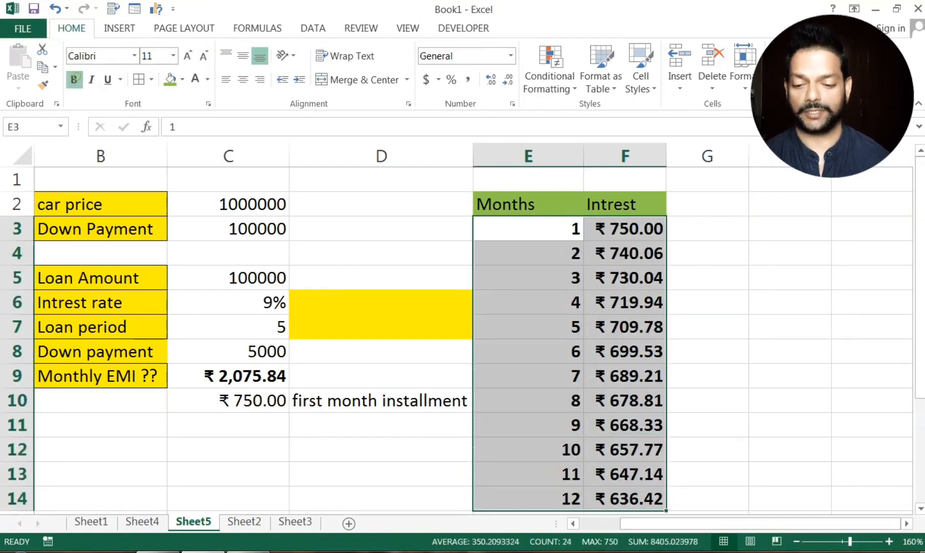
left_click(243, 80)
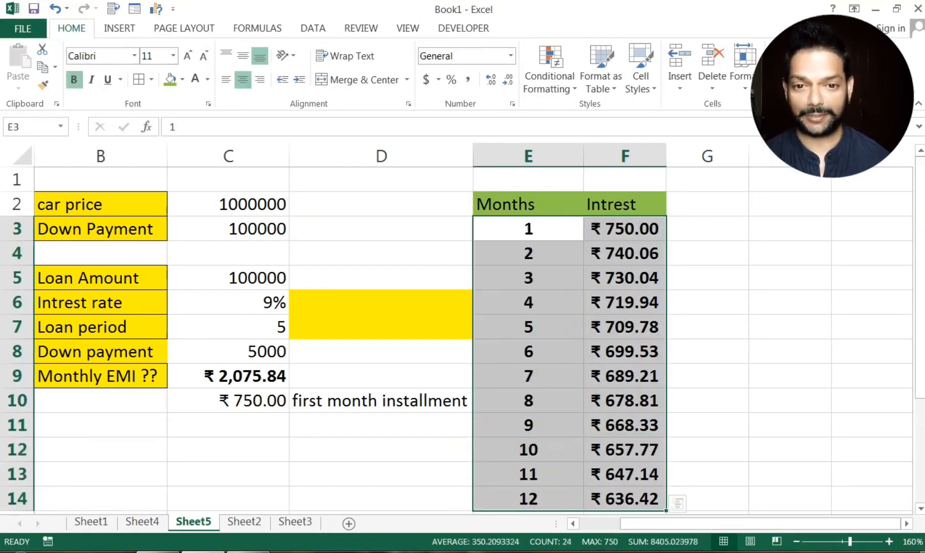
Step: Extend the month series and interest formulas in columns E and F down to month 61 in row 63
scroll(460, 338, "down", 2)
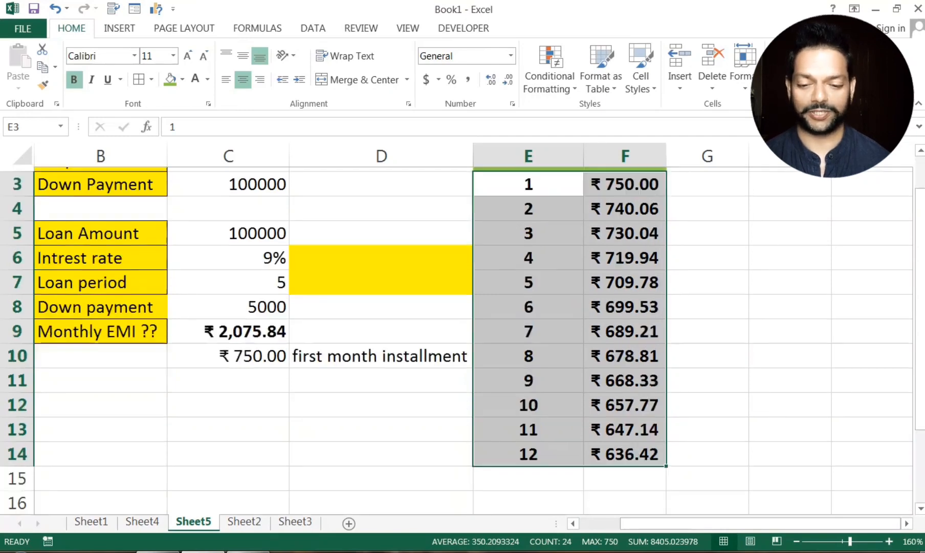
left_click_drag(547, 350, 625, 351)
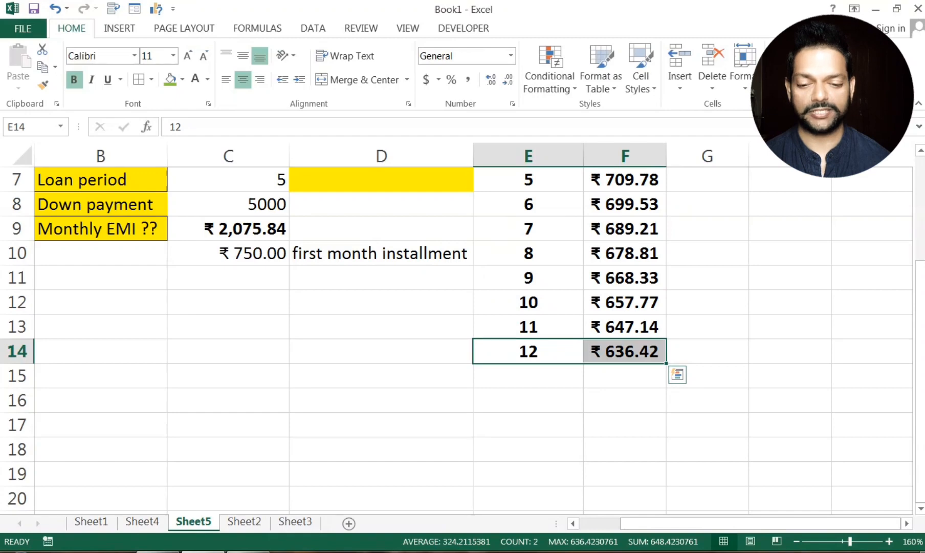
left_click_drag(558, 327, 675, 482)
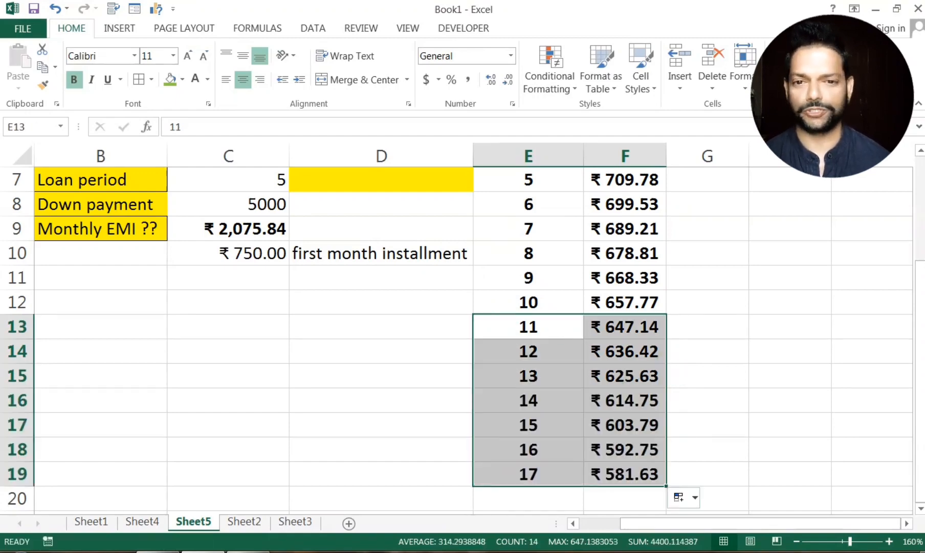
scroll(460, 337, "down", 2)
left_click_drag(666, 339, 667, 486)
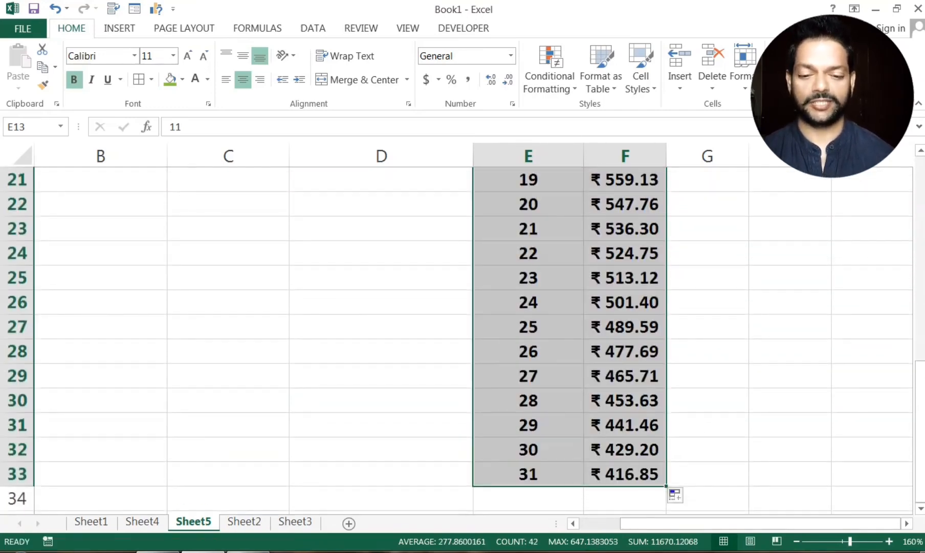
scroll(461, 328, "down", 2)
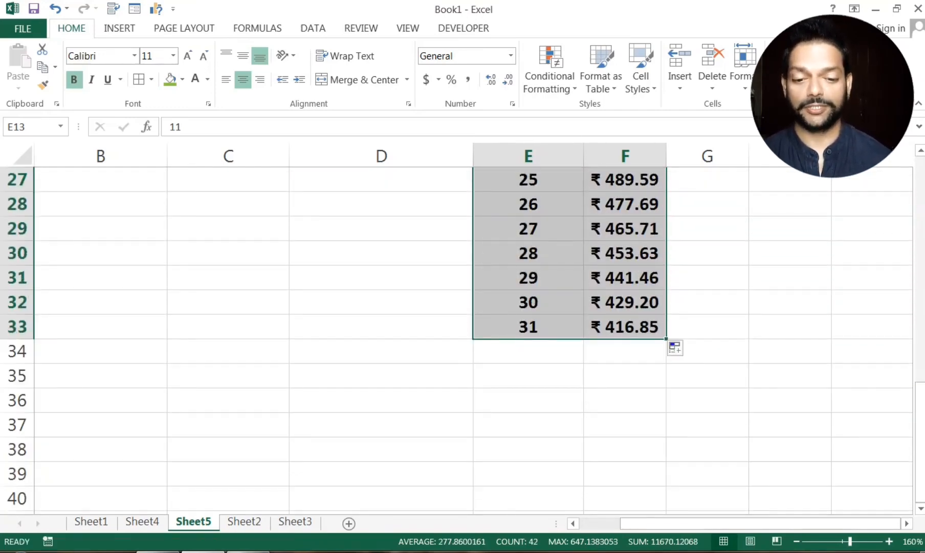
left_click_drag(667, 338, 667, 486)
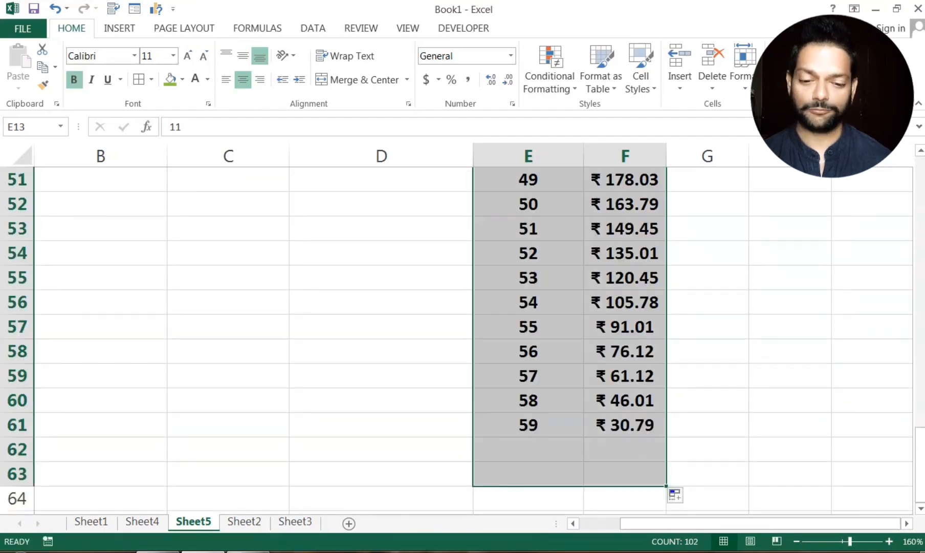
left_click(763, 503)
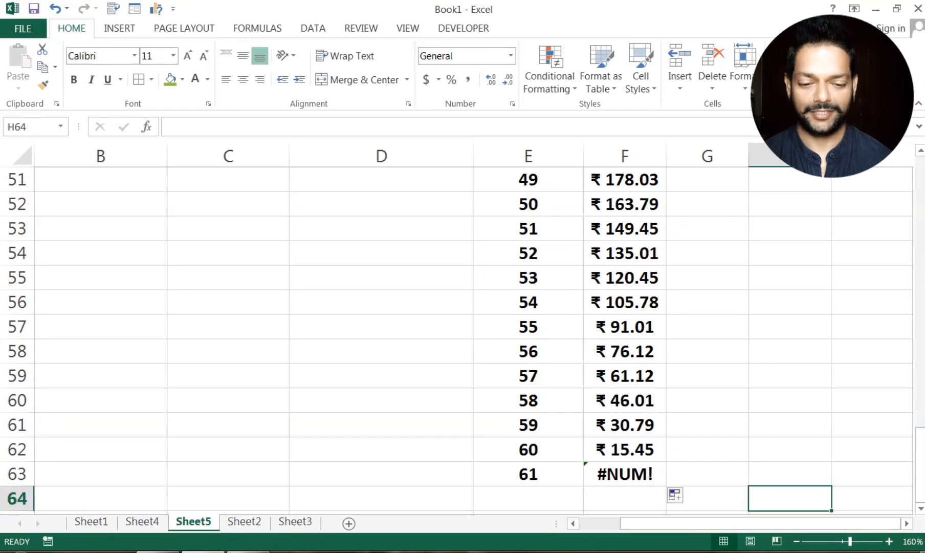
left_click_drag(529, 474, 625, 474)
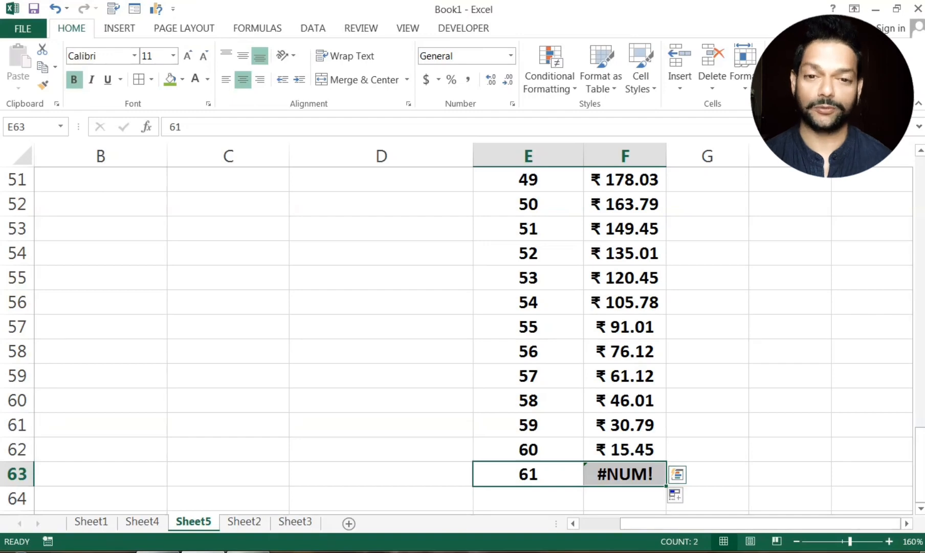
Step: Enter the note "60 Months" in D7 beside the loan period
scroll(460, 338, "up", 9)
scroll(461, 338, "up", 8)
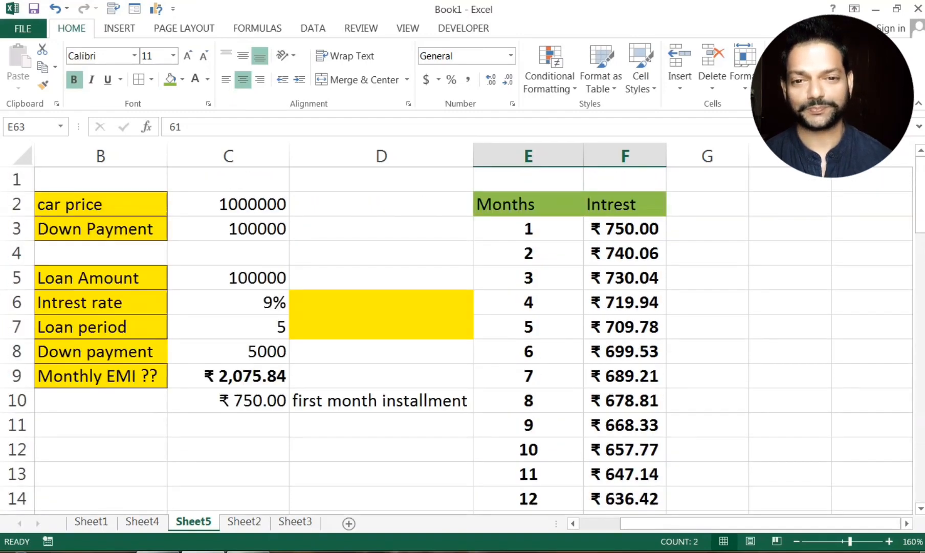
left_click(265, 329)
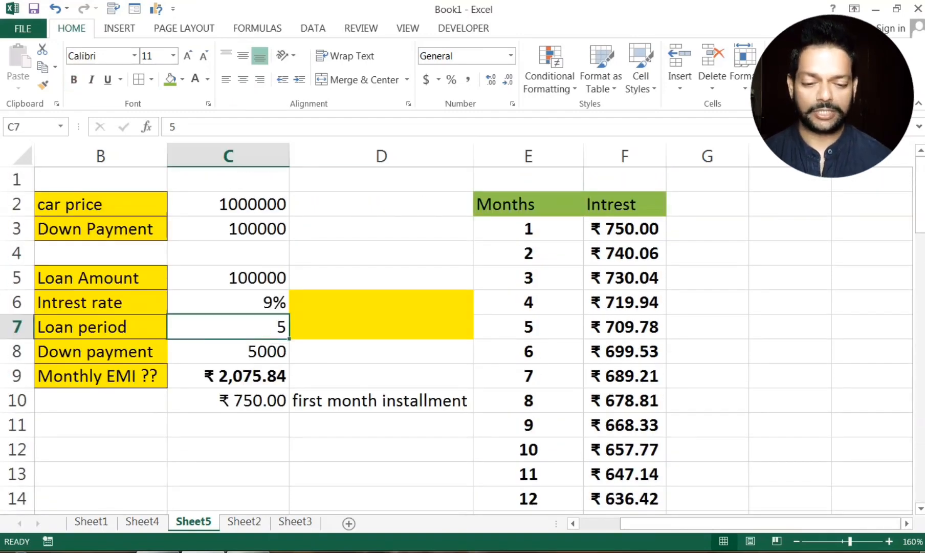
left_click(316, 328)
type("6")
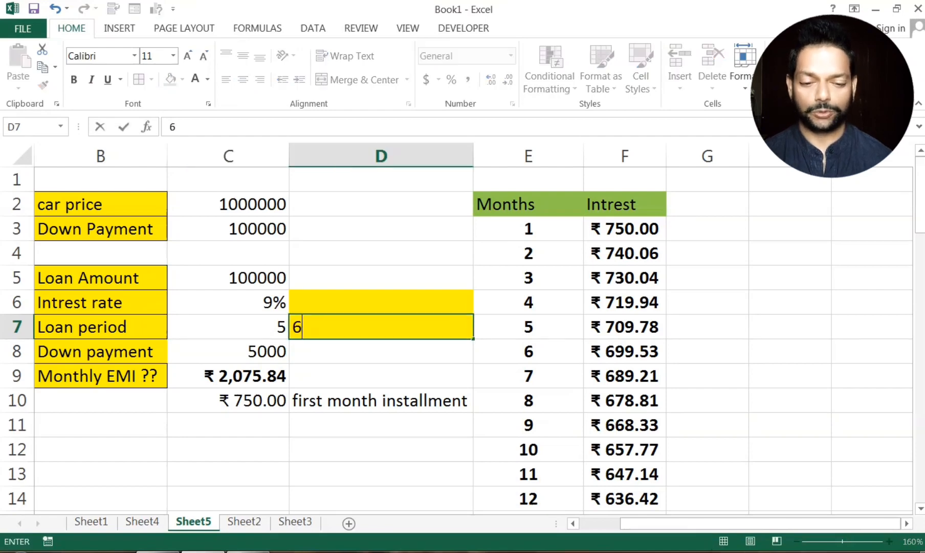
type("0 Months")
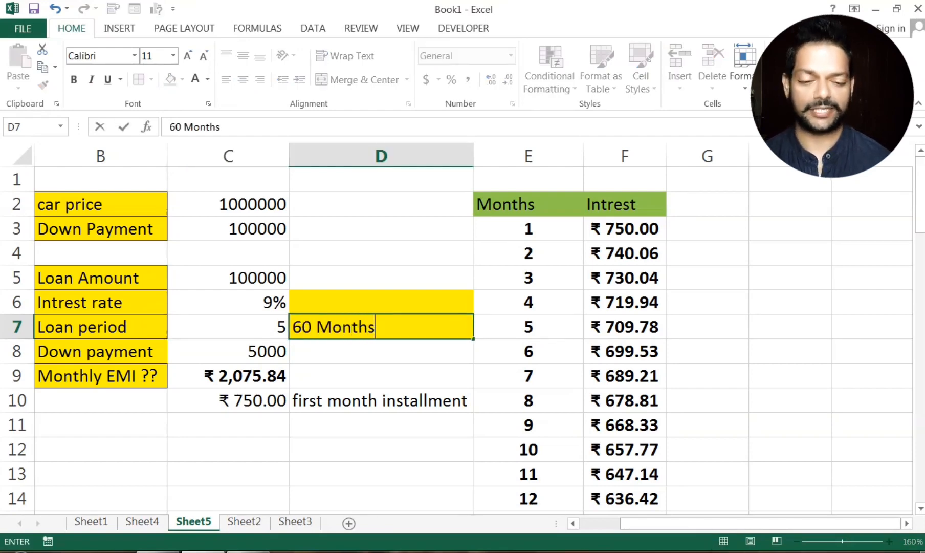
left_click(358, 369)
Step: Fill the loan period cells C7:D7 with the light green color
left_click_drag(256, 327, 328, 327)
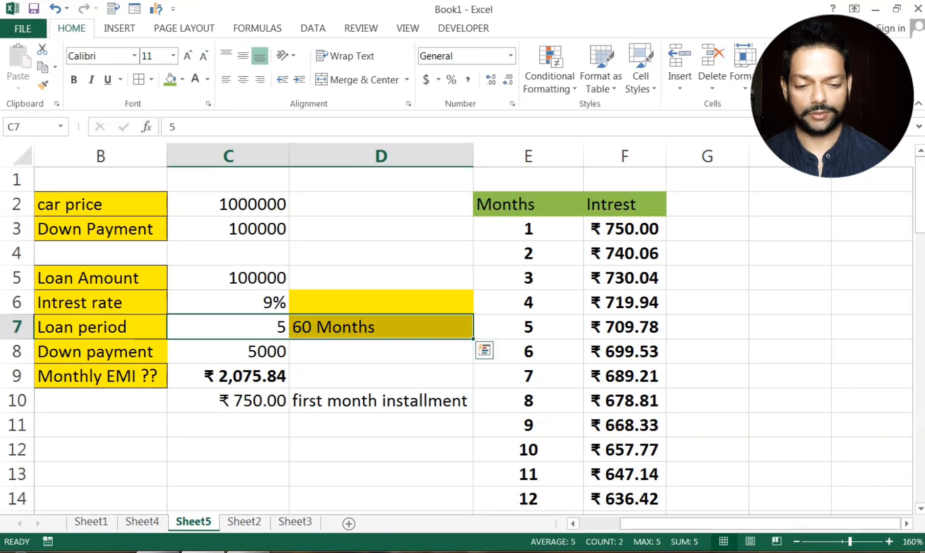
left_click(170, 79)
left_click(407, 325)
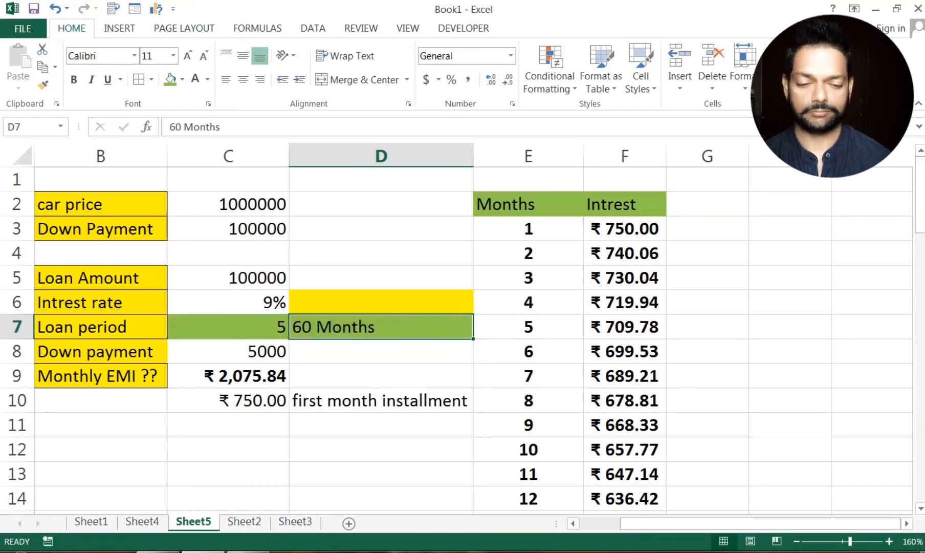
Step: Clear the surplus month 61 row in E63:F63 so the table ends at month 60
scroll(461, 338, "down", 19)
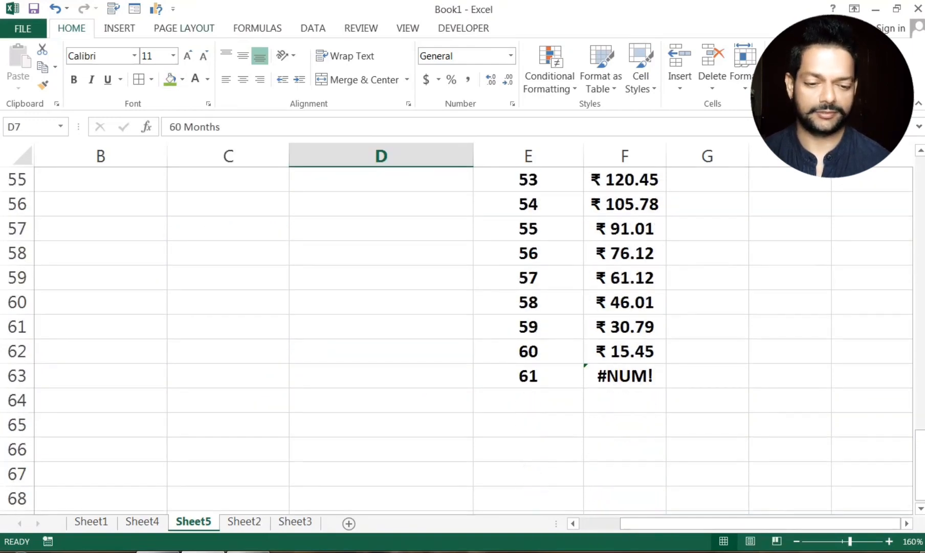
left_click(627, 304)
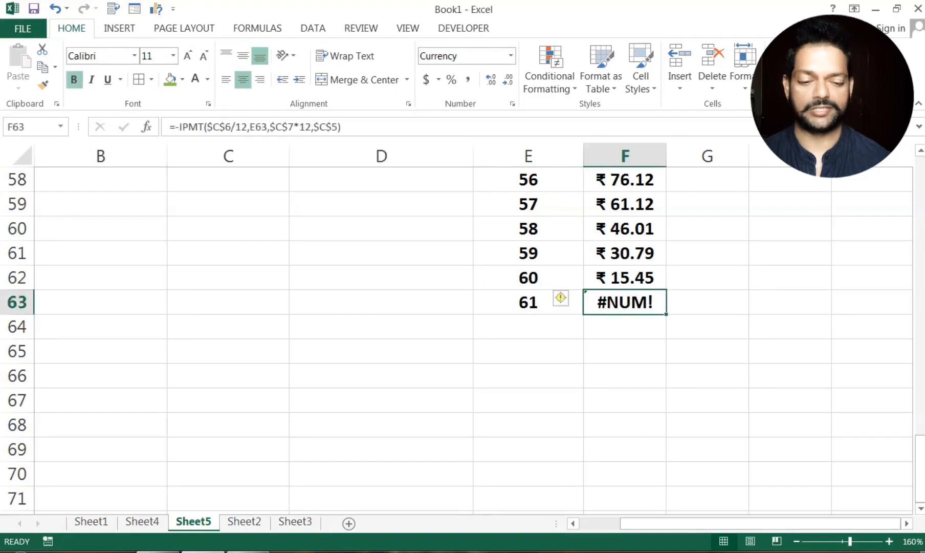
left_click_drag(529, 302, 624, 303)
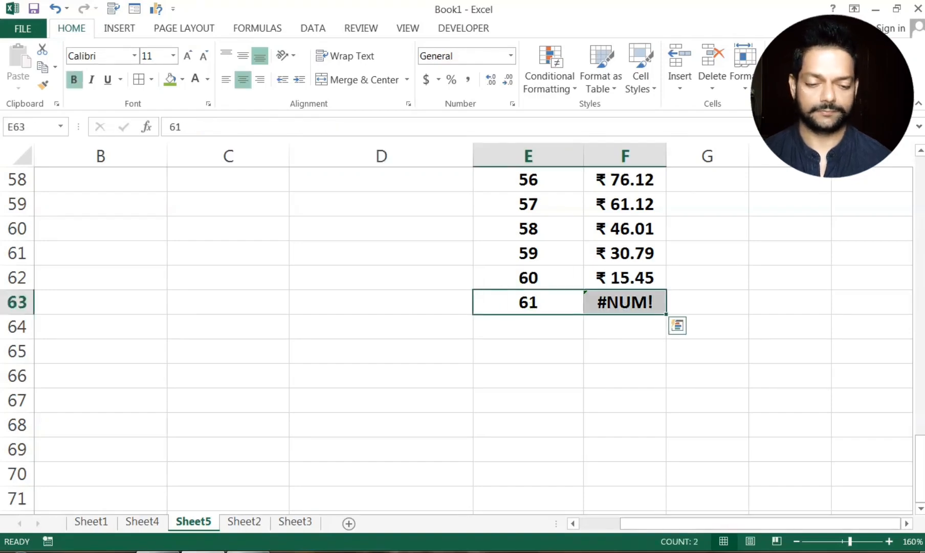
key("Delete")
scroll(624, 303, "up", 3)
scroll(461, 338, "up", 12)
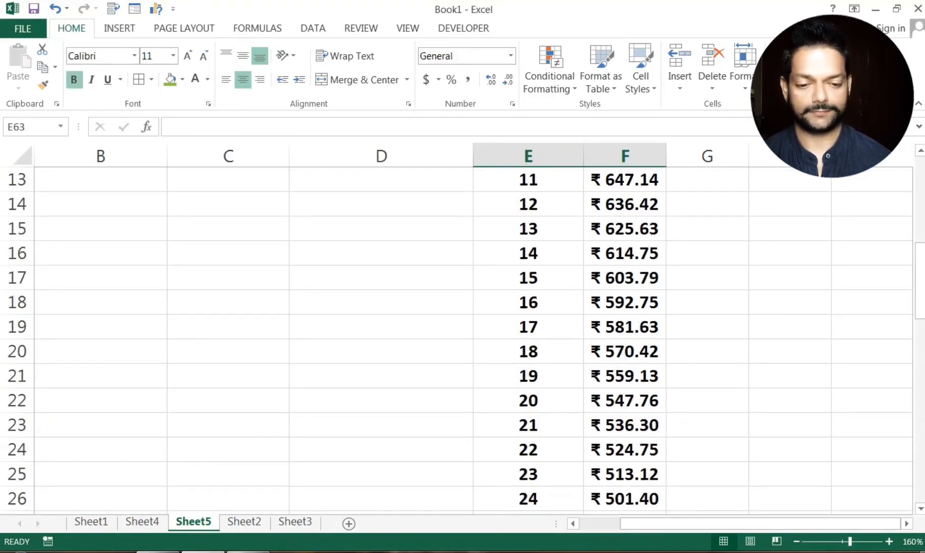
scroll(460, 338, "down", 13)
scroll(461, 337, "down", 1)
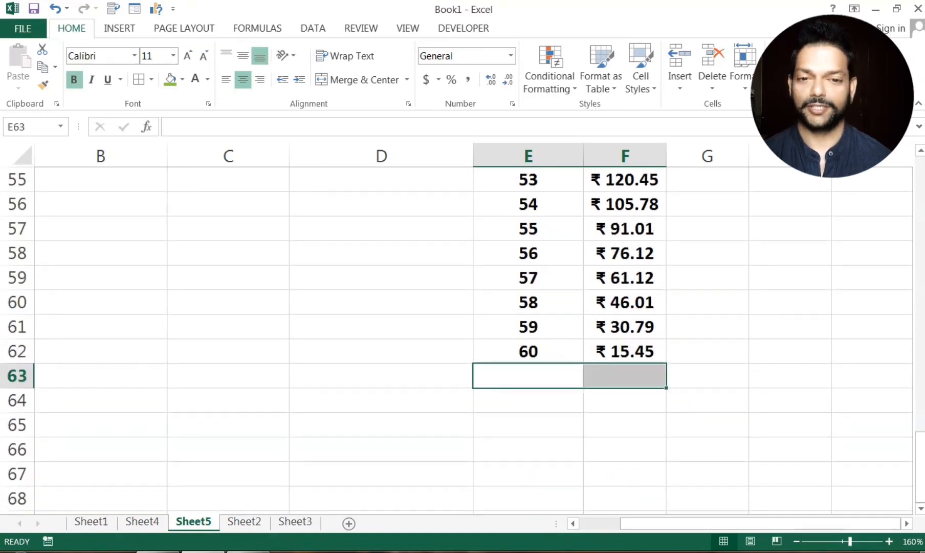
scroll(460, 338, "up", 18)
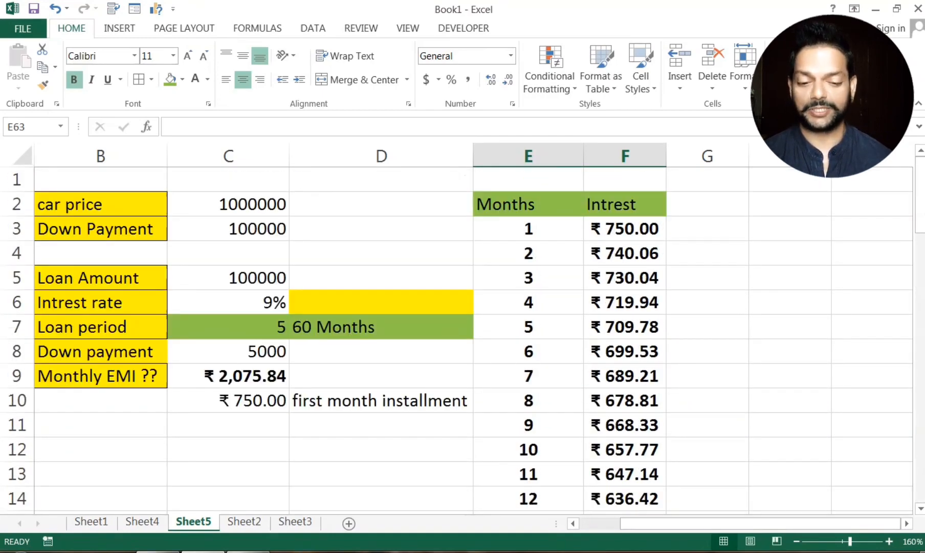
Step: Calculate the first month's principal portion in C12 with the formula =PPMT(C6/12,1,C7*12,C5)
left_click(762, 353)
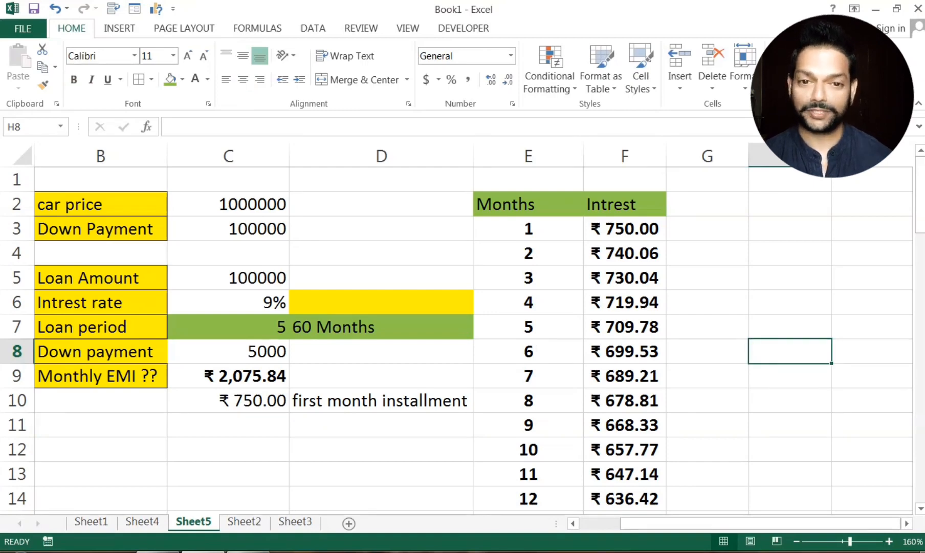
left_click(242, 441)
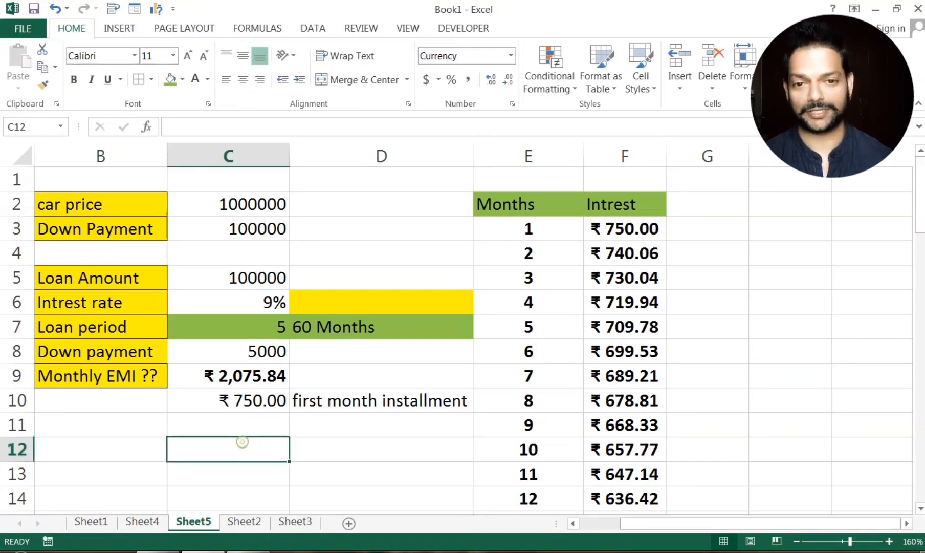
type("=")
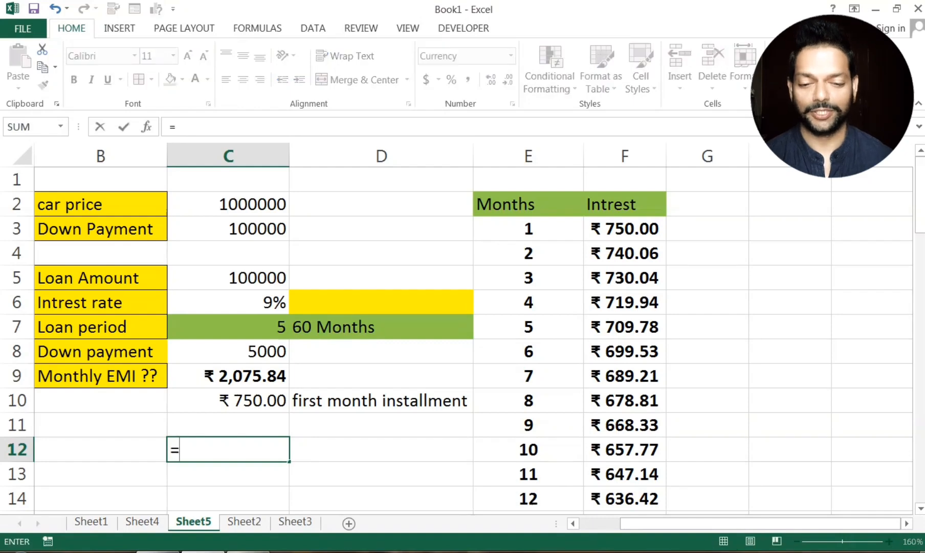
type("ppm")
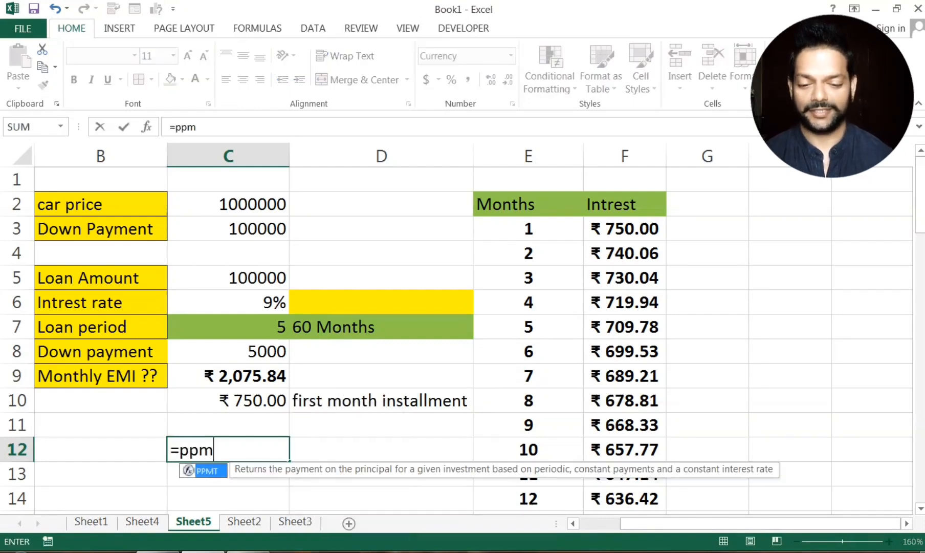
type("t")
key("Tab")
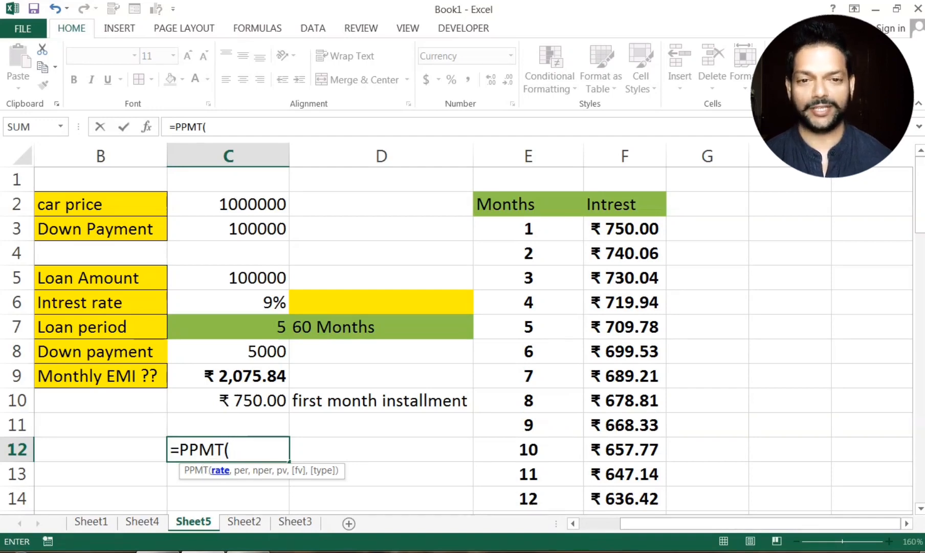
left_click(249, 303)
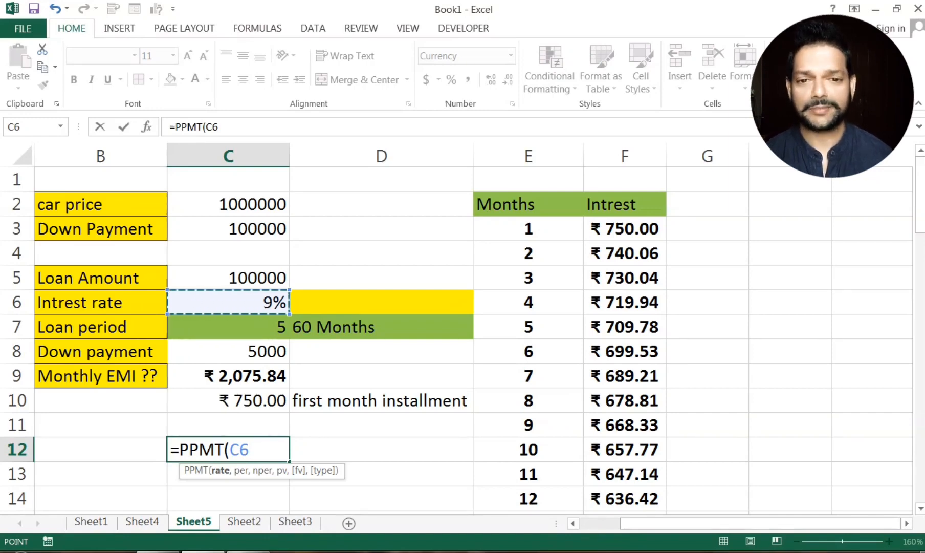
type("/12,")
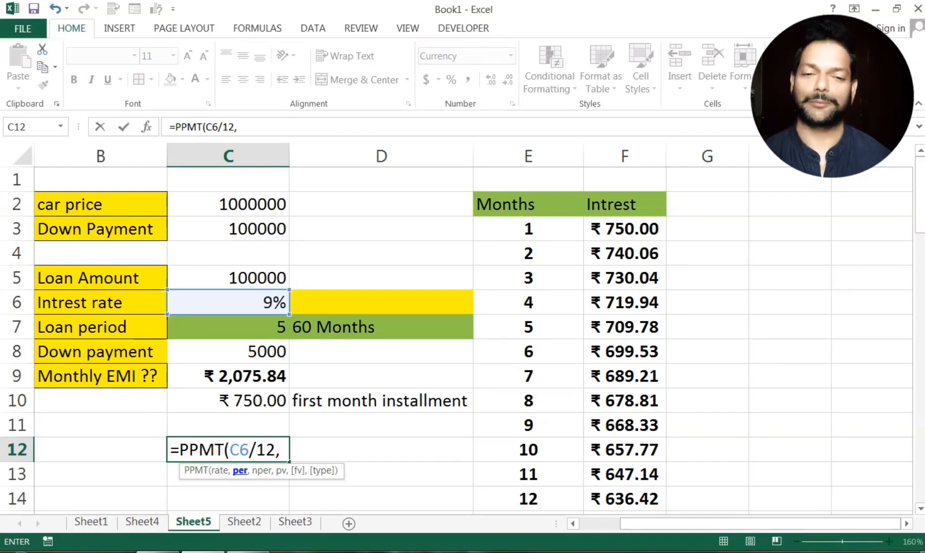
type("1,")
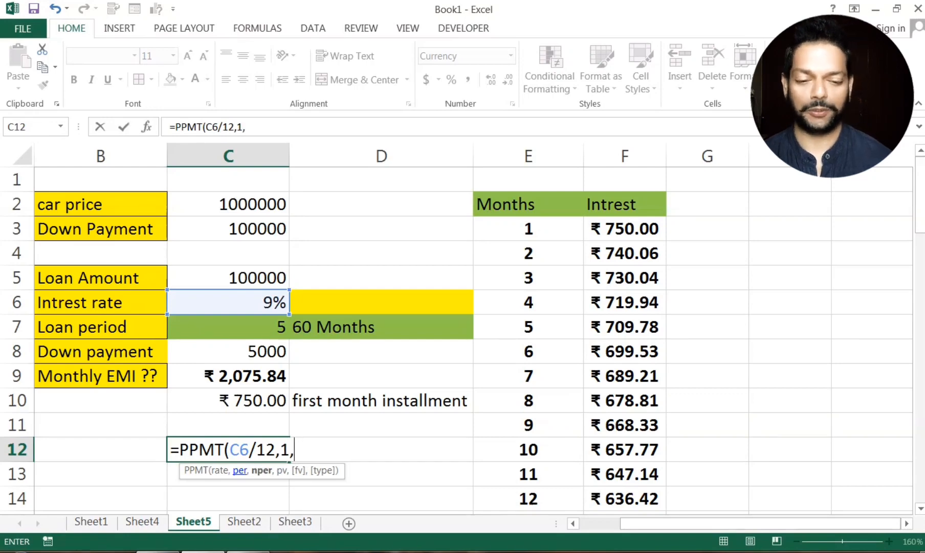
left_click(228, 327)
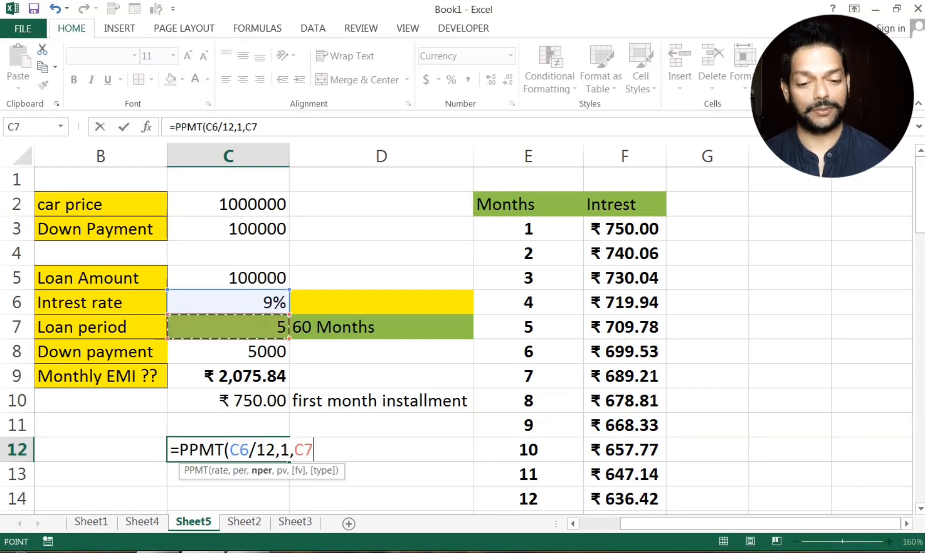
type("*12")
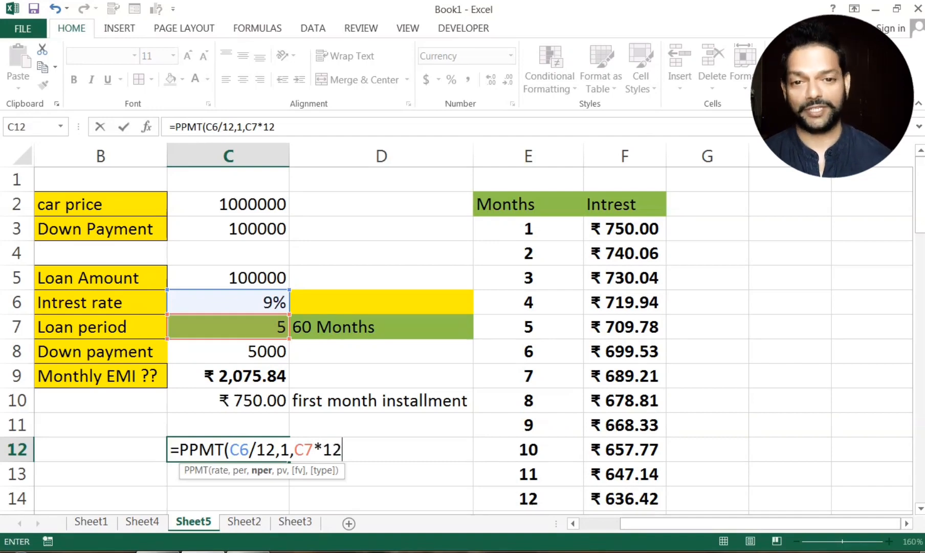
type(",")
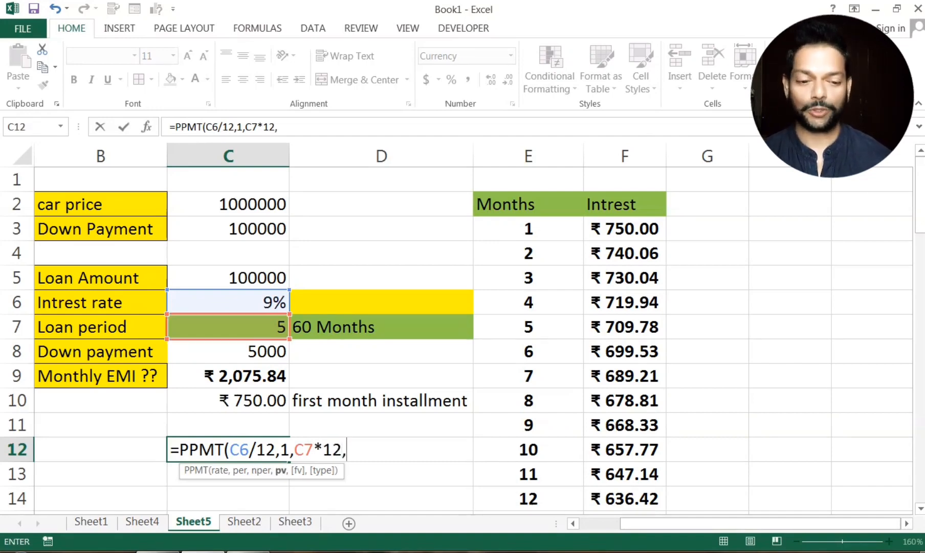
left_click(271, 277)
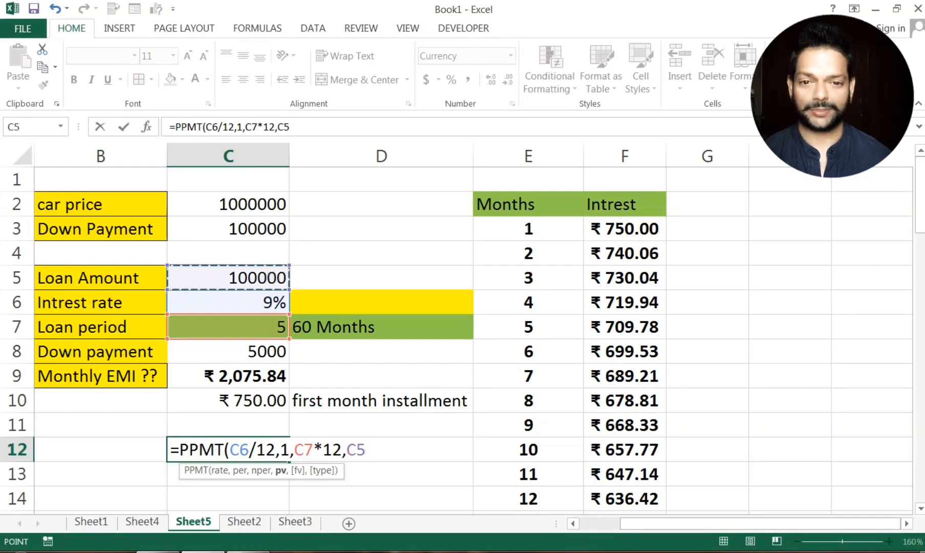
type(")")
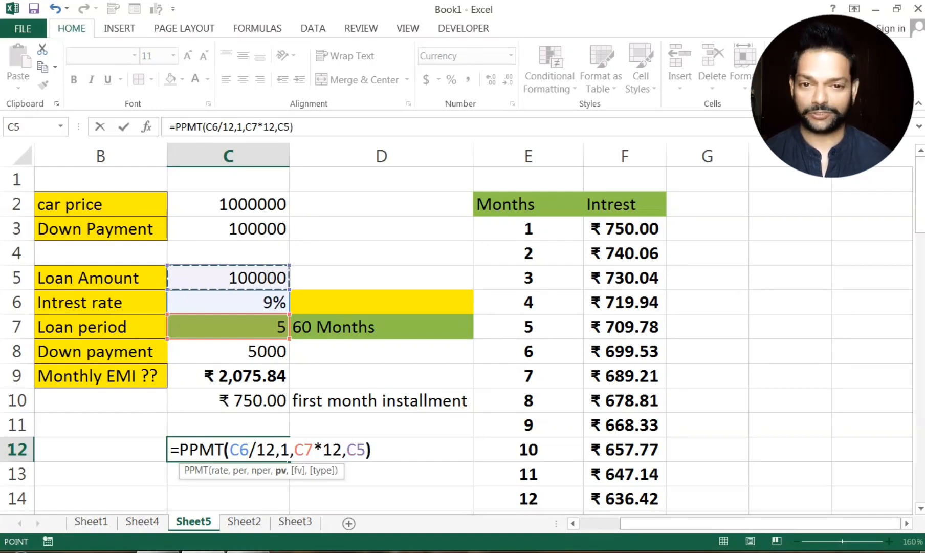
key("Return")
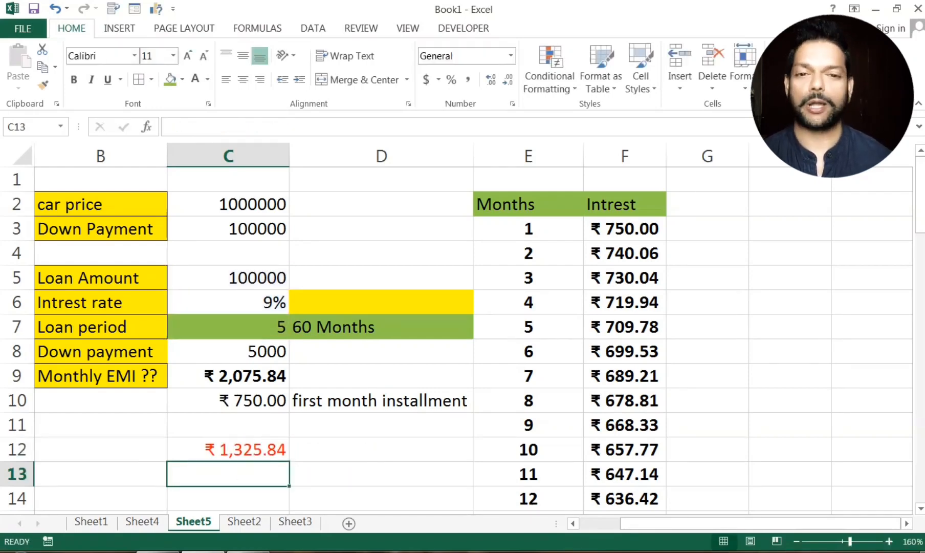
Step: Label the PPMT result with the text "Principal Amount" in D12
left_click(229, 456)
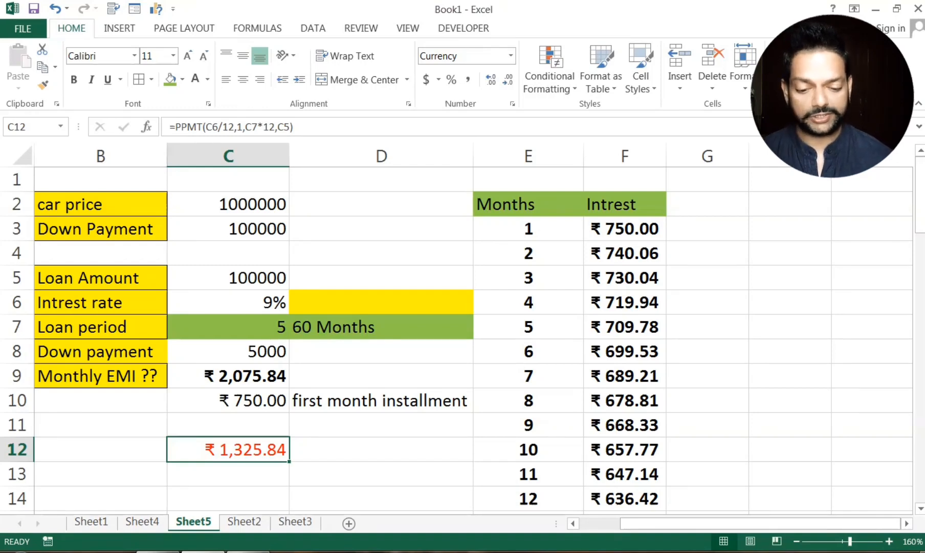
left_click(338, 450)
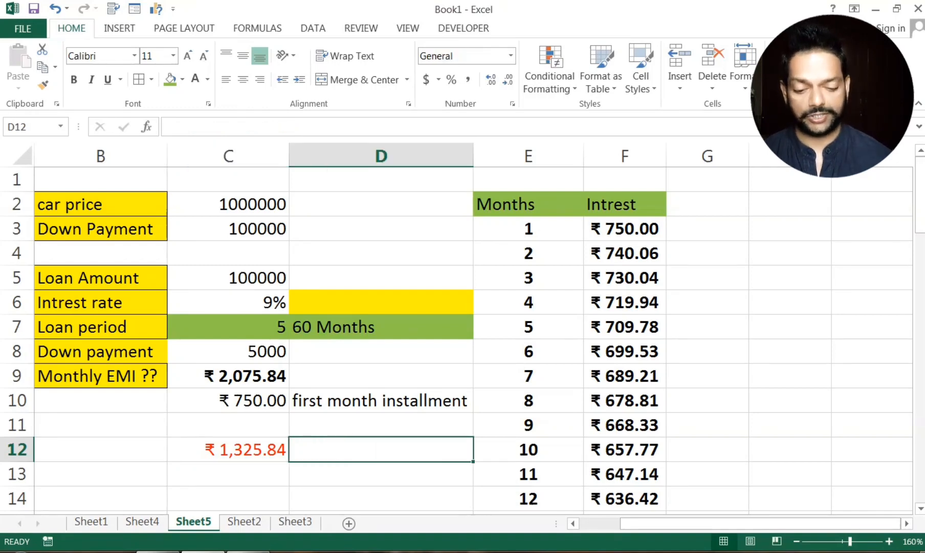
type("Pri")
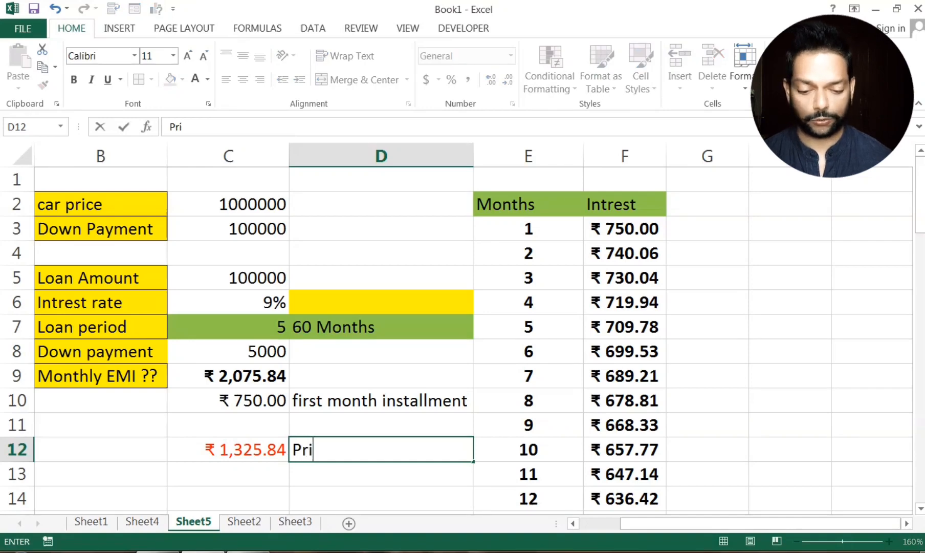
type("ncipal Am")
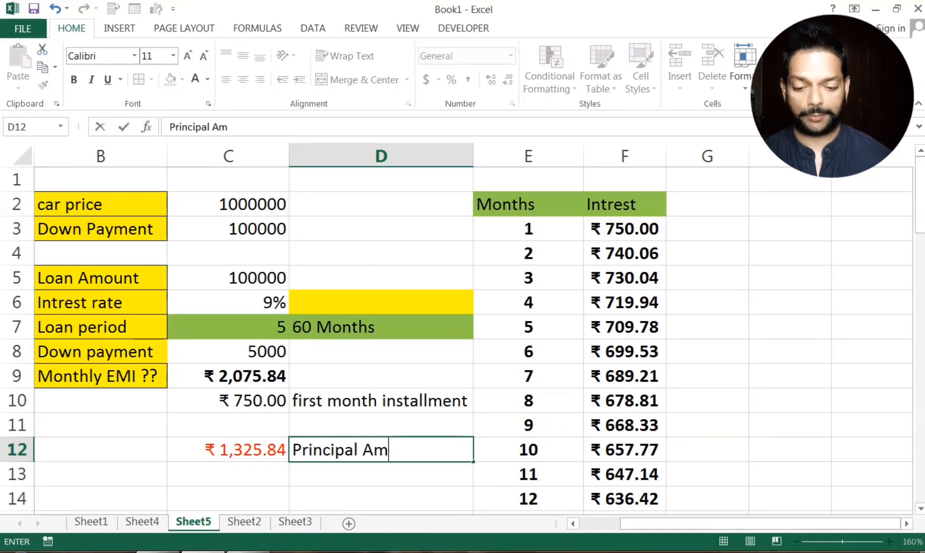
type("ount")
left_click(366, 491)
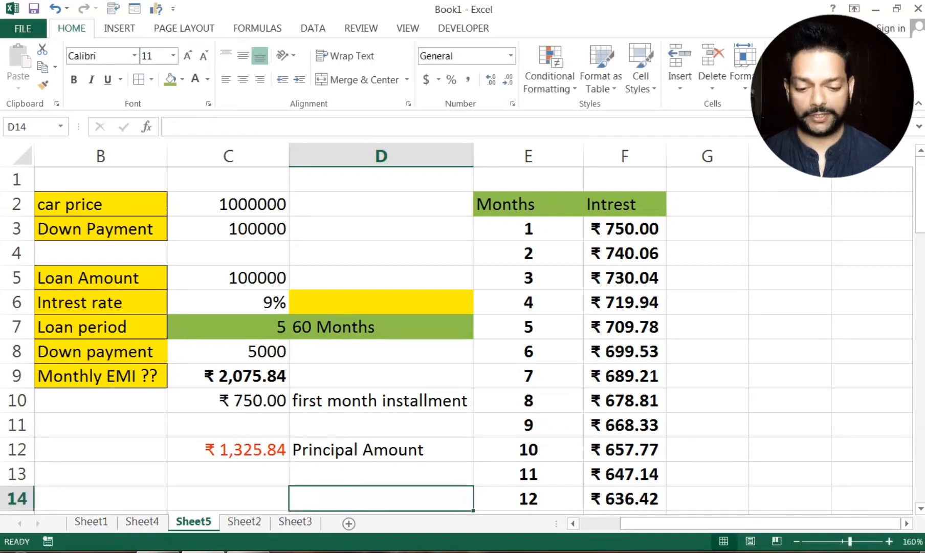
left_click(333, 447)
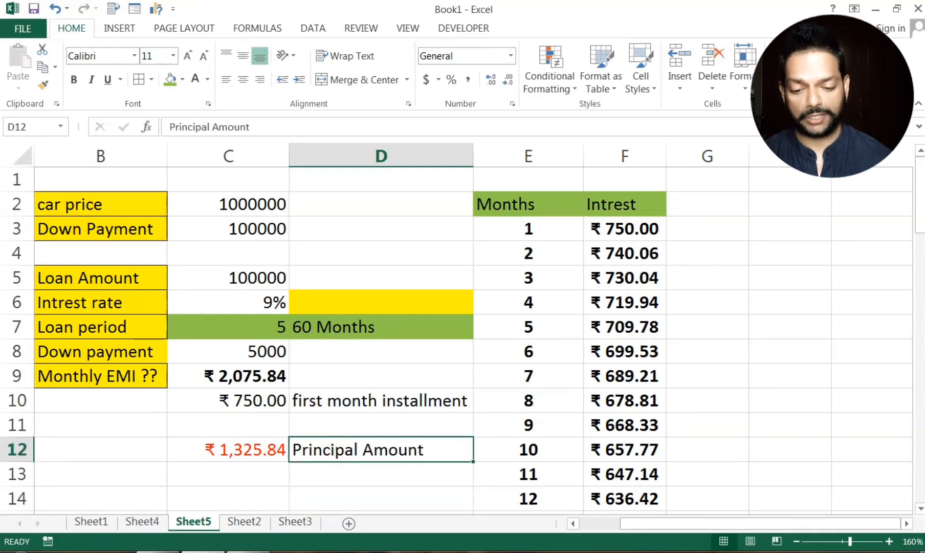
left_click(229, 450)
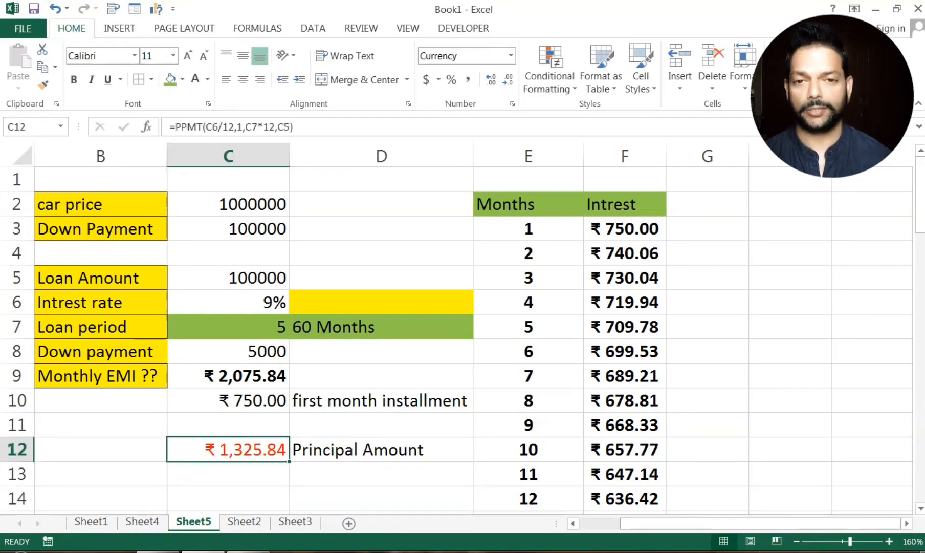
Step: Enter the function name "ppmt" as a note in C13 below the principal result
left_click(320, 475)
left_click(251, 473)
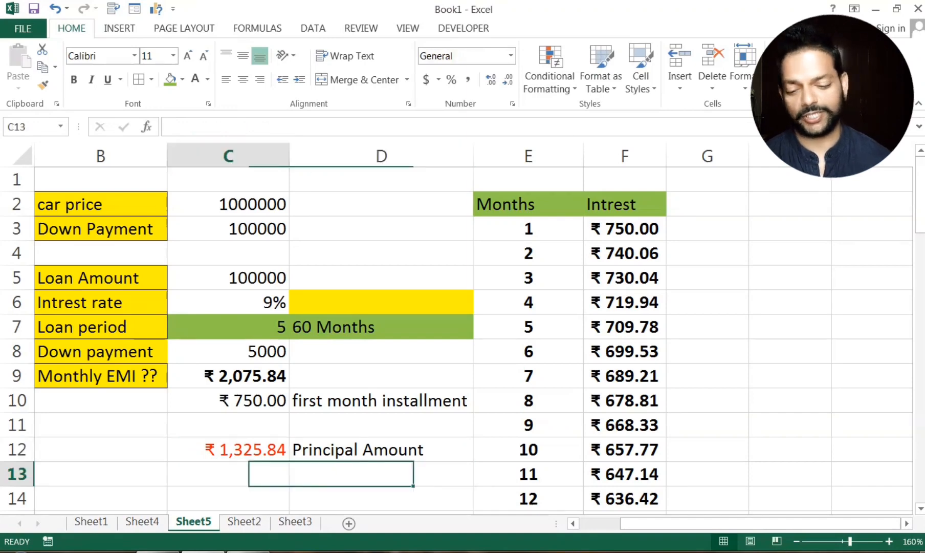
type("ppmy")
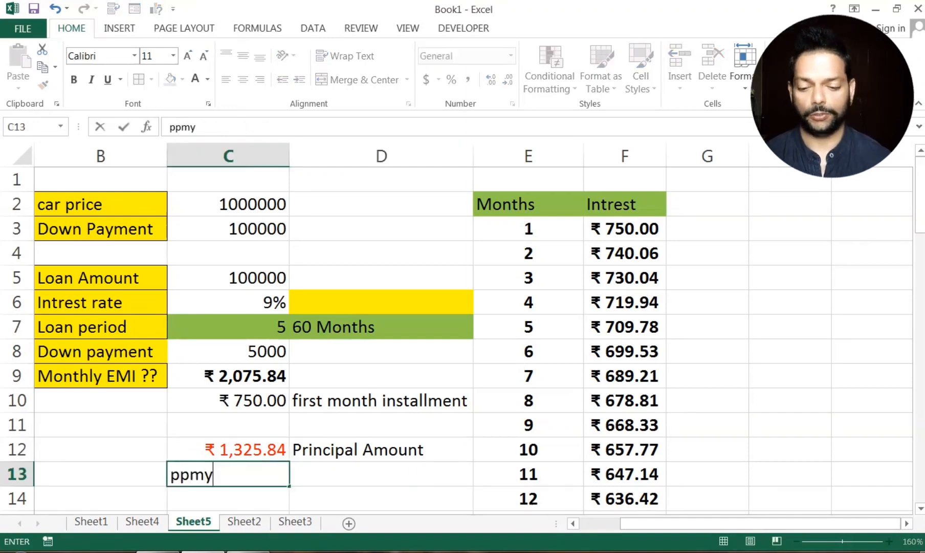
key("BackSpace")
type("t")
left_click(381, 498)
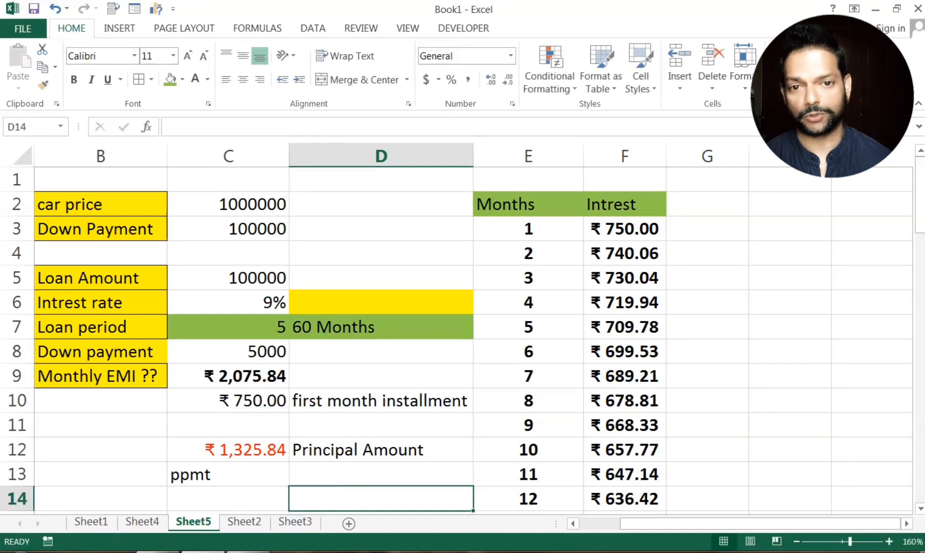
left_click(228, 449)
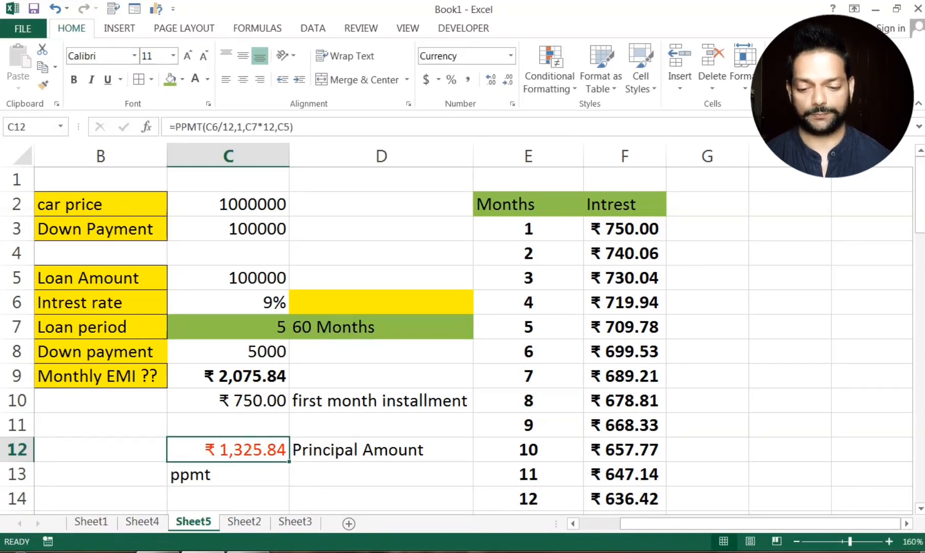
Step: Add the column heading "pri." in G2 beside the Intrest heading
left_click(707, 204)
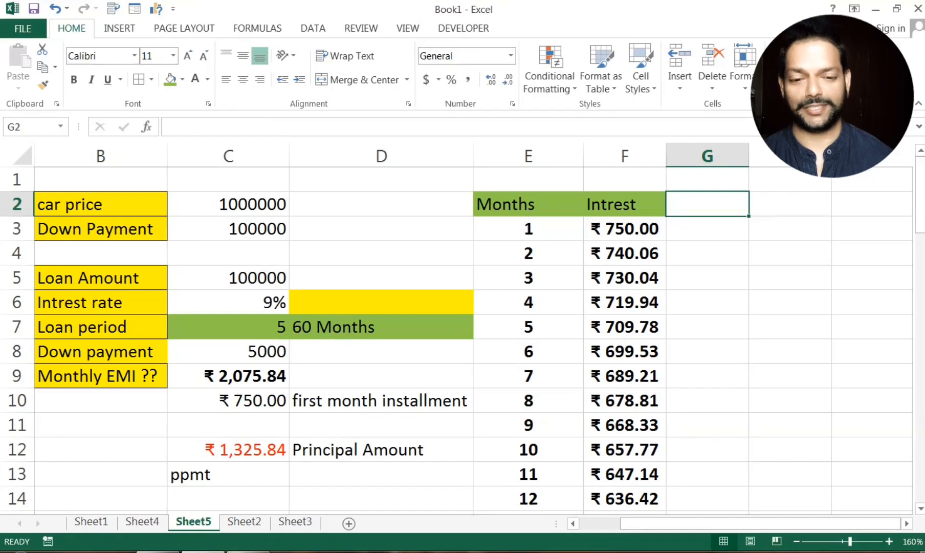
type("pri")
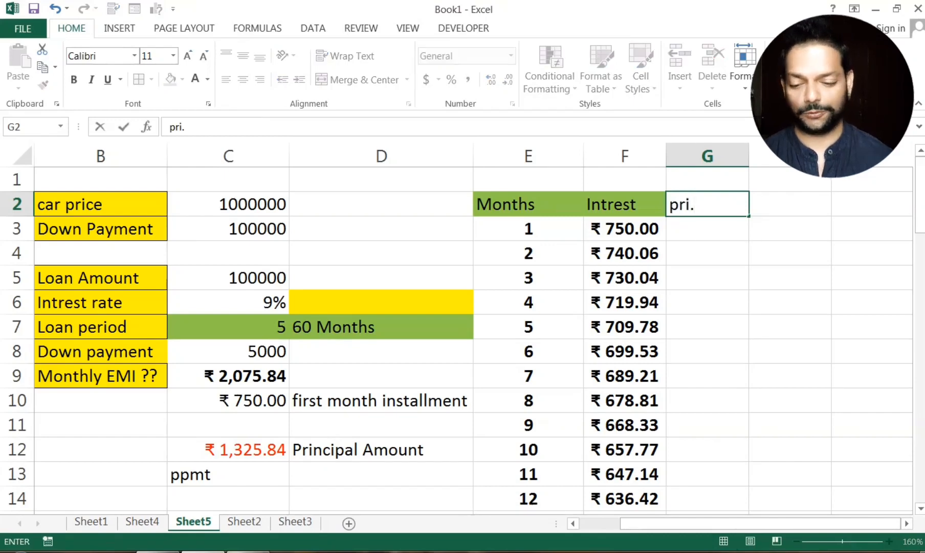
type(".")
left_click(682, 229)
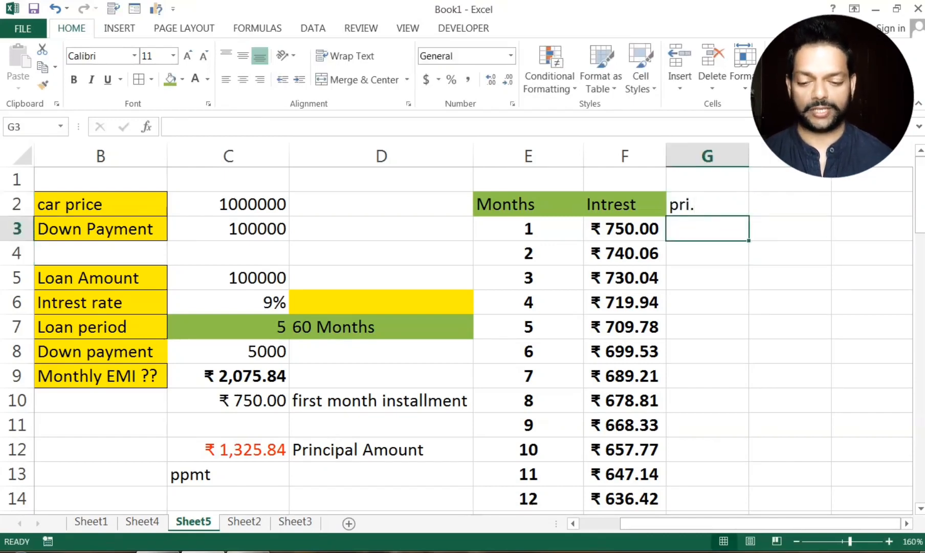
Step: Start a PPMT formula in G3 with the monthly rate $C$6/12 as its first argument, using an absolute reference
type("=pp")
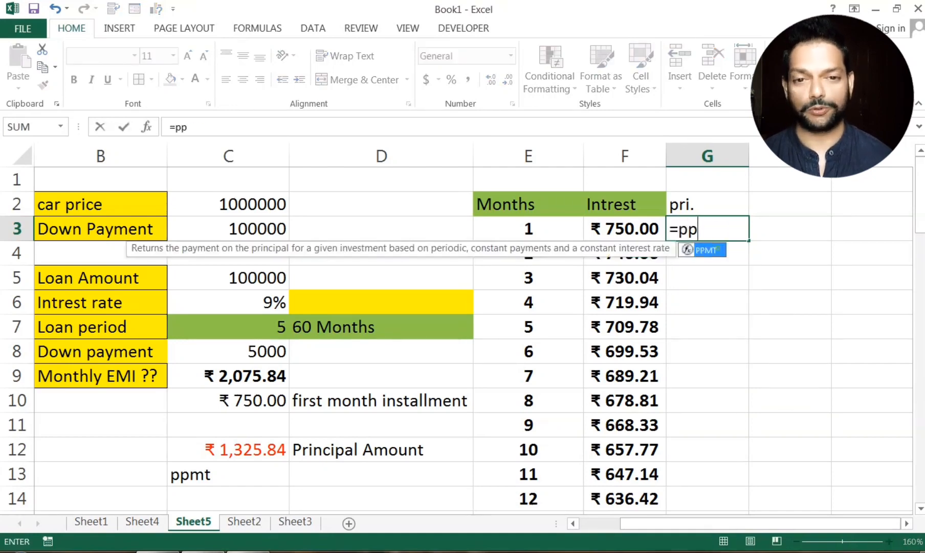
key("Tab")
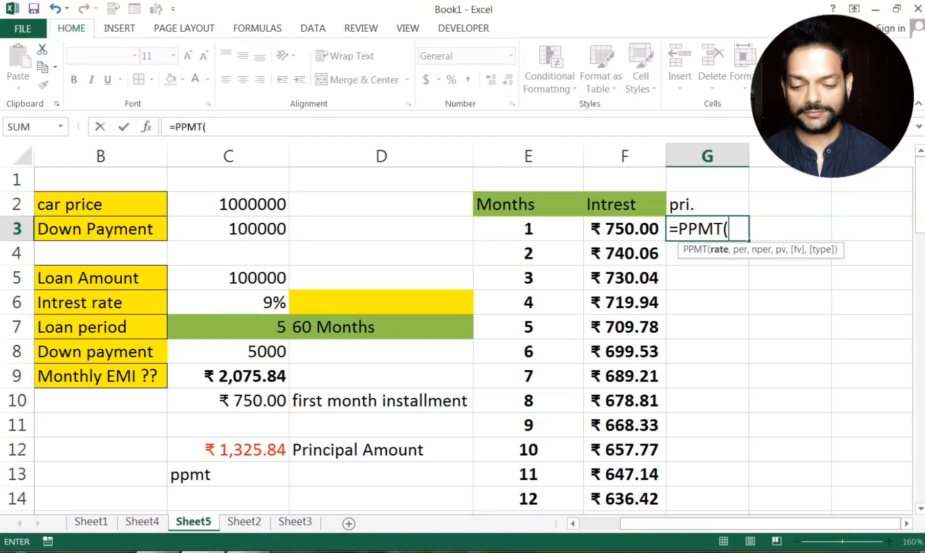
left_click(248, 303)
type("4")
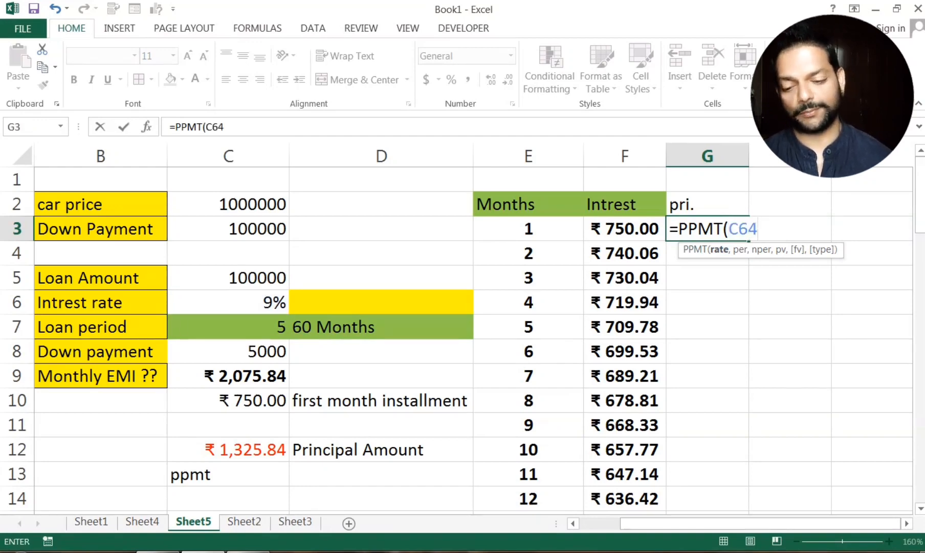
key("BackSpace")
key("BackSpace")
key("BackSpace")
left_click(240, 301)
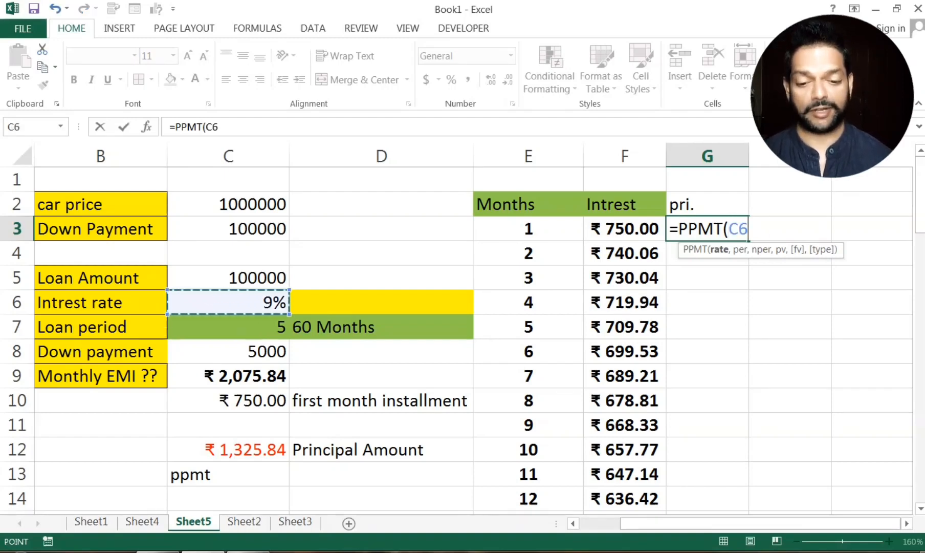
key("F4")
type("/")
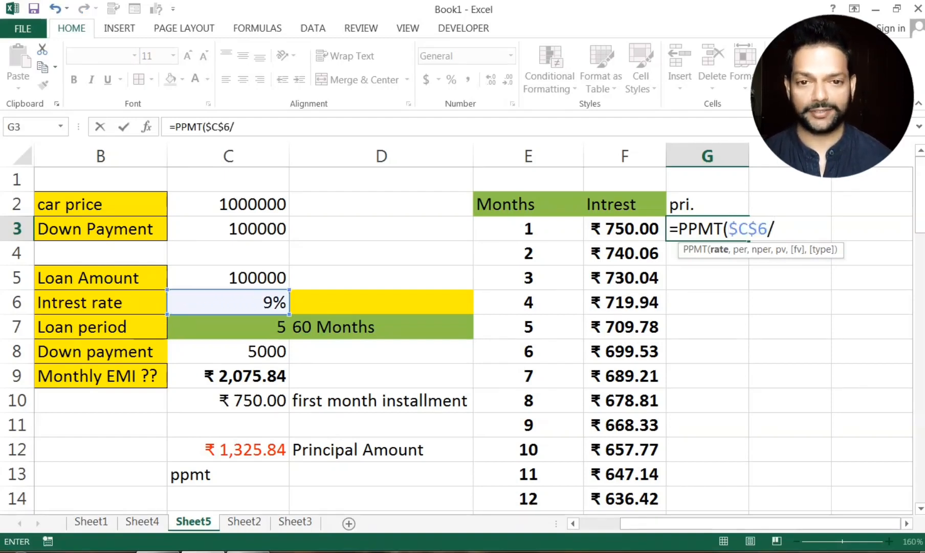
type("12")
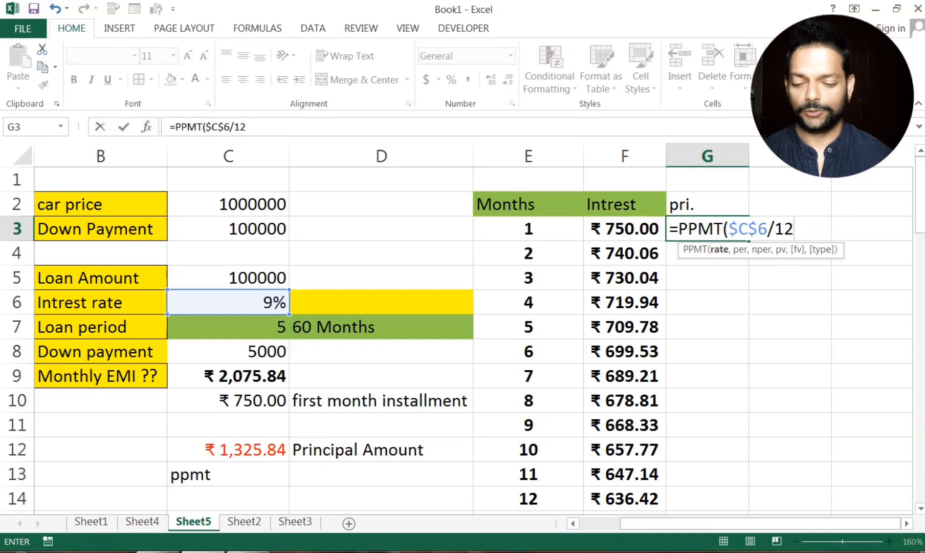
Step: Complete the PPMT formula in G3 with period E3, number of periods $C$7*12 and present value $C$5
type(",")
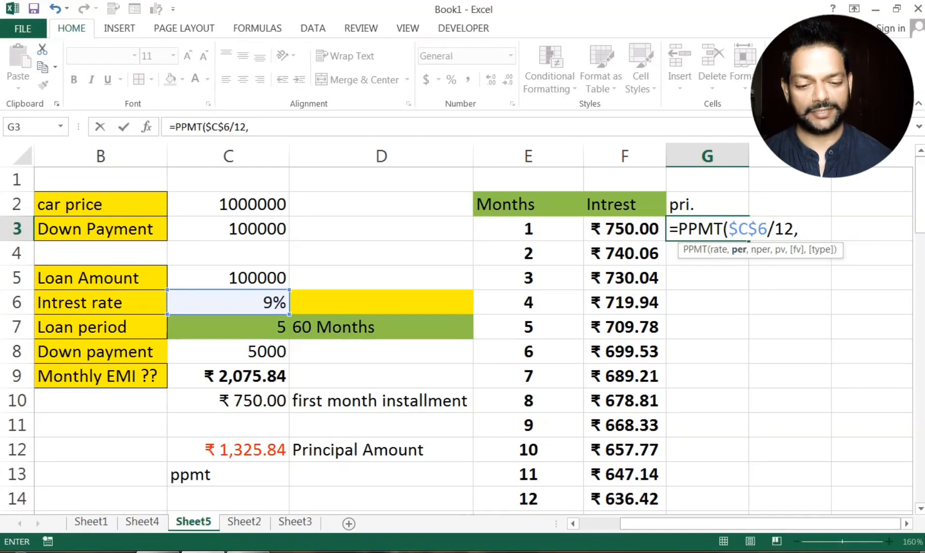
left_click(514, 228)
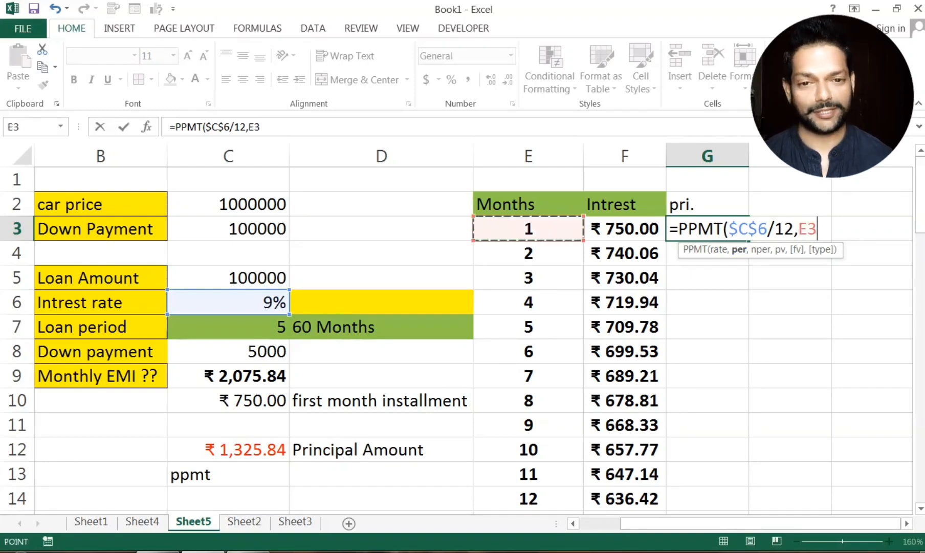
type(",")
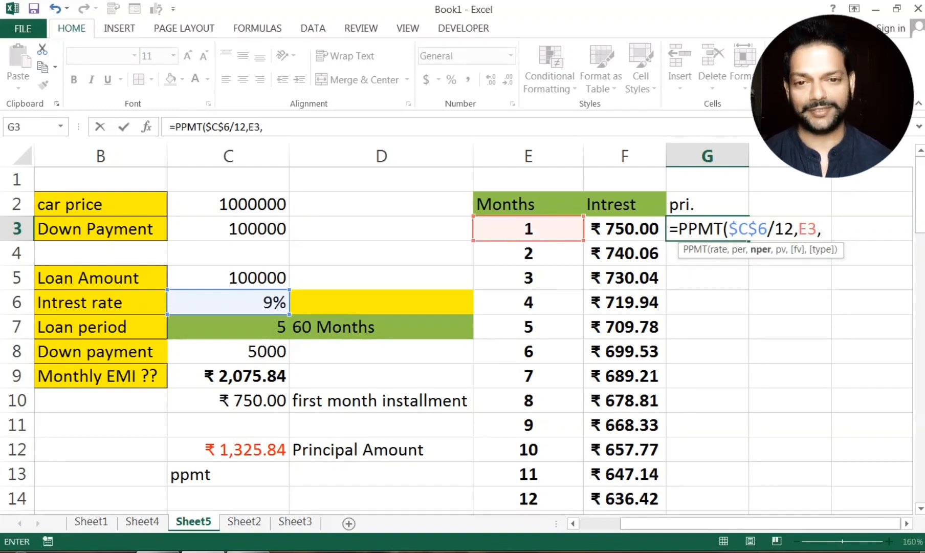
left_click(228, 327)
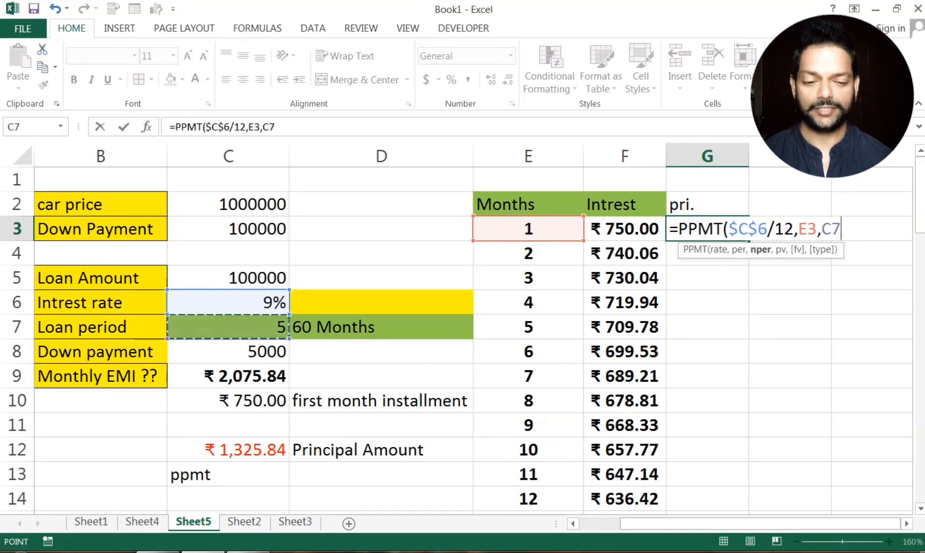
key("F4")
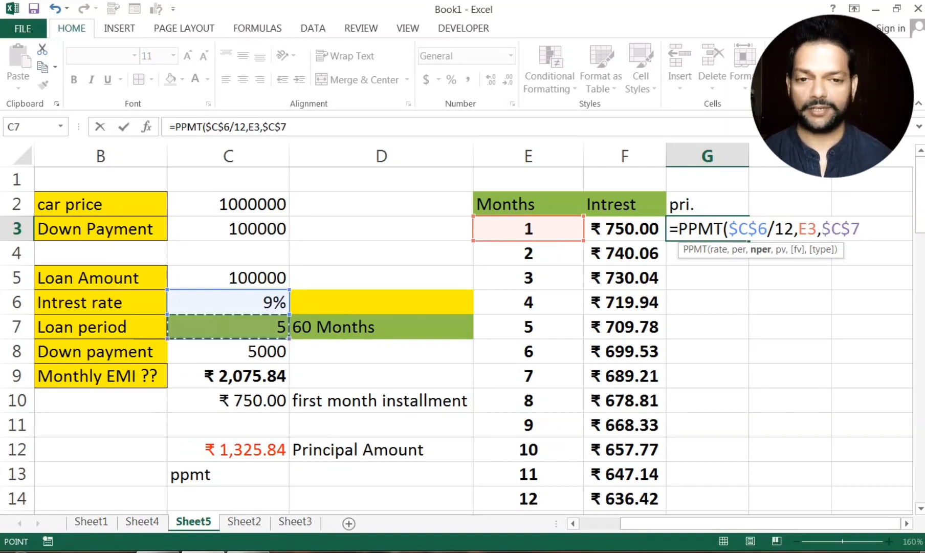
type("*")
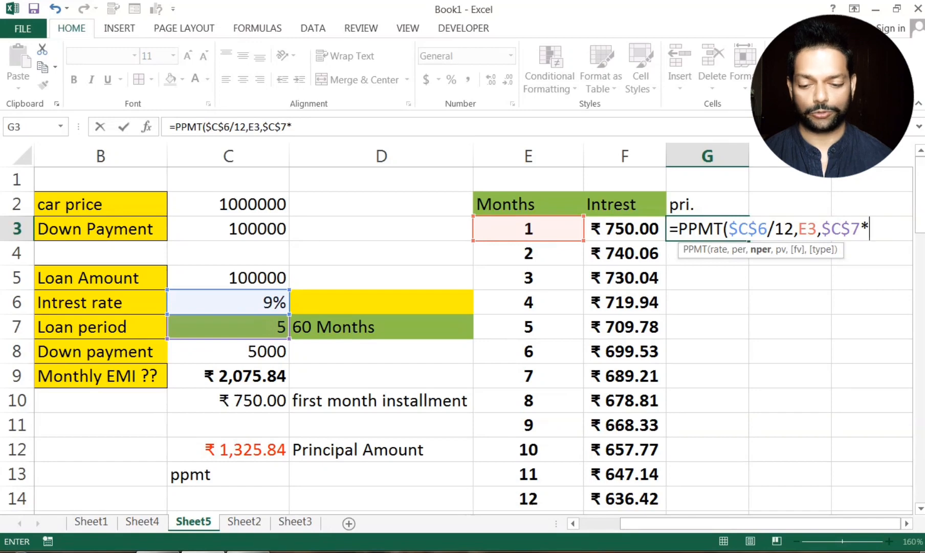
type("12")
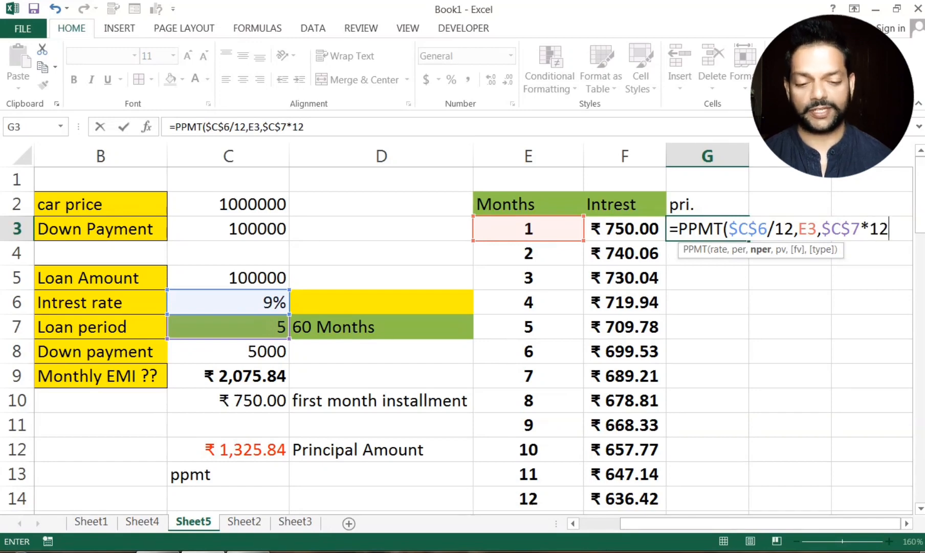
type(",")
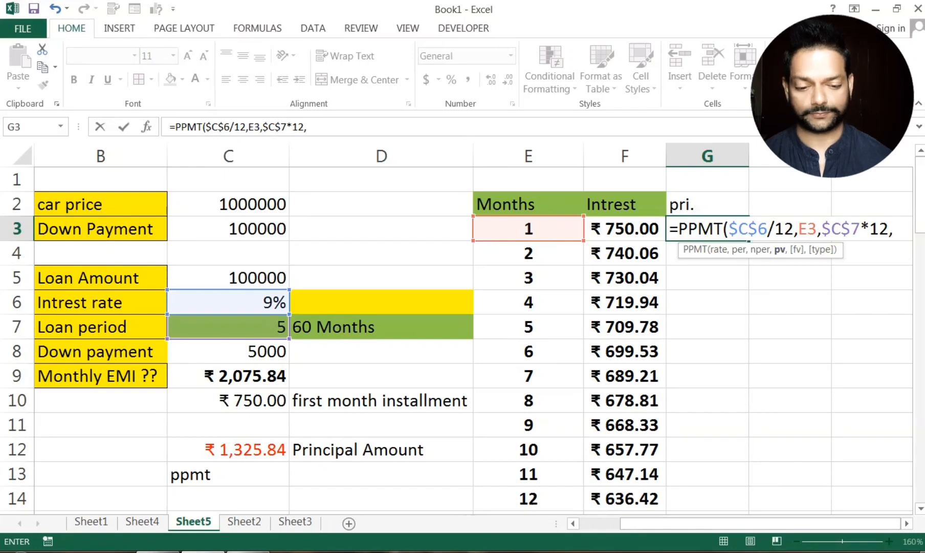
left_click(173, 277)
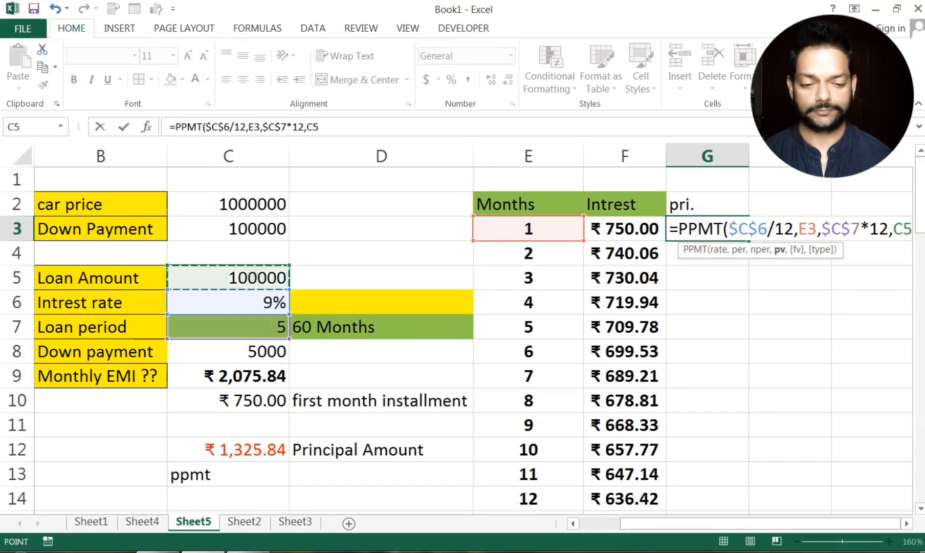
key("F4")
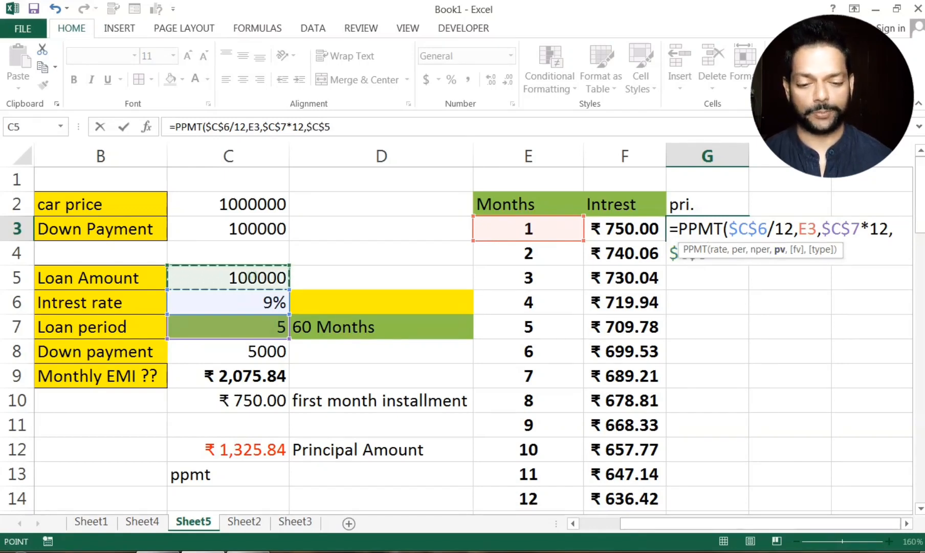
key("Return")
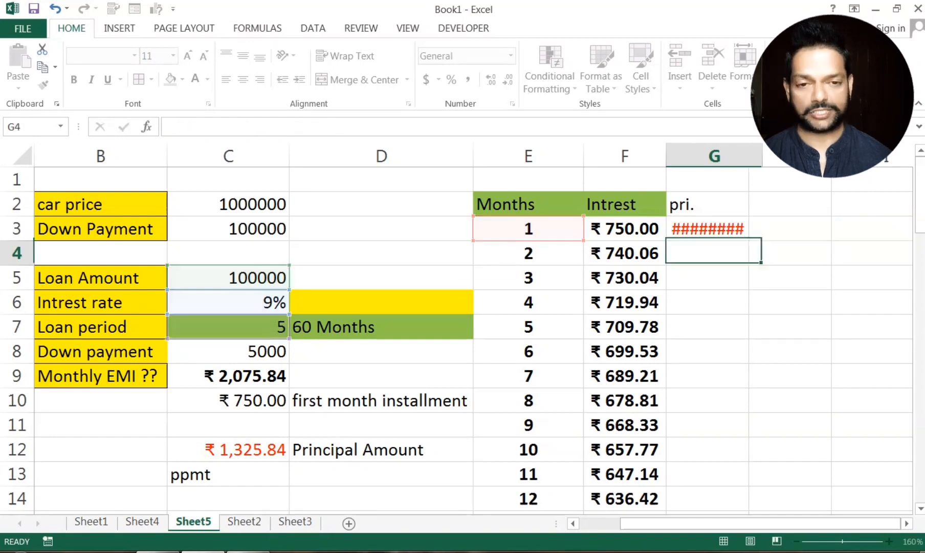
Step: Format G3 as currency with the ₹ English (India) symbol
left_click(721, 226)
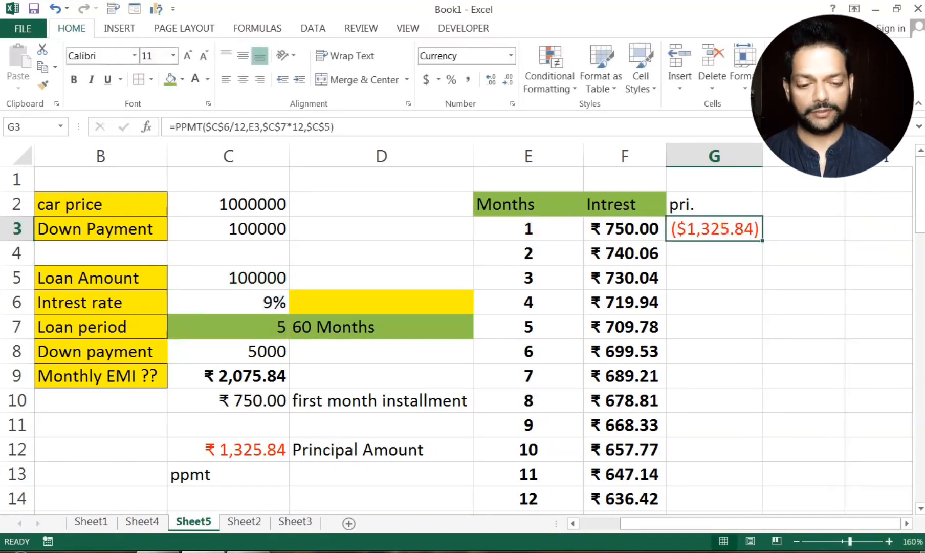
key("ctrl+1")
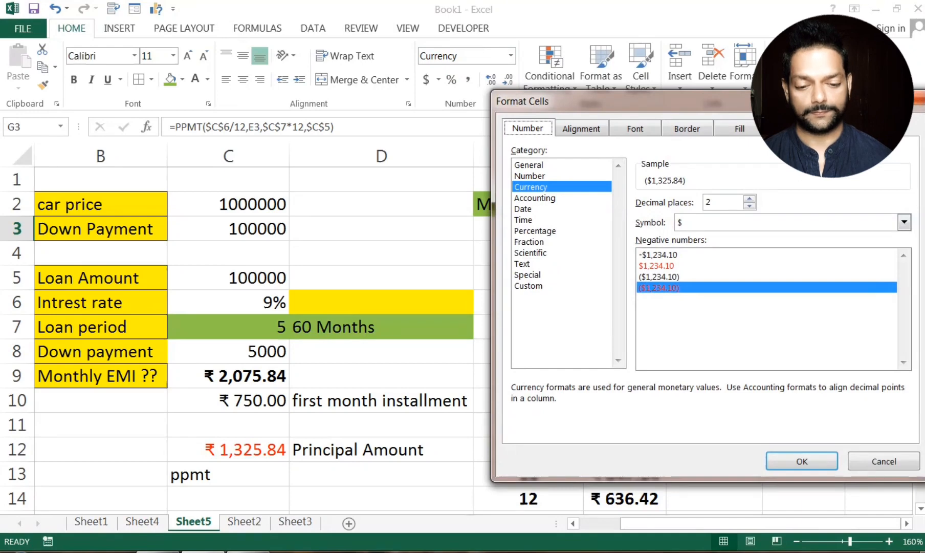
left_click(702, 222)
left_click(709, 275)
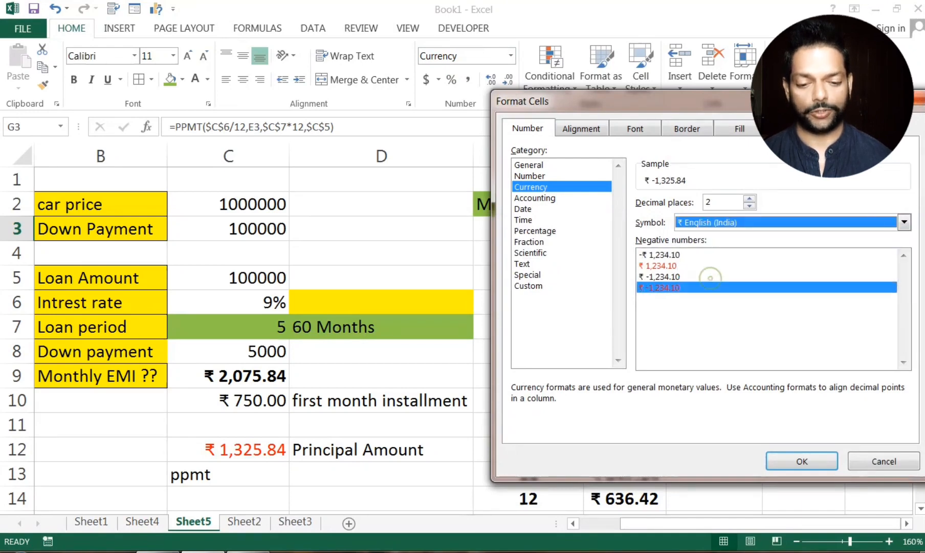
left_click(792, 458)
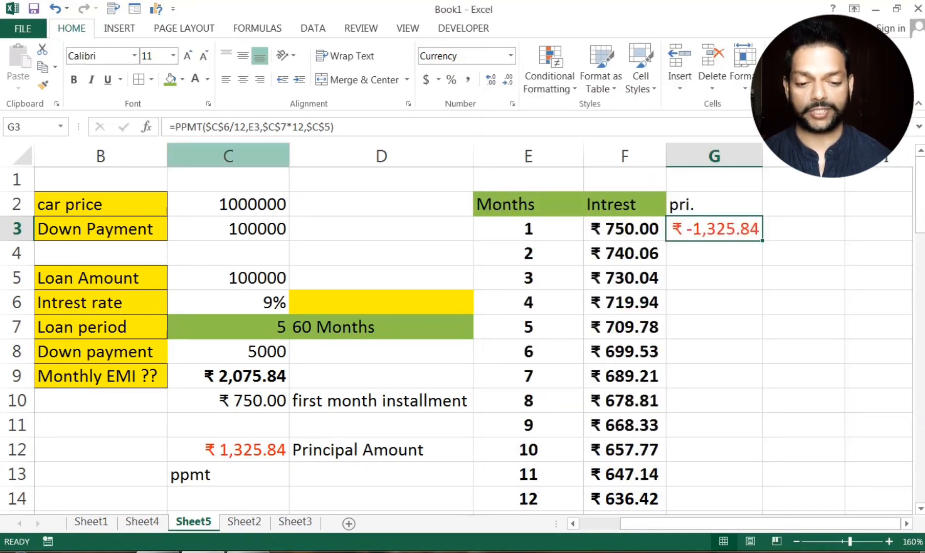
Step: Negate the formula in G3 to =-PPMT($C$6/12,E3,$C$7*12,$C$5) and compare it with the principal amount in C12
key("F2")
key("Return")
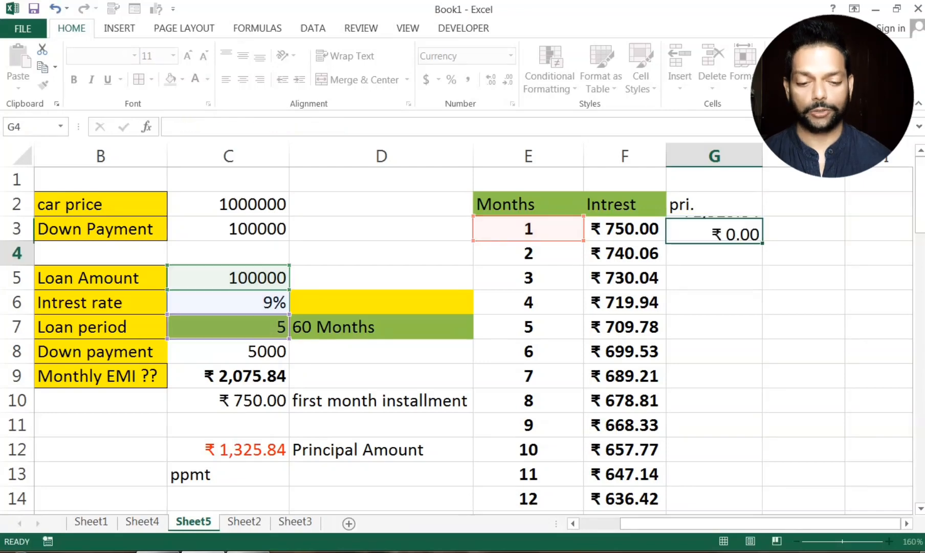
left_click(714, 229)
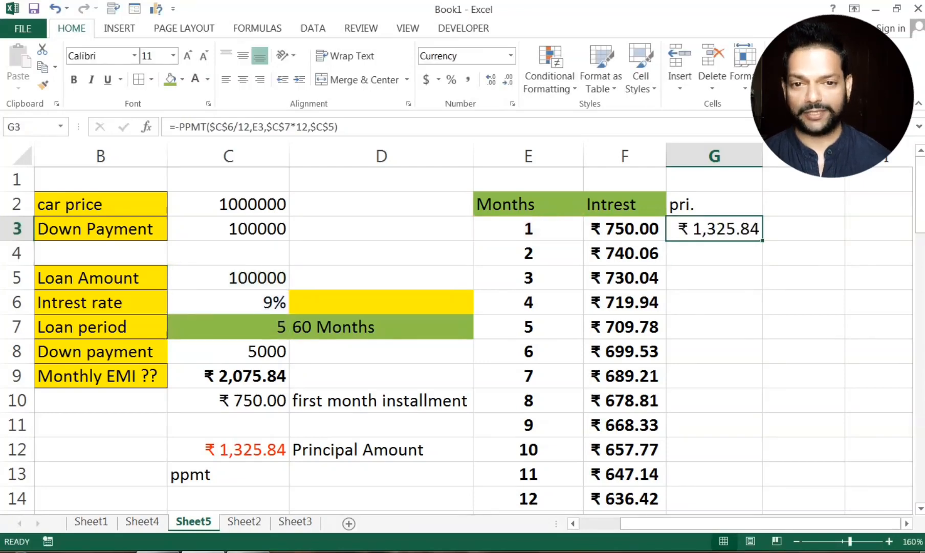
left_click(248, 451)
left_click(715, 228)
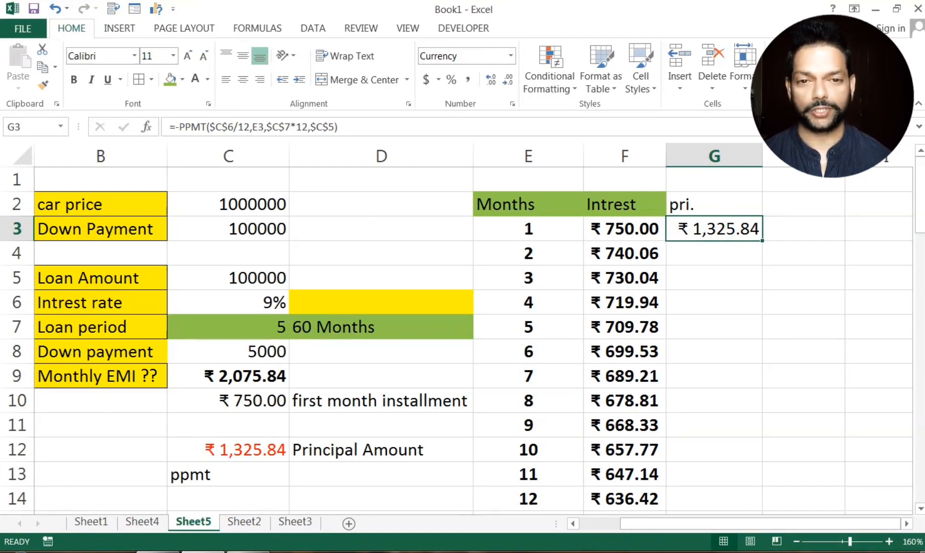
Step: Add the first month's principal and interest in H3 with the formula =G3+F3
left_click(806, 230)
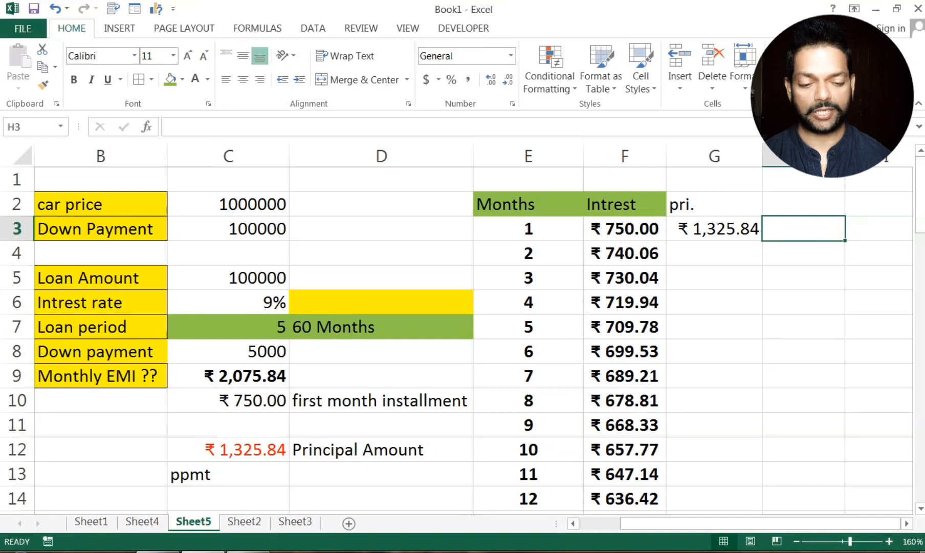
type("=")
key("Left")
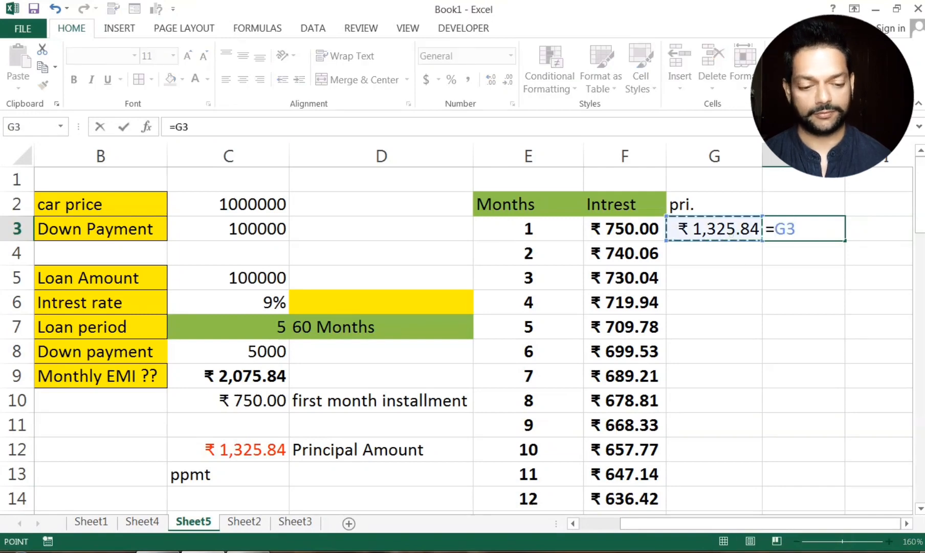
type("+")
left_click(633, 228)
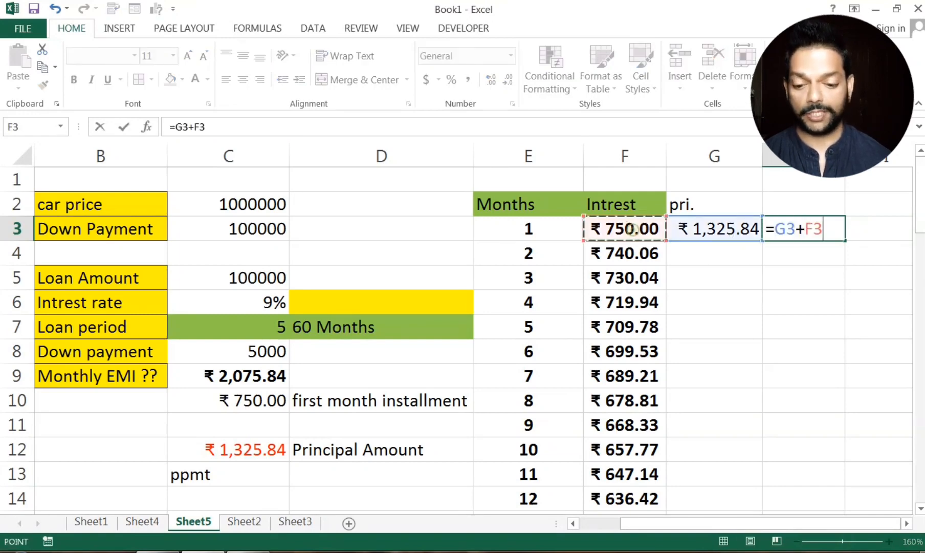
key("Return")
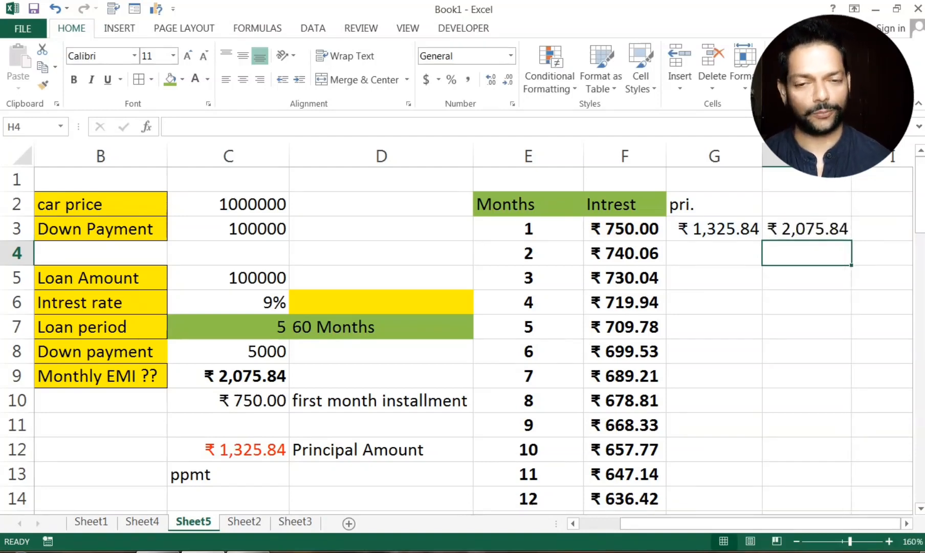
Step: Fill the principal formula from G3 down to G62 for all 60 months
left_click(739, 228)
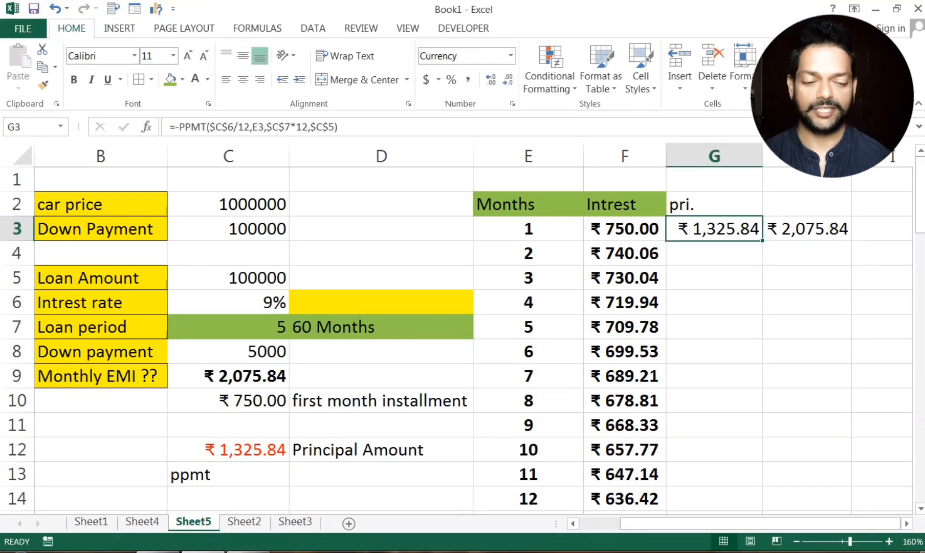
left_click_drag(762, 240, 763, 264)
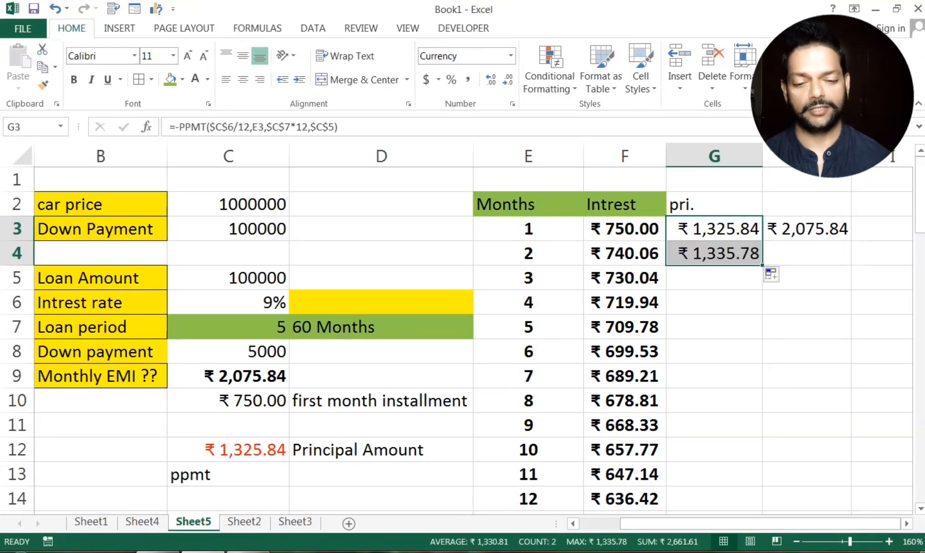
left_click(775, 276)
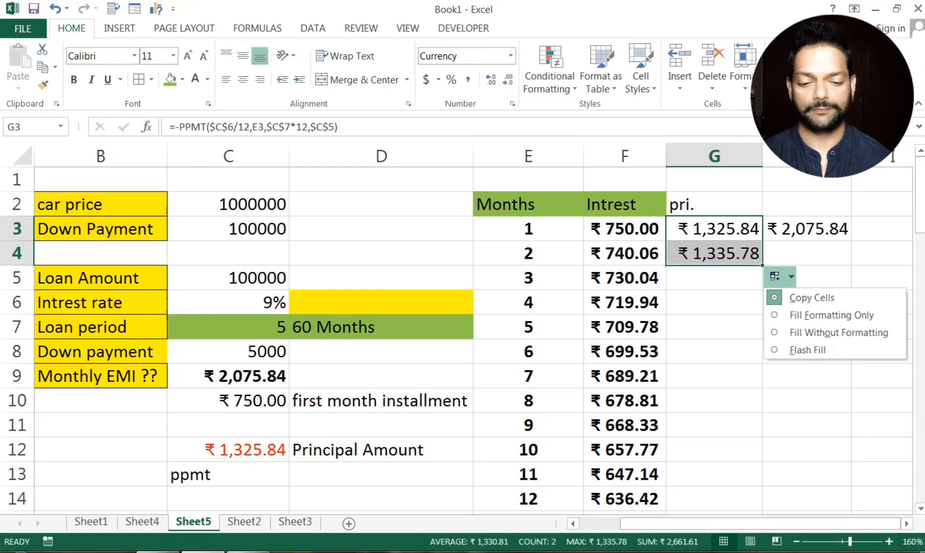
key("Escape")
left_click_drag(762, 264, 763, 510)
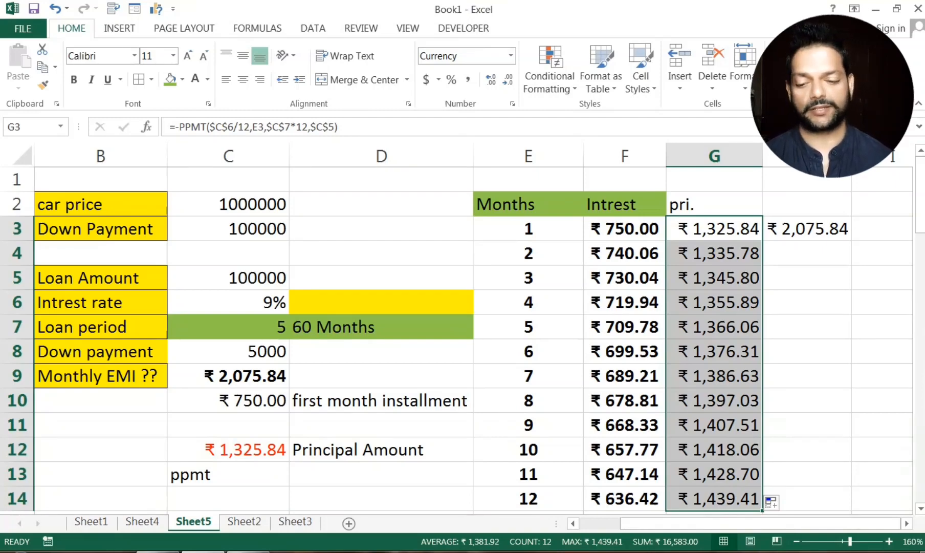
scroll(762, 506, "down", 2)
left_click_drag(762, 363, 717, 455)
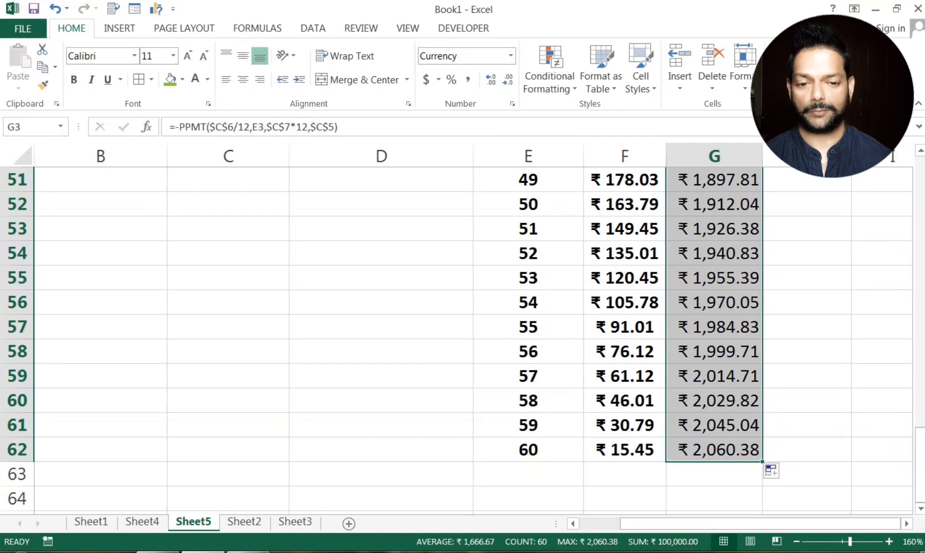
Step: Fill the principal-plus-interest formula from H3 down column H for all 60 months
left_click(842, 480)
key("ctrl+Up")
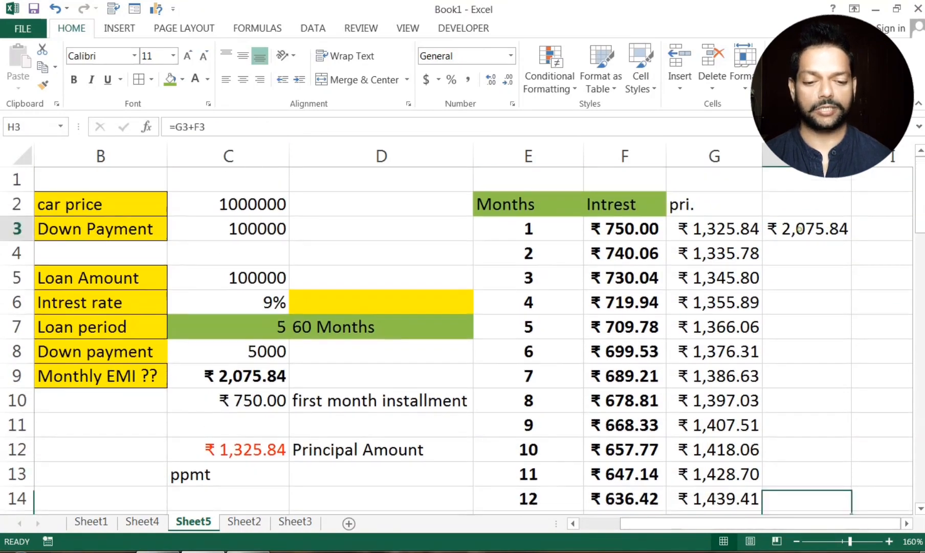
double_click(852, 241)
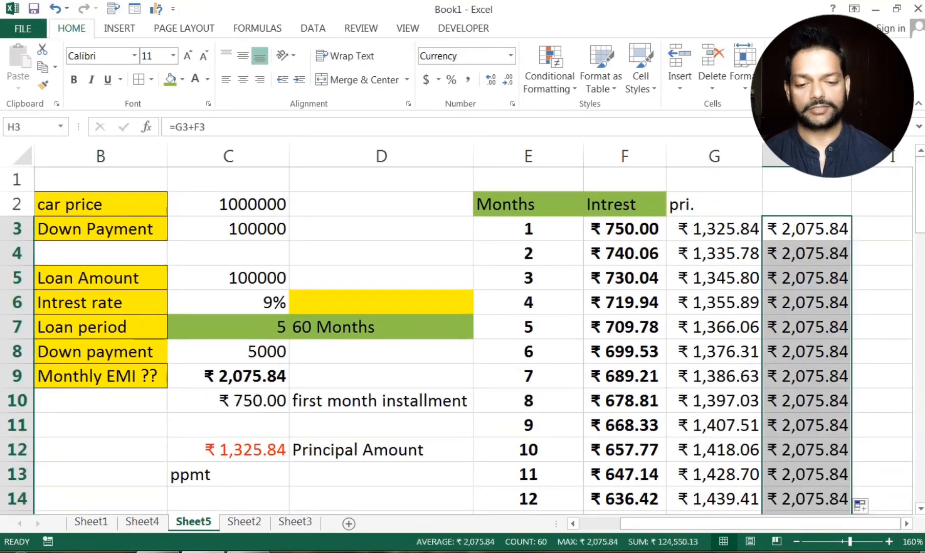
Step: Review the interest, principal and total payment columns for all 60 months down to row 62
left_click(880, 307)
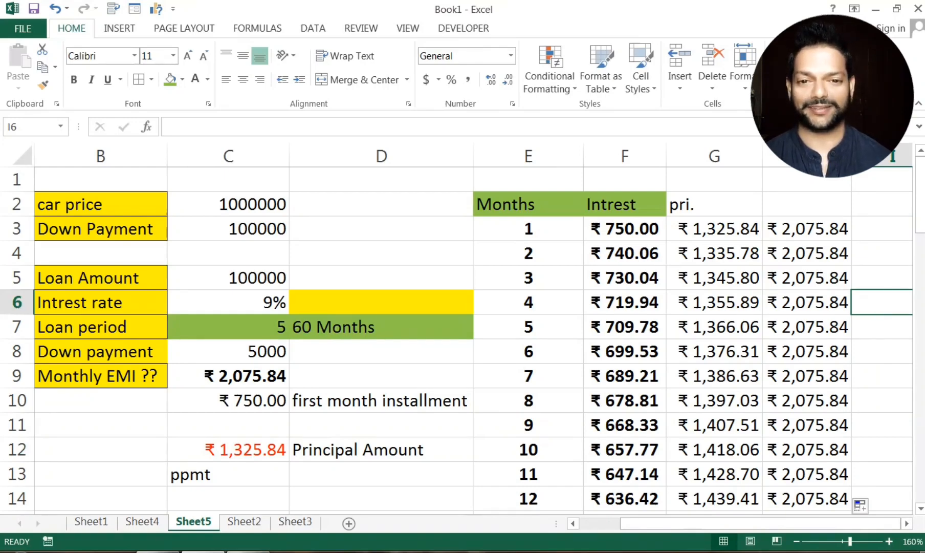
scroll(461, 338, "down", 9)
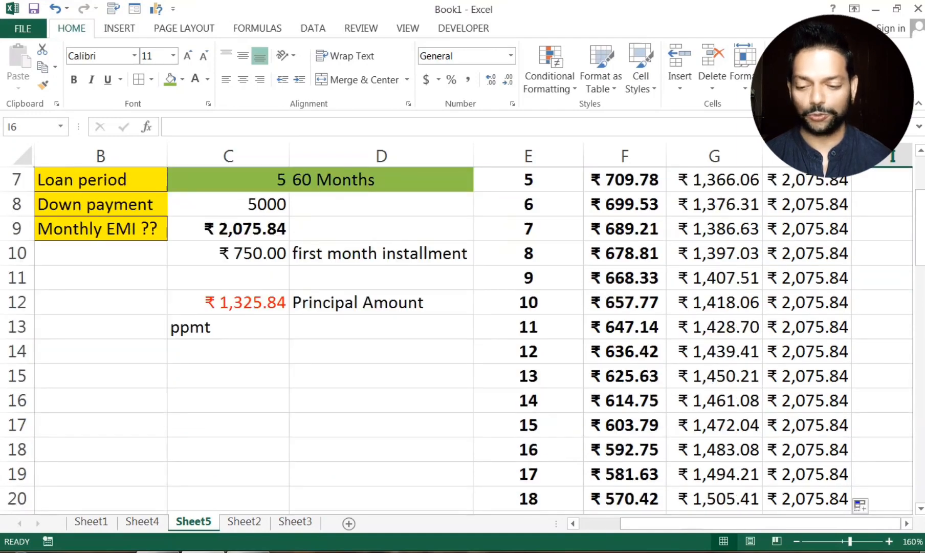
scroll(461, 338, "down", 9)
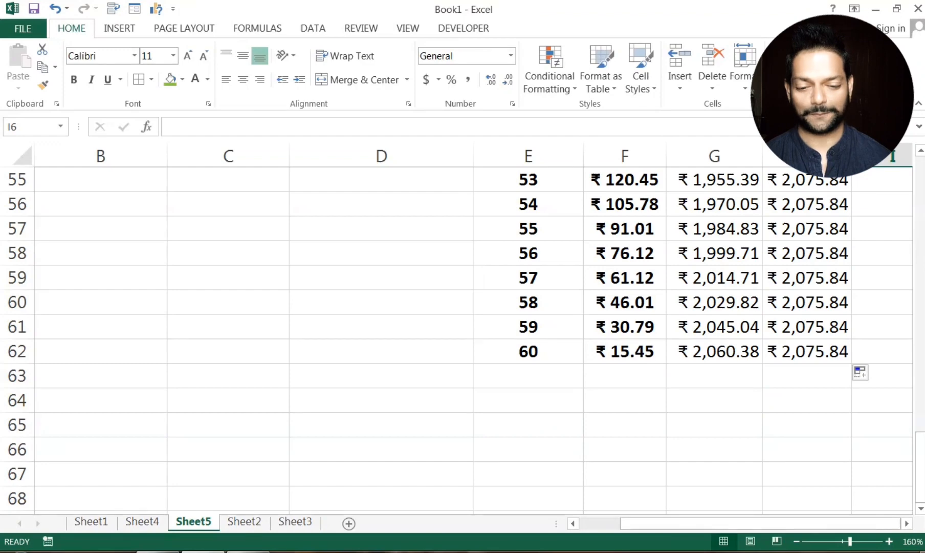
scroll(461, 337, "up", 12)
scroll(460, 338, "up", 6)
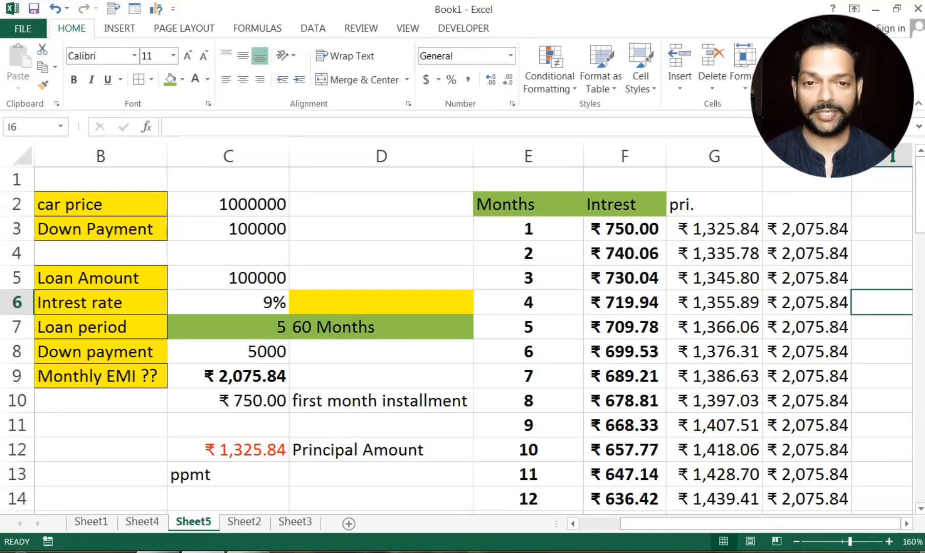
Step: Fill the car price and down payment values in C2:C3 with green, and C5:C6 with yellow
left_click_drag(219, 425, 25, 228)
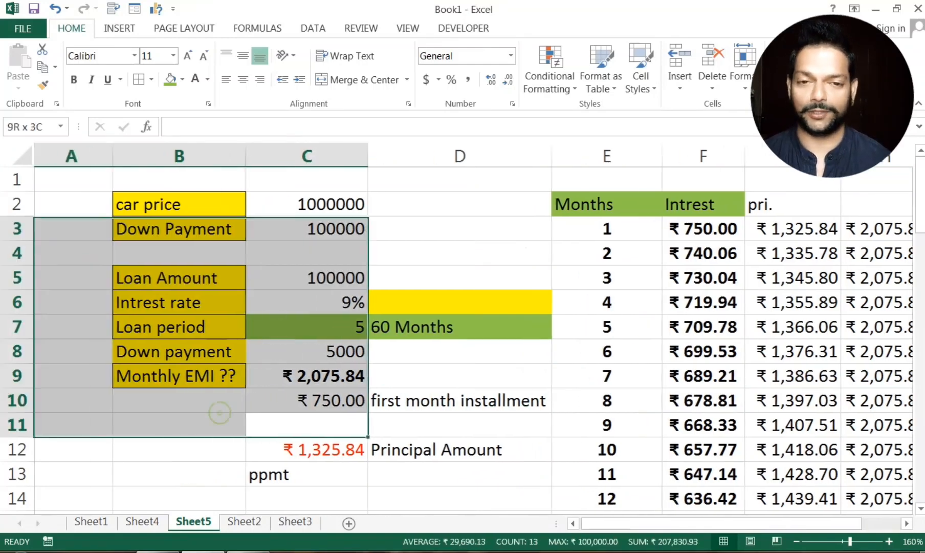
left_click(228, 205)
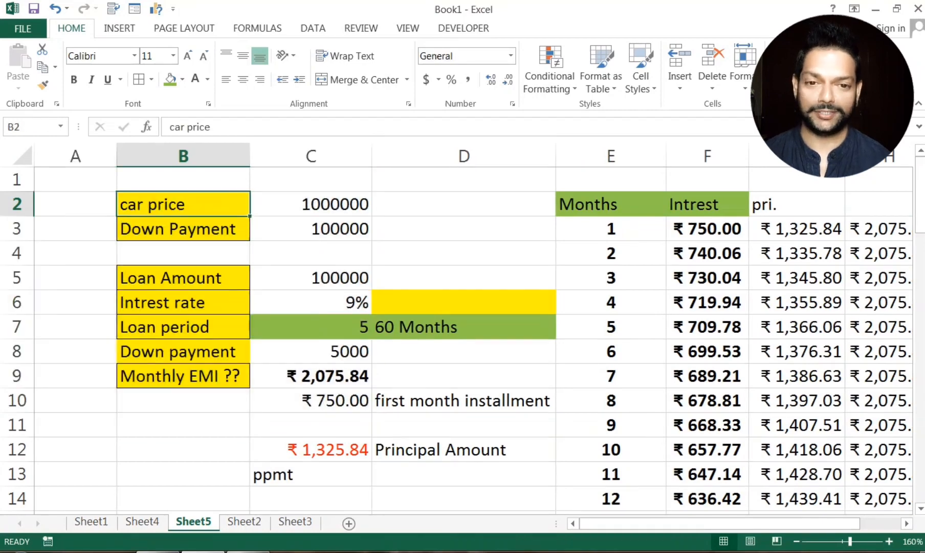
left_click_drag(311, 204, 311, 228)
left_click(171, 79)
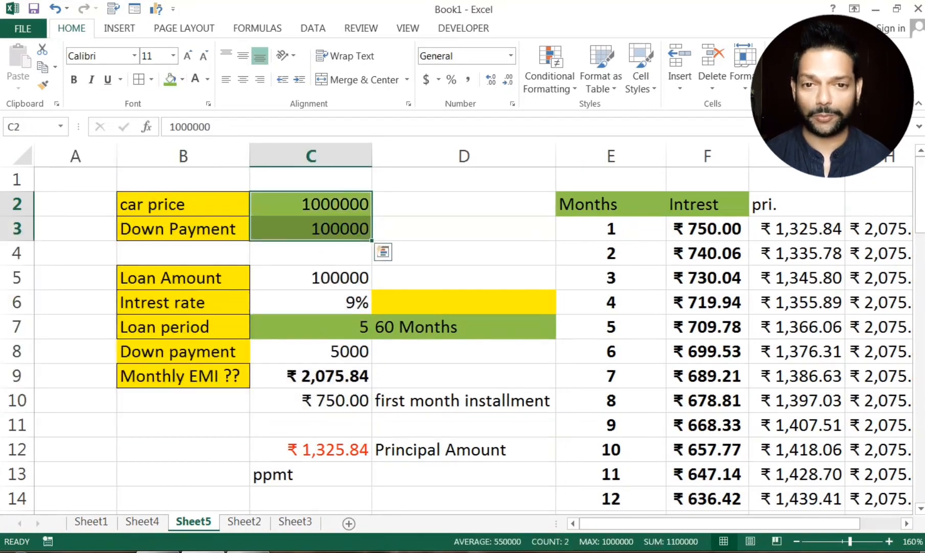
left_click_drag(311, 278, 311, 302)
left_click(182, 80)
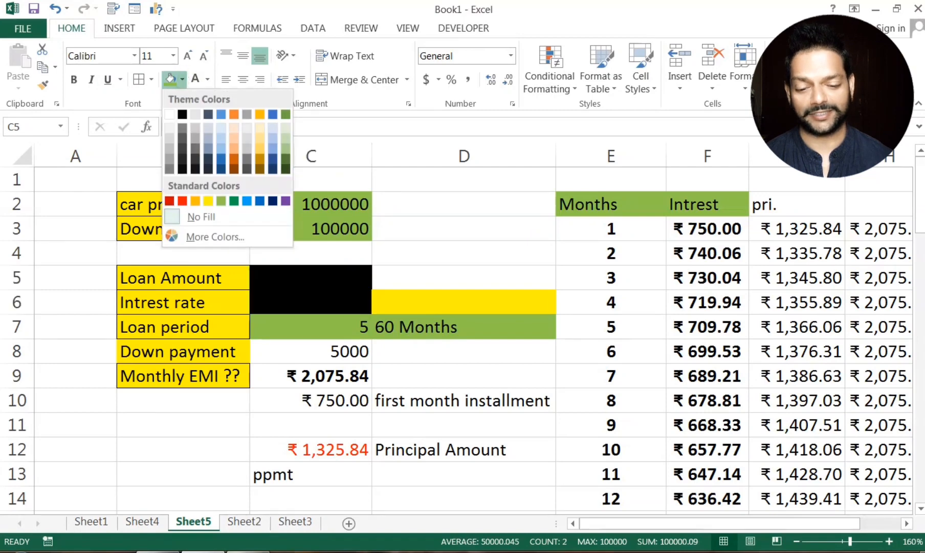
left_click(208, 200)
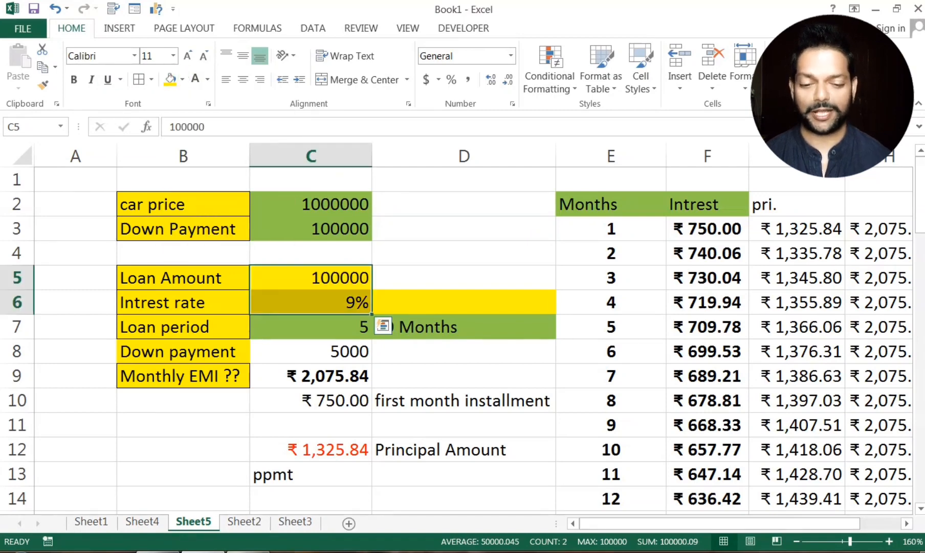
Step: Fill the down payment, monthly EMI and first month installment values in C8:C10 with green
left_click_drag(311, 351, 311, 400)
left_click(183, 80)
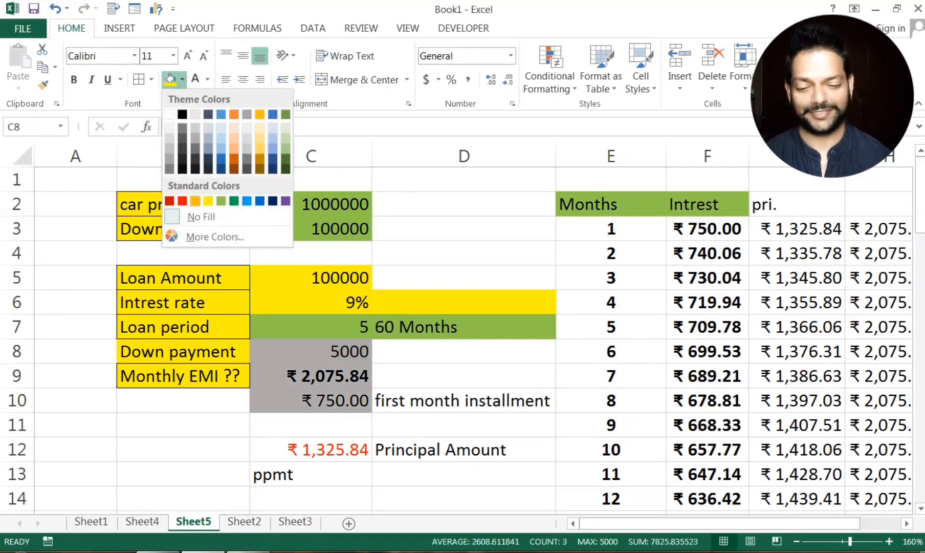
left_click(221, 201)
left_click(475, 301)
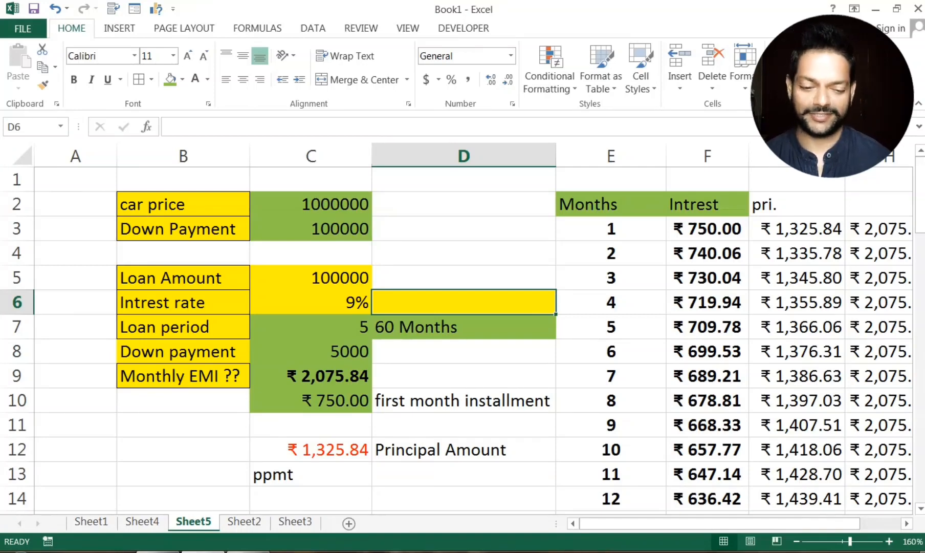
Step: Apply all borders to the first ten months of the payment table, covering E3:H12
left_click_drag(708, 228, 880, 449)
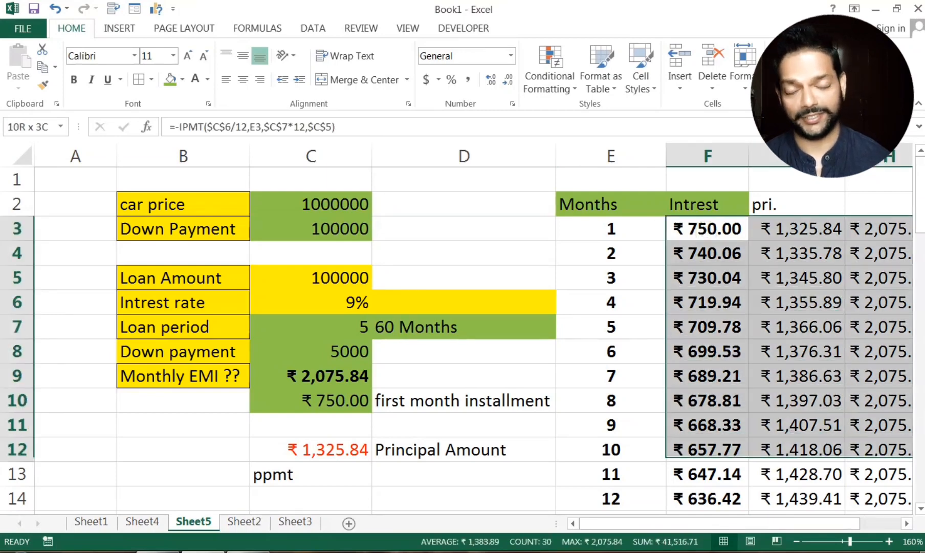
left_click(138, 79)
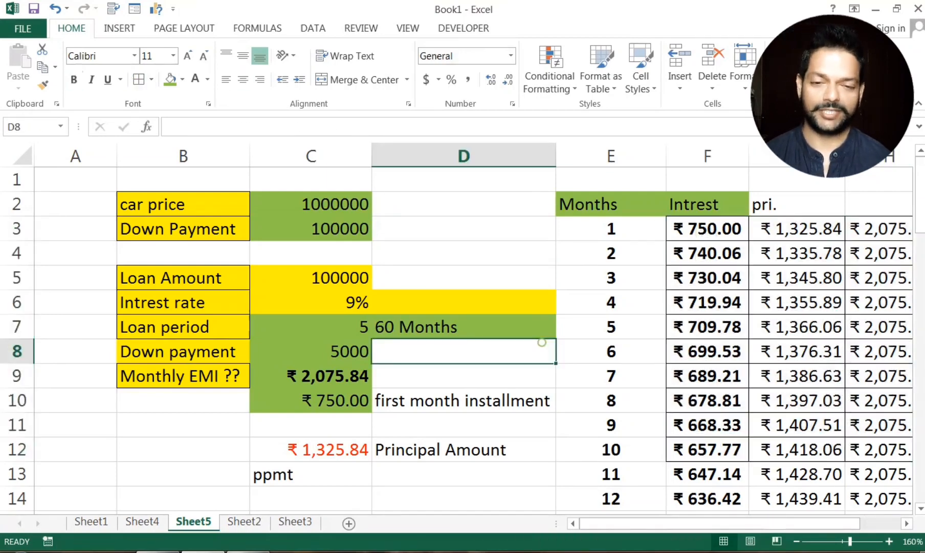
left_click(542, 342)
left_click_drag(617, 229, 616, 449)
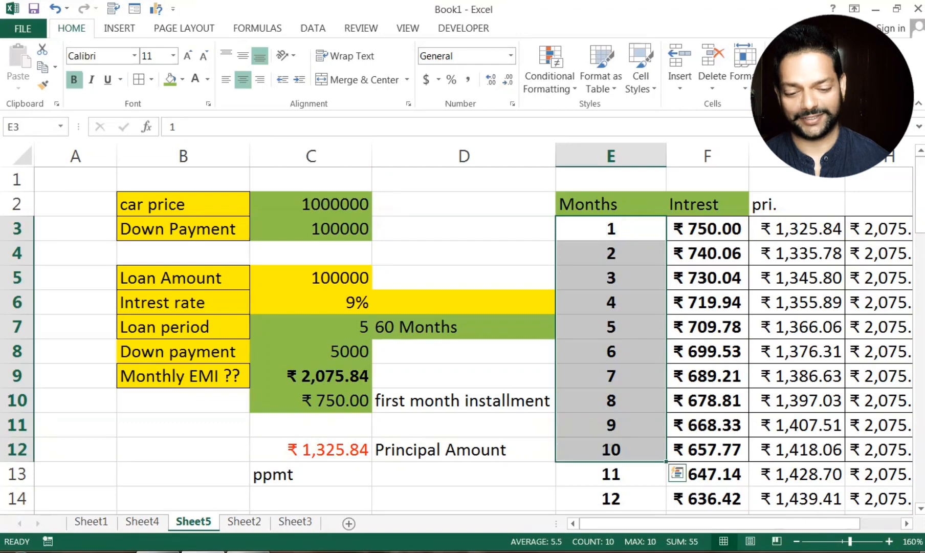
left_click(138, 79)
left_click(588, 347)
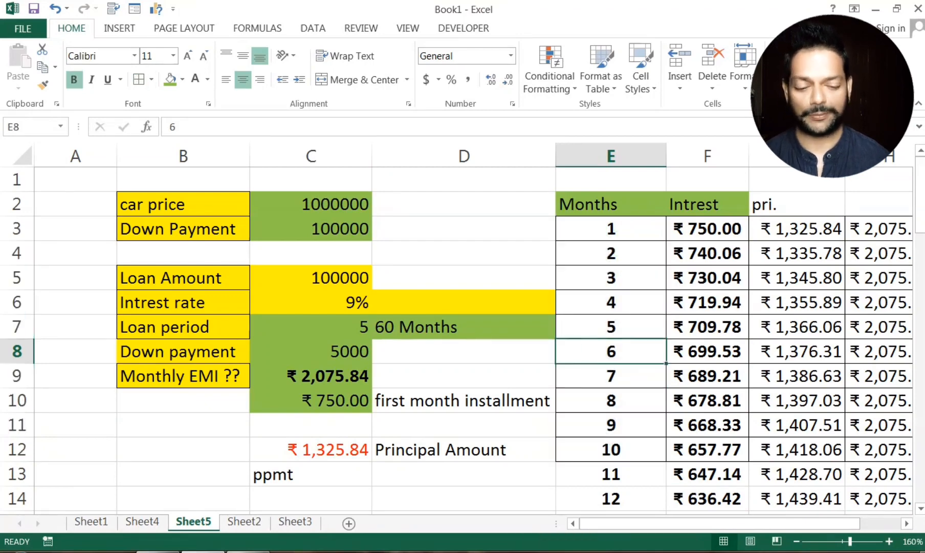
Step: Highlight the month 4 and month 9 payment amounts in F6:H6 and F11:H11 with green fill
left_click_drag(719, 523, 760, 522)
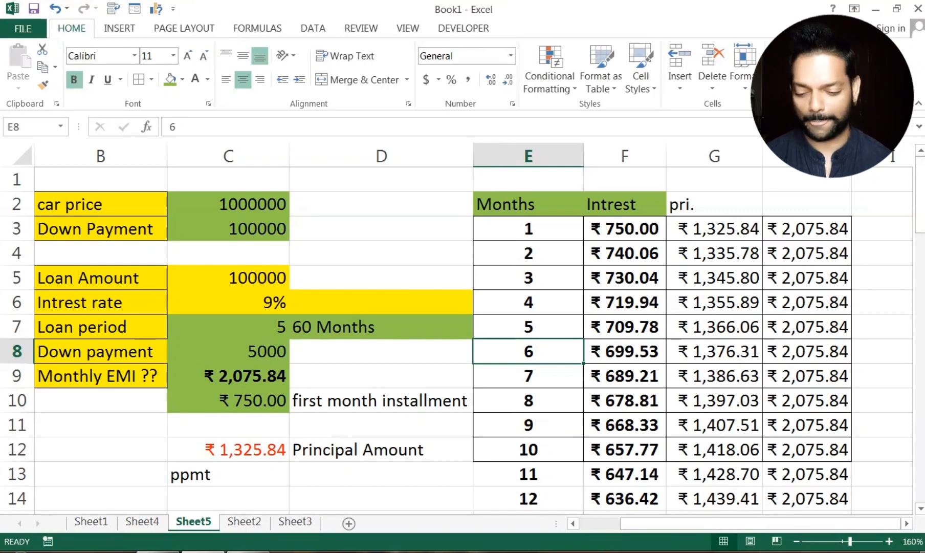
left_click_drag(622, 302, 804, 301)
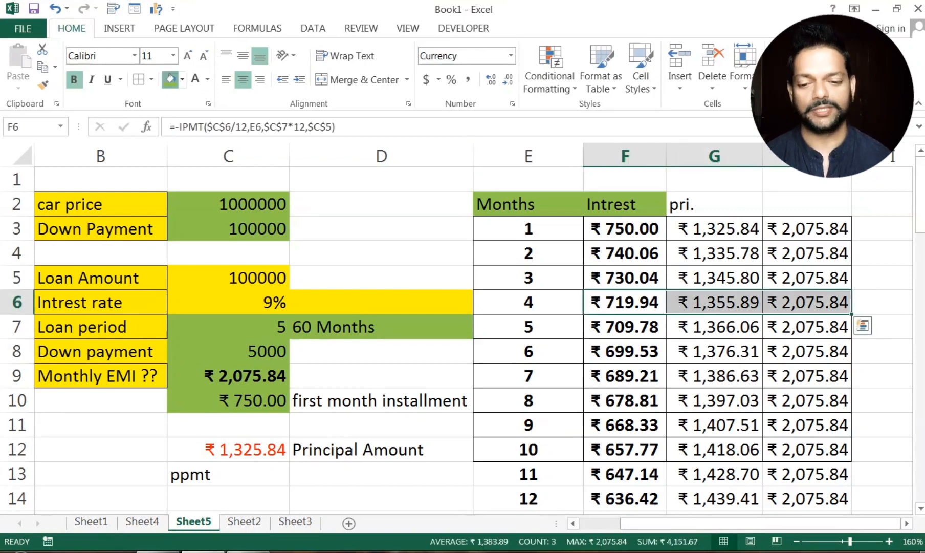
left_click(170, 78)
left_click_drag(621, 425, 803, 424)
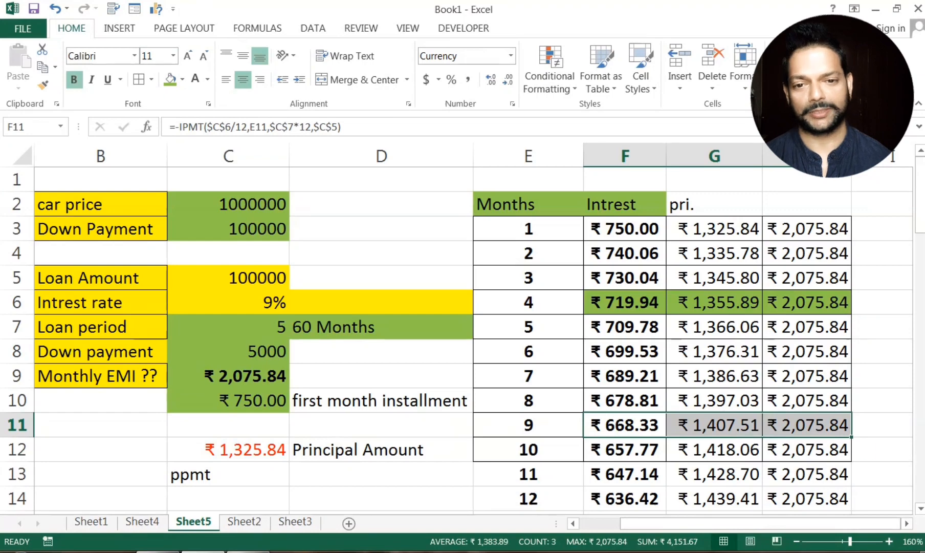
left_click(171, 78)
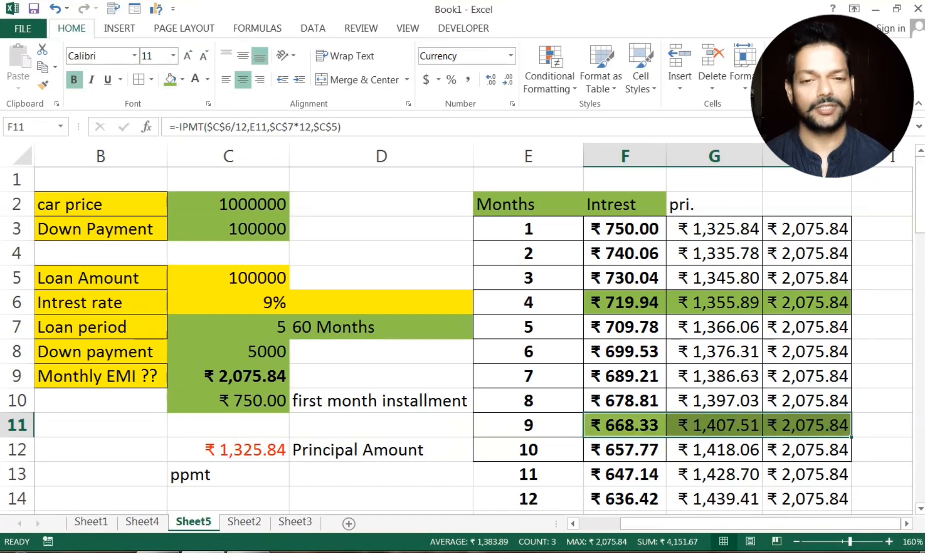
left_click(228, 450)
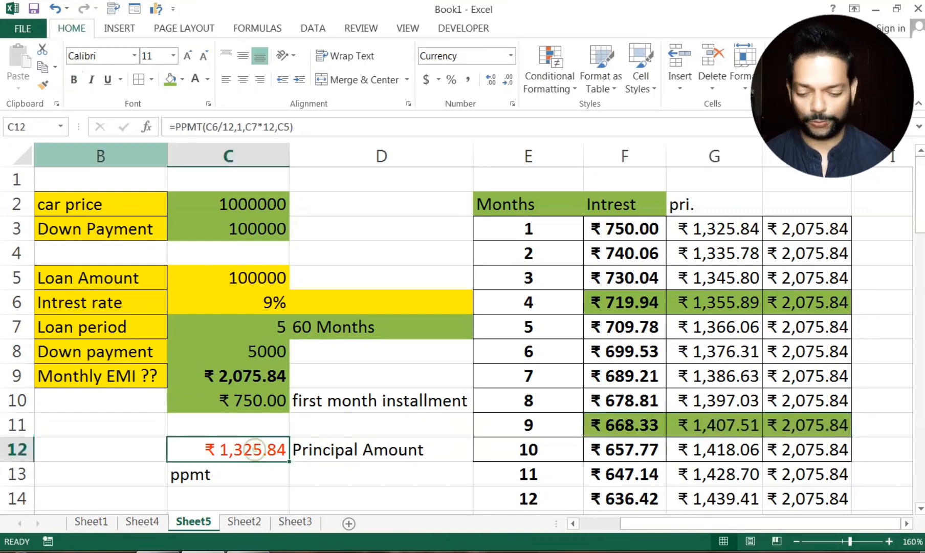
left_click(207, 78)
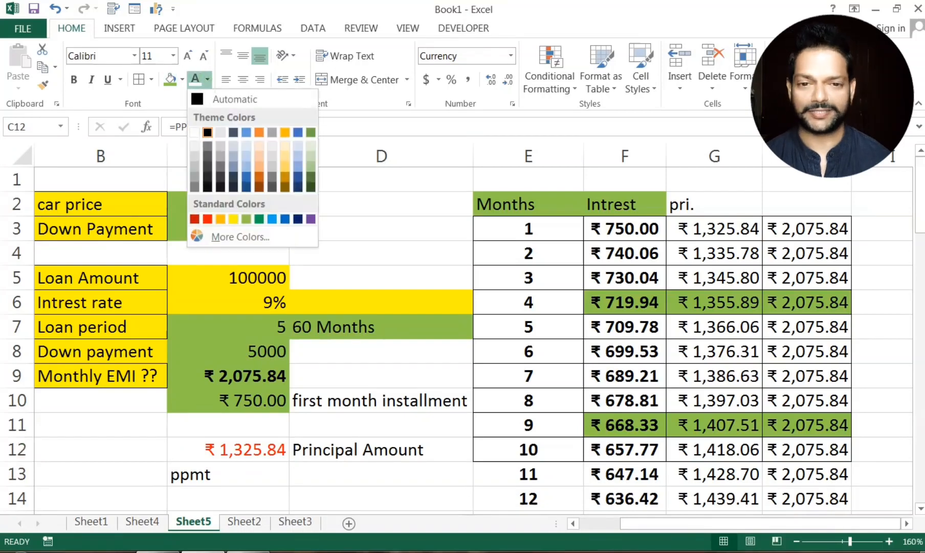
key("Escape")
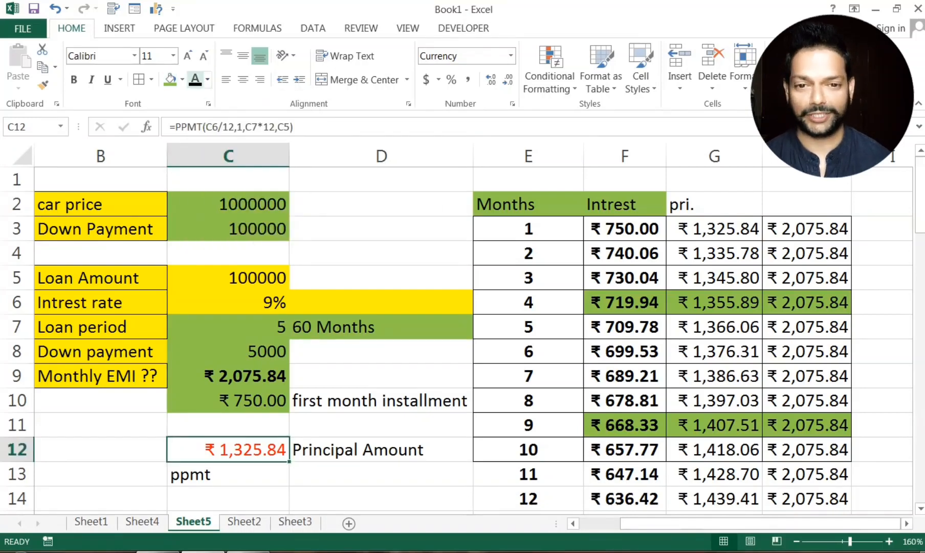
left_click(376, 400)
left_click(229, 449)
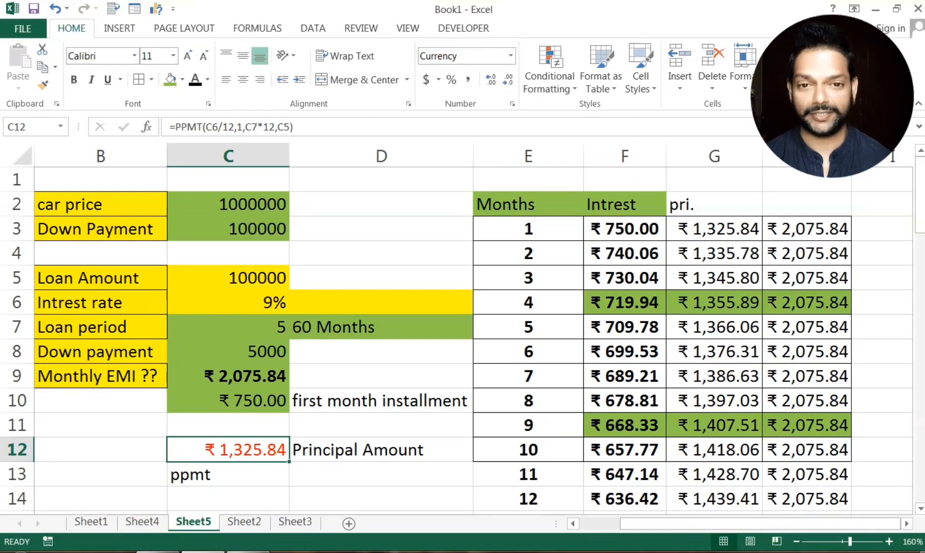
Step: Start saving the workbook to the Desktop folder under a new file name beginning with "p"
key("ctrl+s")
left_click(416, 159)
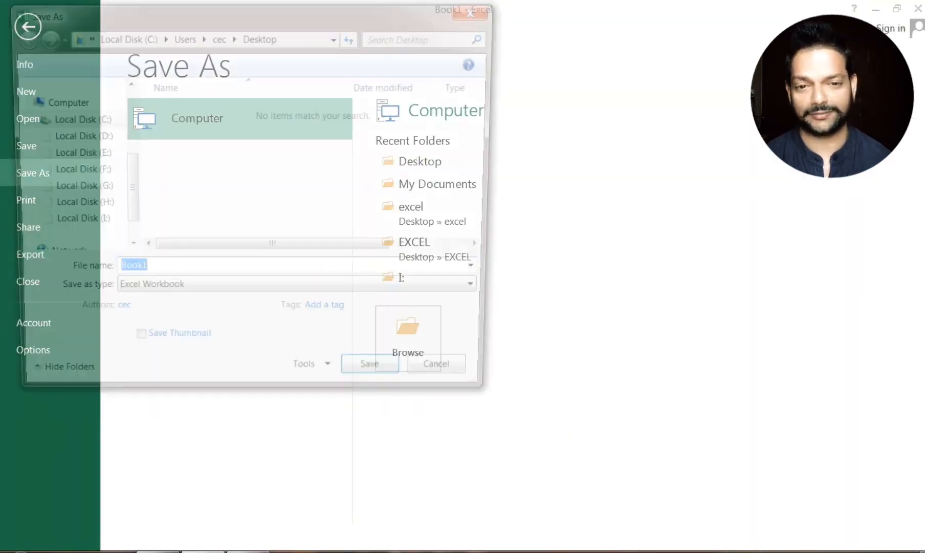
type("d")
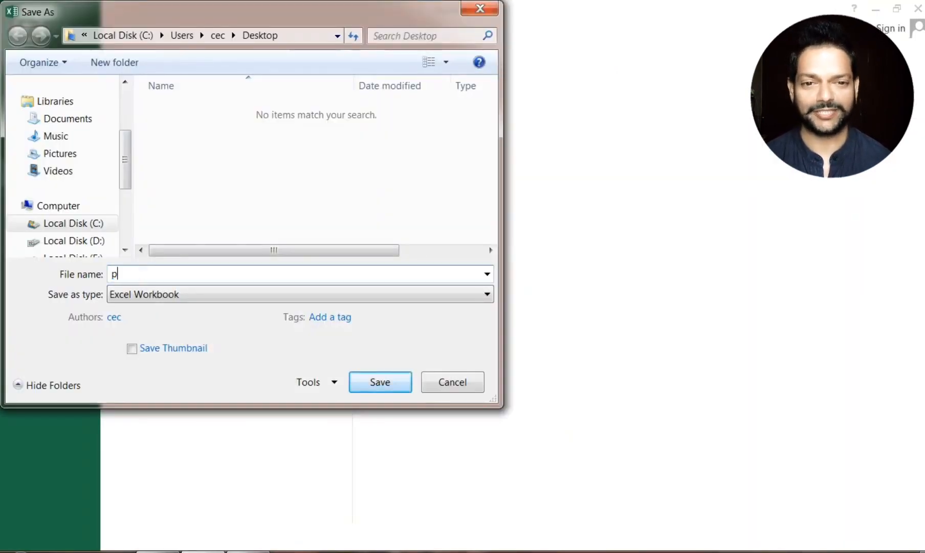